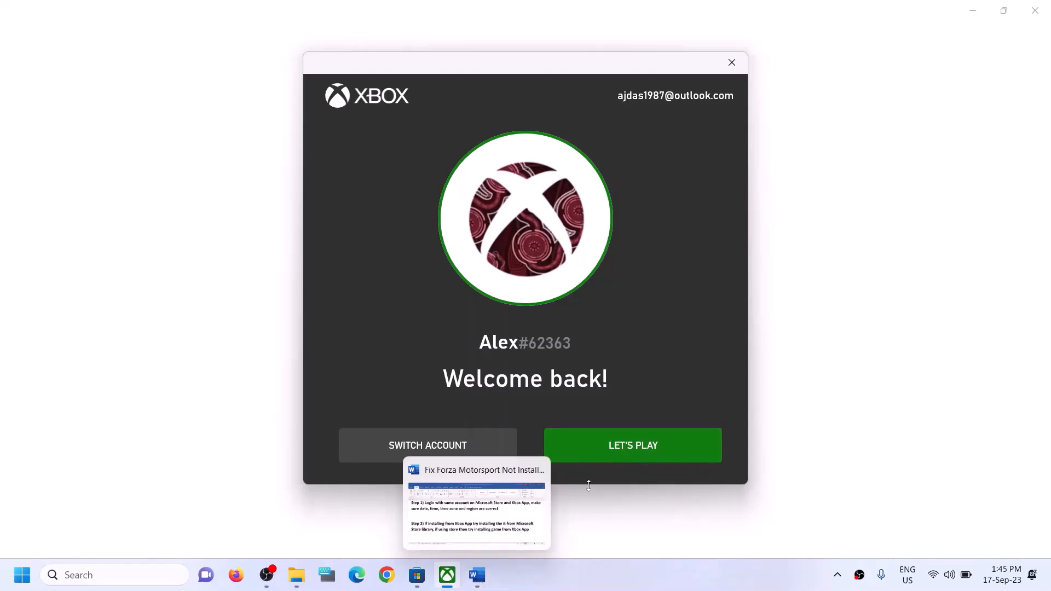
Step: Continue into the Xbox app with the current account, then highlight the Word guide's Step 2 advice on installing from the Microsoft Store library
left_click(592, 458)
left_click(478, 586)
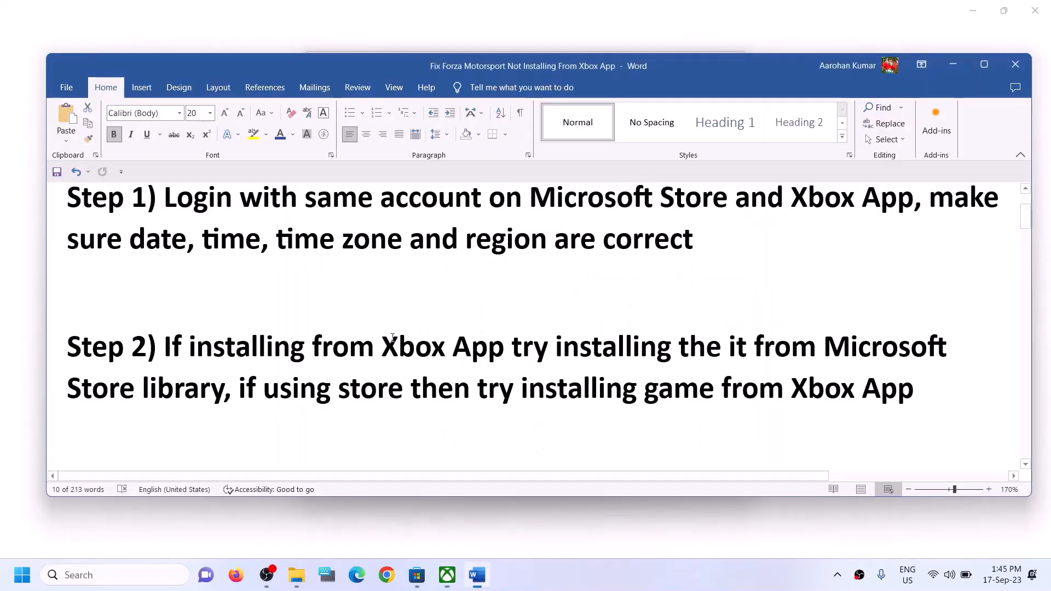
left_click_drag(168, 347, 225, 399)
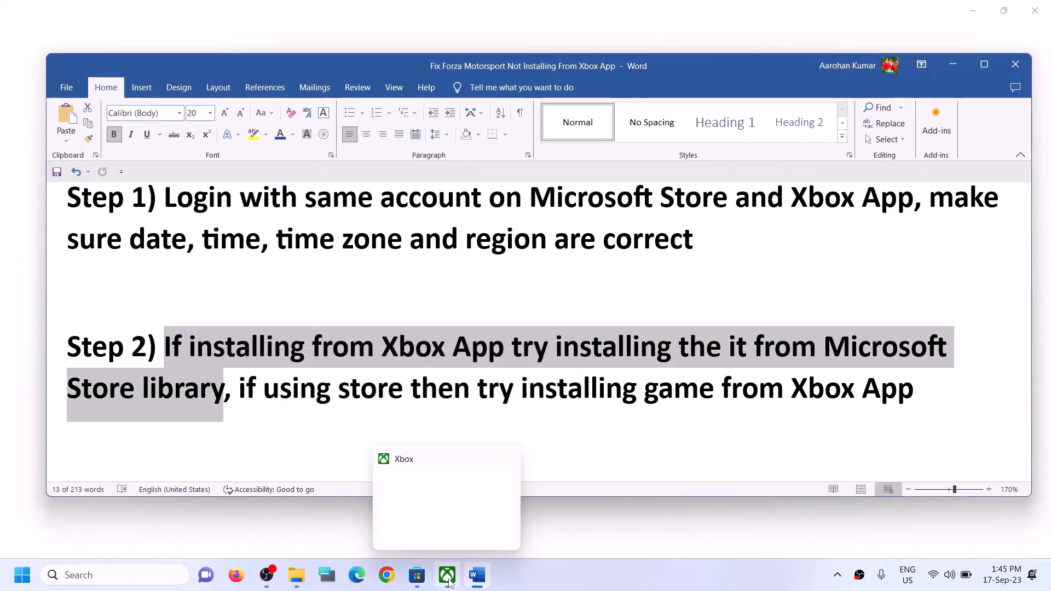
Step: Check Forza Motorsport's install entry in the Microsoft Store library and on its Xbox app page
left_click(418, 583)
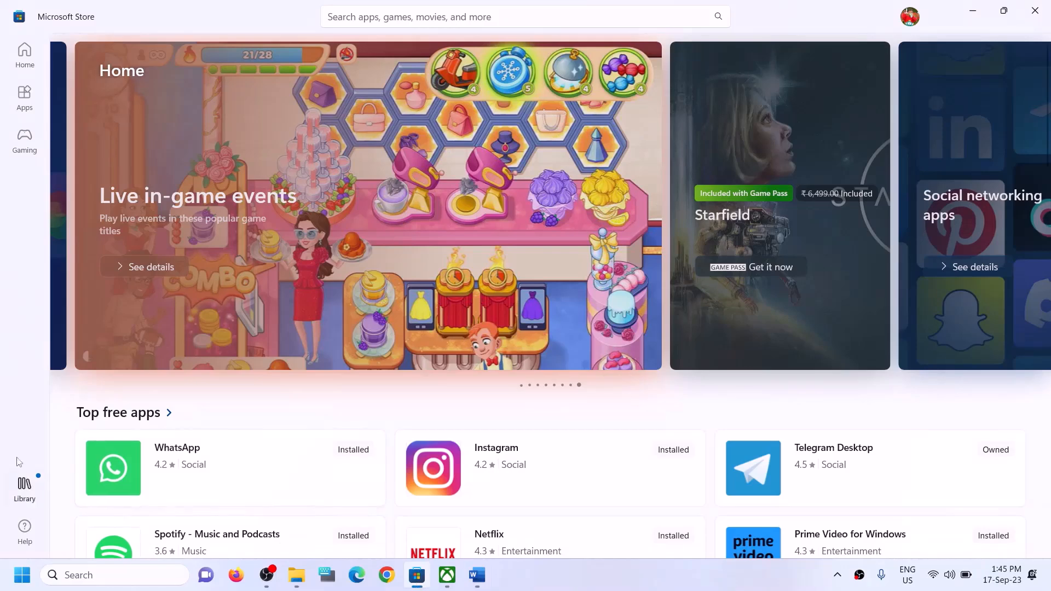
left_click(30, 493)
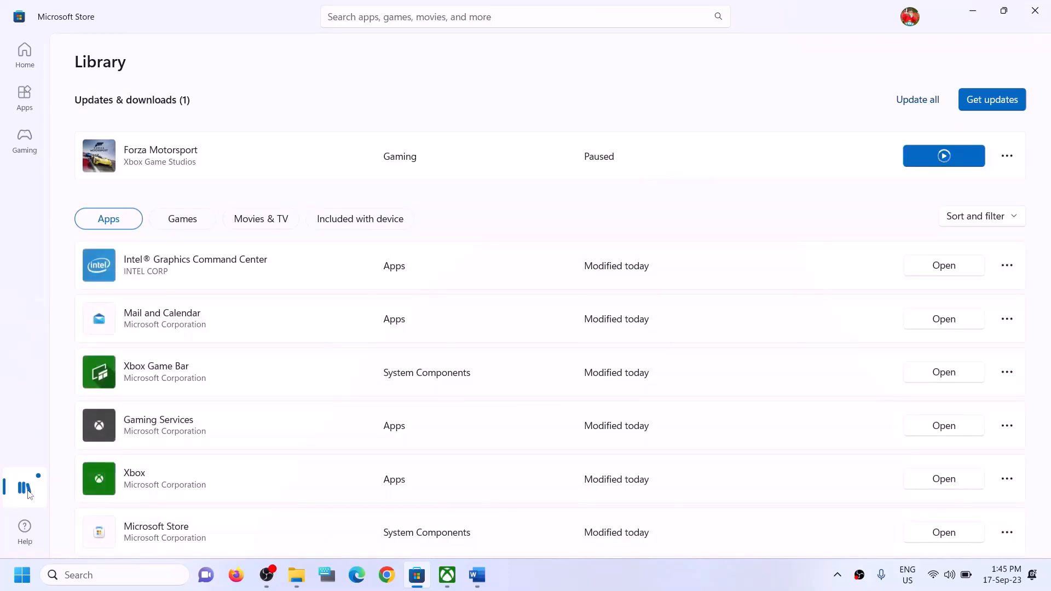
left_click(448, 575)
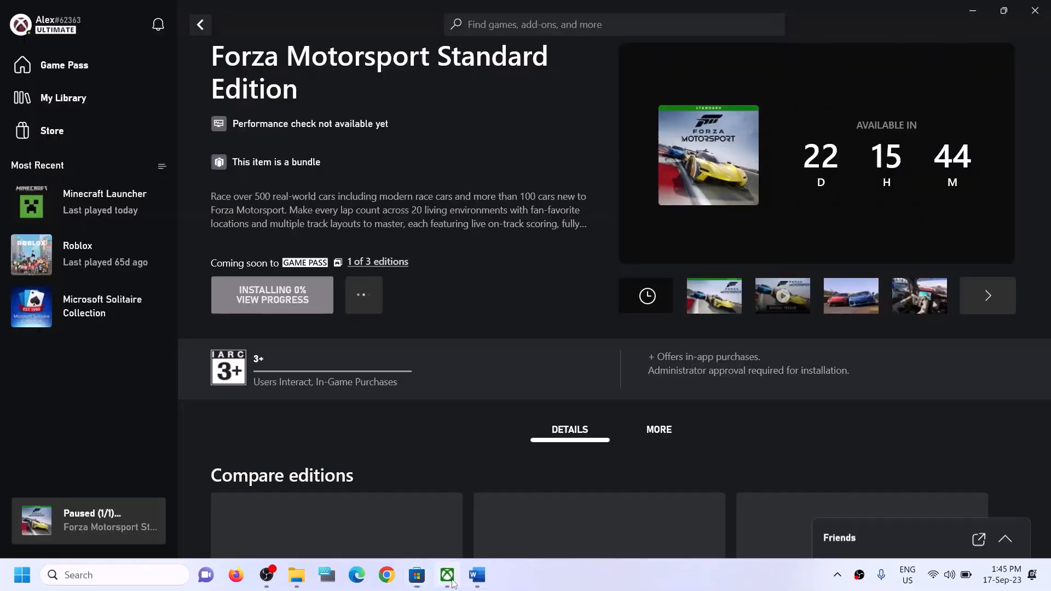
left_click(422, 579)
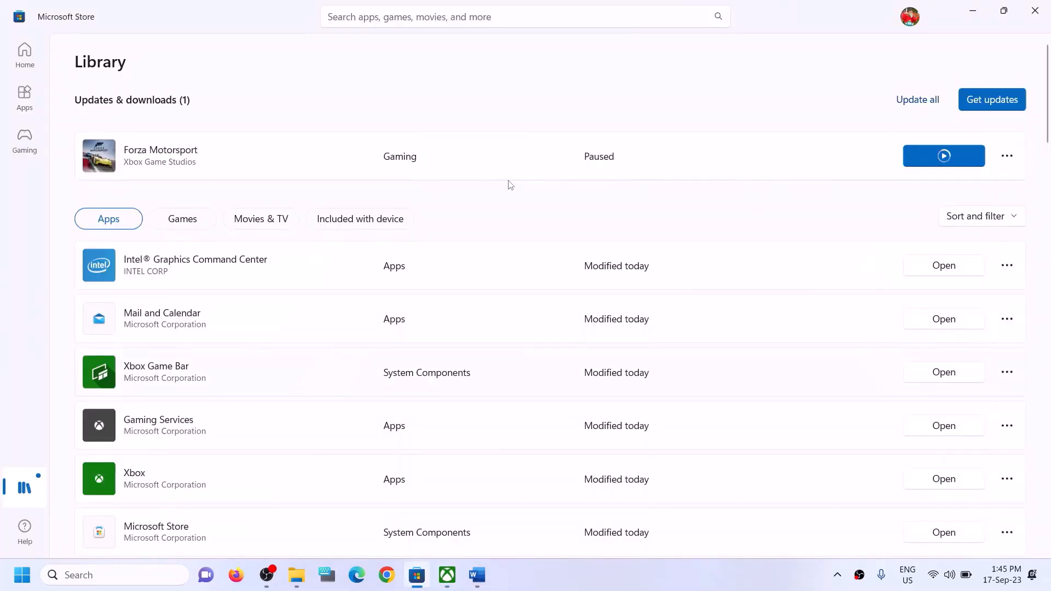
scroll(758, 359, "down", 10)
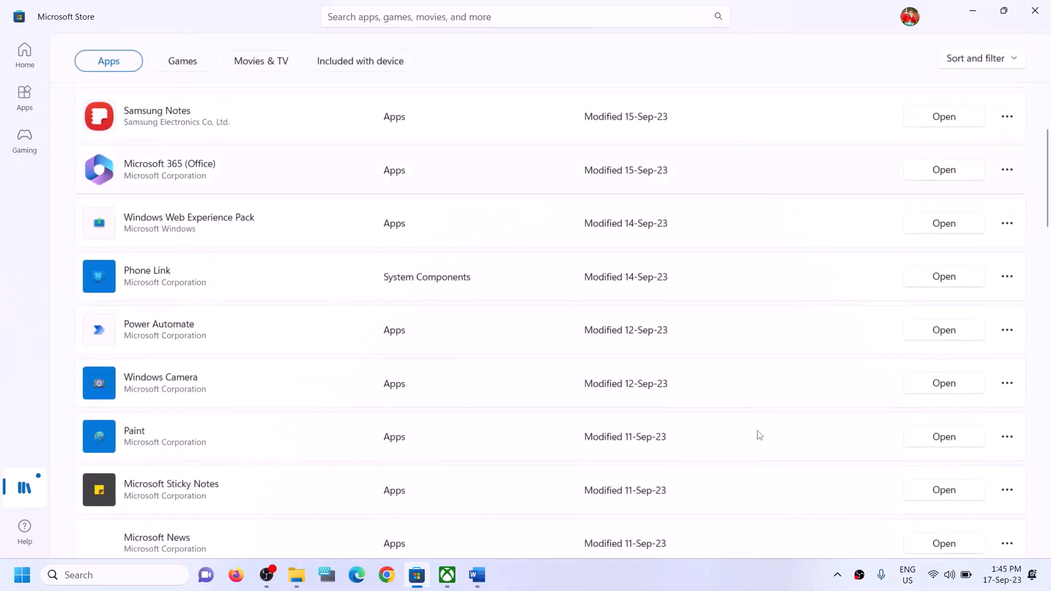
scroll(853, 275, "up", 10)
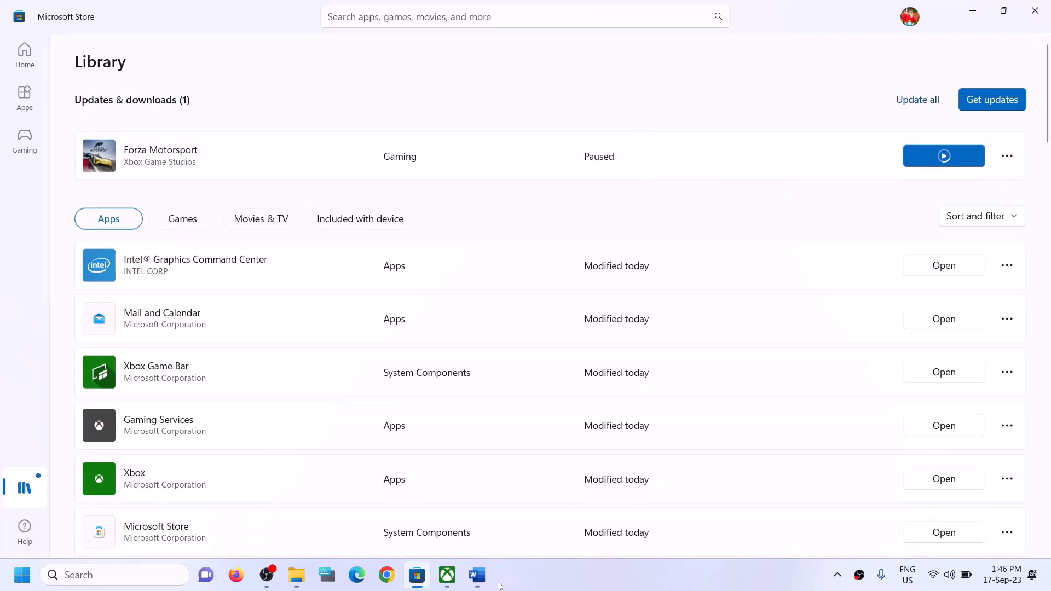
Step: Return to the Word guide and read the second half of Step 2 about installing the game from the Xbox app
left_click(476, 575)
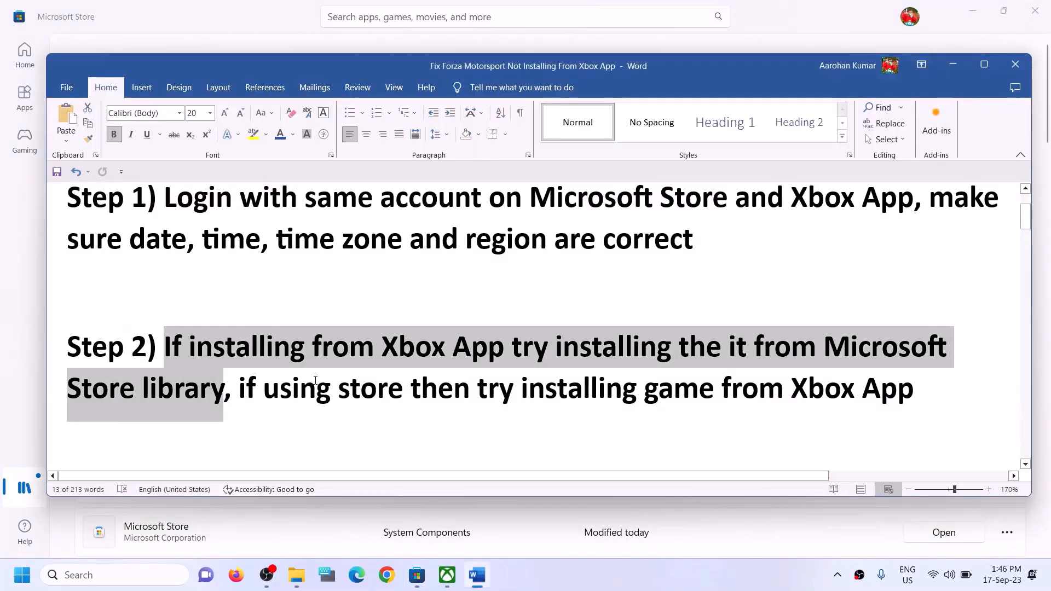
left_click_drag(239, 386, 717, 403)
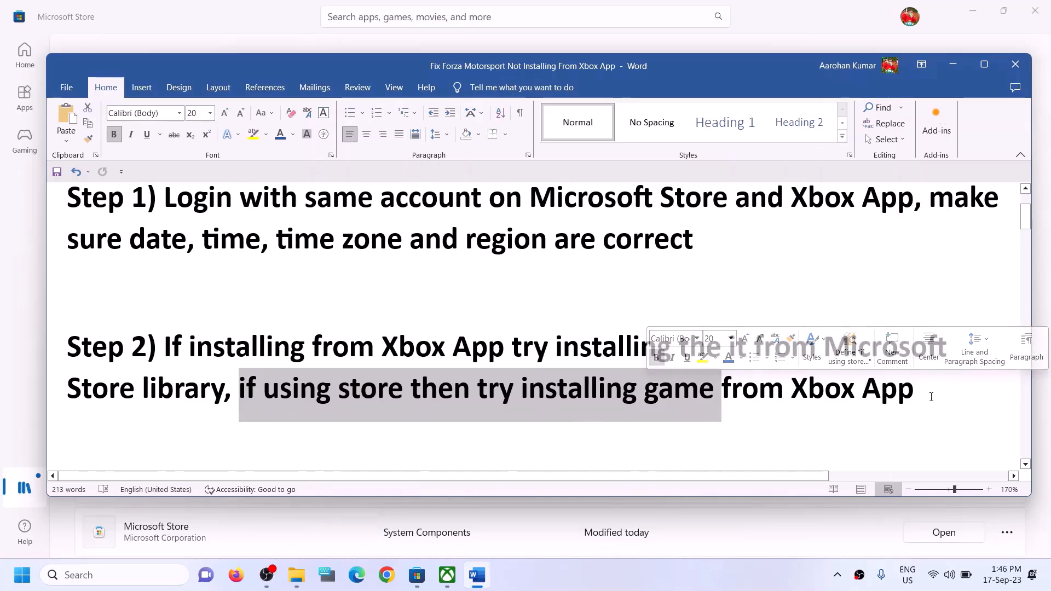
left_click(404, 386)
left_click_drag(239, 386, 410, 386)
left_click_drag(521, 386, 913, 386)
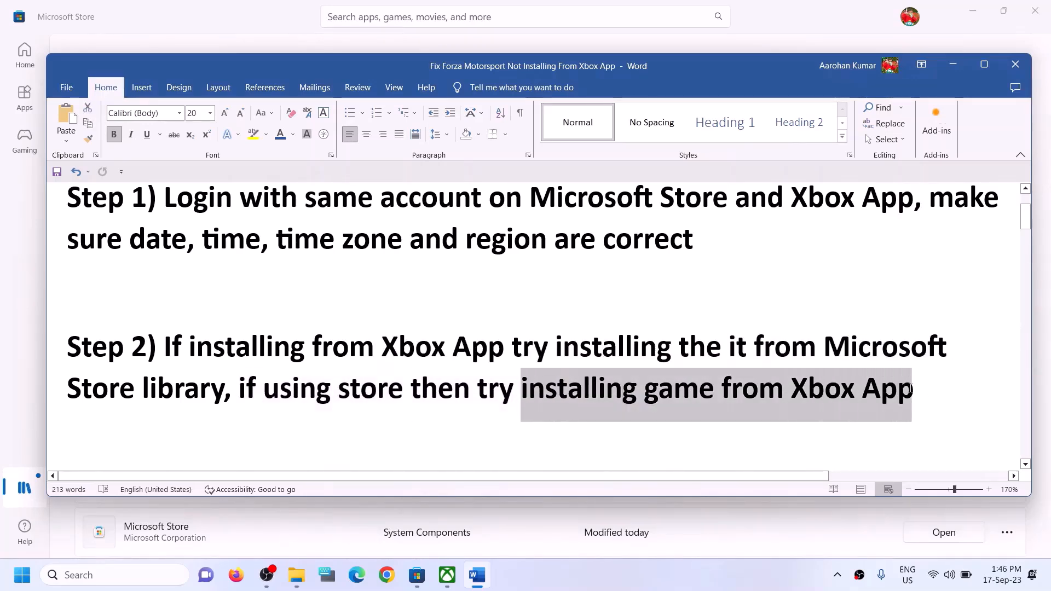
left_click(377, 389)
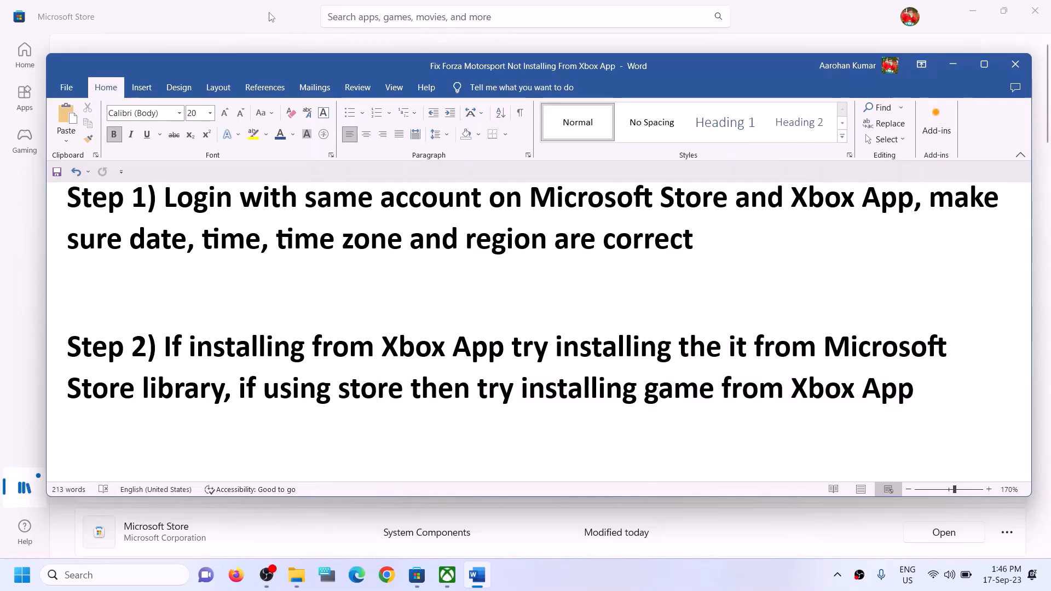
Step: Switch to the Xbox app, look up "forza" in the game search, and dismiss the suggestions
left_click(270, 17)
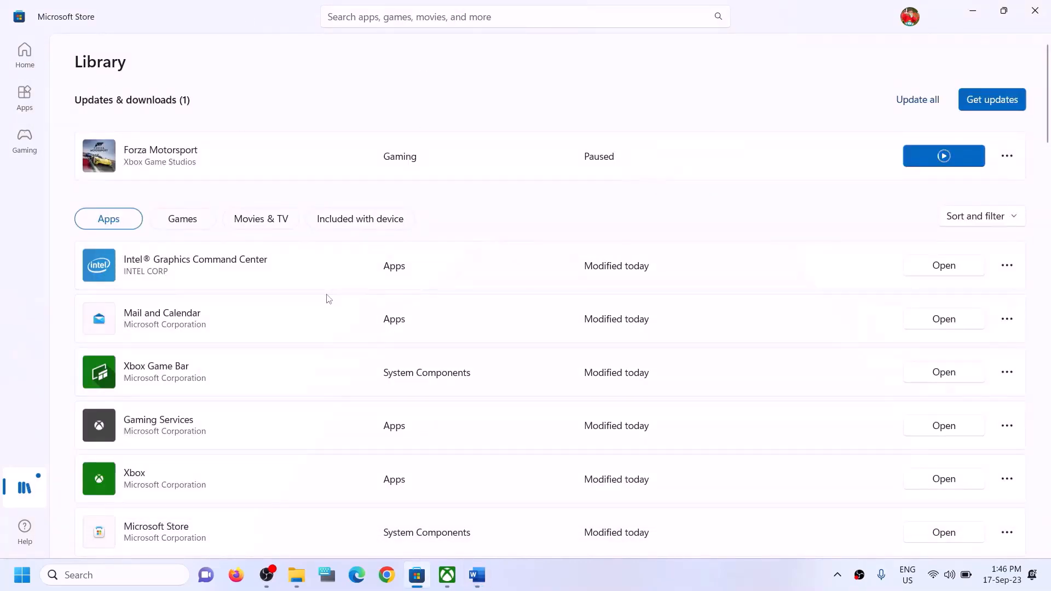
left_click(447, 575)
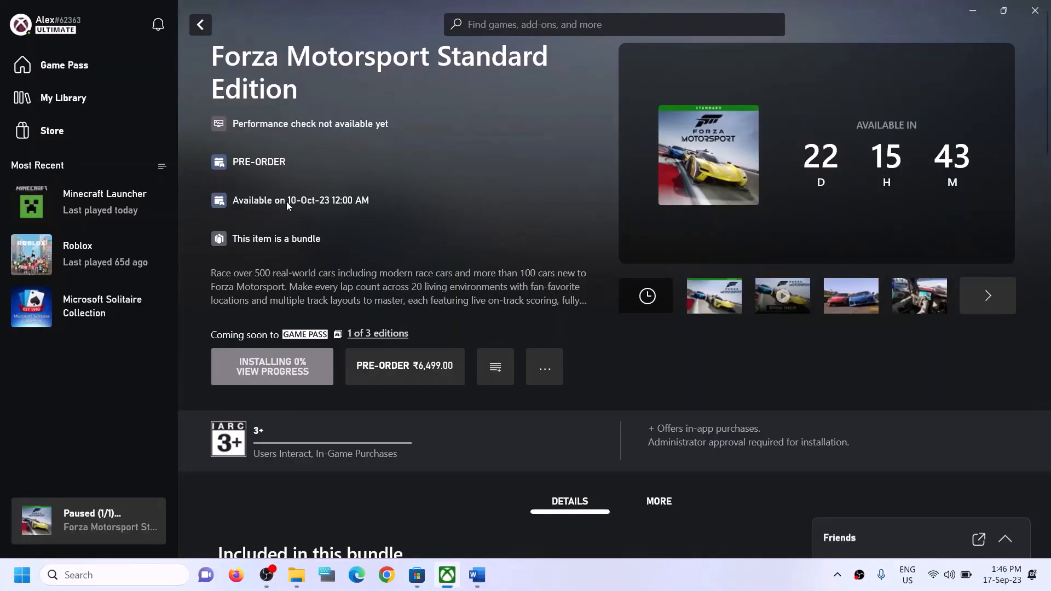
left_click(543, 23)
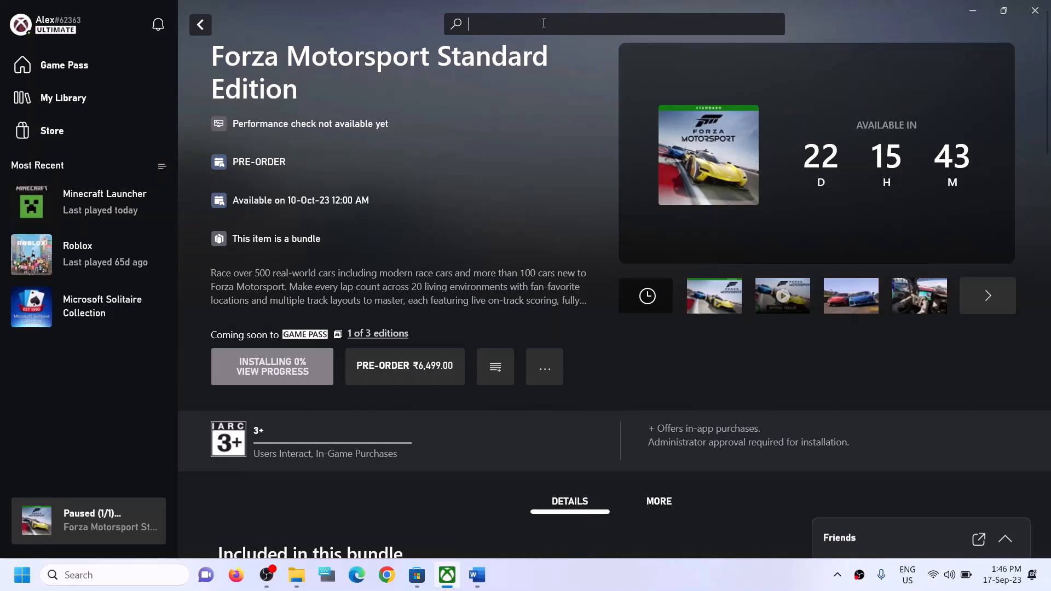
type("forza")
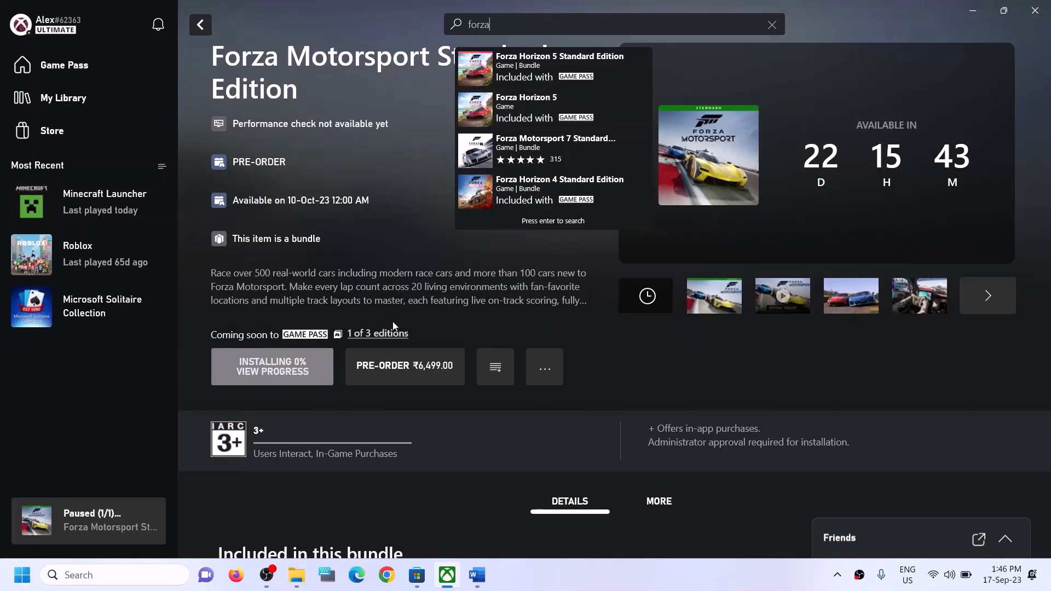
left_click(432, 236)
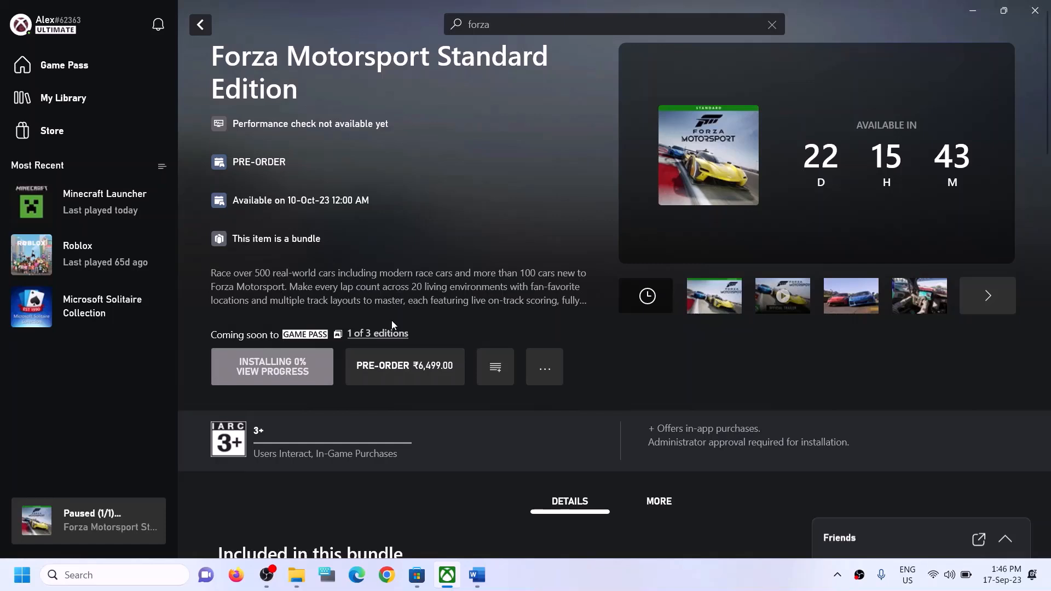
left_click(130, 570)
type("xbox")
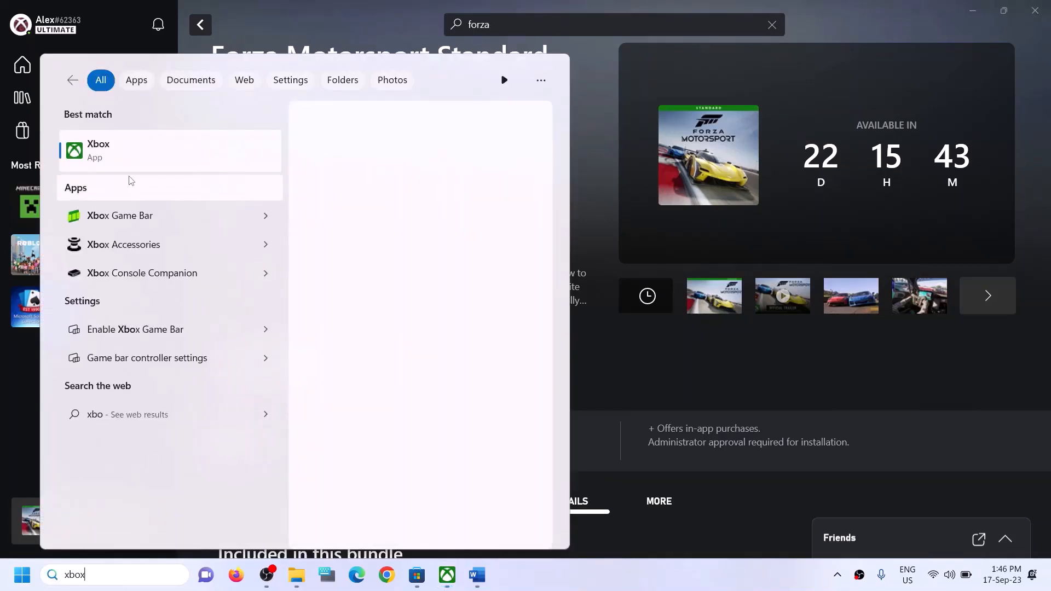
left_click(589, 139)
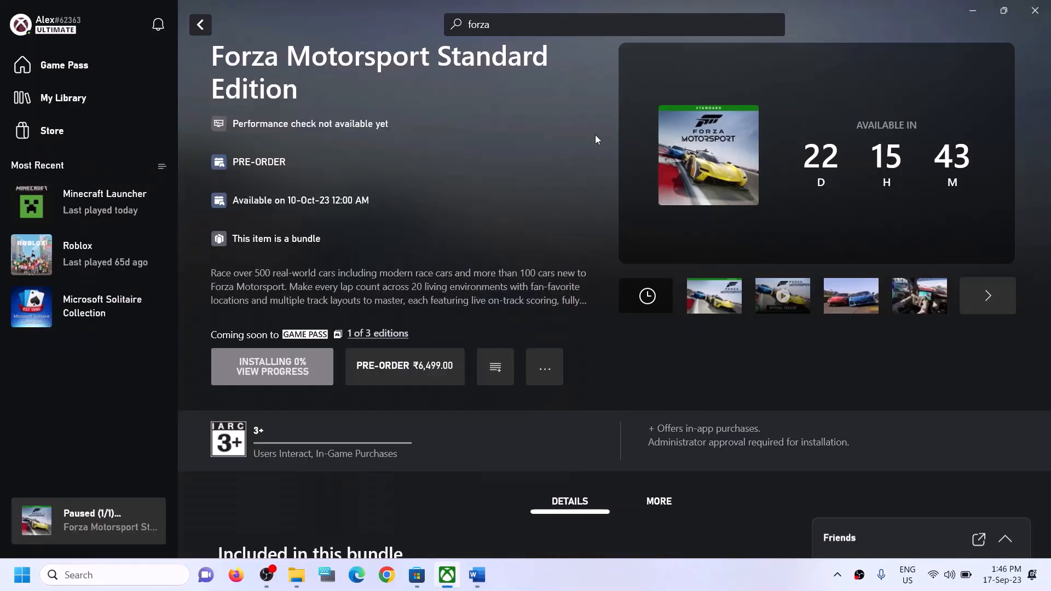
Step: Copy the full Get-AppxPackage PowerShell command under Step 3 of the Word guide
left_click(477, 575)
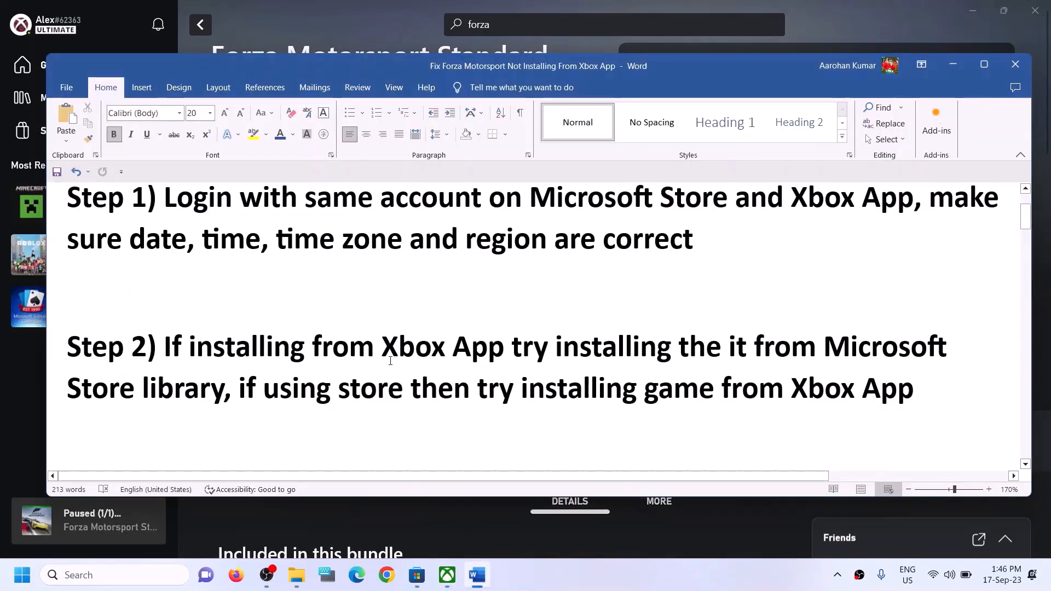
scroll(385, 357, "down", 5)
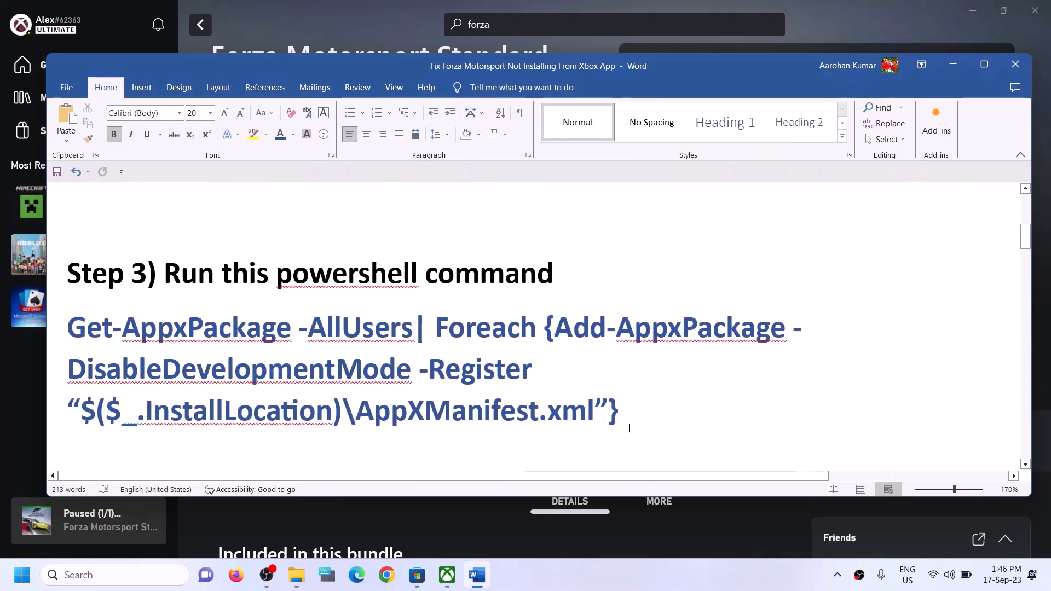
left_click_drag(629, 410, 108, 350)
right_click(107, 346)
left_click(147, 186)
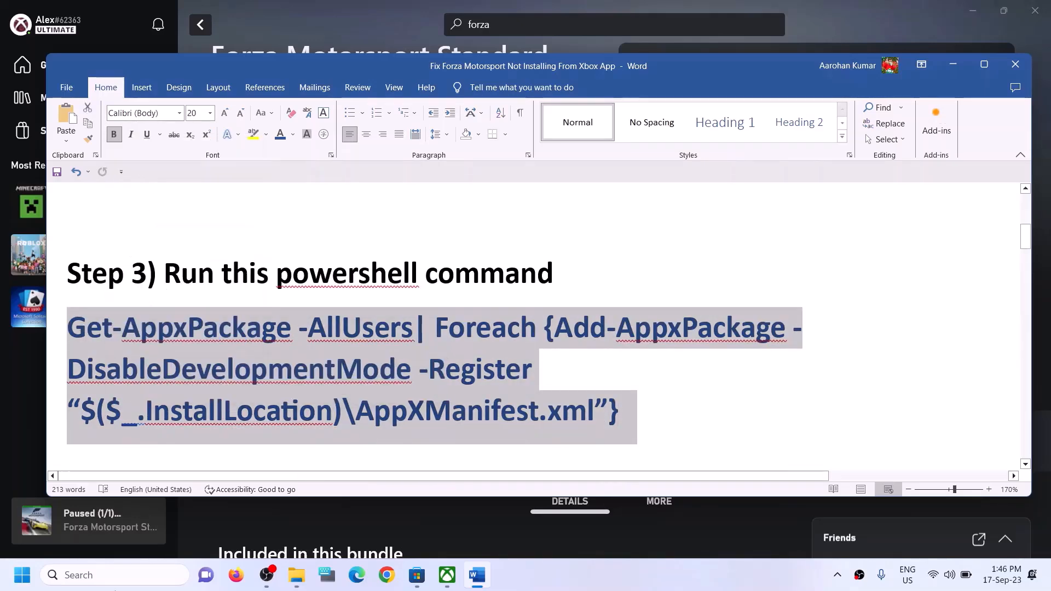
Step: Launch Windows PowerShell as administrator and run the copied Get-AppxPackage command to re-register apps for all users
left_click(107, 576)
type("po")
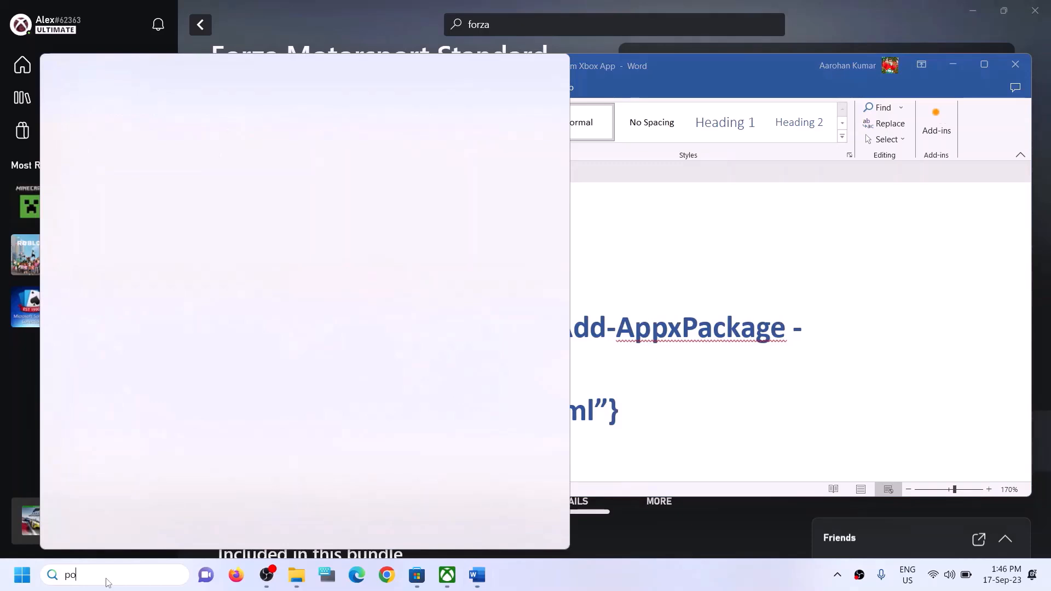
type("wershell")
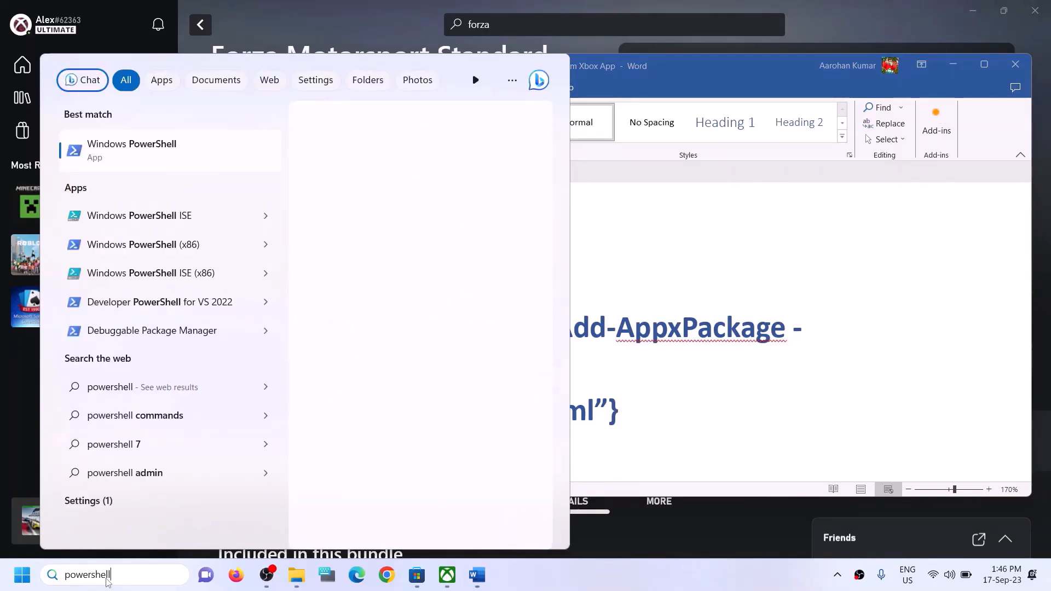
right_click(235, 170)
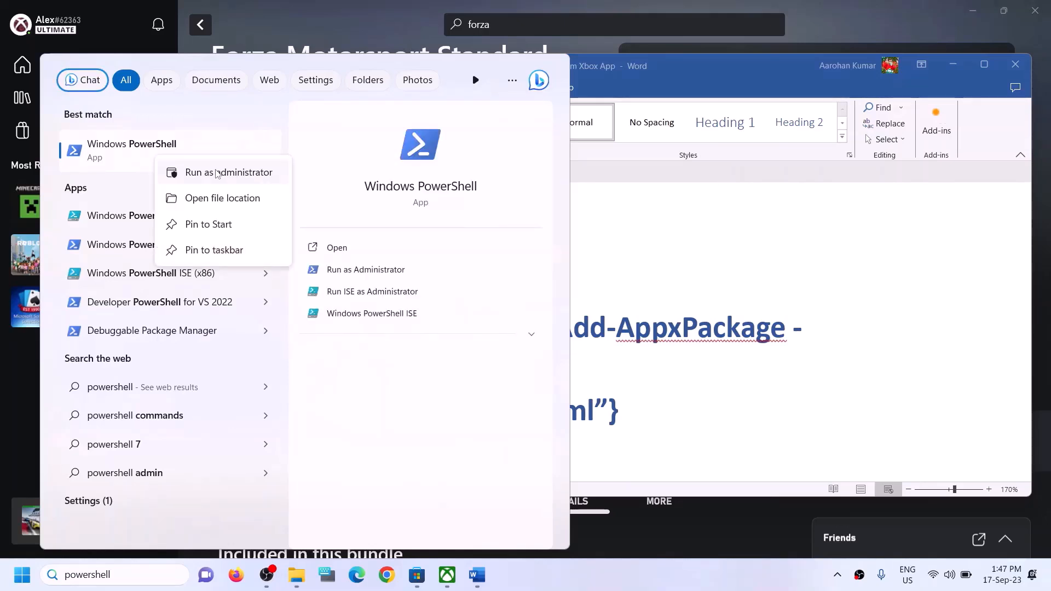
left_click(218, 173)
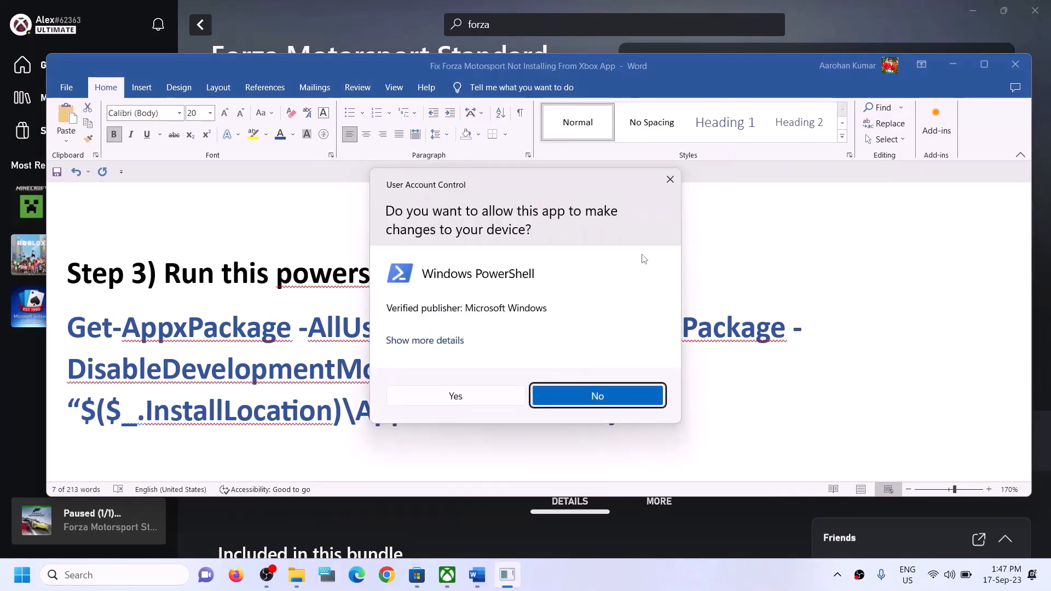
left_click(456, 395)
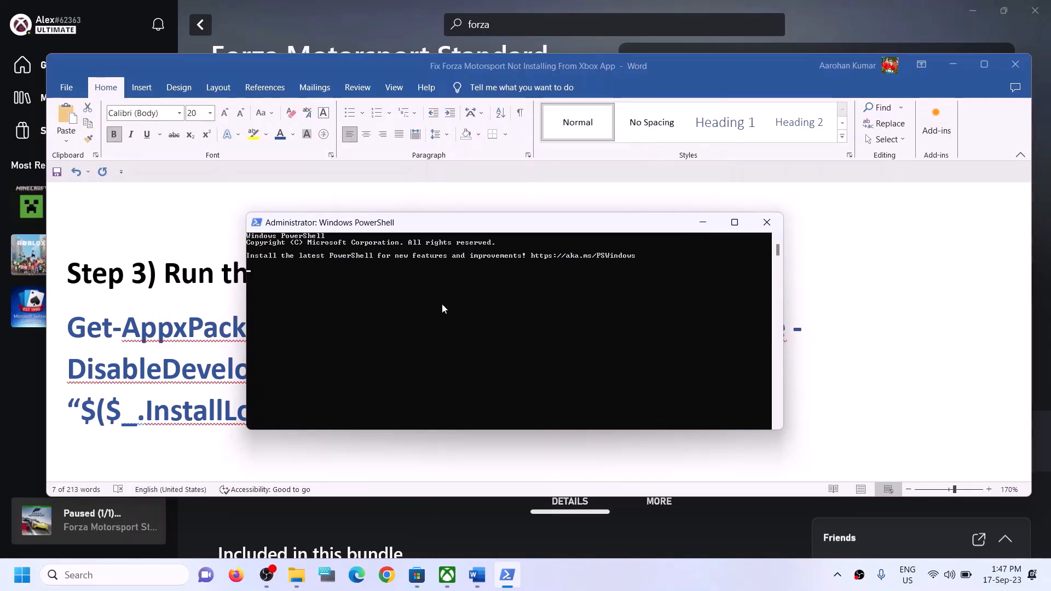
right_click(443, 304)
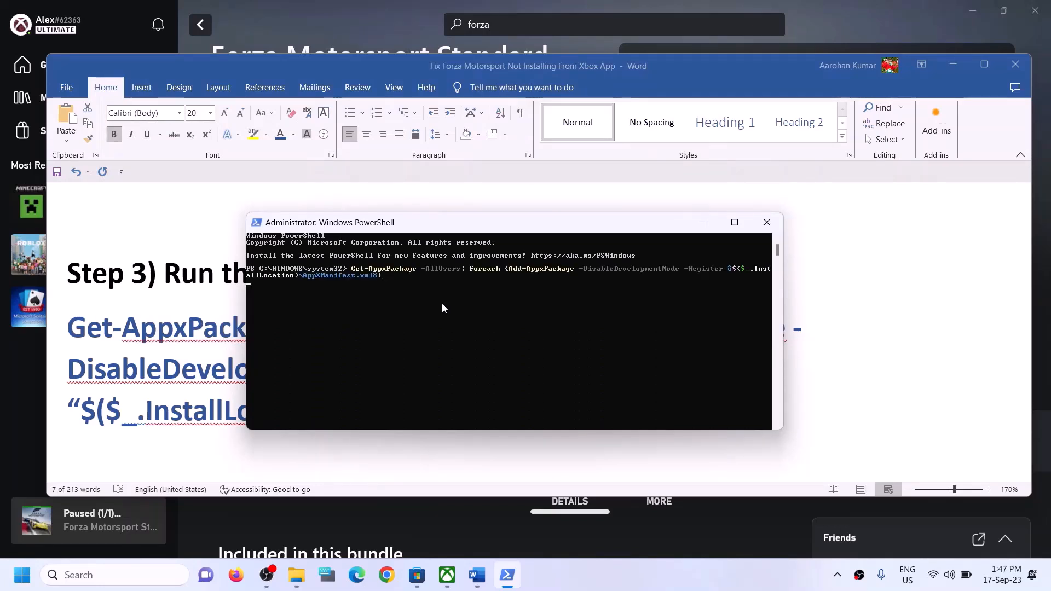
key("Return")
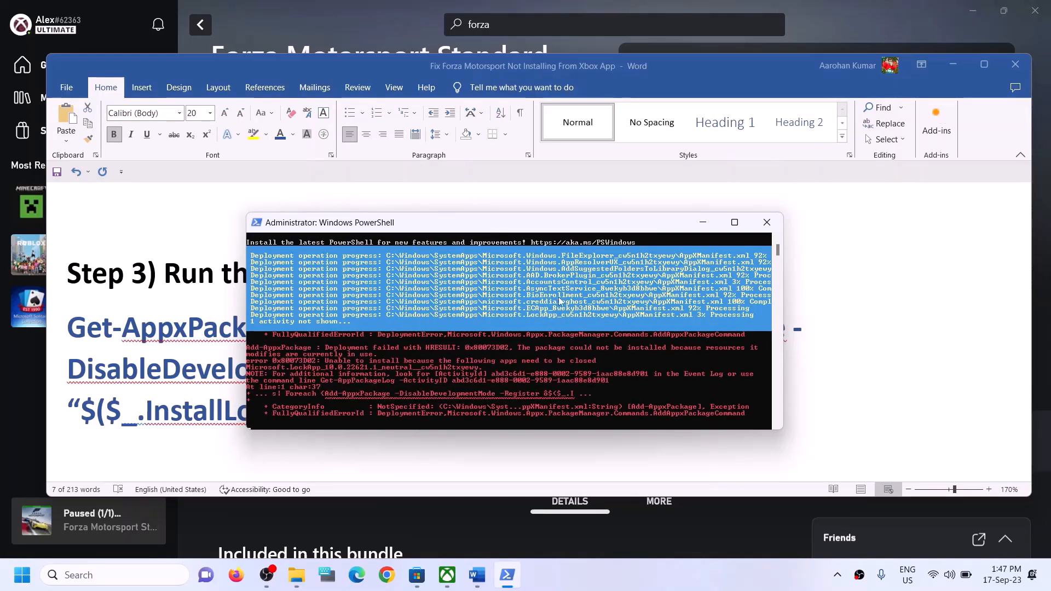
Step: Return to the Word guide and highlight the Step 4 heading, "Delete Microsoft Store Local Cache Files"
left_click(855, 303)
scroll(325, 340, "down", 2)
scroll(324, 341, "down", 2)
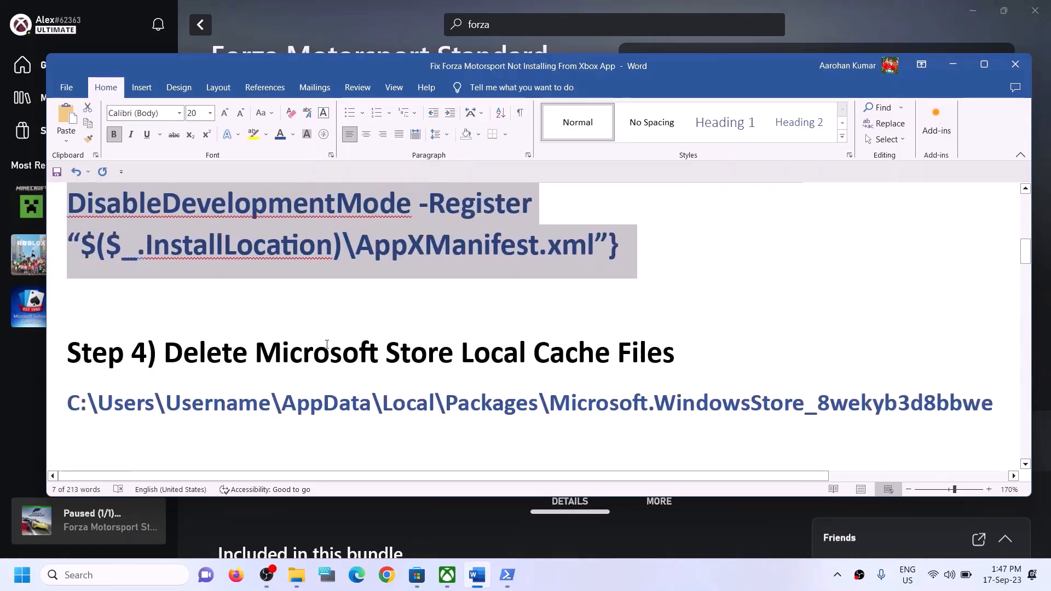
scroll(335, 357, "up", 1)
left_click_drag(236, 350, 674, 353)
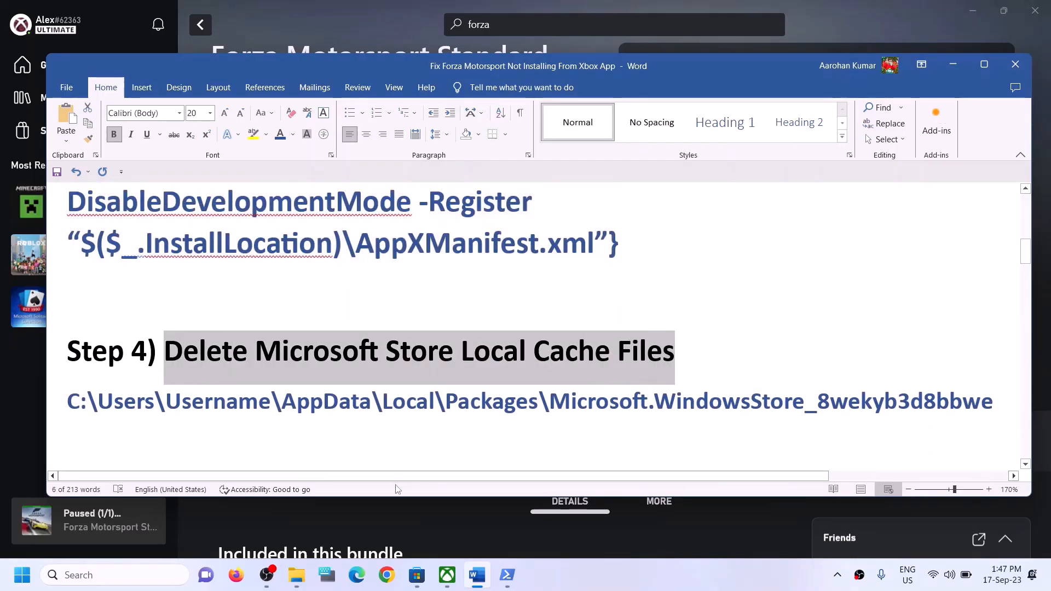
Step: Switch to File Explorer and browse to the Test user folder under C:\Users
left_click(308, 571)
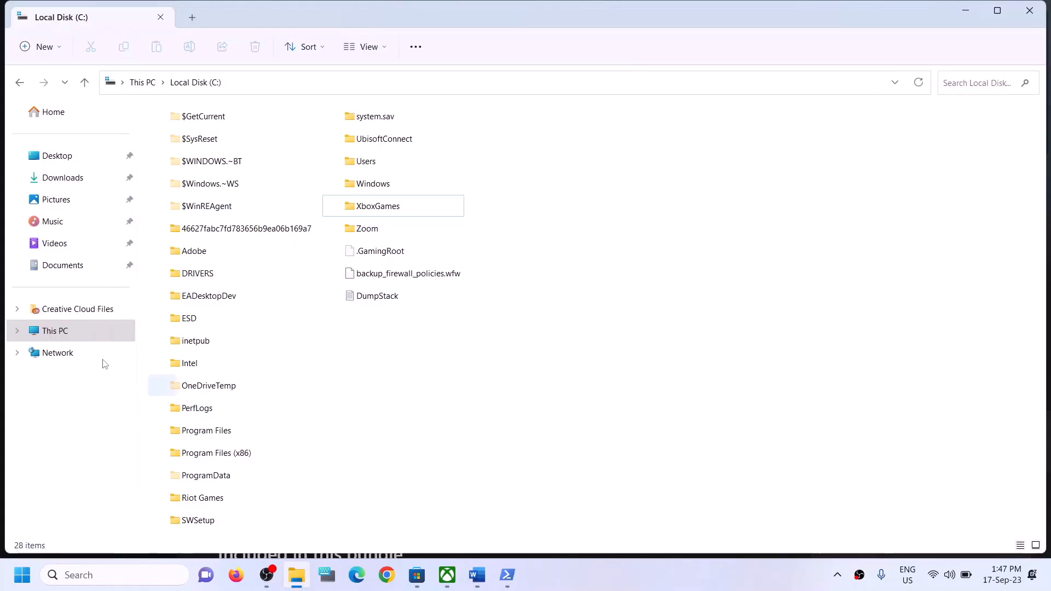
left_click(70, 330)
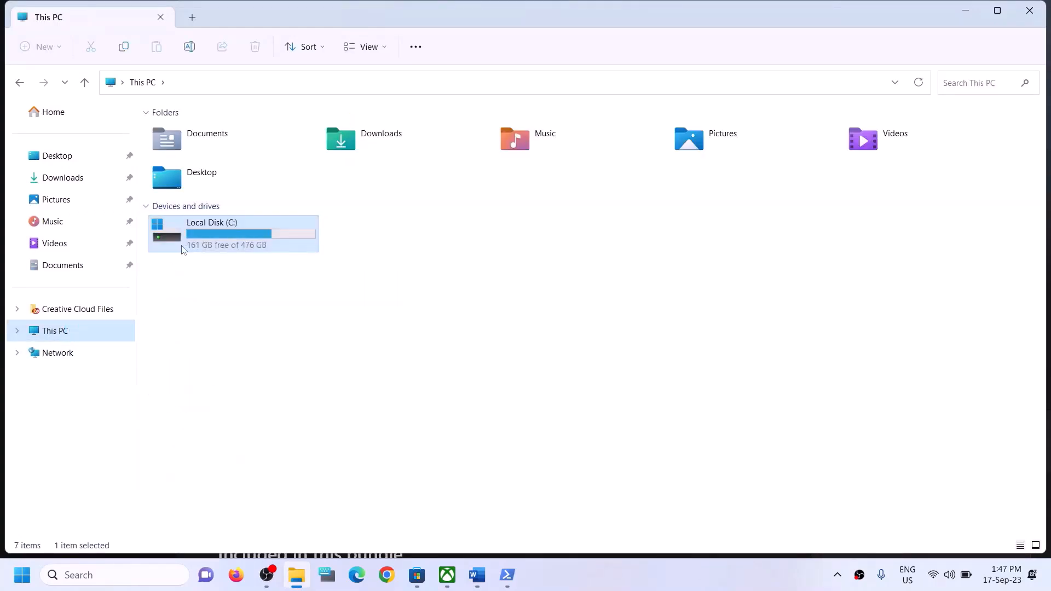
double_click(183, 244)
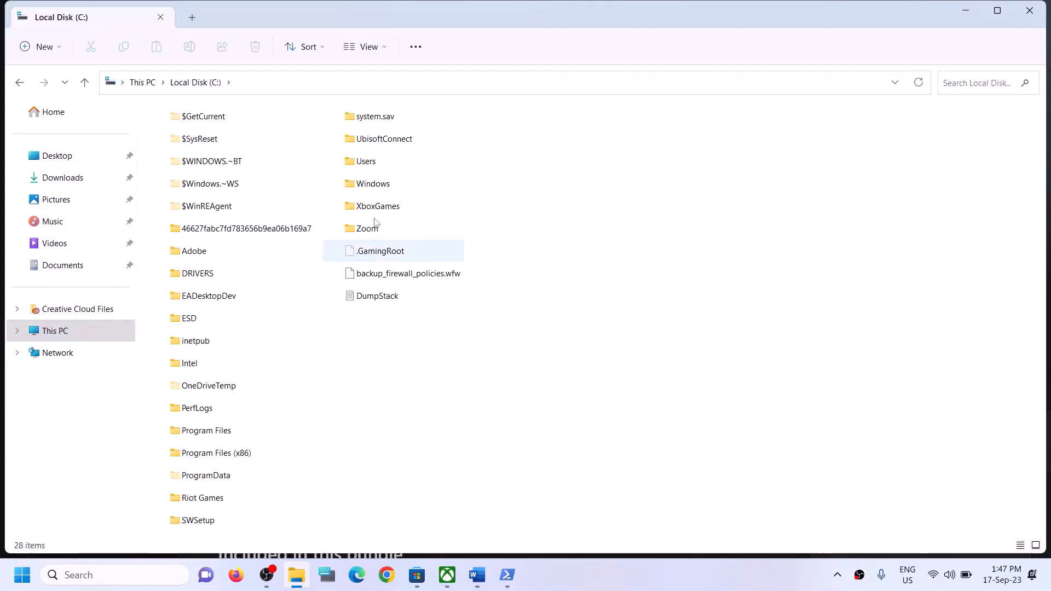
left_click(394, 163)
double_click(379, 165)
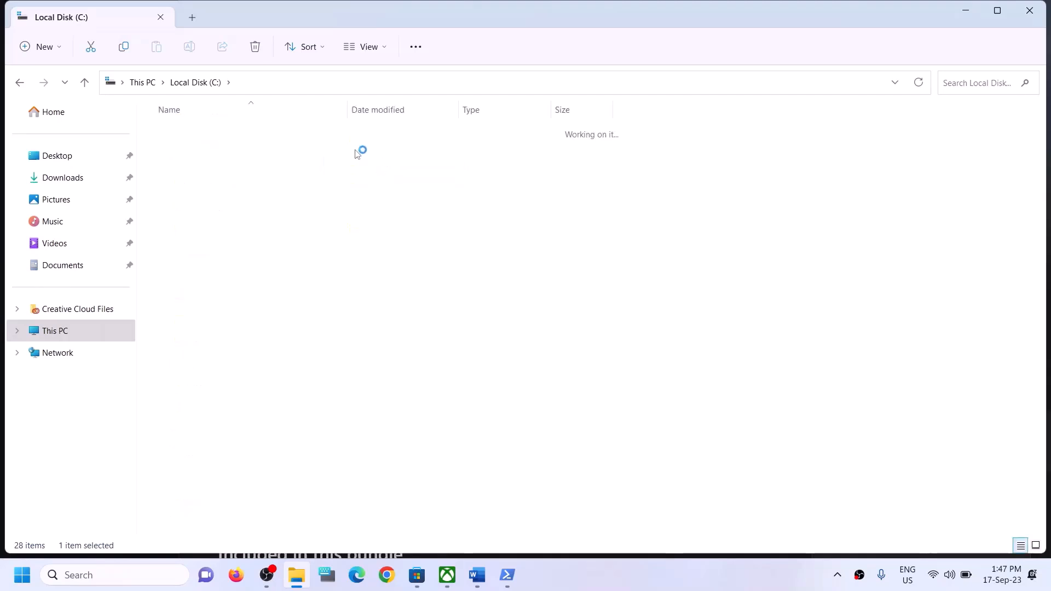
left_click(210, 177)
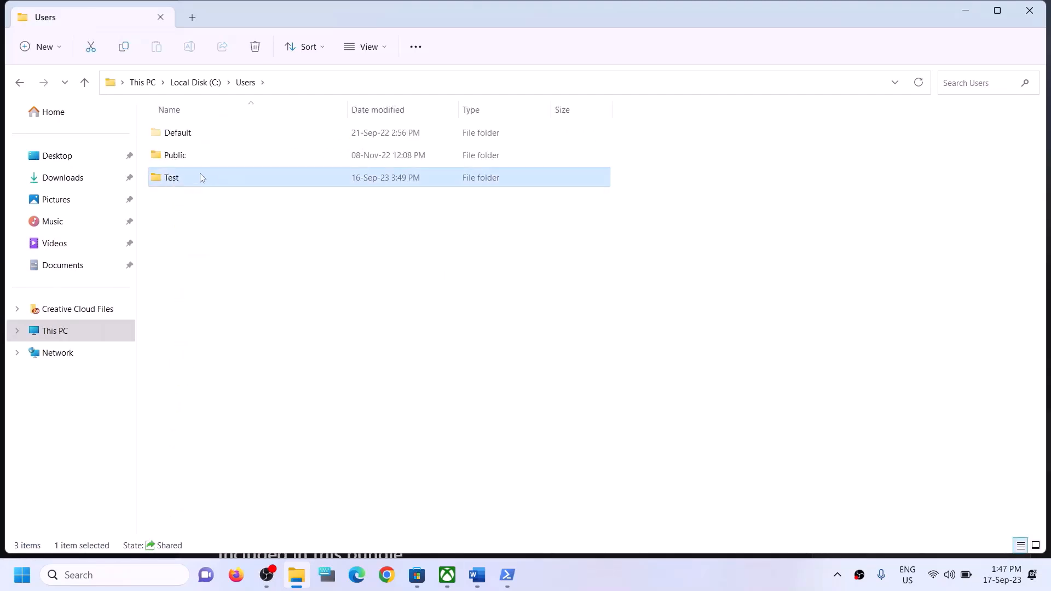
double_click(201, 176)
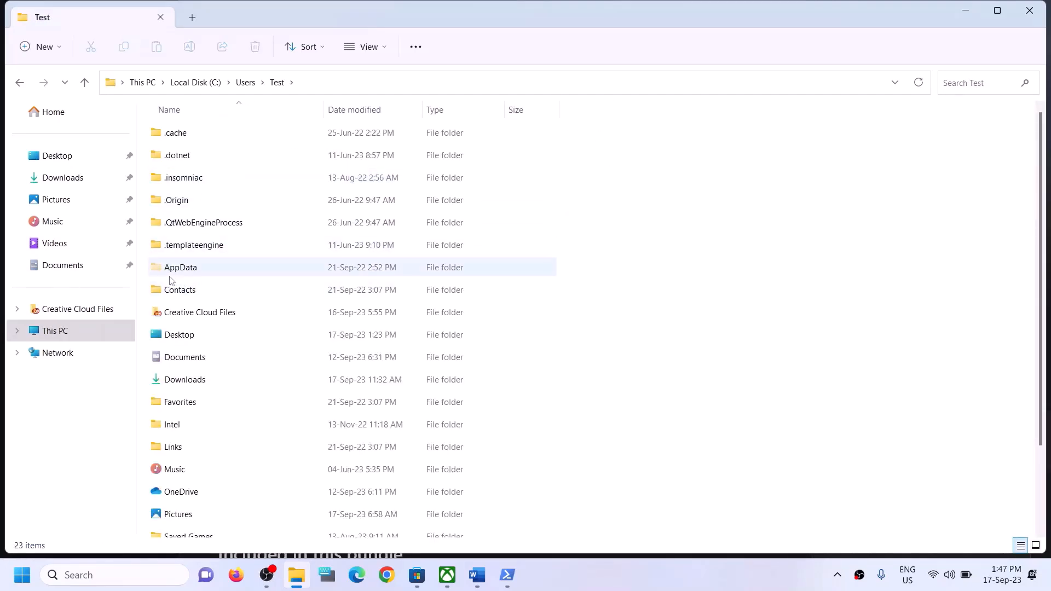
Step: Check the Hidden items display setting for the user folder containing AppData, leaving the option as it is
left_click(172, 277)
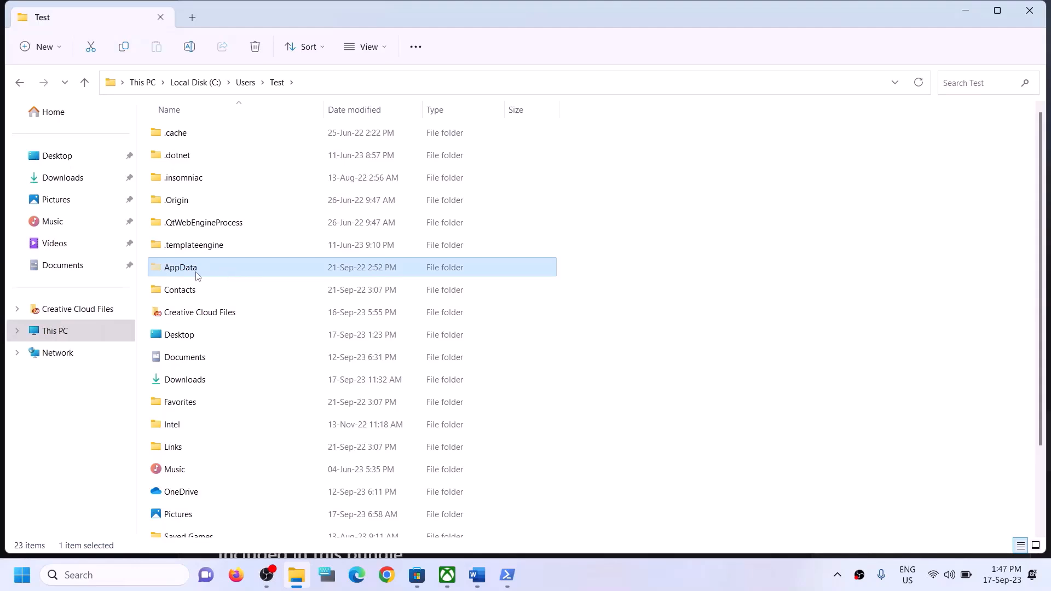
left_click(384, 48)
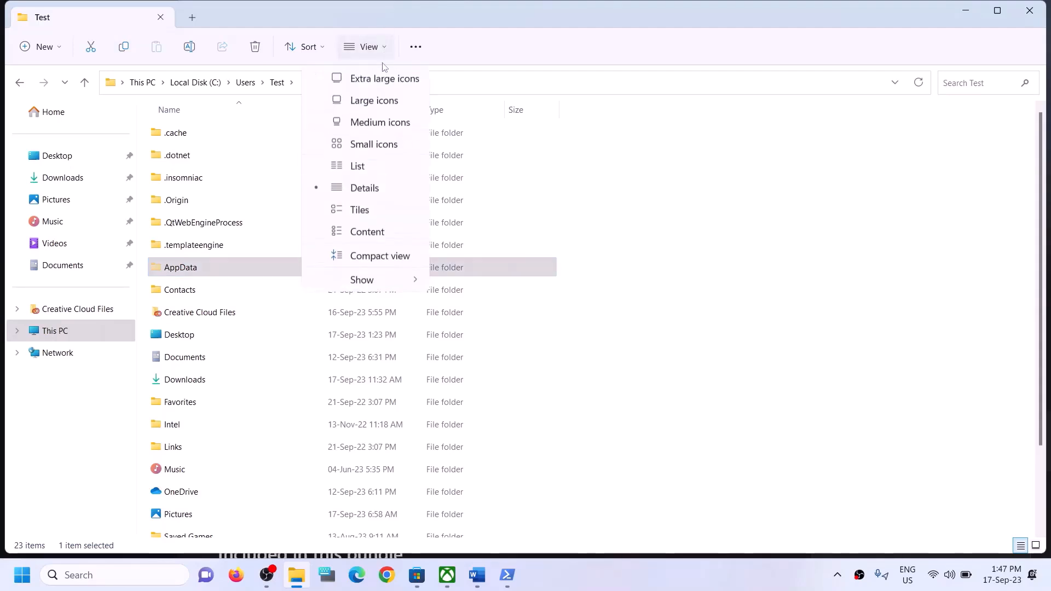
mouse_move(416, 282)
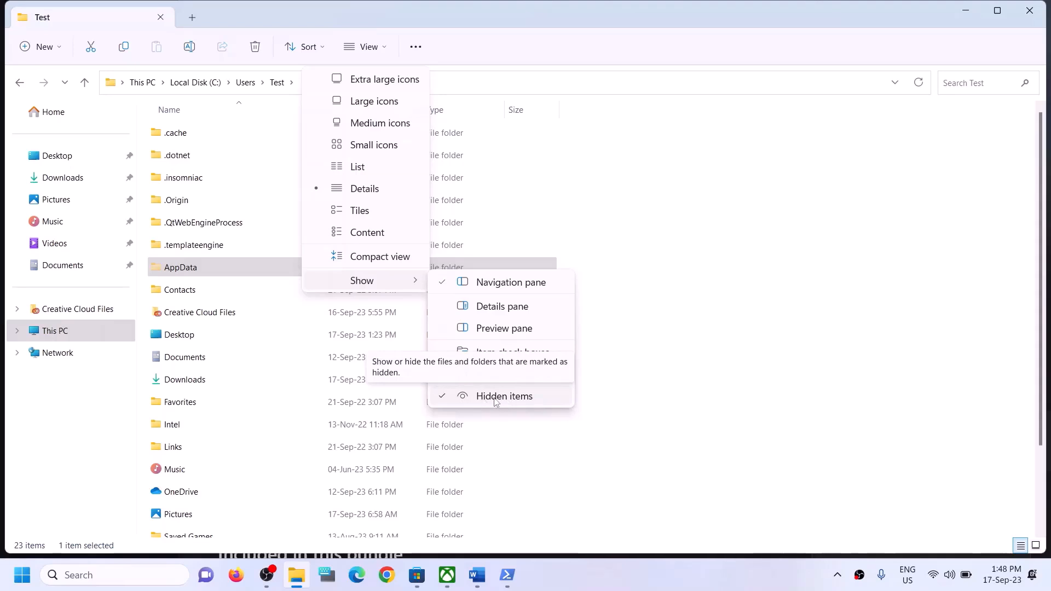
left_click(195, 272)
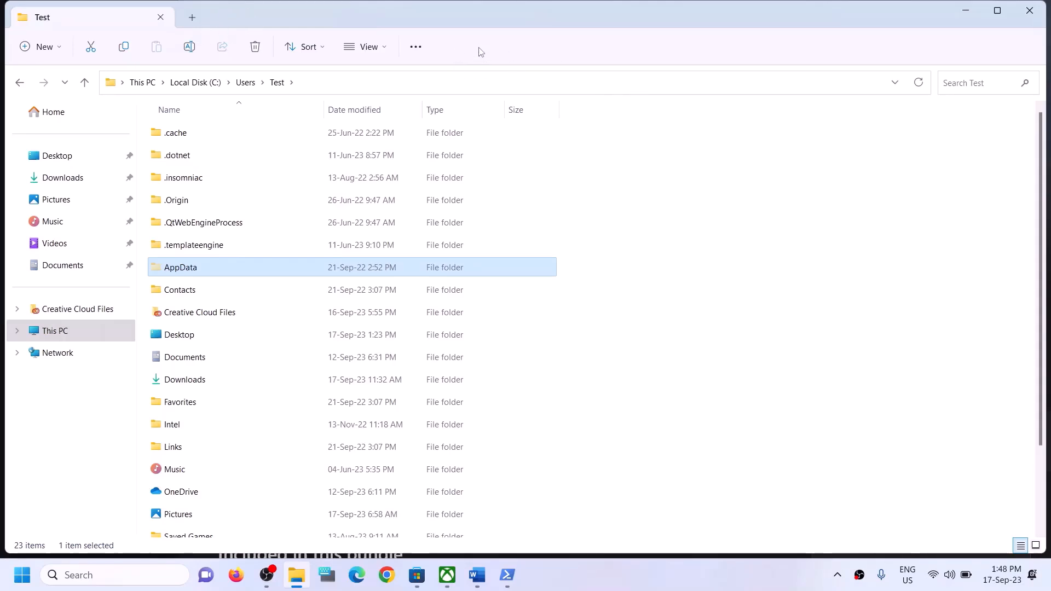
Step: Open the AppData folder and go into Local, then its Packages subfolder
left_click(174, 268)
double_click(225, 265)
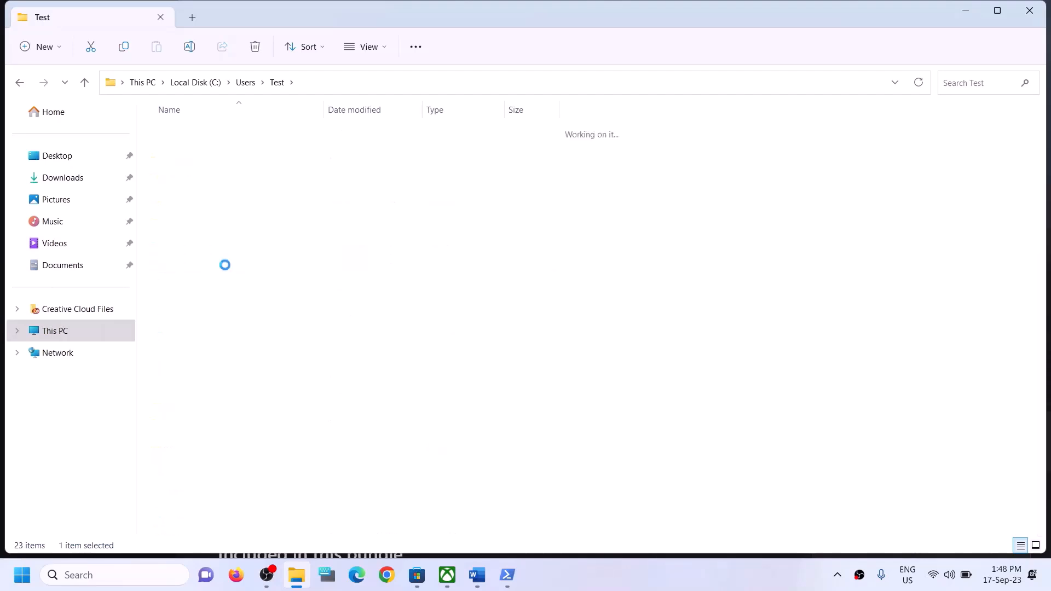
double_click(224, 132)
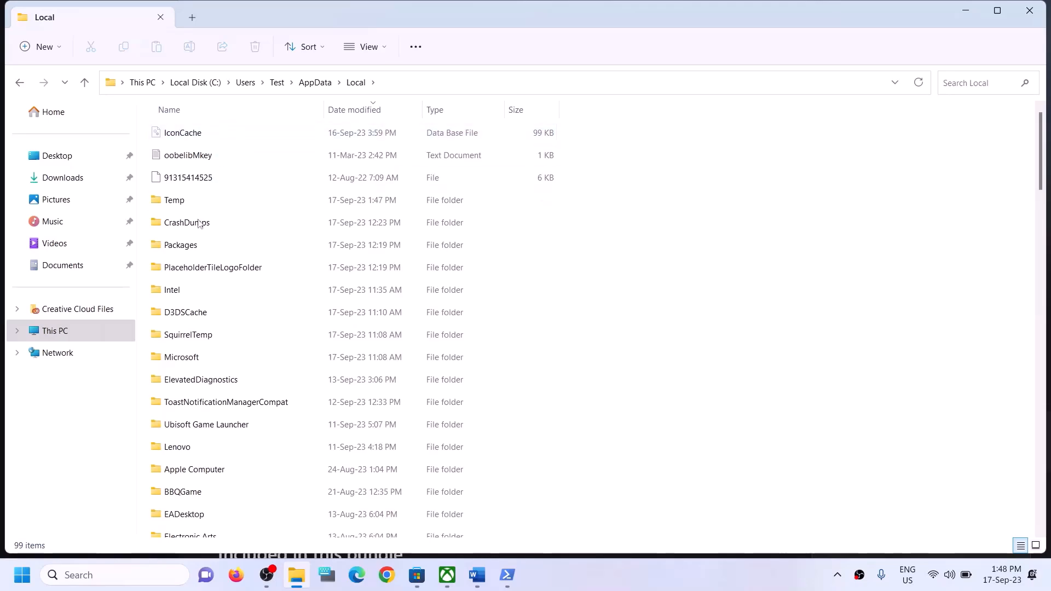
left_click(201, 244)
double_click(213, 250)
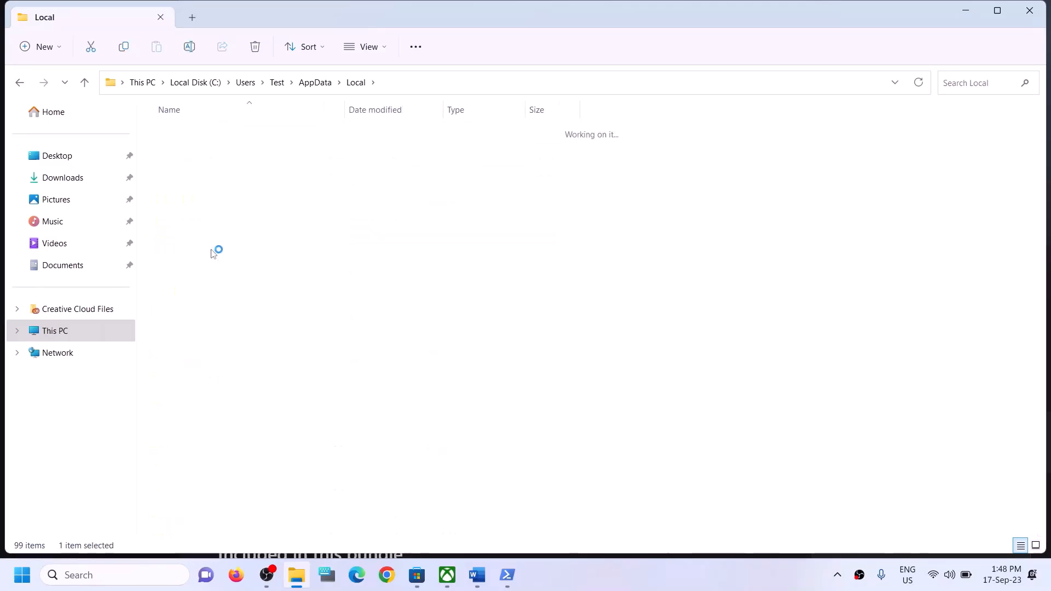
Step: Locate the Microsoft.WindowsStore_8wekyb3d8bbwe folder in Packages and open it
left_click(222, 334)
scroll(241, 367, "down", 20)
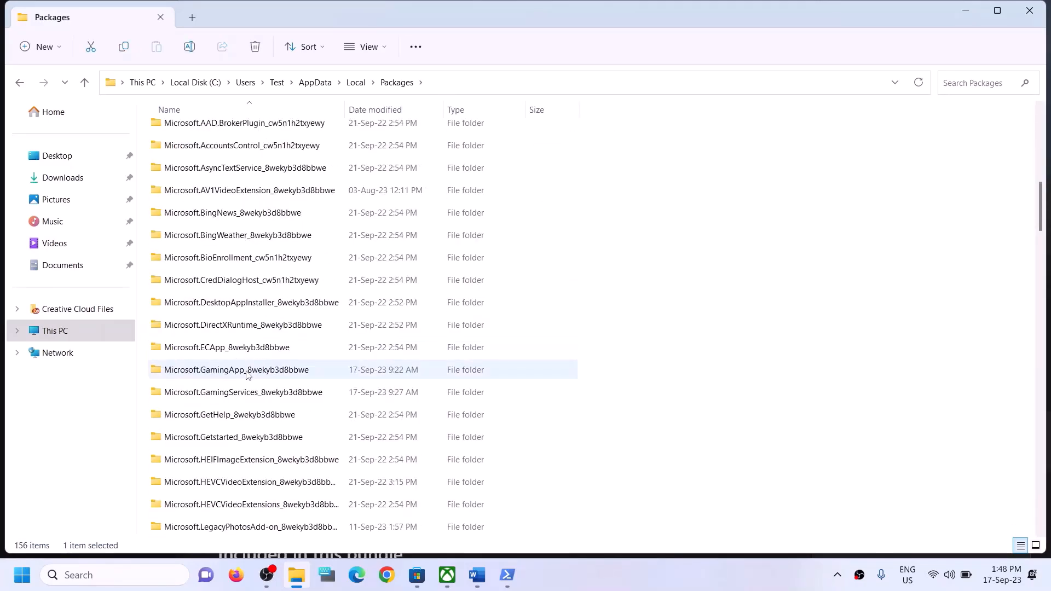
scroll(247, 374, "down", 15)
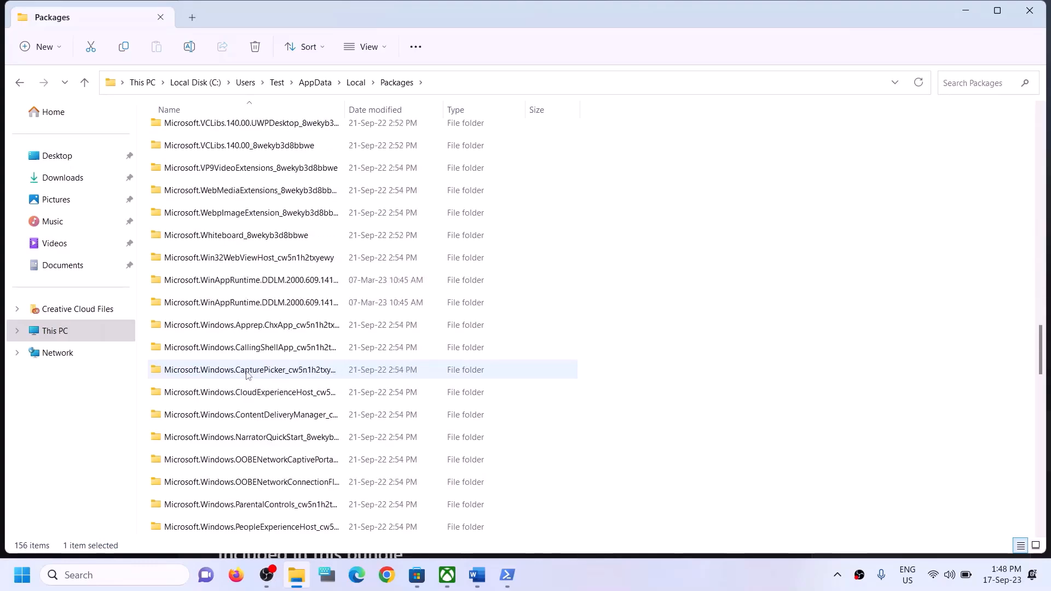
scroll(246, 374, "down", 4)
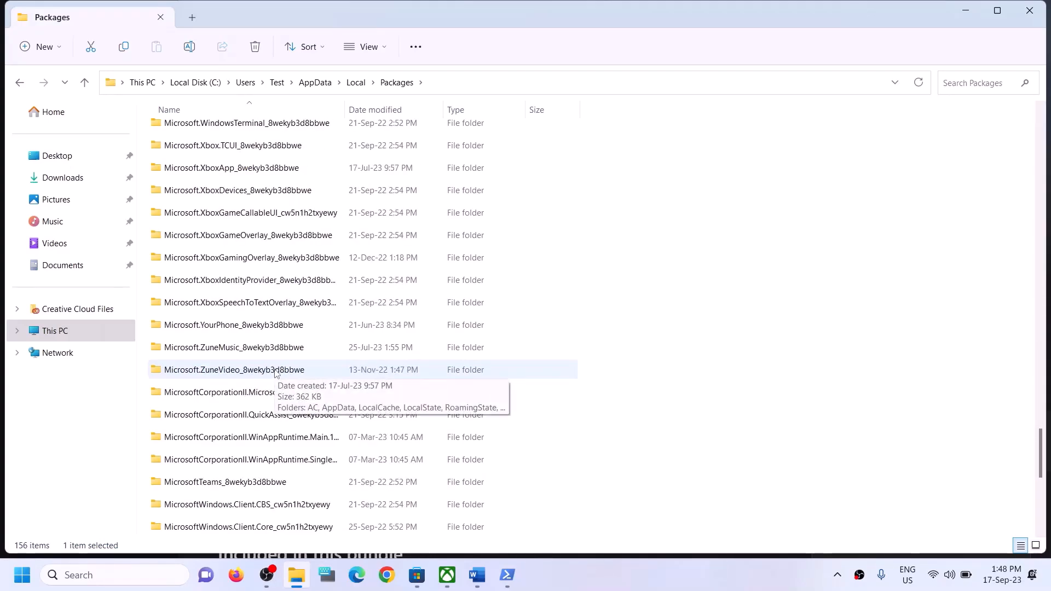
scroll(275, 373, "up", 2)
scroll(276, 372, "down", 6)
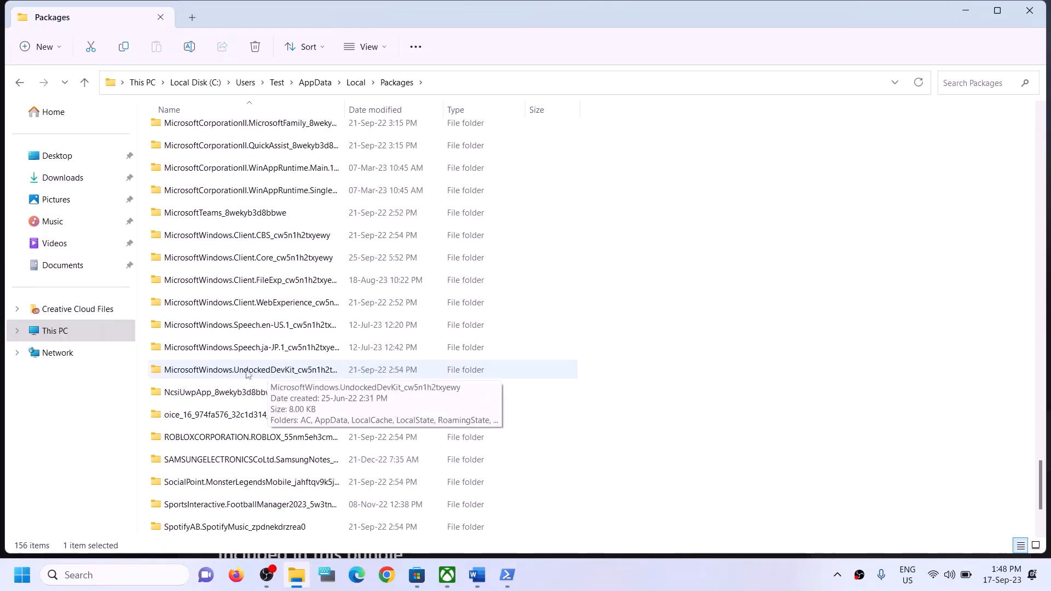
scroll(254, 441, "down", 2)
scroll(249, 413, "up", 1)
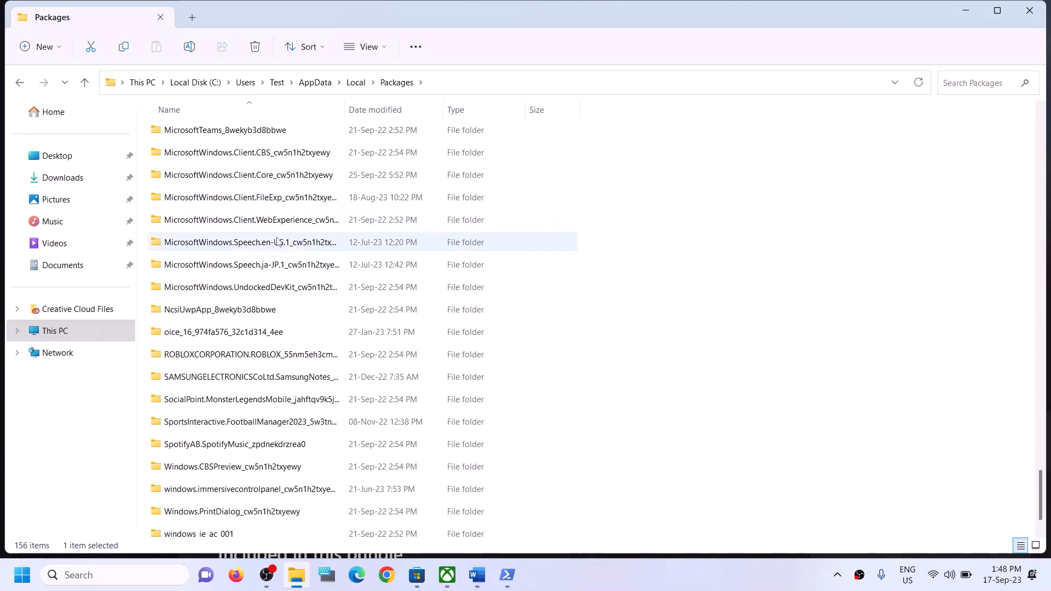
scroll(277, 242, "up", 2)
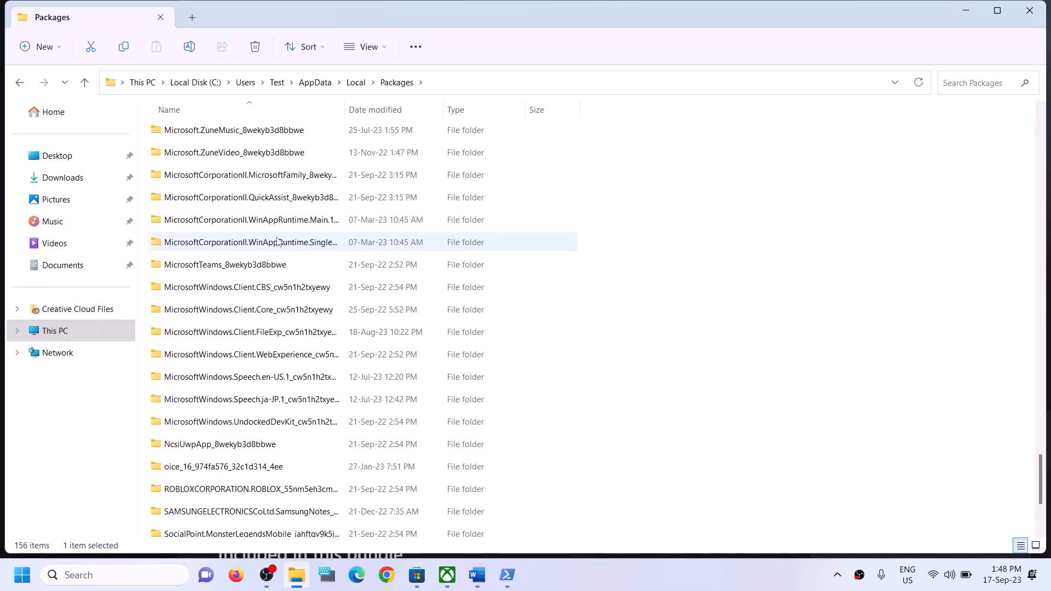
left_click(261, 427)
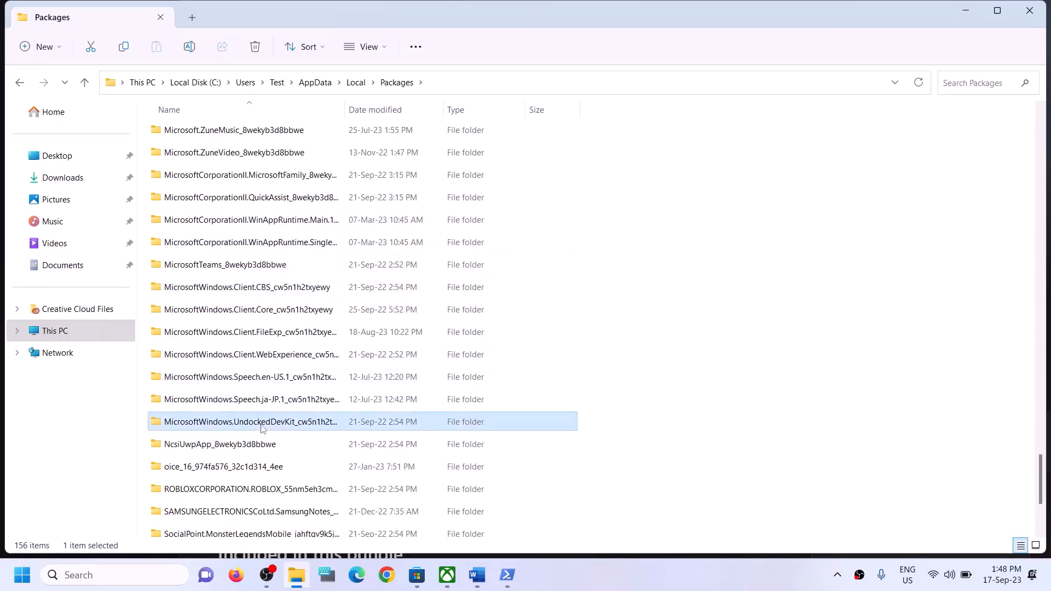
left_click(260, 288)
left_click(269, 354)
left_click(270, 354, "ctrl")
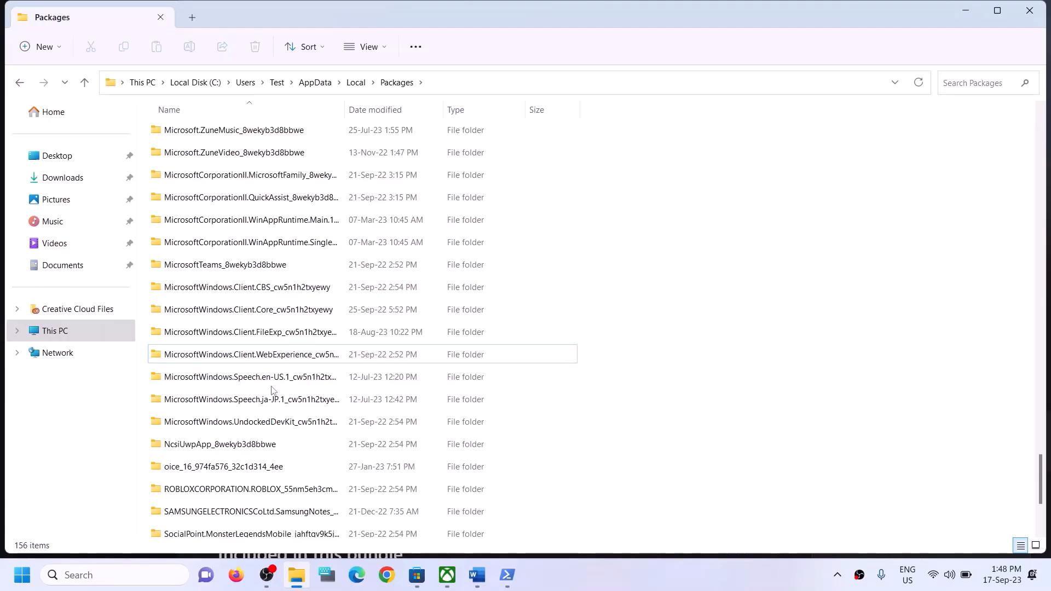
scroll(279, 402, "down", 1)
scroll(283, 392, "up", 1)
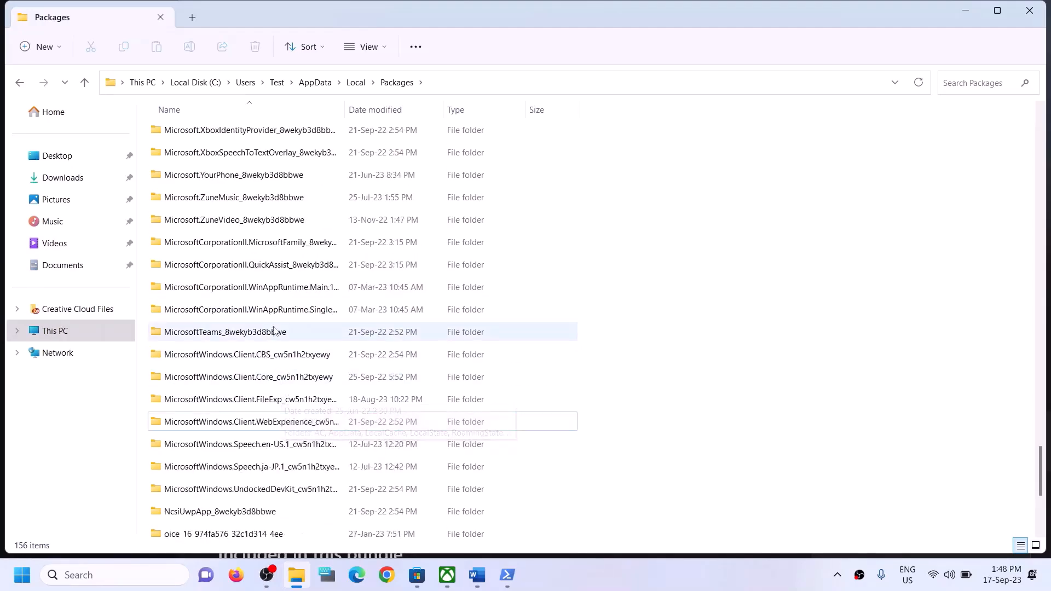
scroll(274, 289, "up", 5)
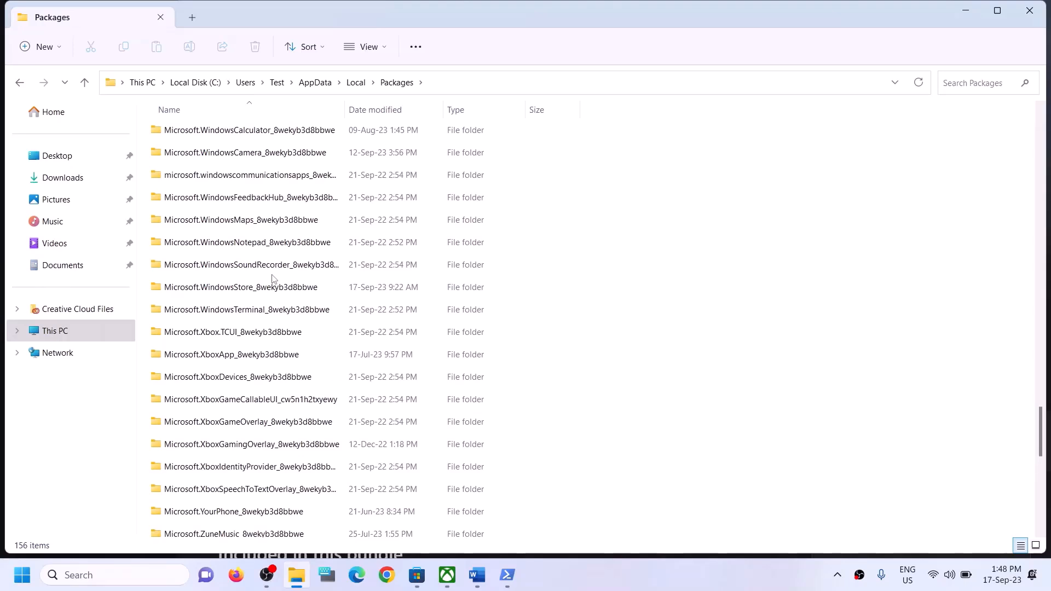
left_click(236, 287)
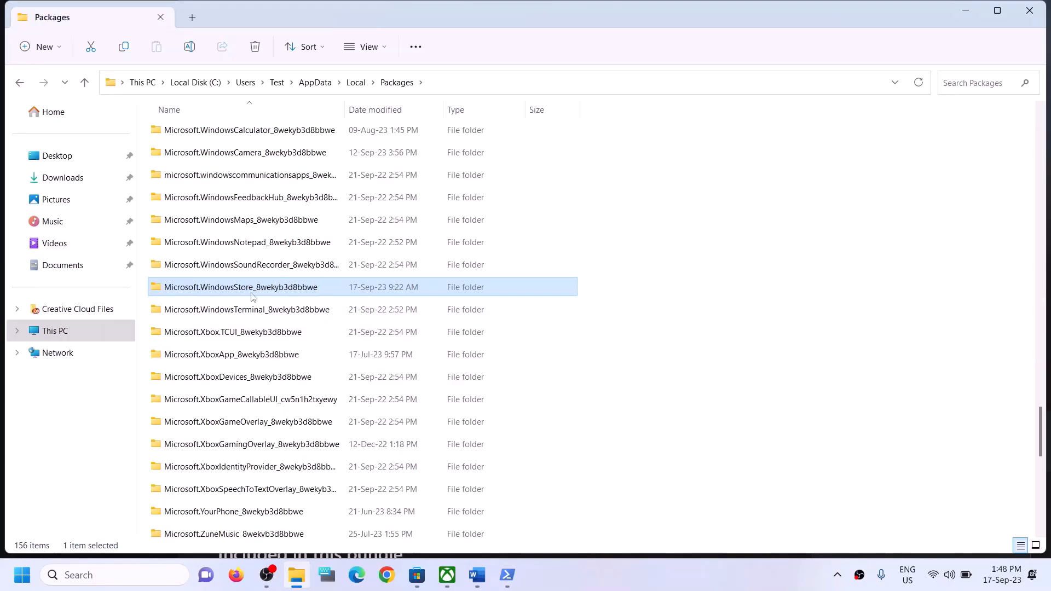
double_click(222, 288)
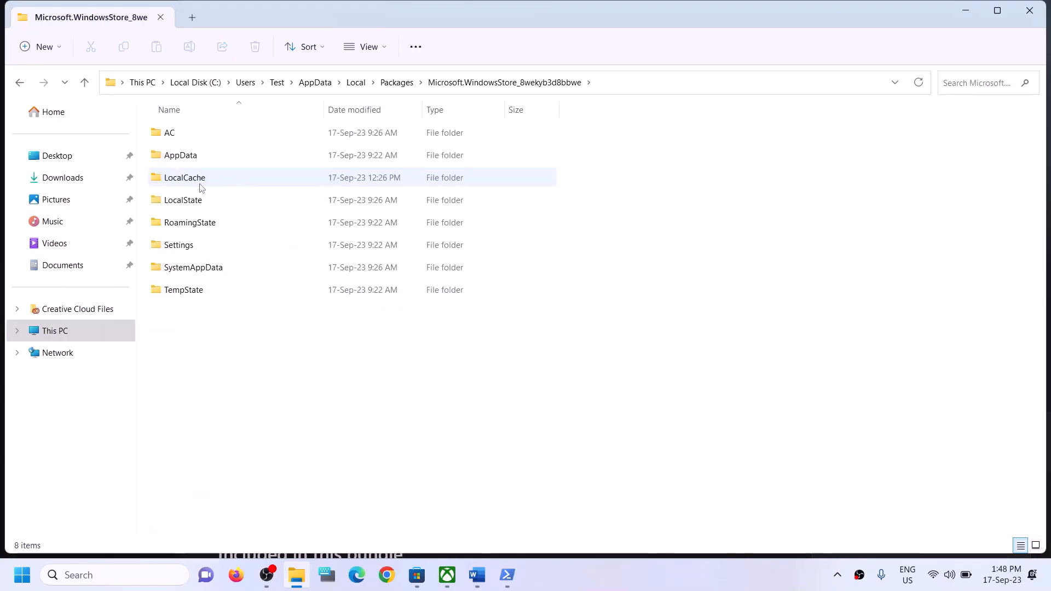
Step: Try to delete the LocalCache folder inside the Windows Store package folder, and close File Explorer
left_click(200, 182)
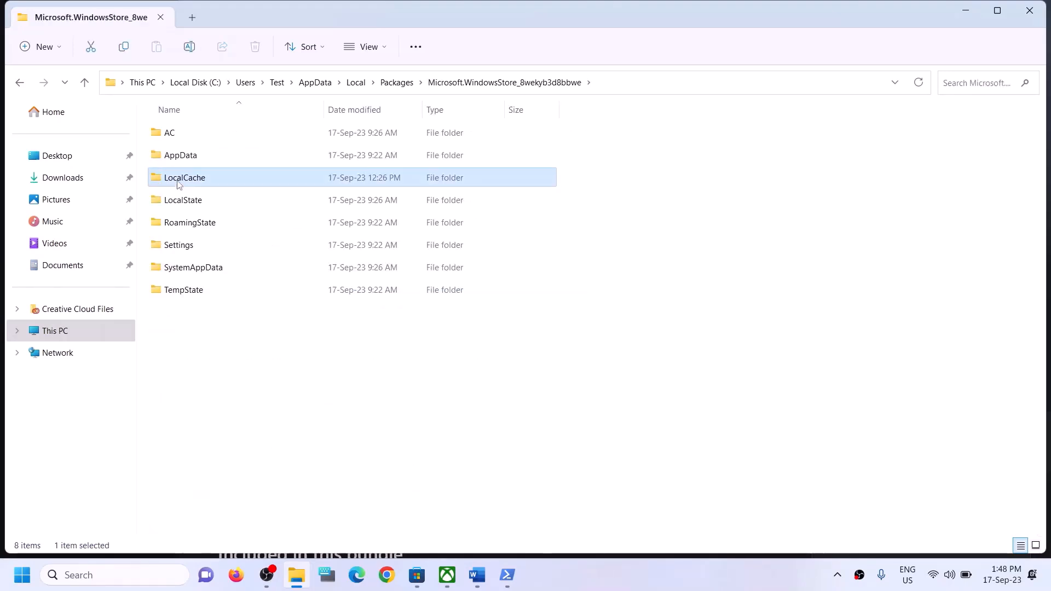
right_click(207, 179)
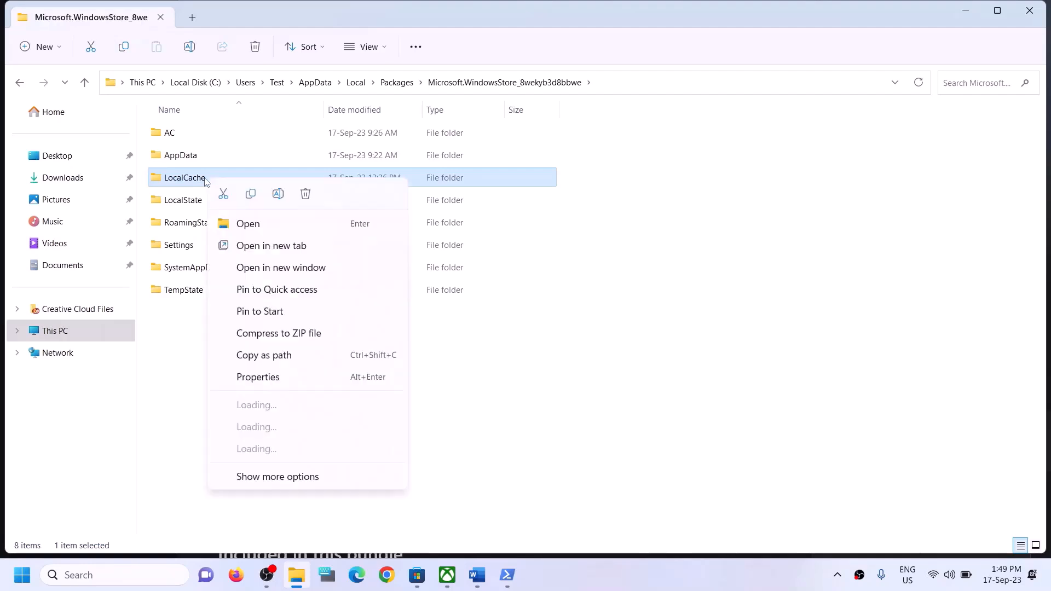
left_click(305, 195)
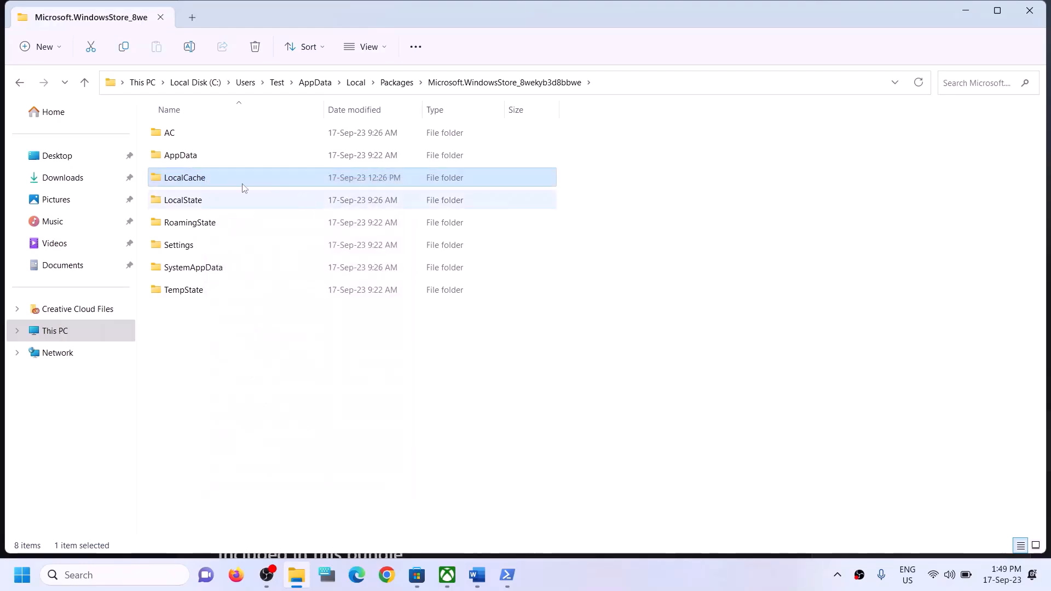
left_click(1026, 15)
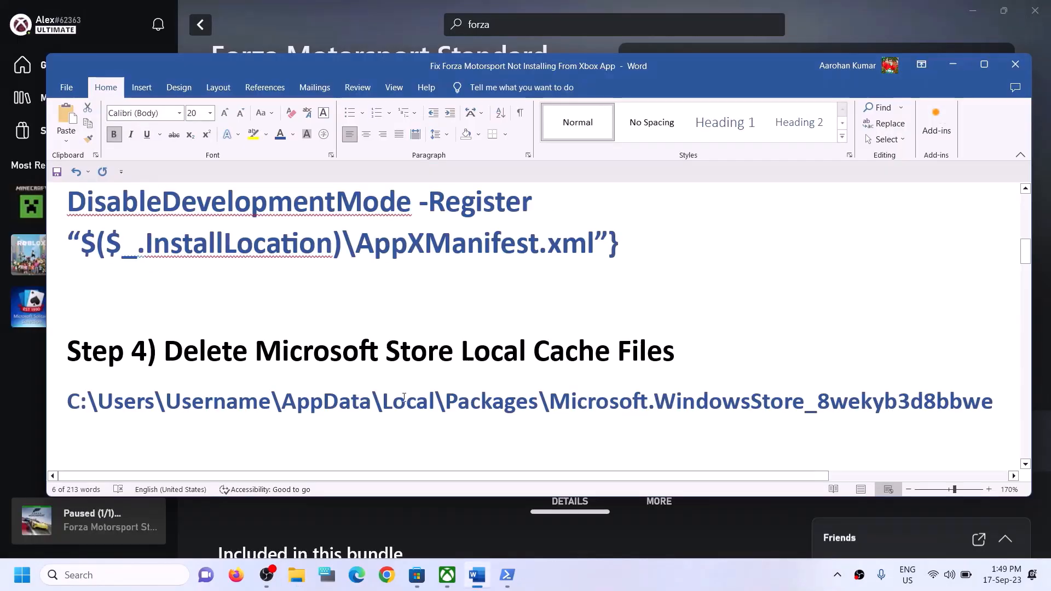
Step: Highlight the Step 5 heading text, "Repair/reset Xbox App/Store", in the Word guide
scroll(217, 378, "down", 3)
scroll(217, 377, "up", 1)
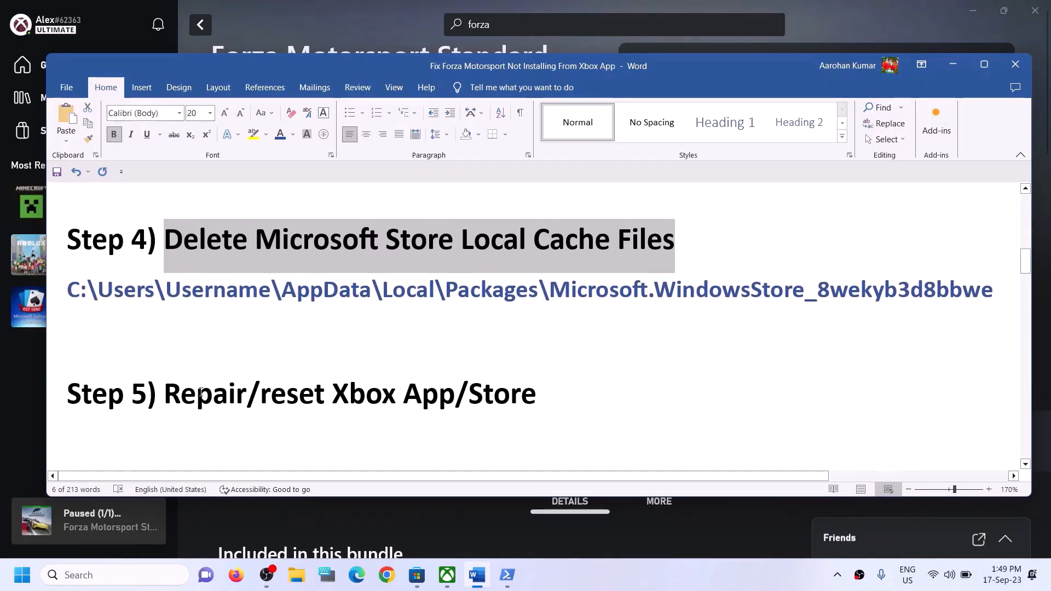
left_click_drag(166, 394, 486, 409)
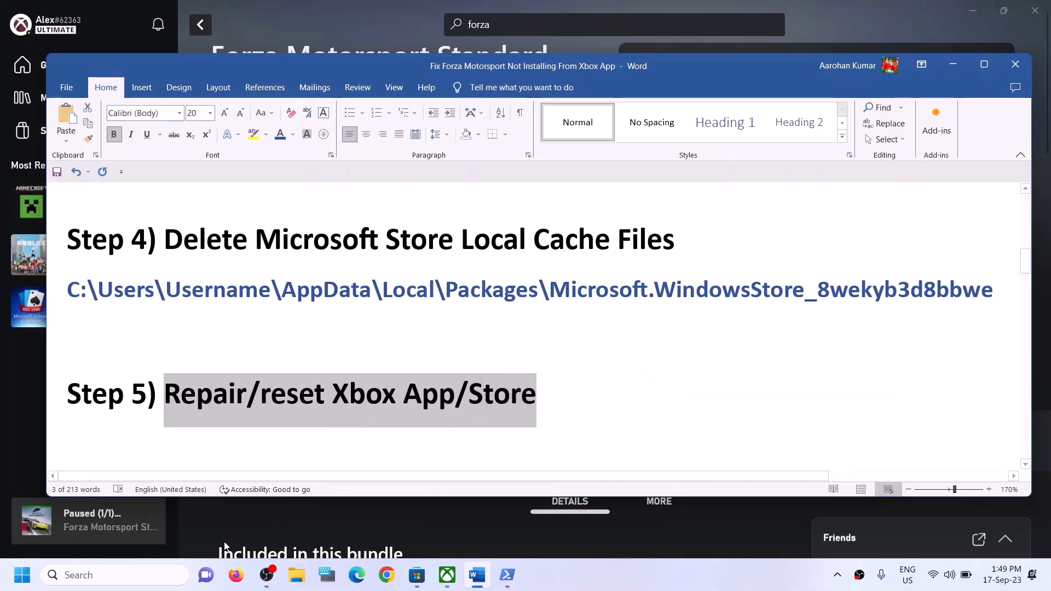
Step: Search Windows for "xbox" and open the app settings of the Xbox app
left_click(142, 575)
type("xb")
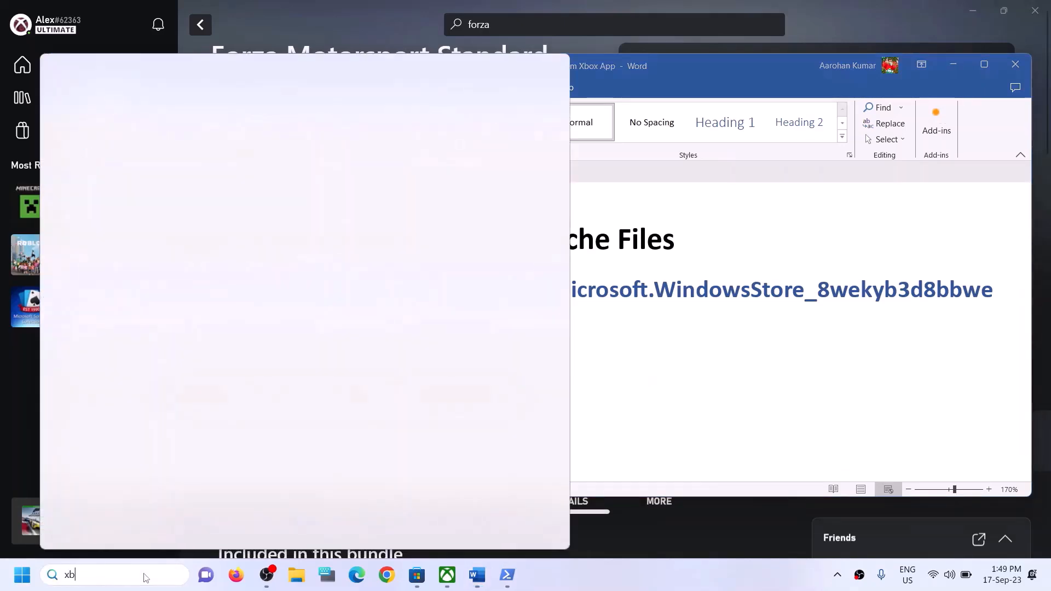
type("ox")
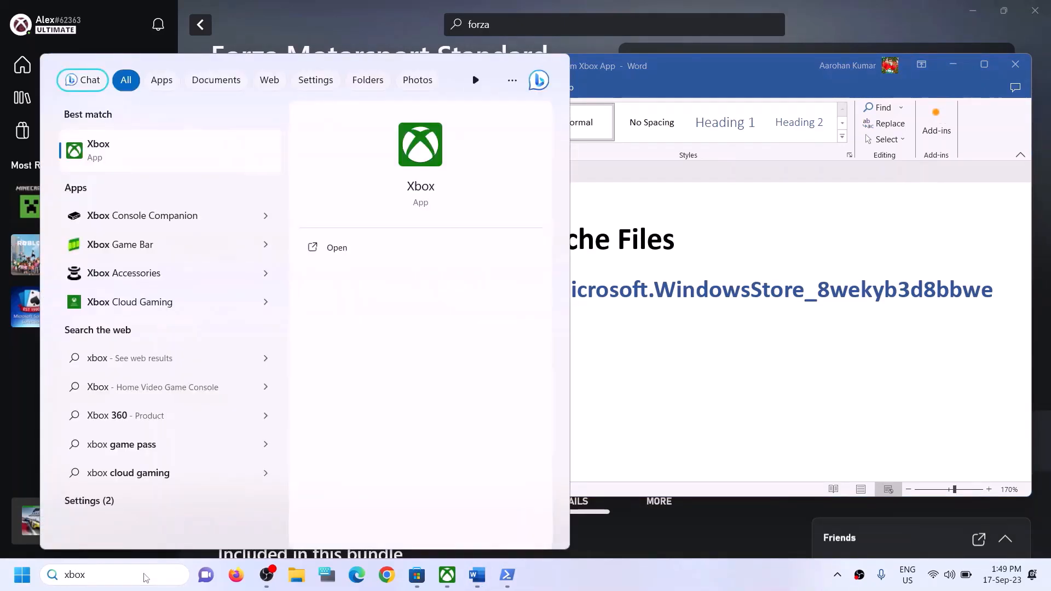
right_click(130, 153)
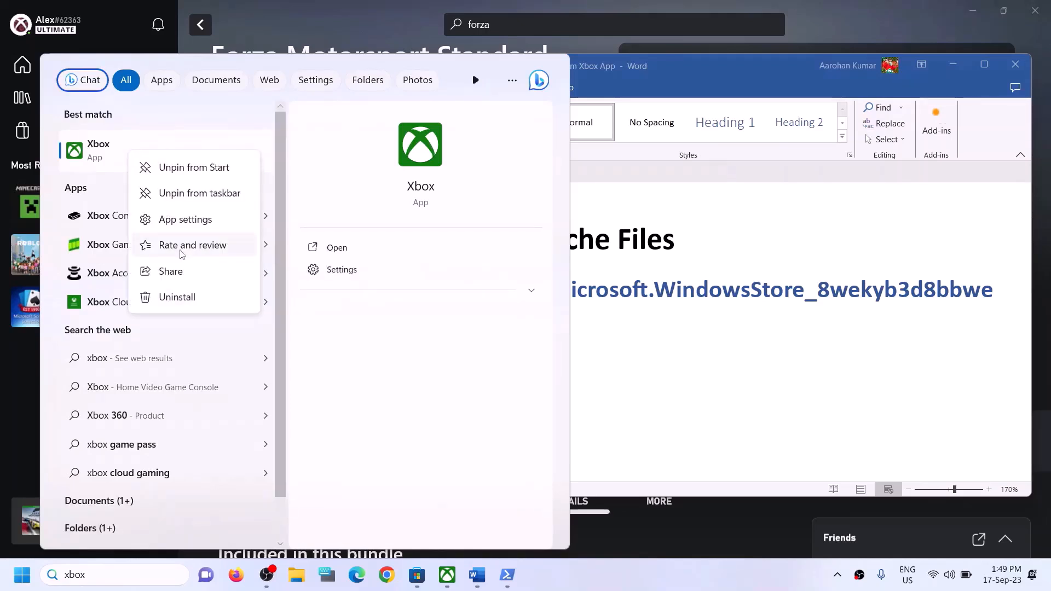
left_click(182, 221)
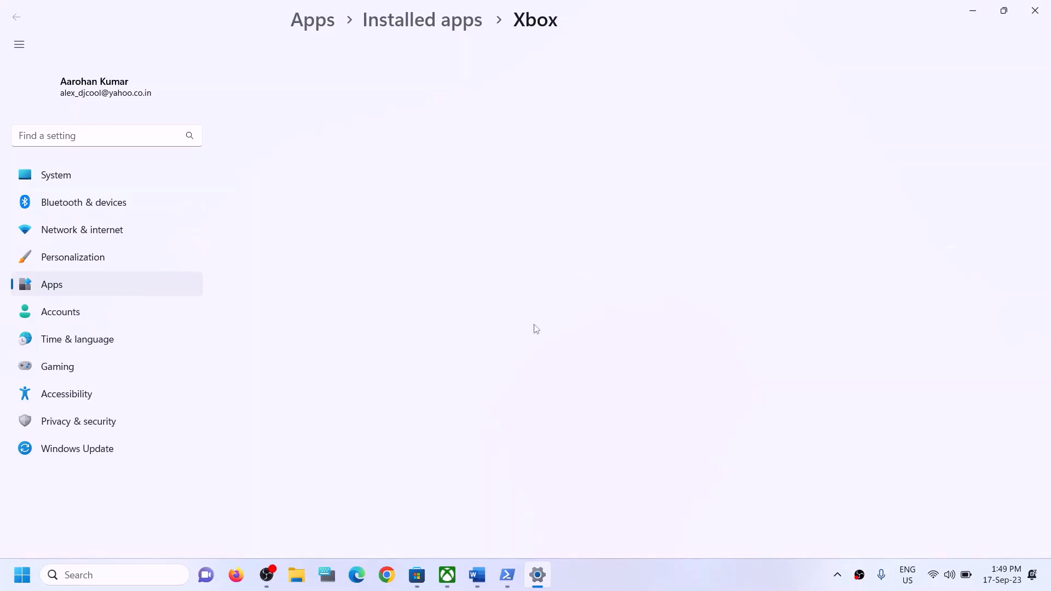
Step: Repair the Xbox app, and reset it with the data deletion confirmed
scroll(419, 312, "down", 3)
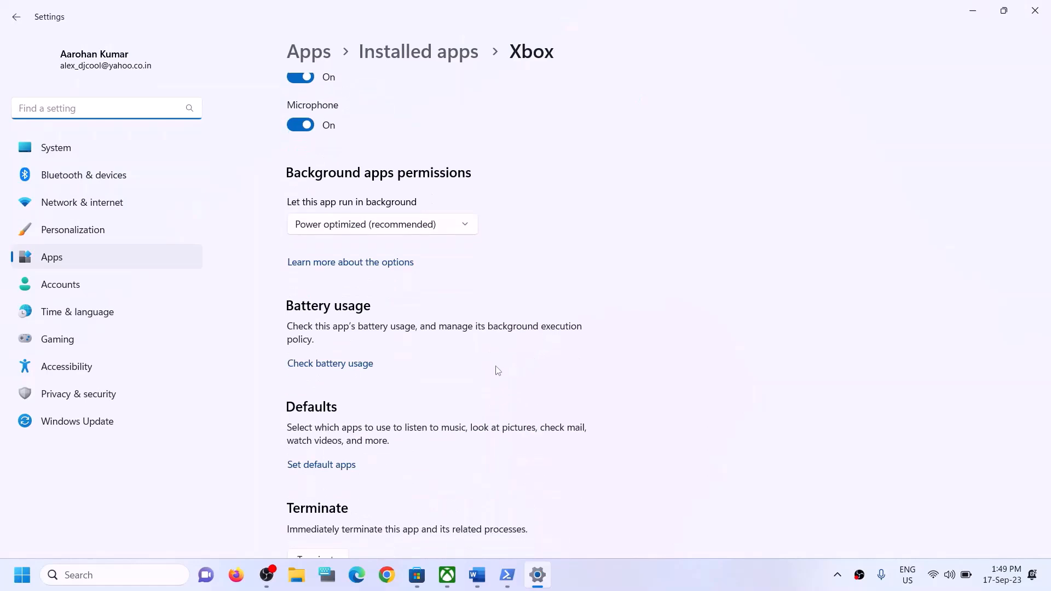
scroll(515, 353, "down", 5)
scroll(395, 301, "up", 2)
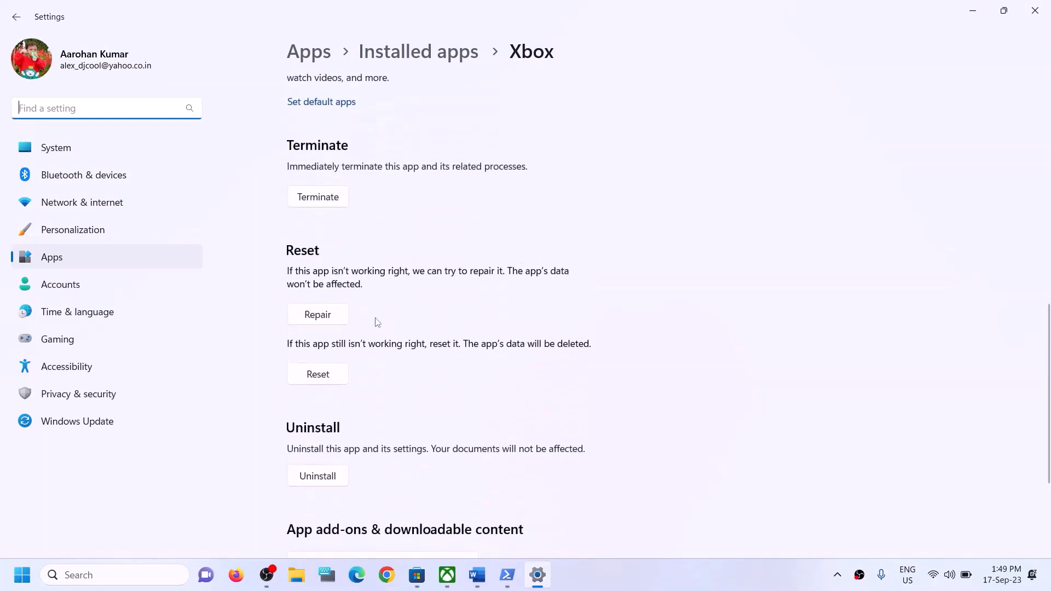
left_click(322, 317)
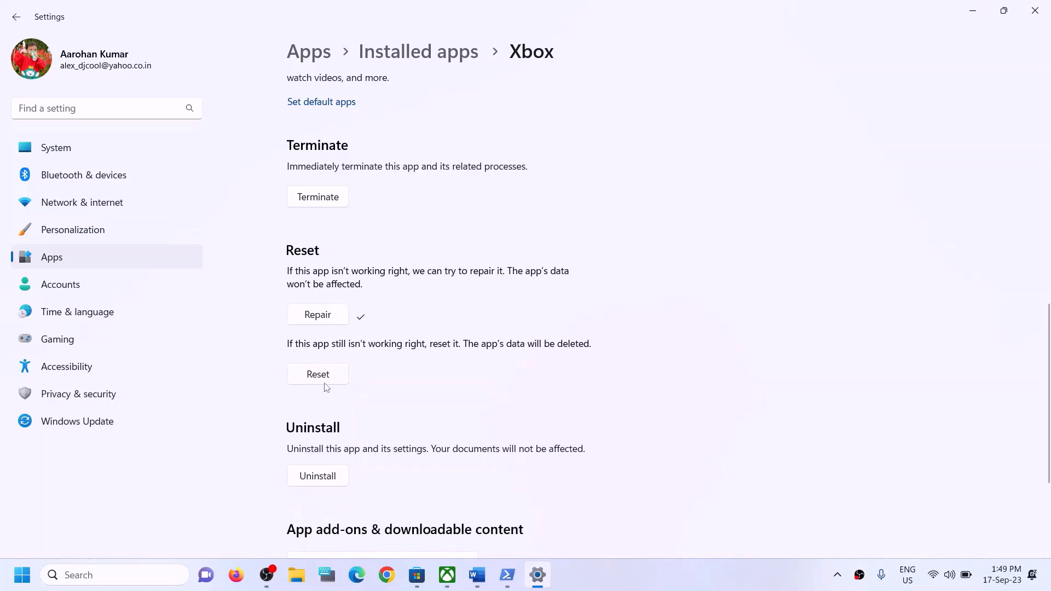
left_click(325, 379)
left_click(379, 335)
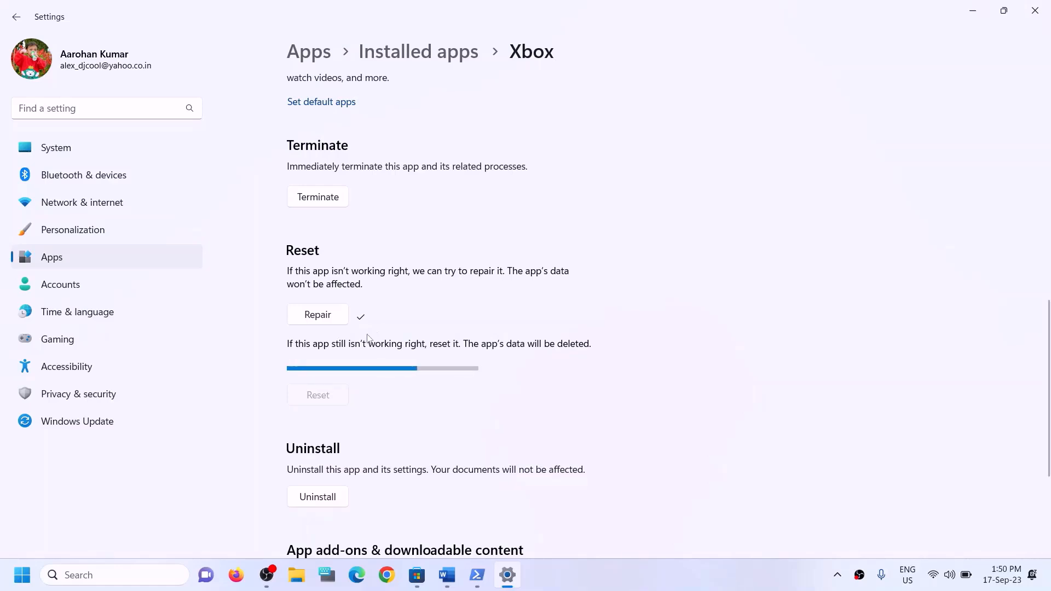
Step: Search Windows for "store" and open the app settings of Microsoft Store
left_click(126, 578)
type("sto")
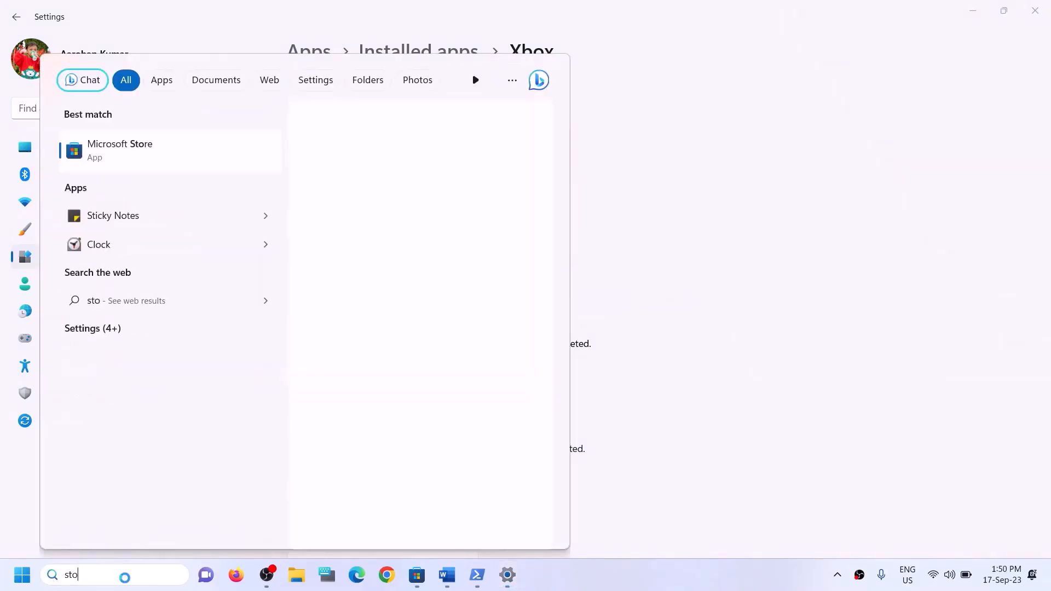
type("re")
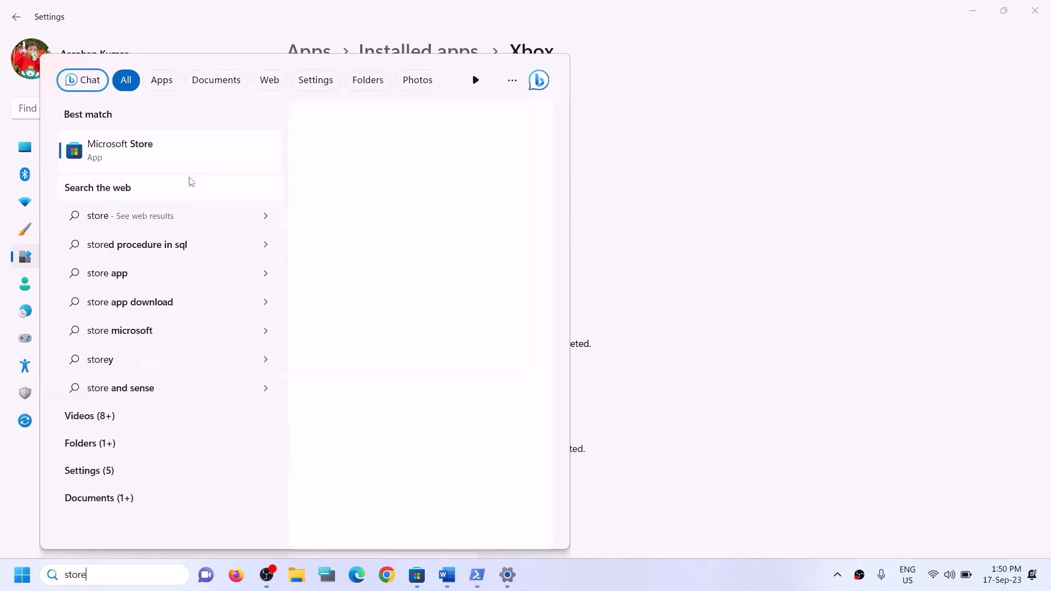
right_click(161, 165)
left_click(197, 234)
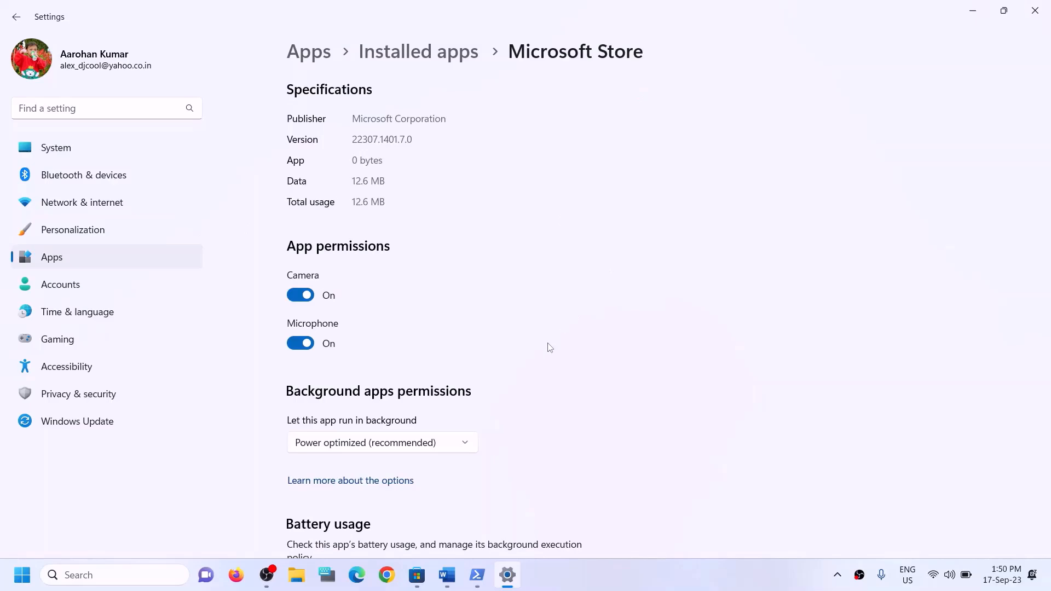
Step: Repair the Microsoft Store app, and reset it with the data deletion confirmed
scroll(511, 389, "down", 10)
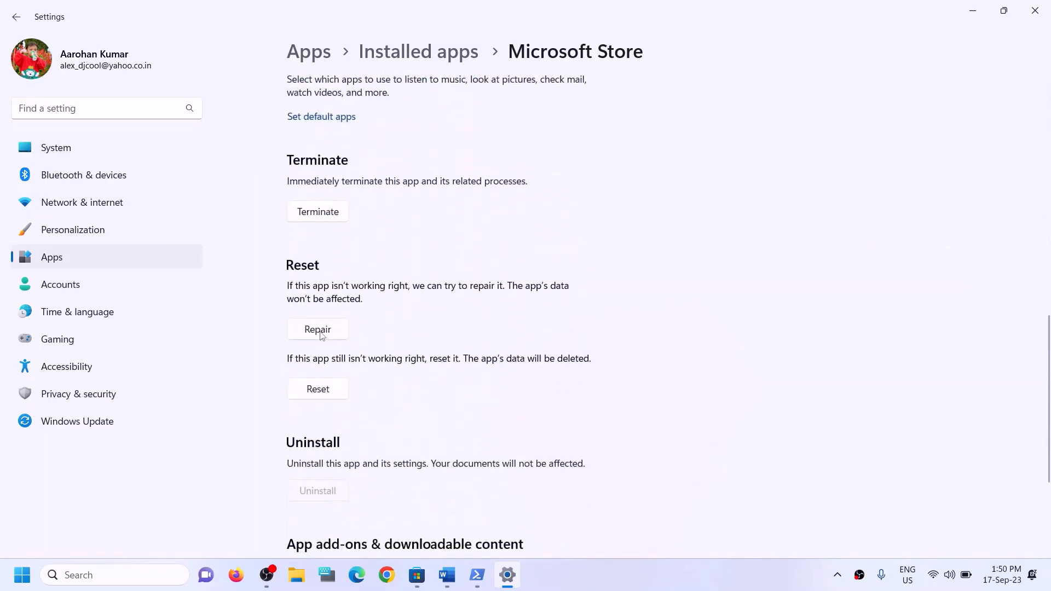
left_click(321, 332)
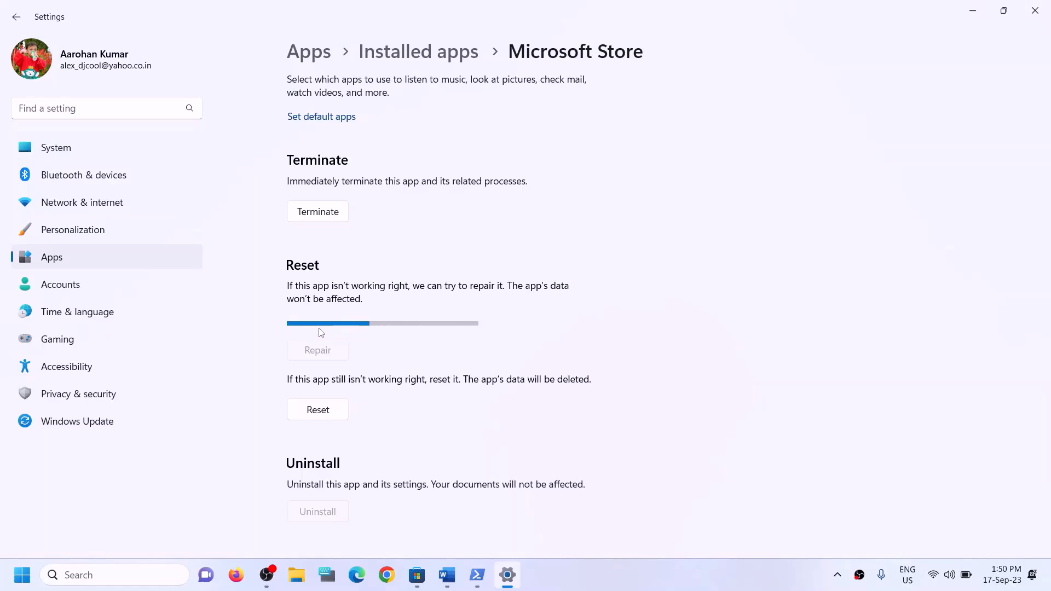
left_click(331, 395)
left_click(382, 353)
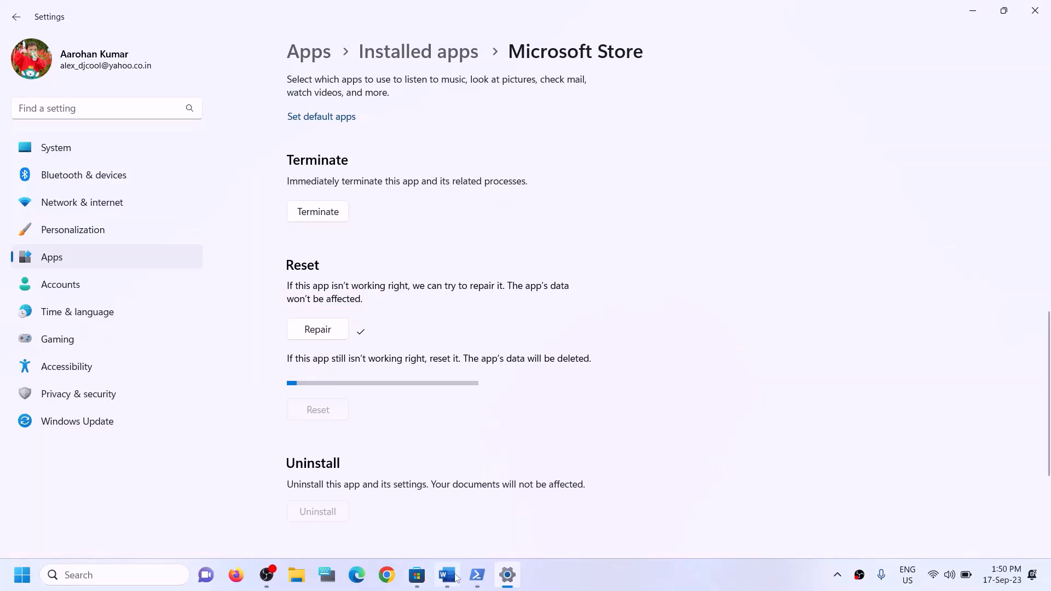
Step: Switch to the Word guide and highlight the Step 6 heading text, "Update Xbox App/Store from store library"
left_click(456, 577)
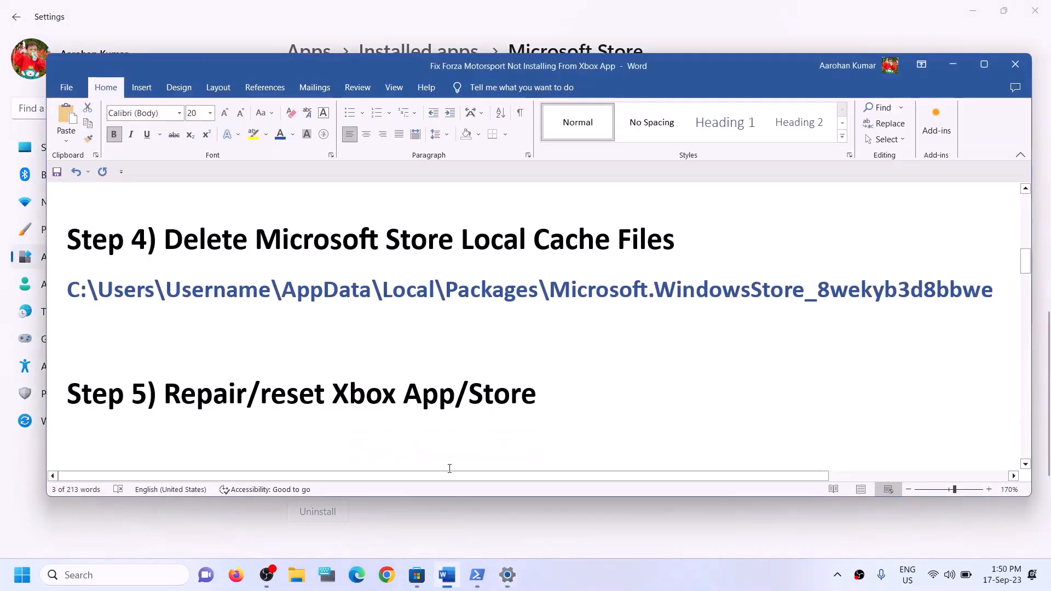
left_click_drag(164, 392, 535, 392)
scroll(327, 379, "down", 3)
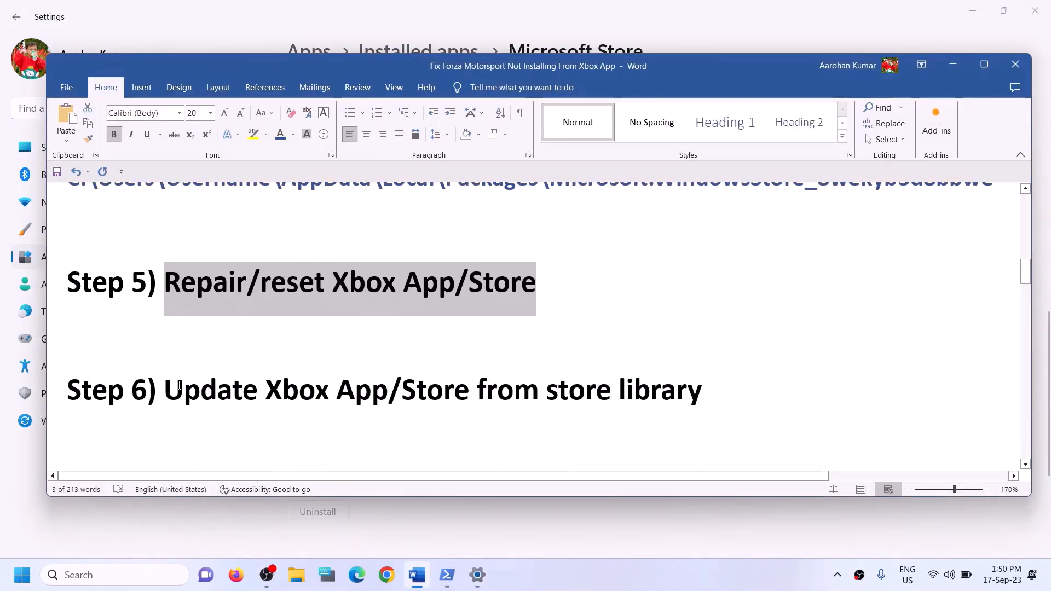
left_click_drag(164, 392, 663, 393)
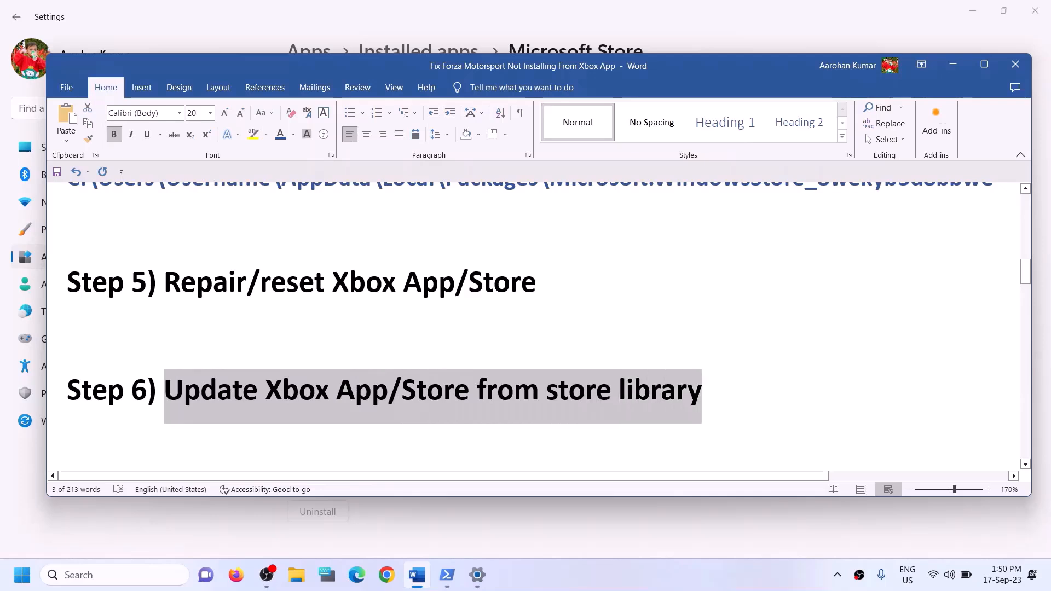
Step: Search Windows for "store", open Microsoft Store and try to maximize its window
left_click(126, 573)
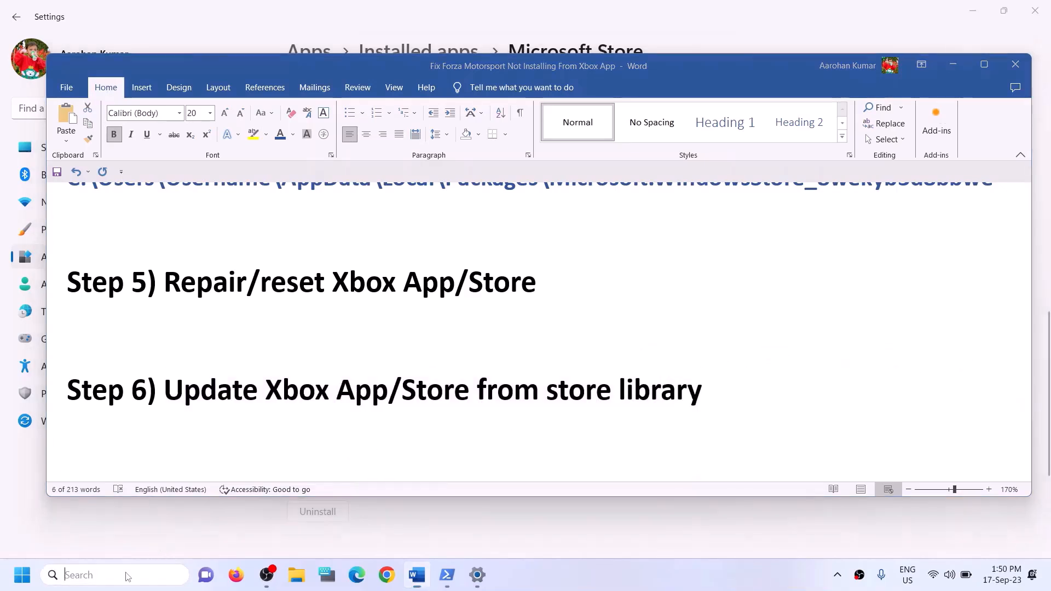
type("store")
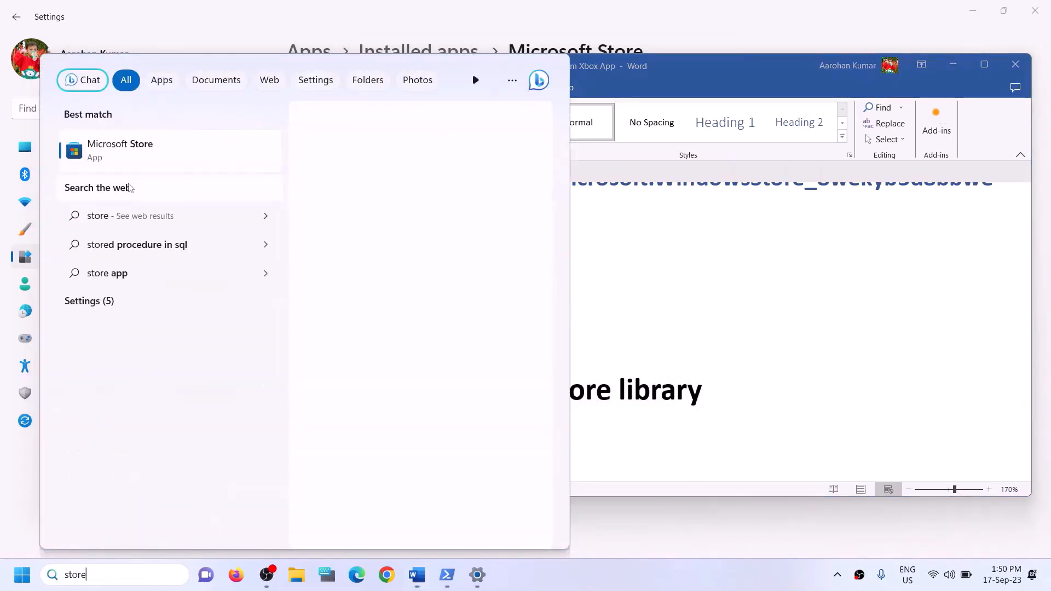
left_click(128, 188)
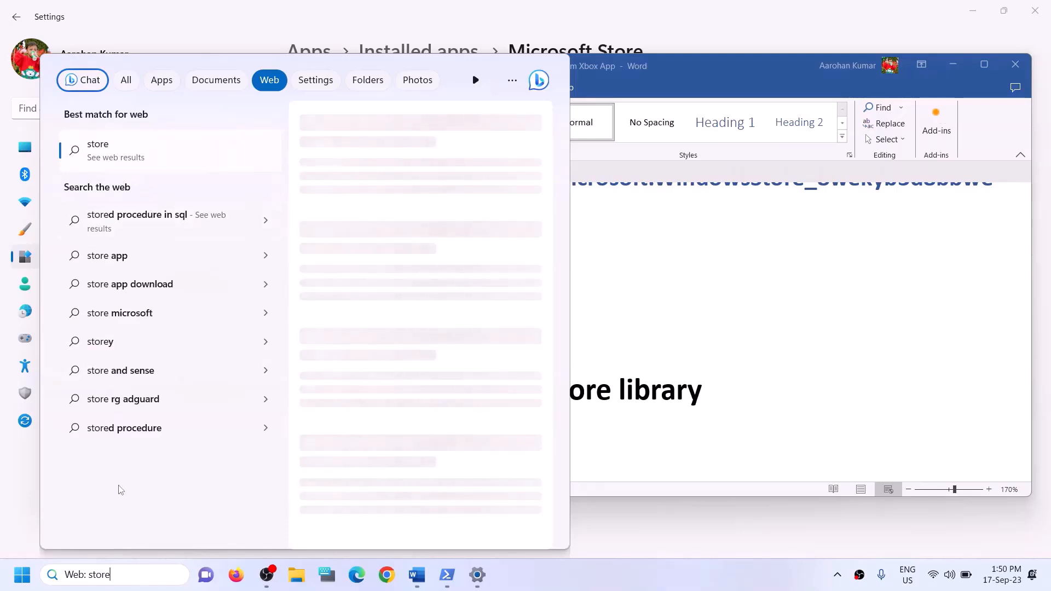
type("s")
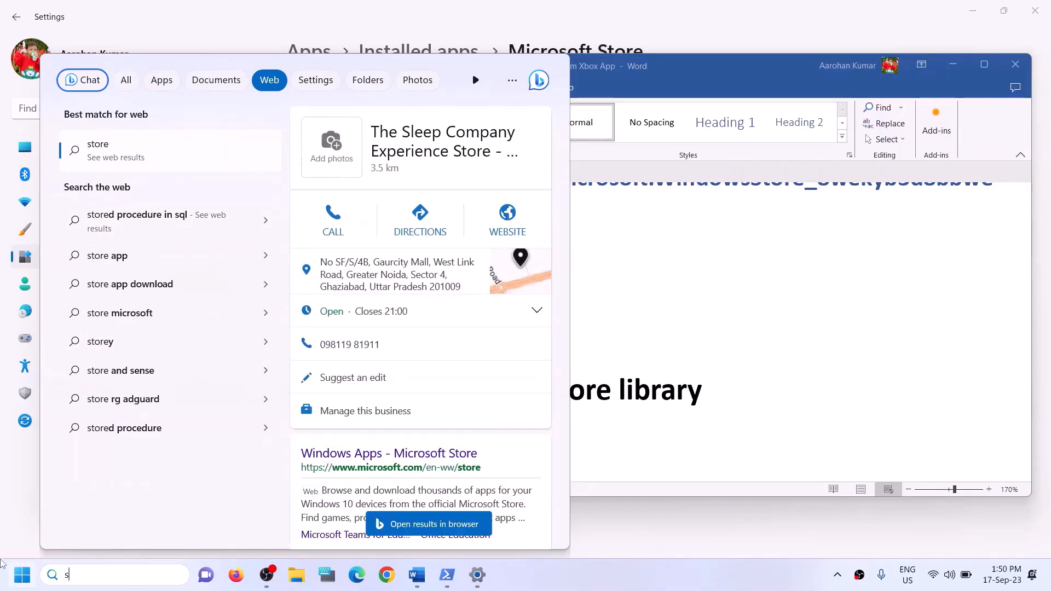
type("tore")
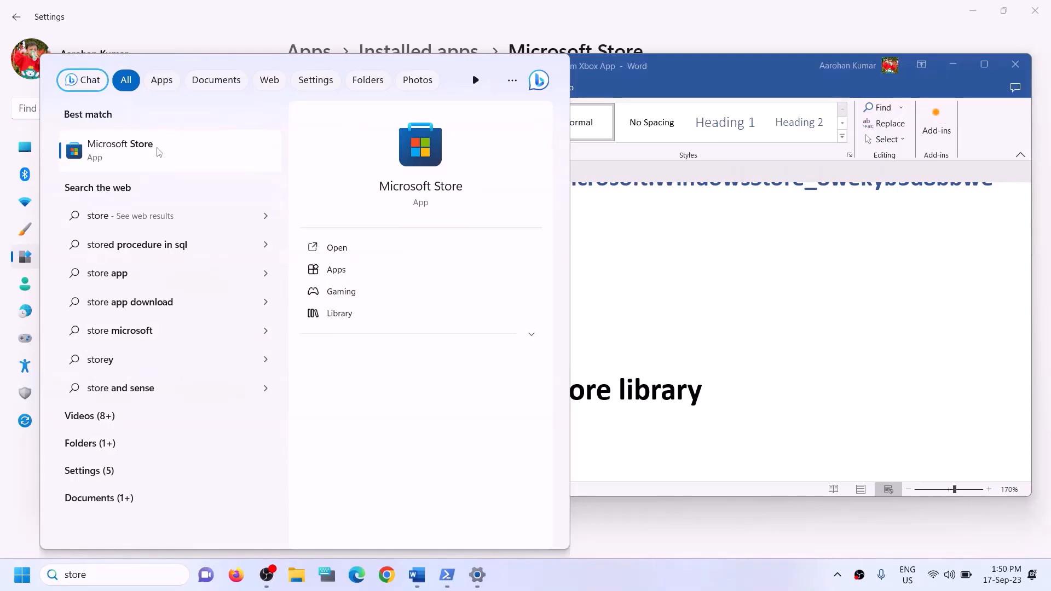
left_click(404, 164)
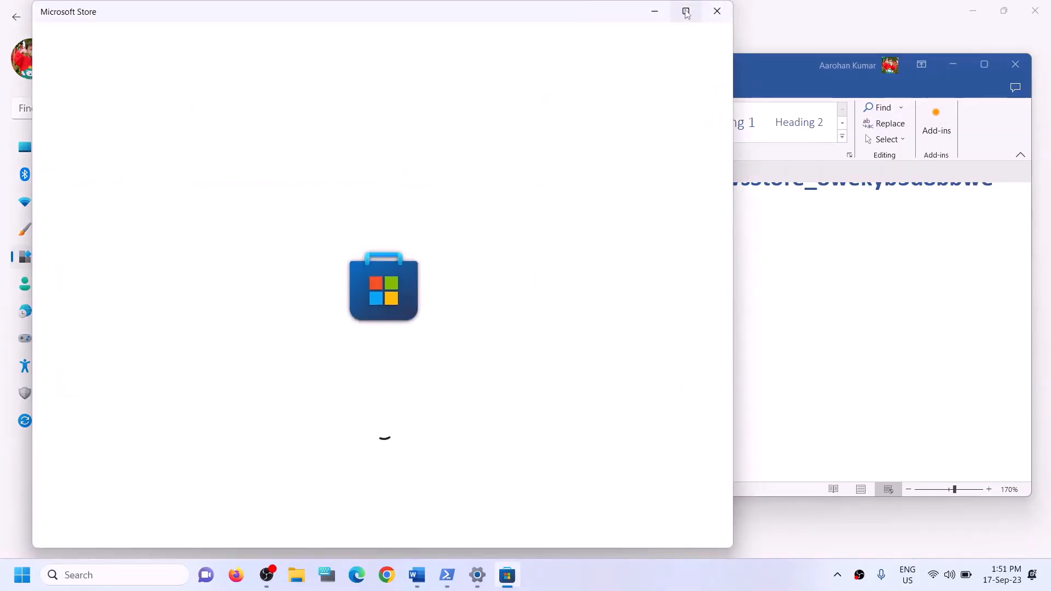
left_click(686, 12)
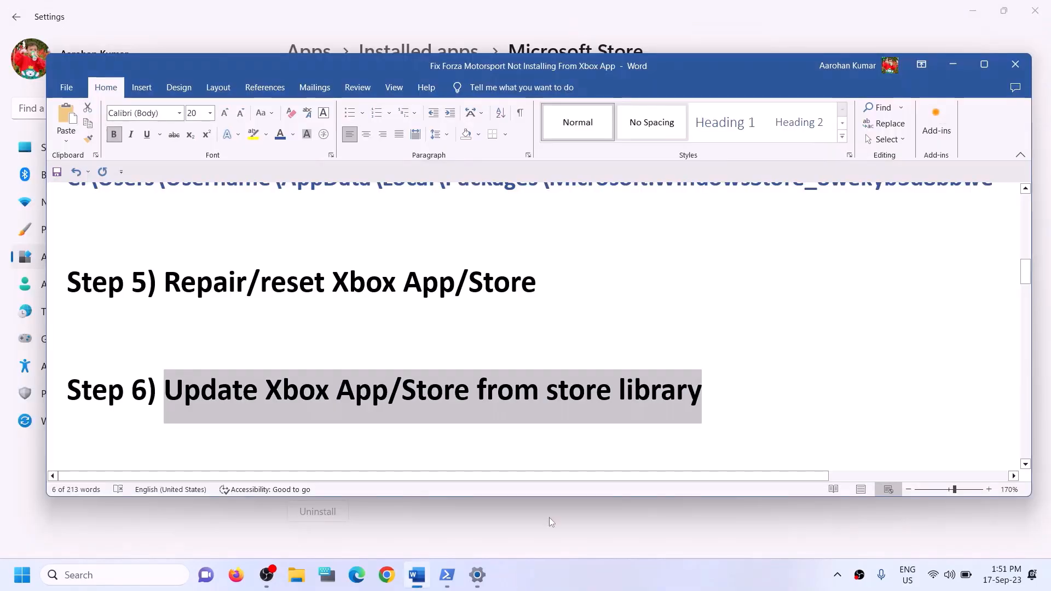
Step: Maximize the relaunched Microsoft Store, view the updates and downloads in its Library, and close the Store
left_click(84, 577)
type("s")
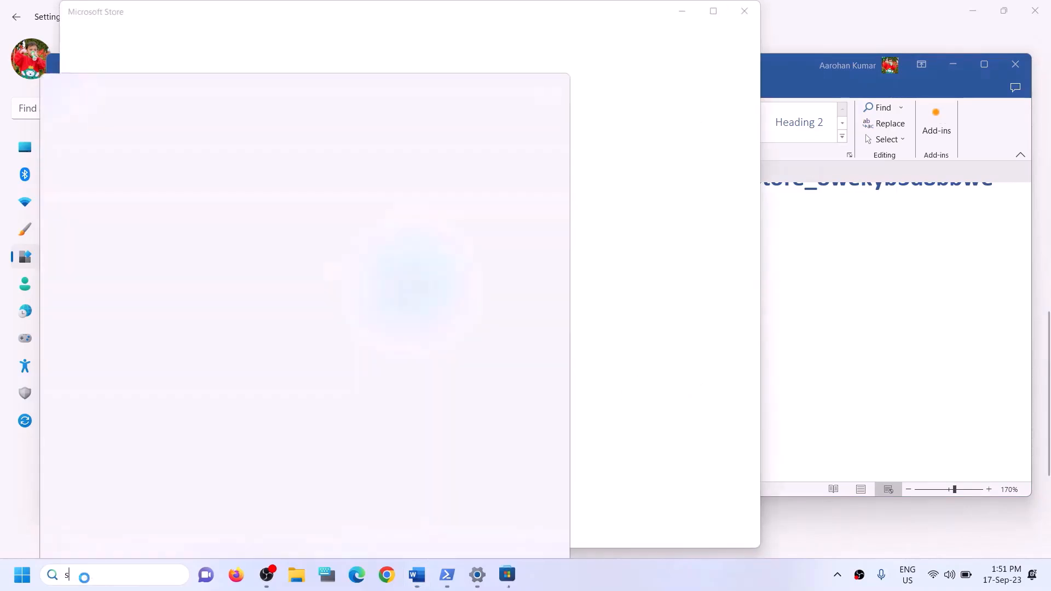
type("t")
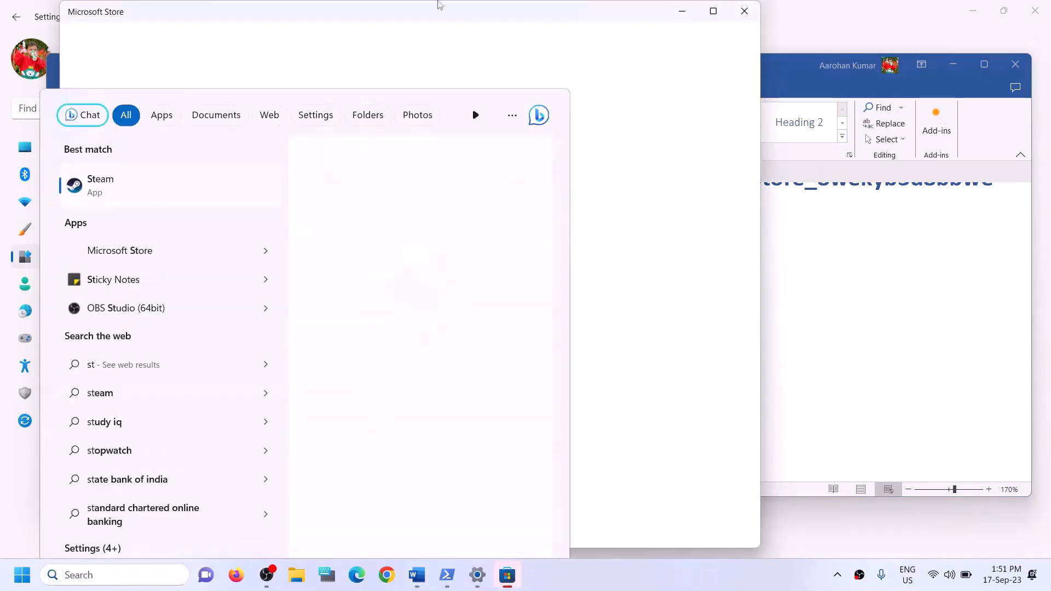
left_click(713, 11)
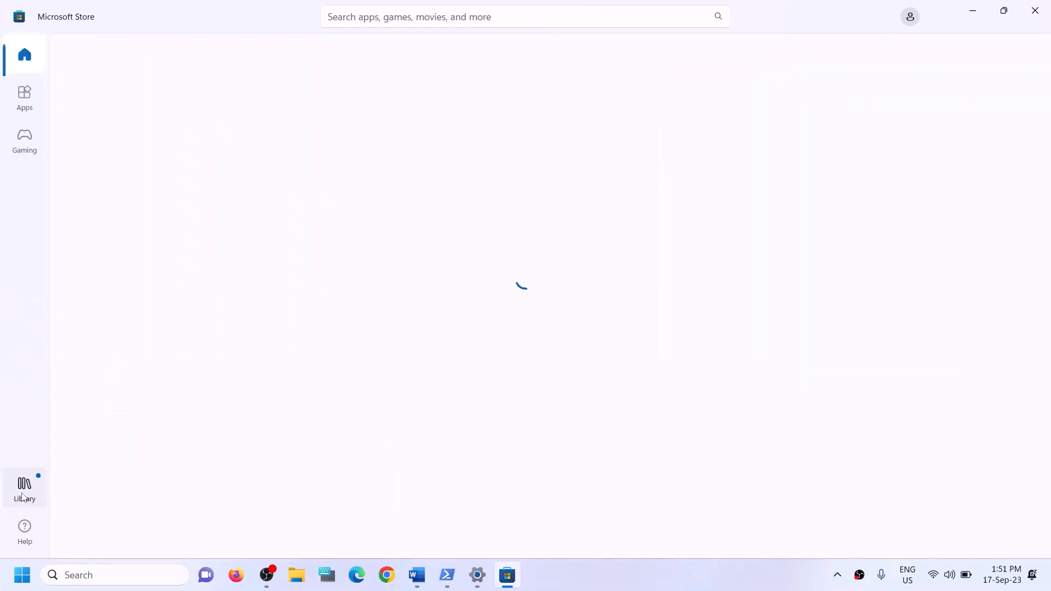
left_click(23, 495)
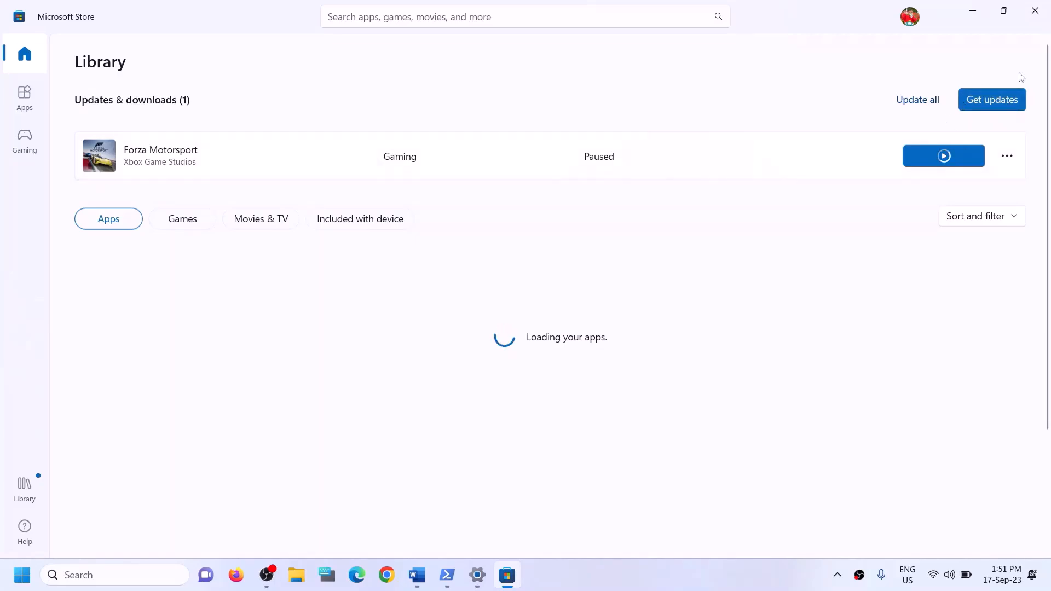
left_click(1032, 23)
Step: Highlight "Xbox identity provider and Gaming services" in the Step 7 heading of the Word guide
scroll(371, 375, "down", 2)
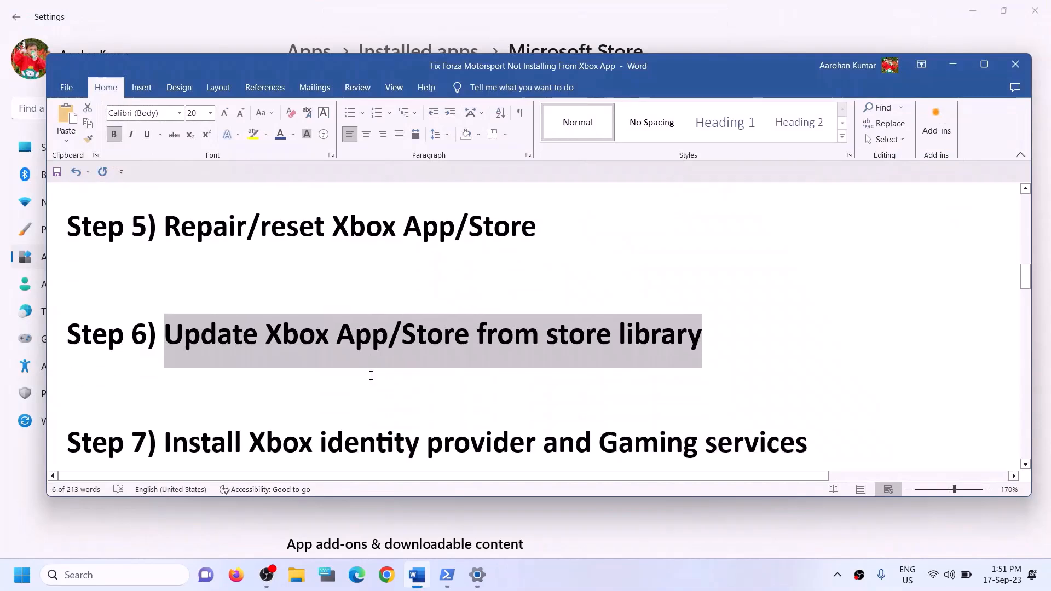
scroll(370, 376, "up", 1)
scroll(370, 376, "down", 2)
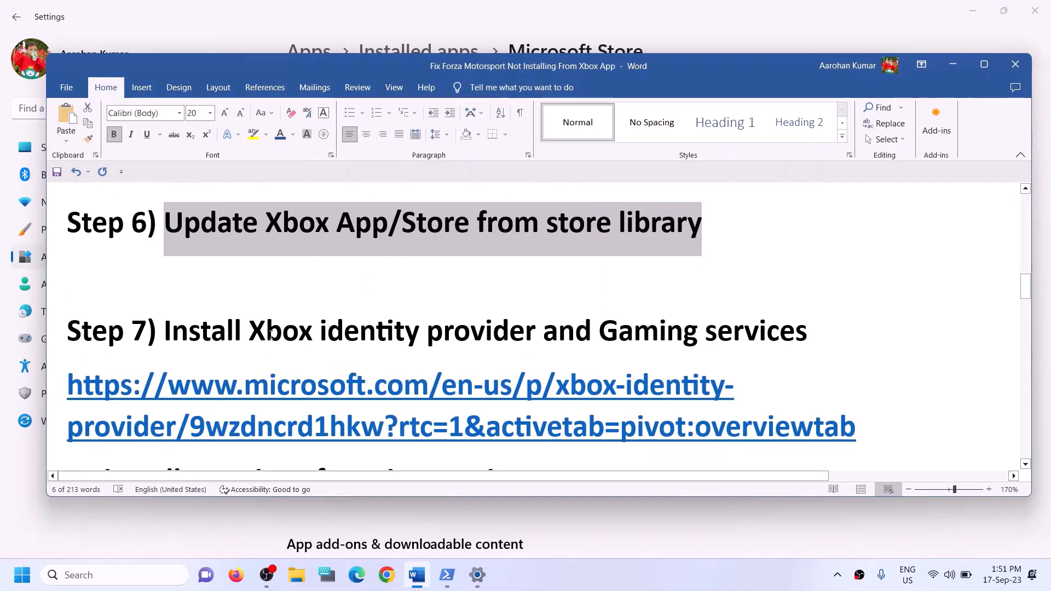
left_click_drag(250, 330, 810, 332)
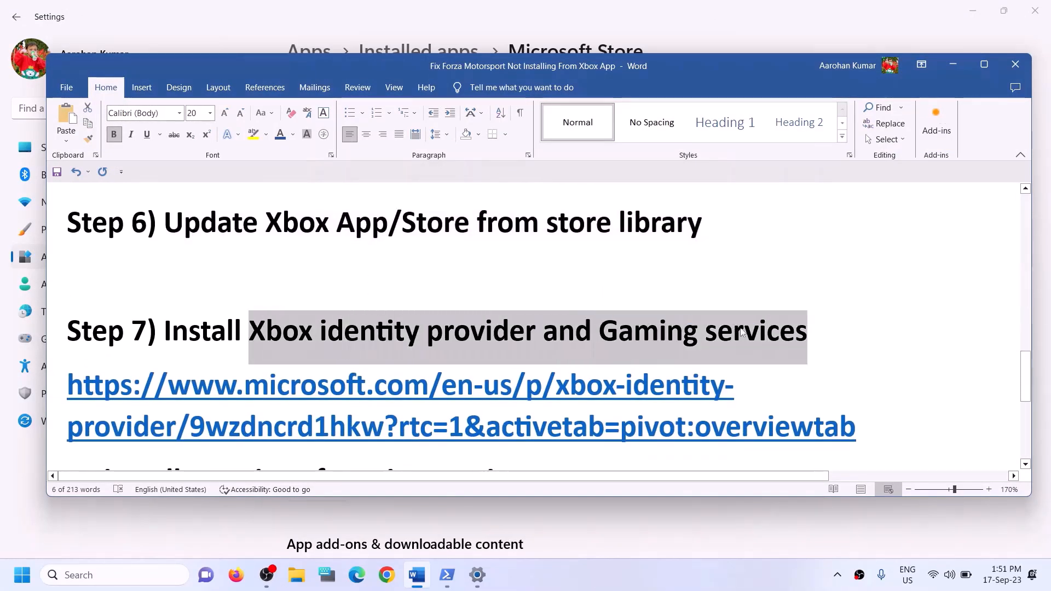
Step: Copy the Xbox Identity Provider link under Step 7 and open it in Chrome
scroll(816, 356, "down", 1)
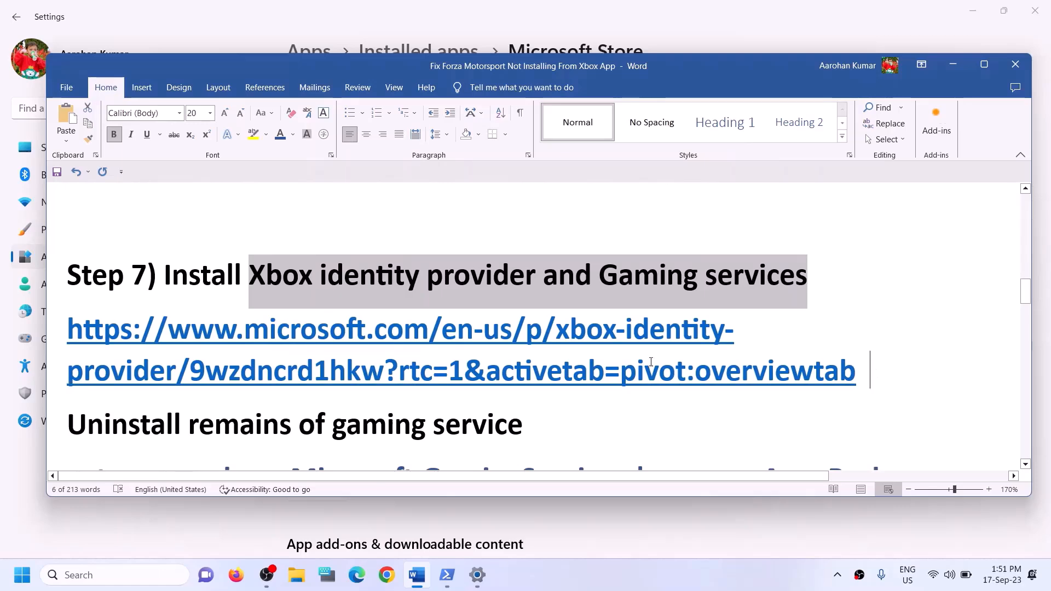
triple_click(871, 370)
key("ctrl+c")
left_click(389, 580)
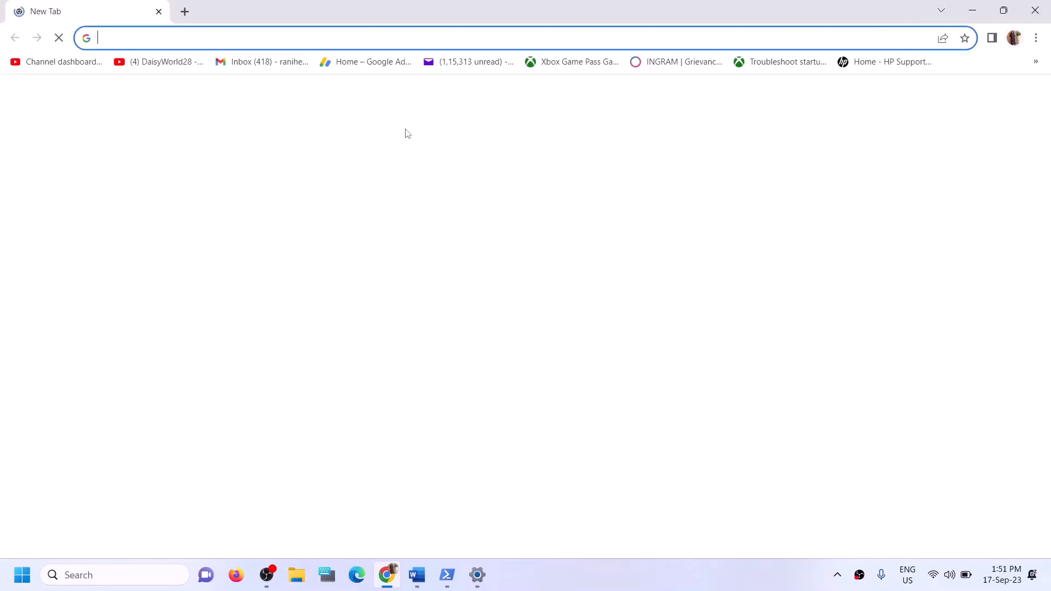
key("ctrl+v")
key("Return")
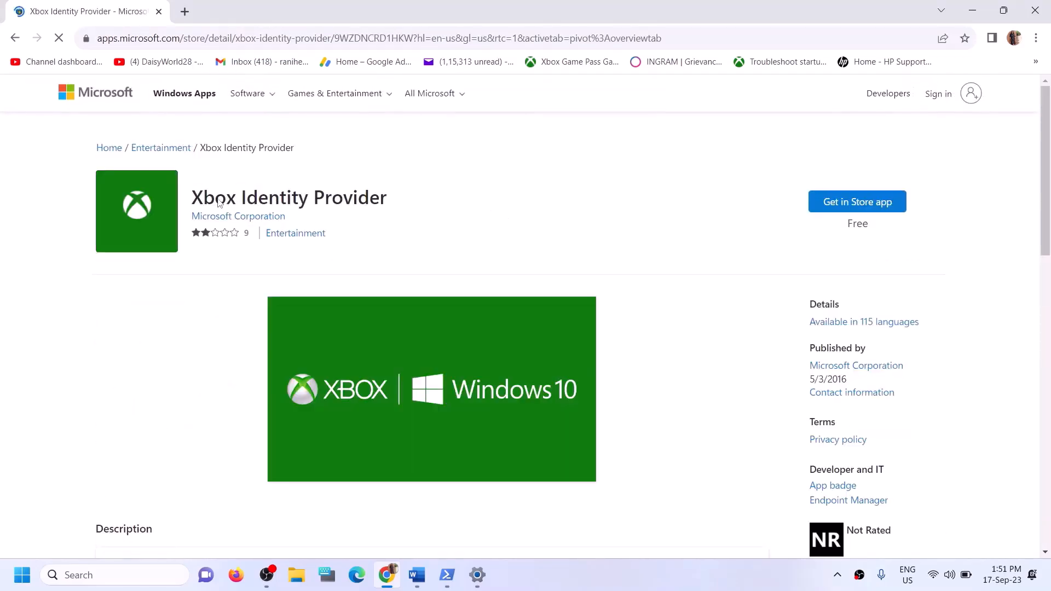
Step: Open the Xbox Identity Provider listing in the Microsoft Store app from its web page, and close the Store window
left_click_drag(216, 202, 336, 208)
left_click(845, 204)
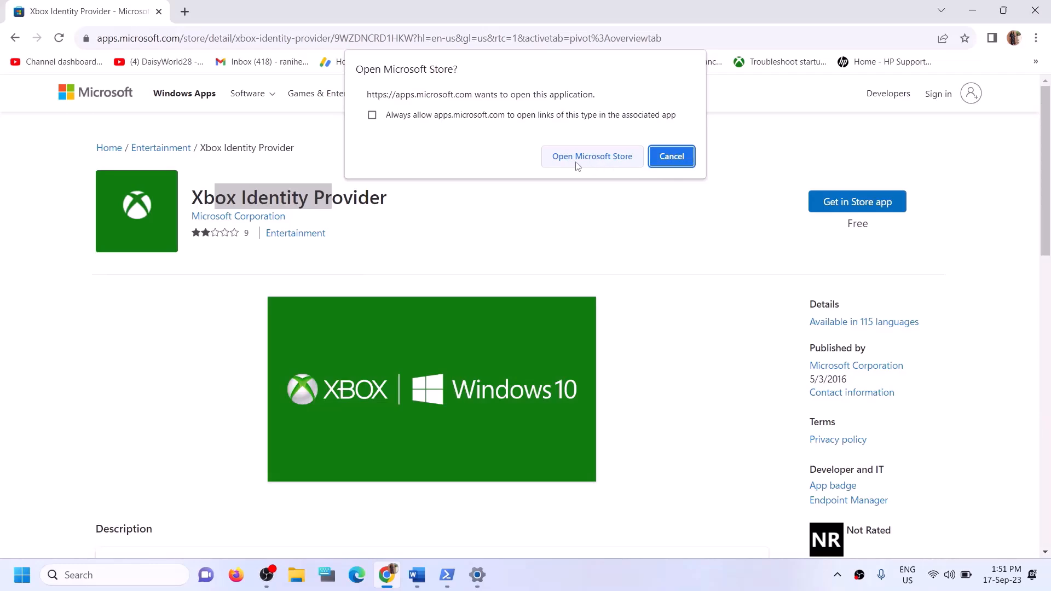
left_click(577, 159)
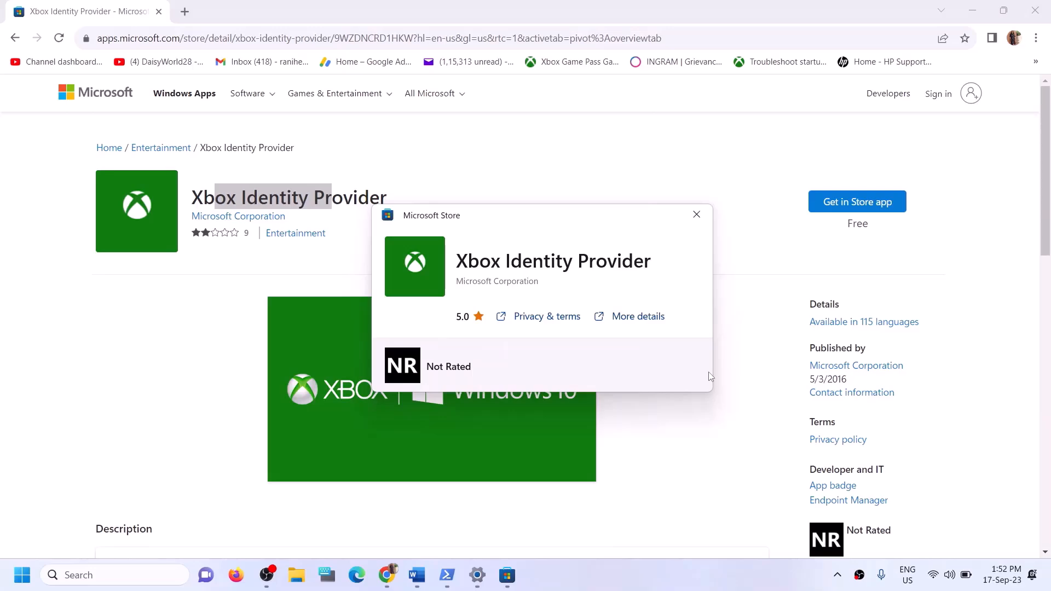
left_click(696, 214)
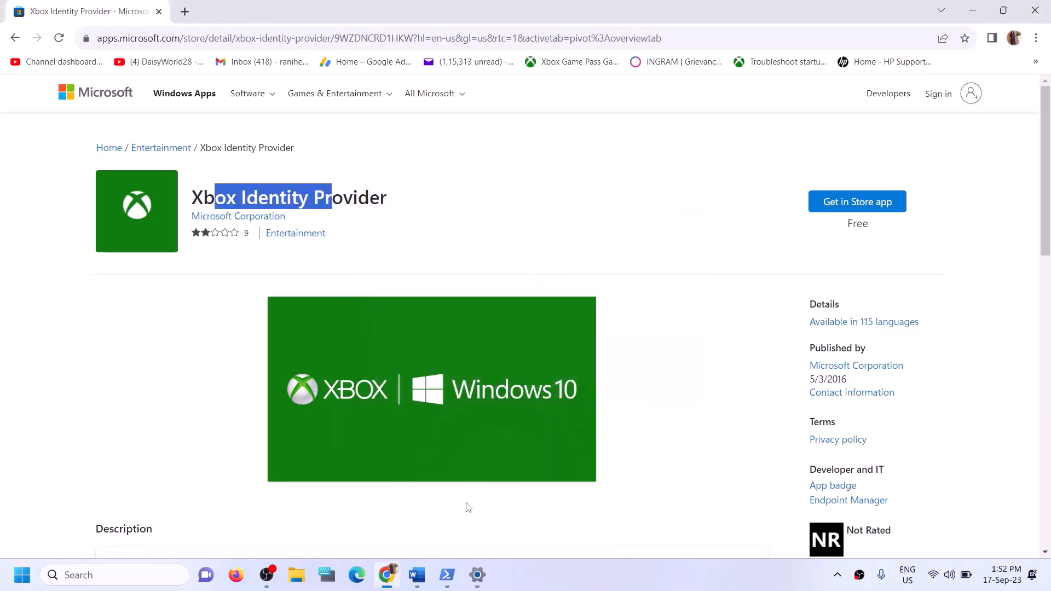
Step: Copy the get-appxpackage Microsoft.GamingServices removal command under "Uninstall remains of gaming service" in the Word guide
left_click(425, 586)
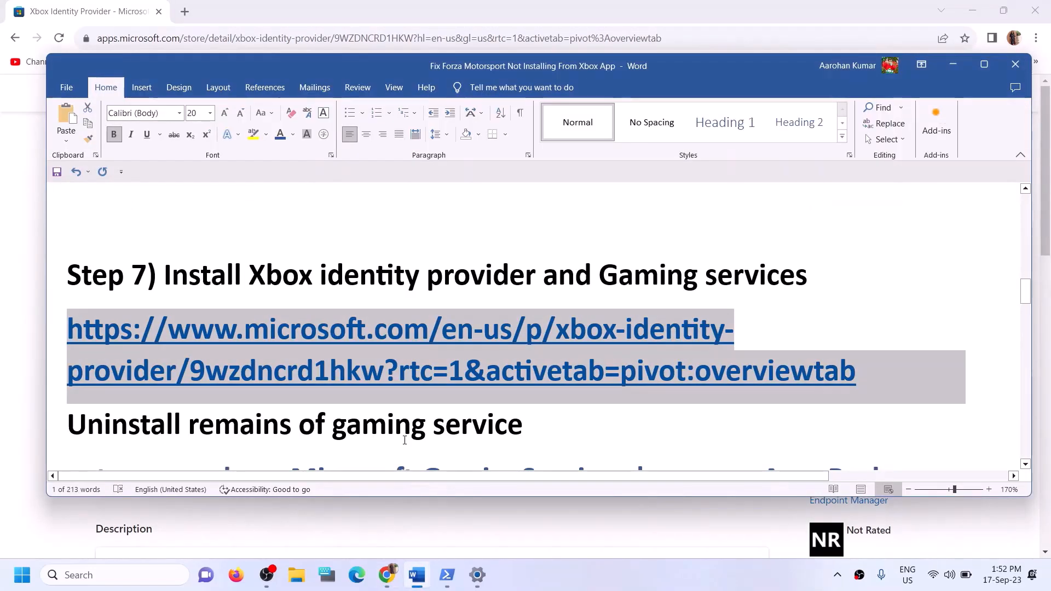
scroll(404, 437, "down", 3)
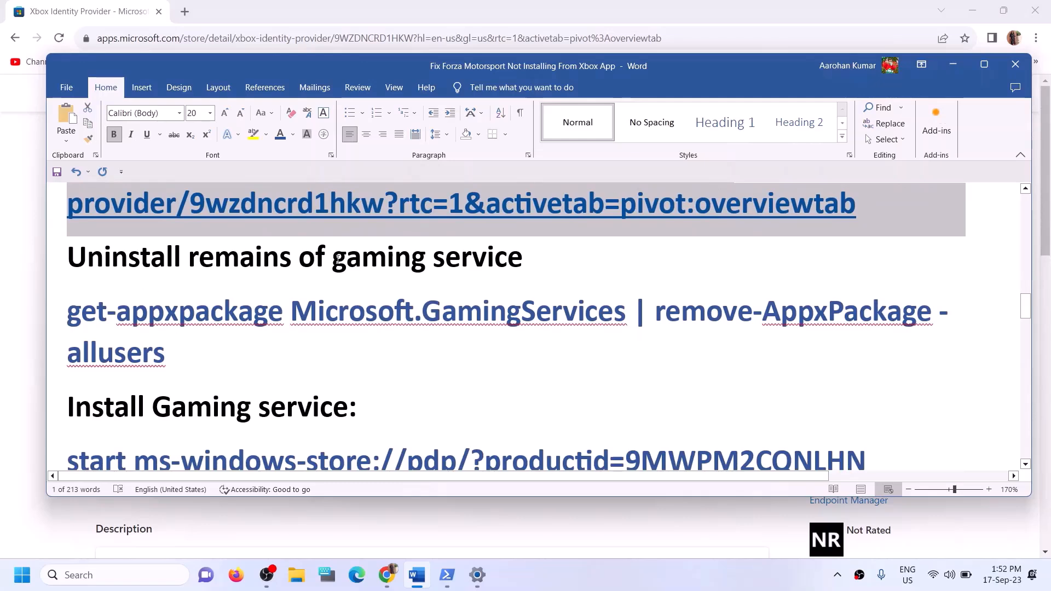
triple_click(197, 345)
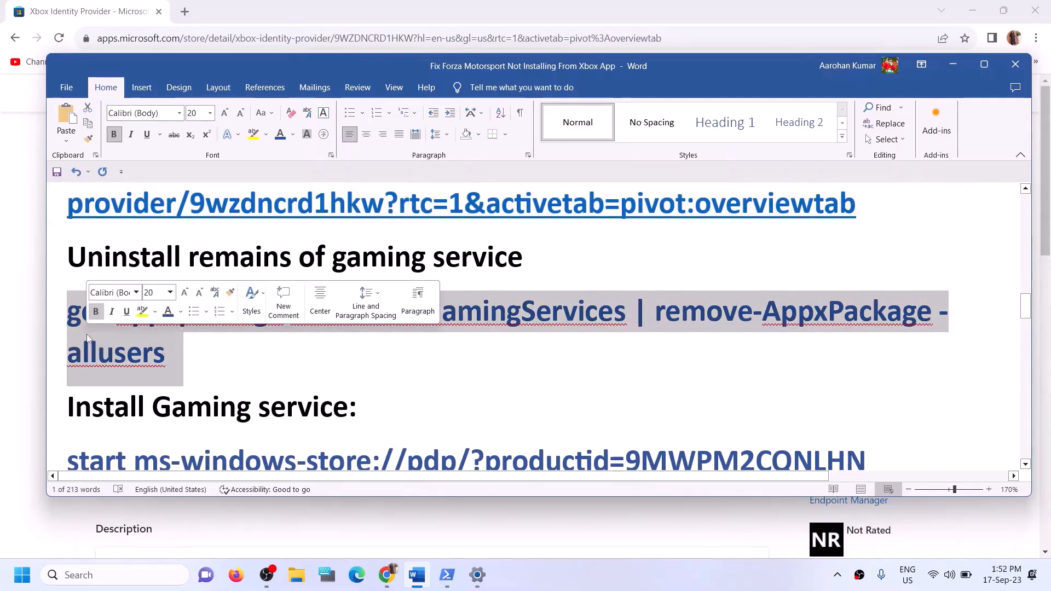
right_click(91, 332)
left_click(124, 378)
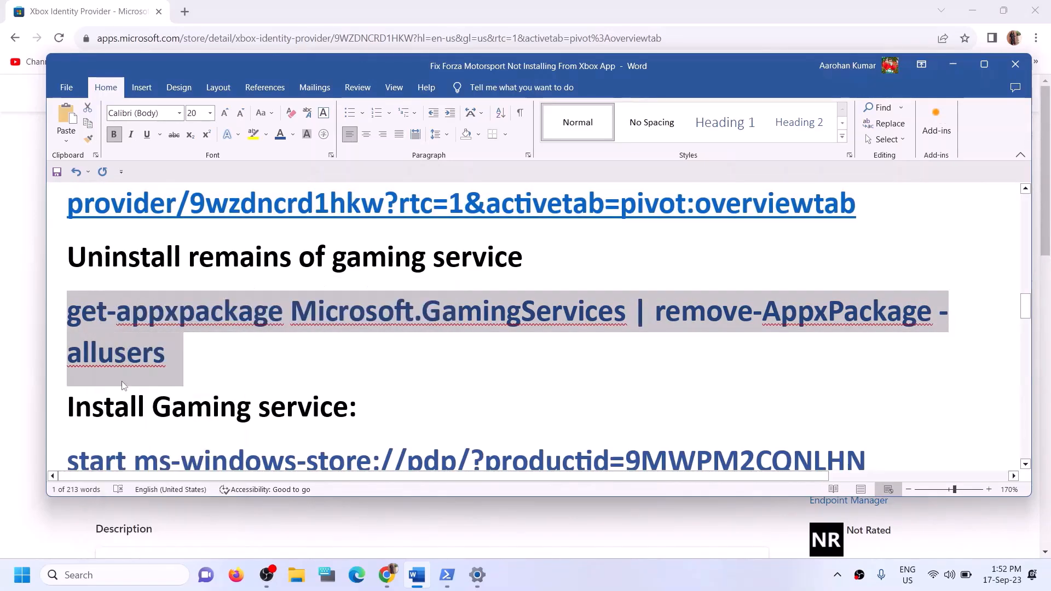
Step: Open Windows PowerShell as administrator and run the copied get-appxpackage Microsoft.GamingServices | remove-AppxPackage -allusers command
left_click(144, 574)
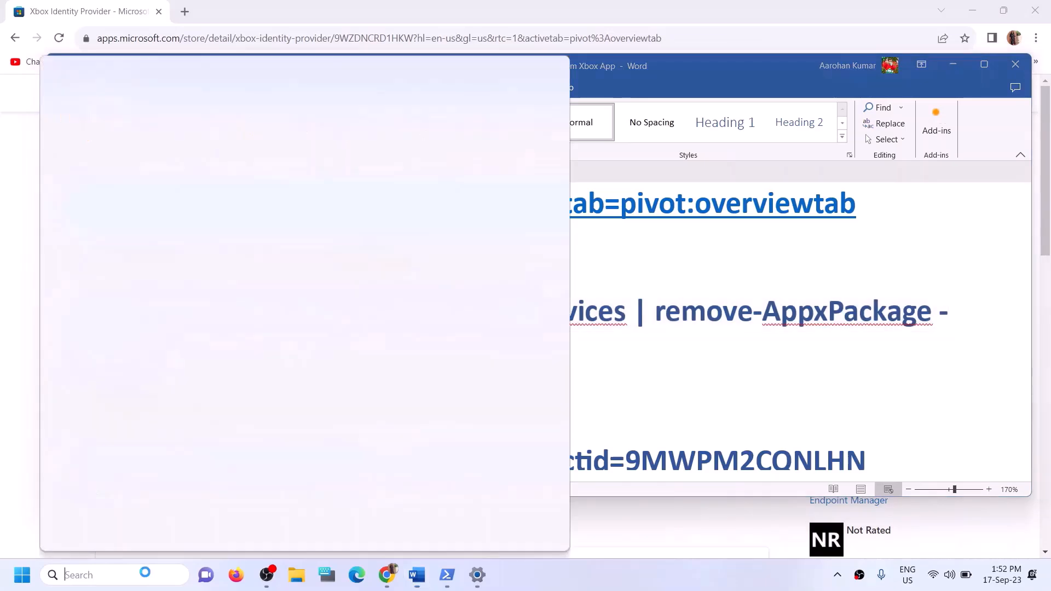
type("powers")
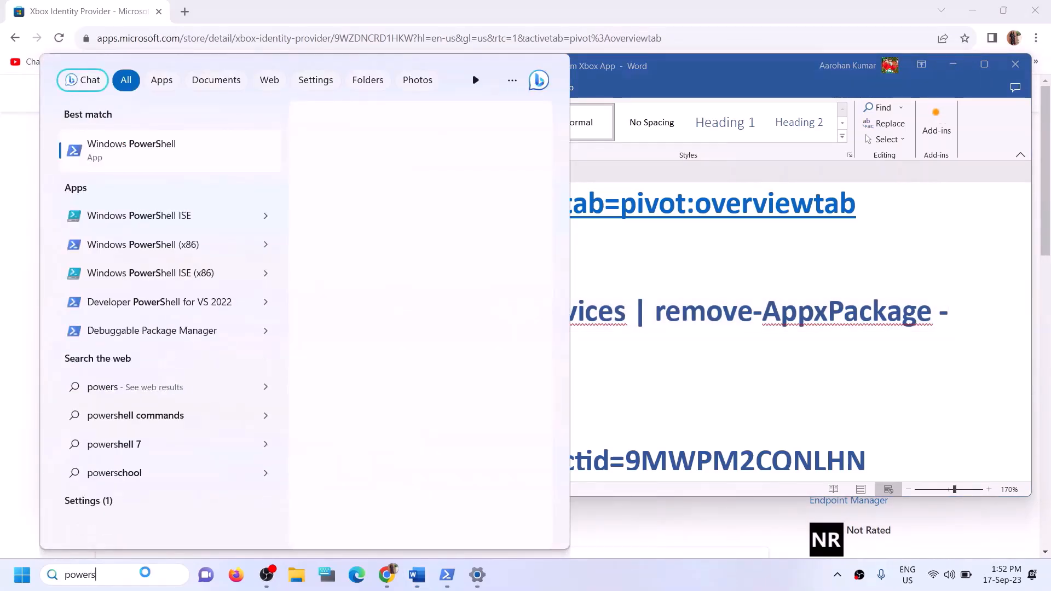
type("hell")
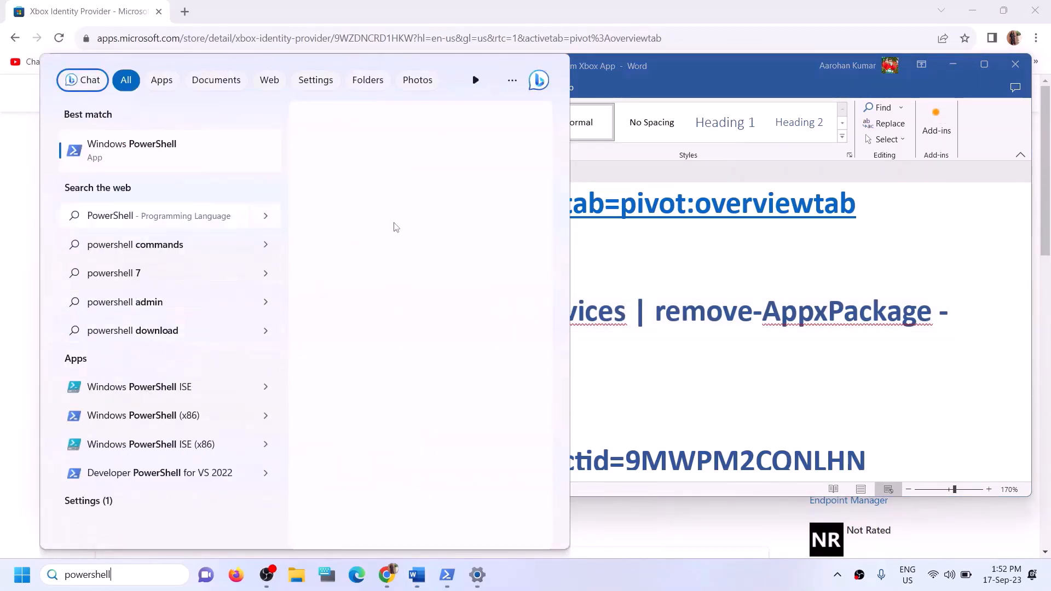
right_click(196, 153)
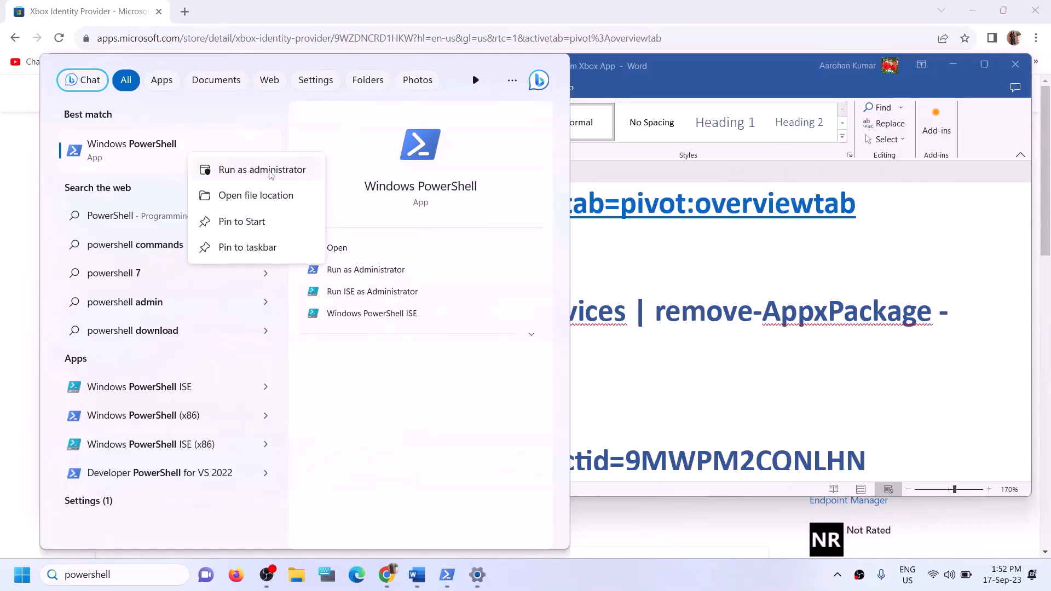
left_click(270, 172)
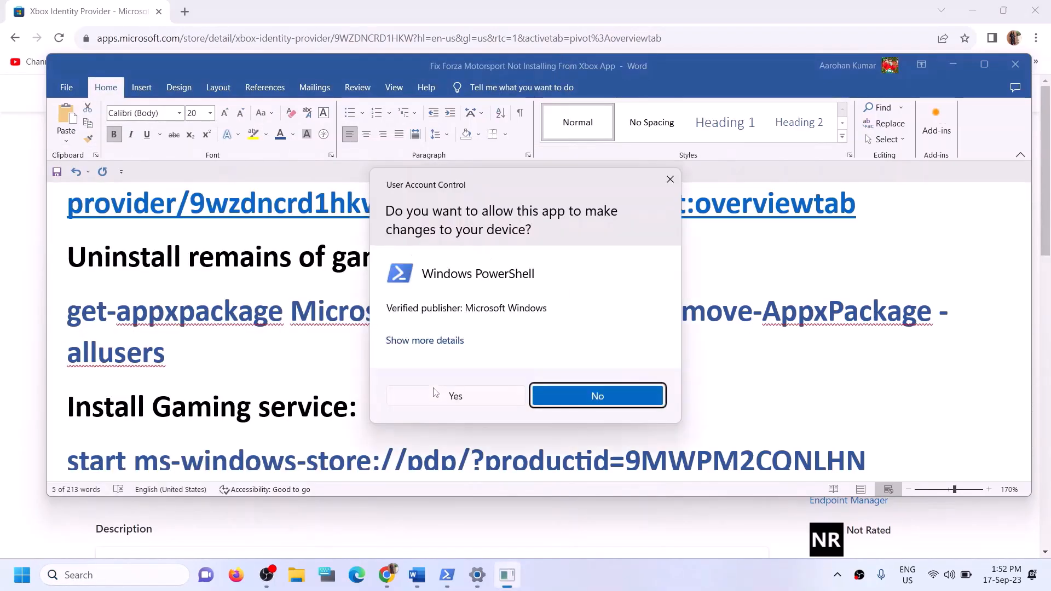
left_click(434, 393)
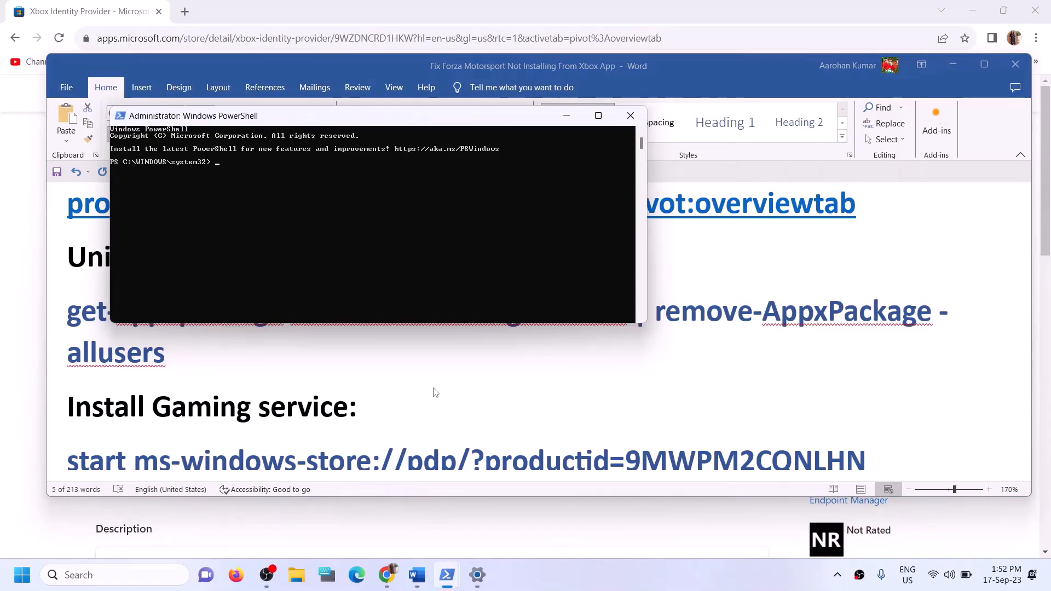
key("ctrl+v")
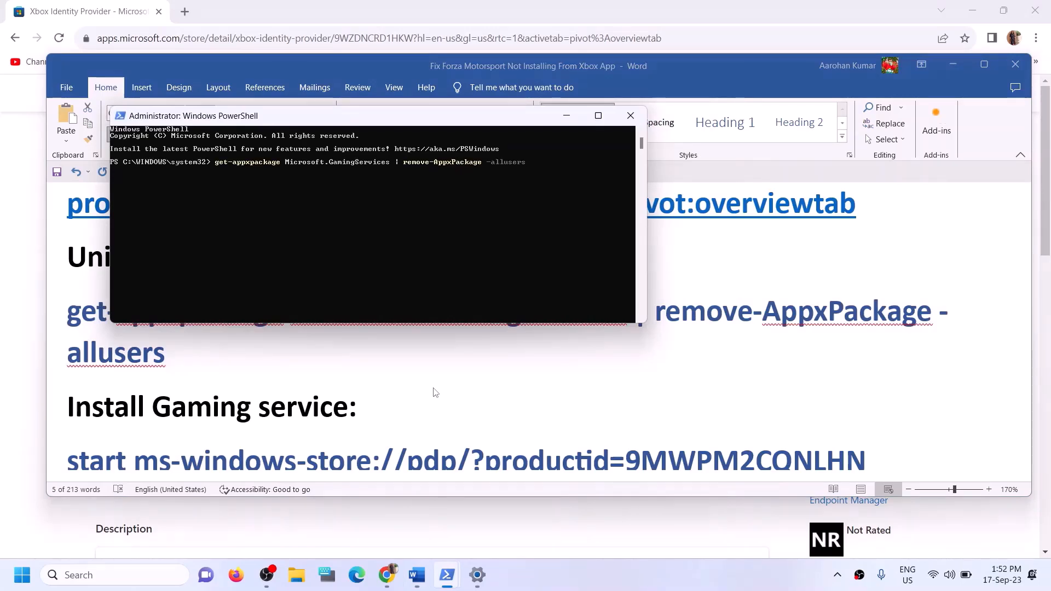
Step: Copy "start ms-windows-store://pdp/?productid=9MWPM2CQNLHN" from the Word guide and run it in PowerShell
left_click(218, 374)
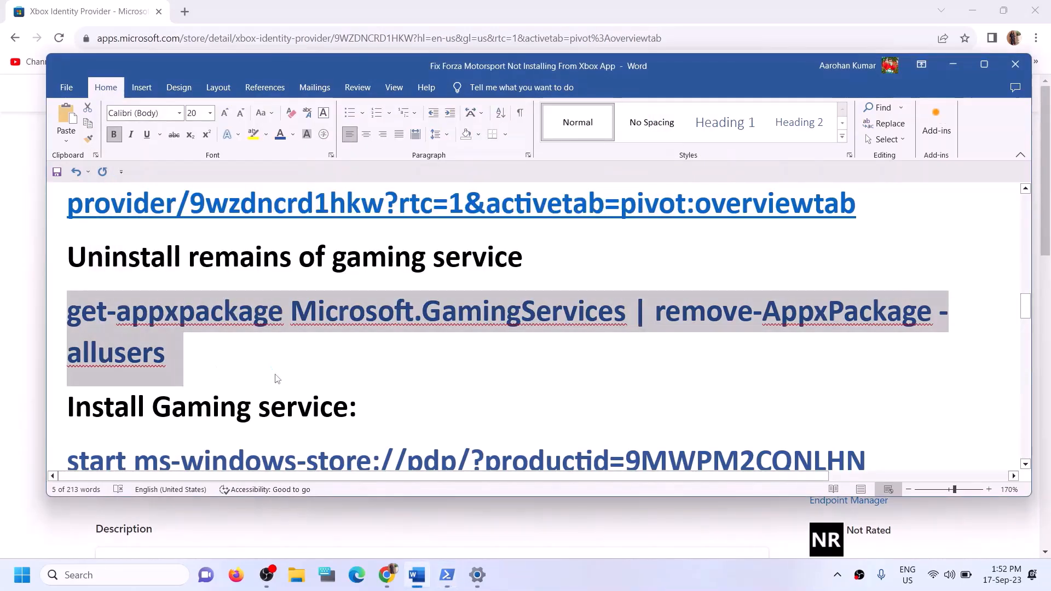
scroll(573, 345, "down", 2)
left_click_drag(863, 351, 67, 350)
key("ctrl+c")
key("alt+Tab")
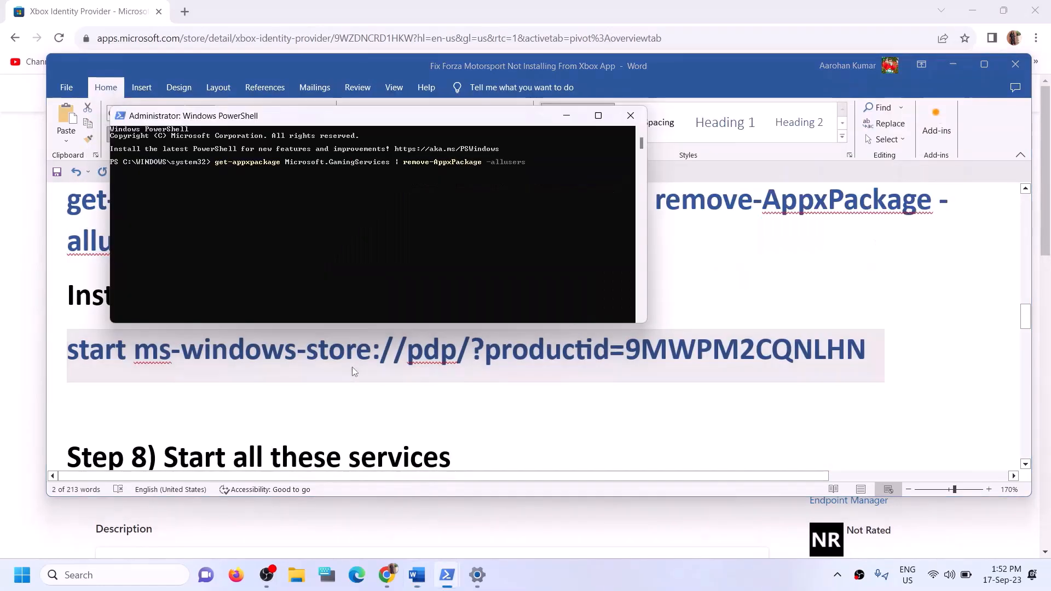
right_click(372, 233)
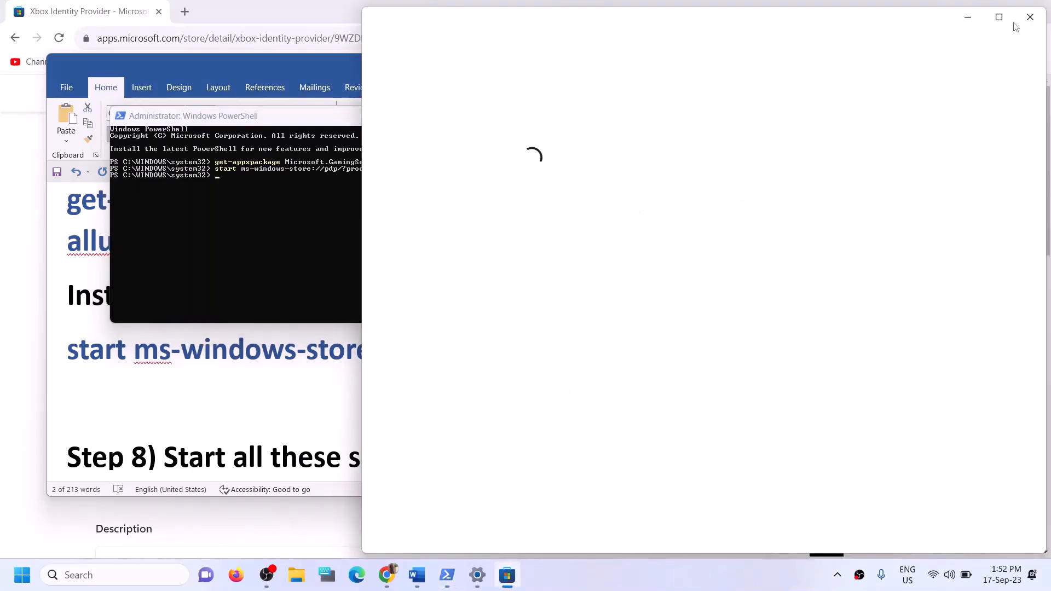
Step: Maximize the Microsoft Store window and start installing Gaming Services
left_click(999, 18)
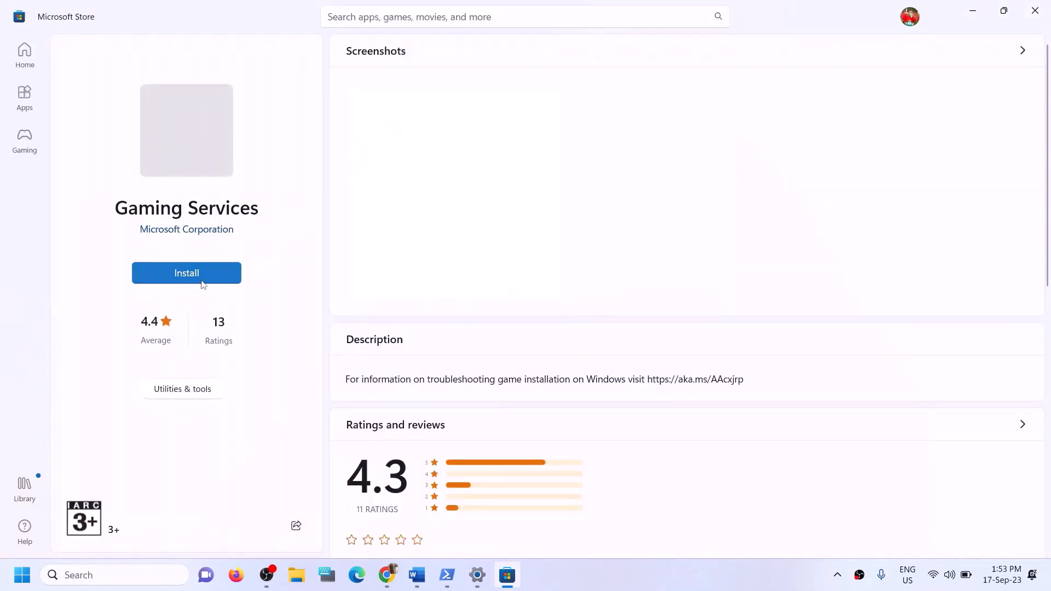
left_click(201, 279)
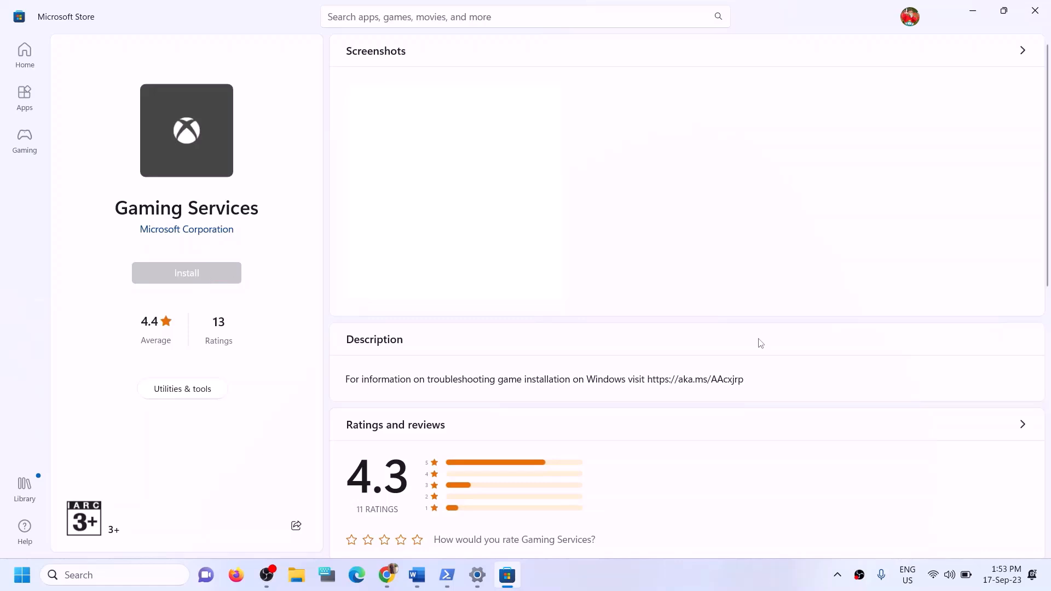
left_click(452, 398)
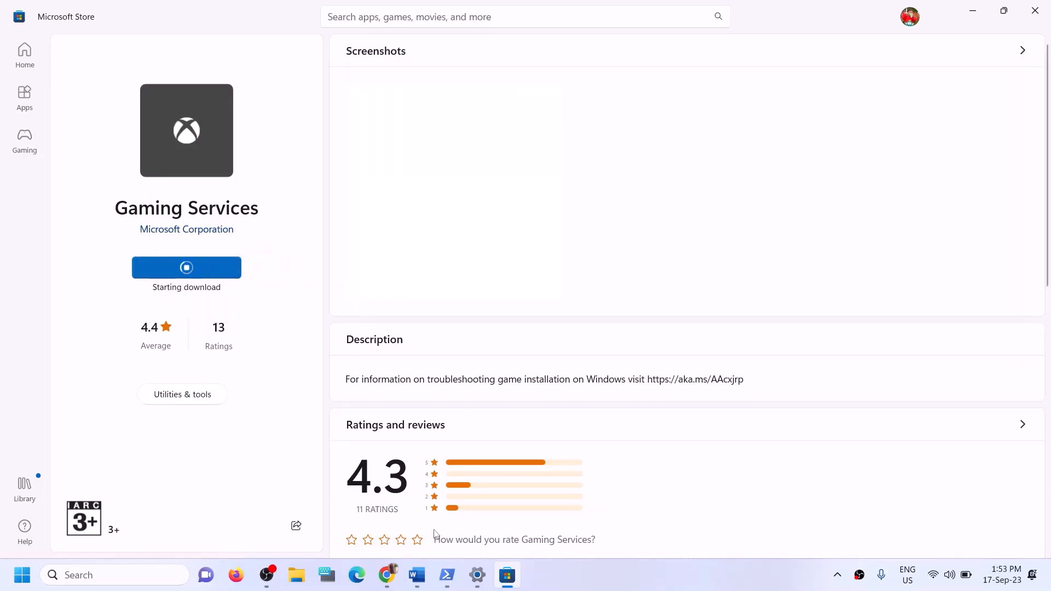
Step: Return to the Word guide and highlight the "Start all these services" heading of Step 8
left_click(418, 575)
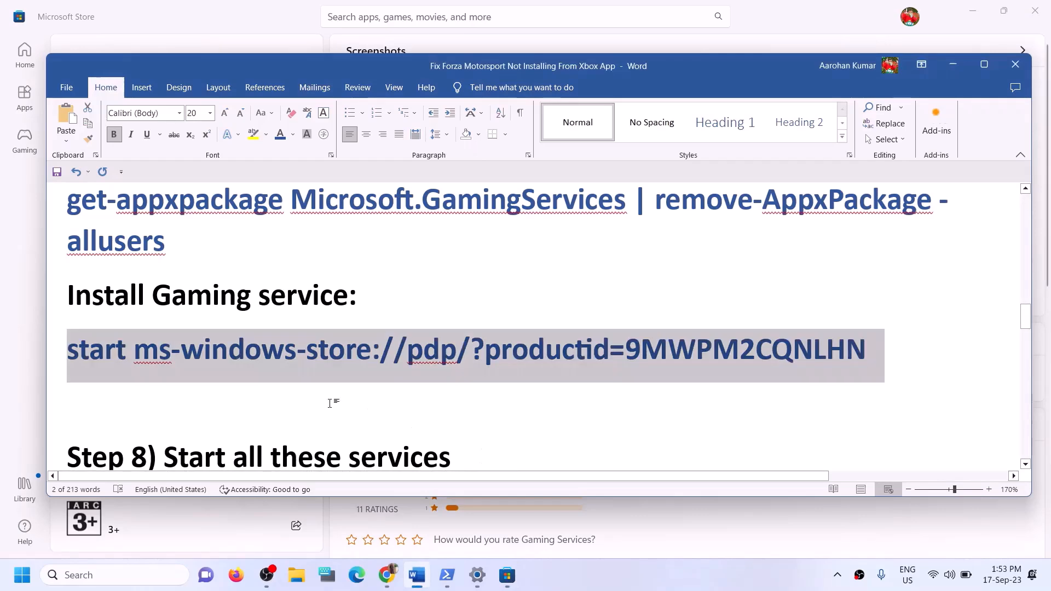
scroll(329, 404, "down", 5)
scroll(213, 261, "up", 1)
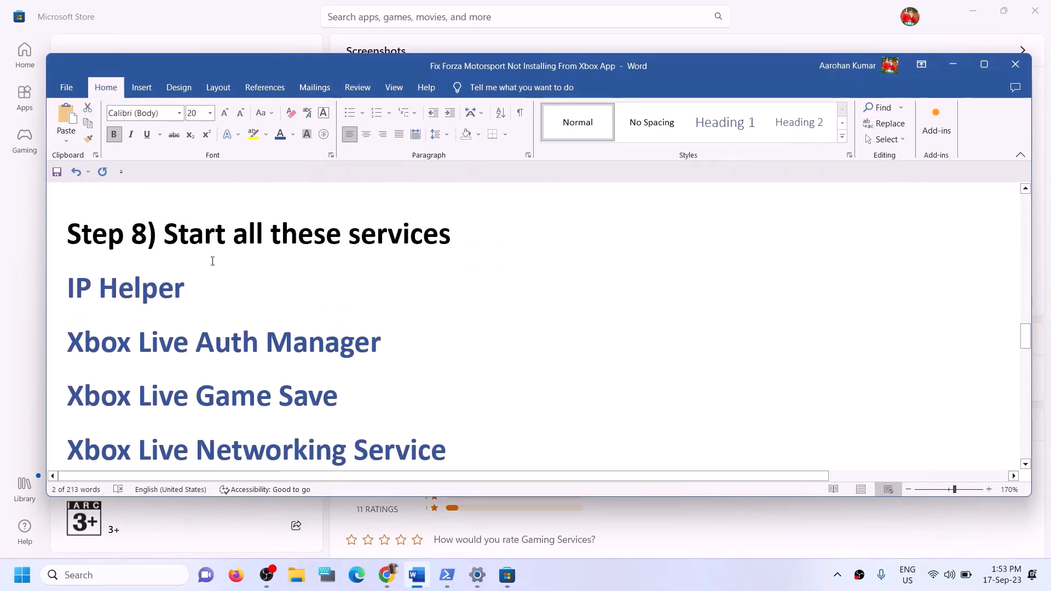
left_click_drag(330, 248, 466, 251)
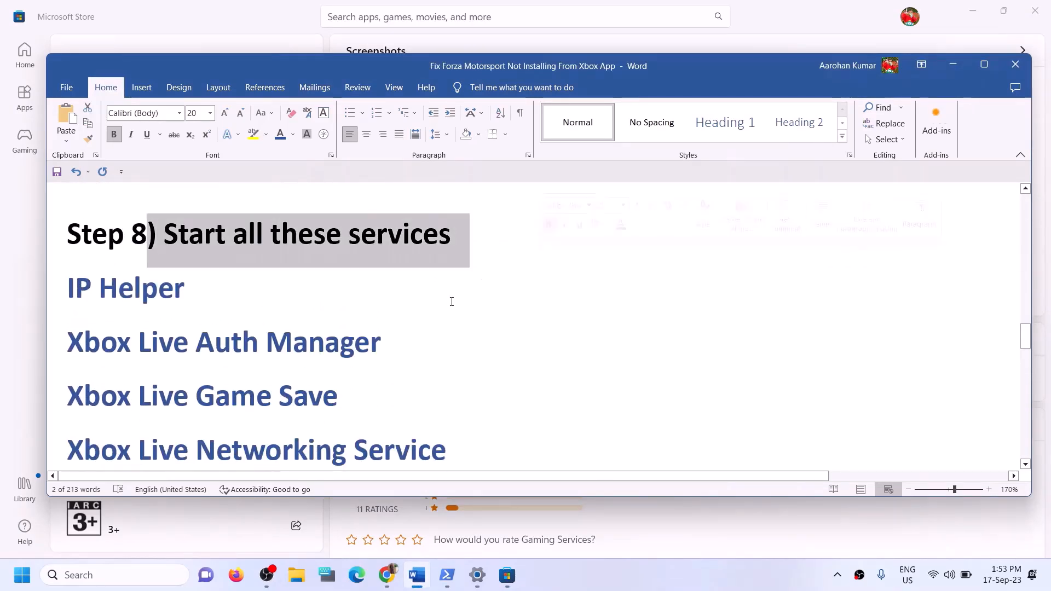
Step: Search Windows for "services" and open the Services app
left_click(137, 579)
type("servic")
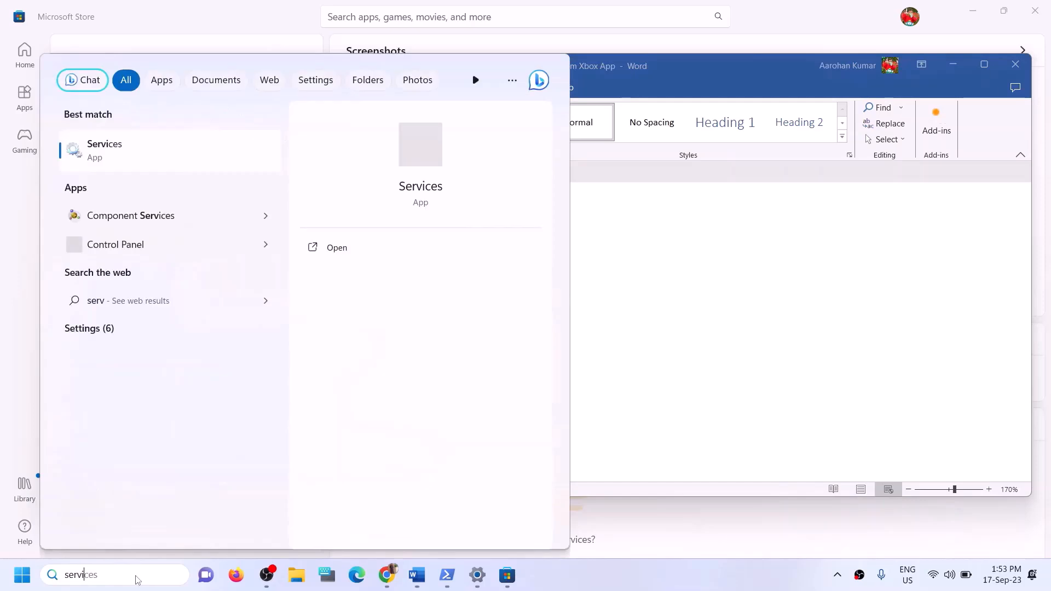
type("es")
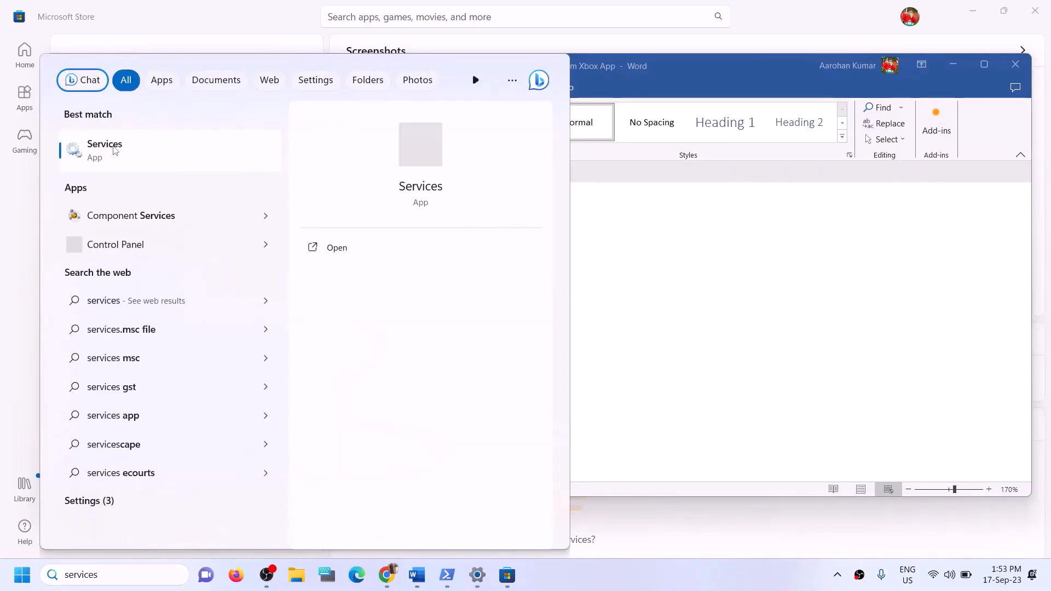
left_click(105, 149)
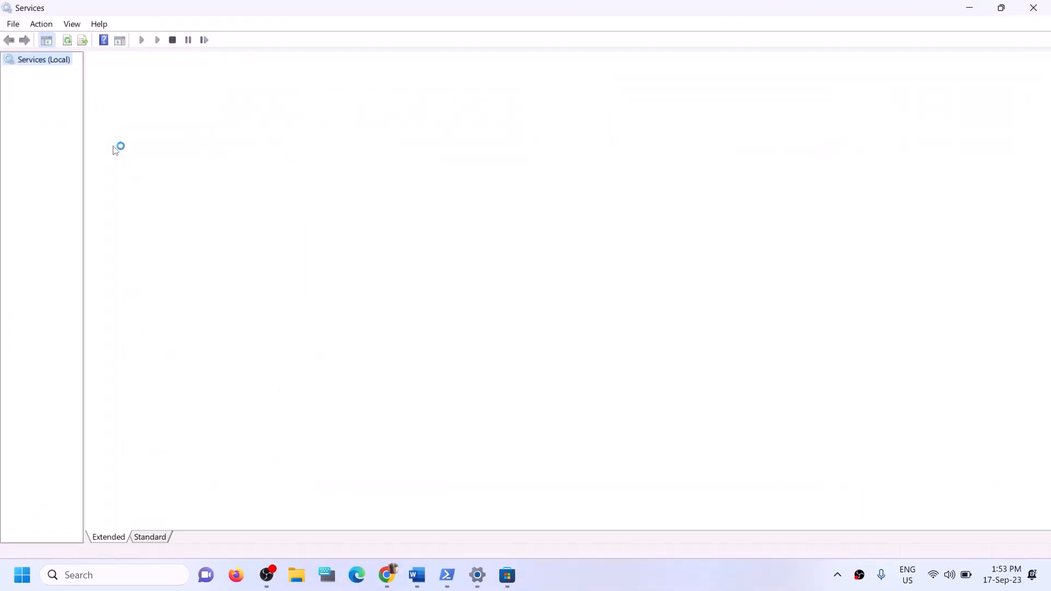
Step: Set the IP Helper service's startup type to Automatic, apply it, and close its properties
left_click(329, 354)
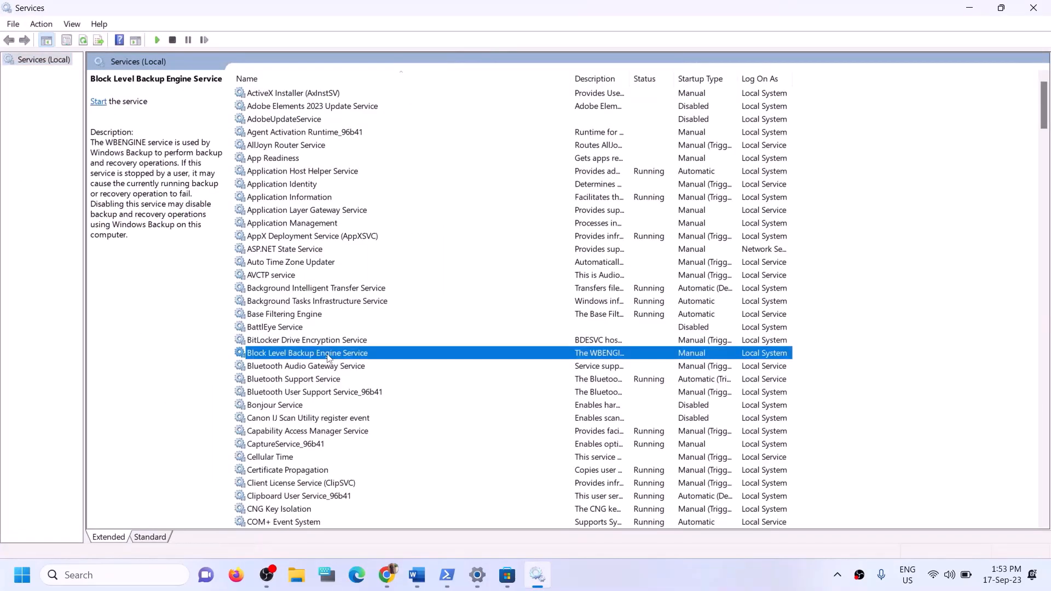
key("i")
left_click(263, 305)
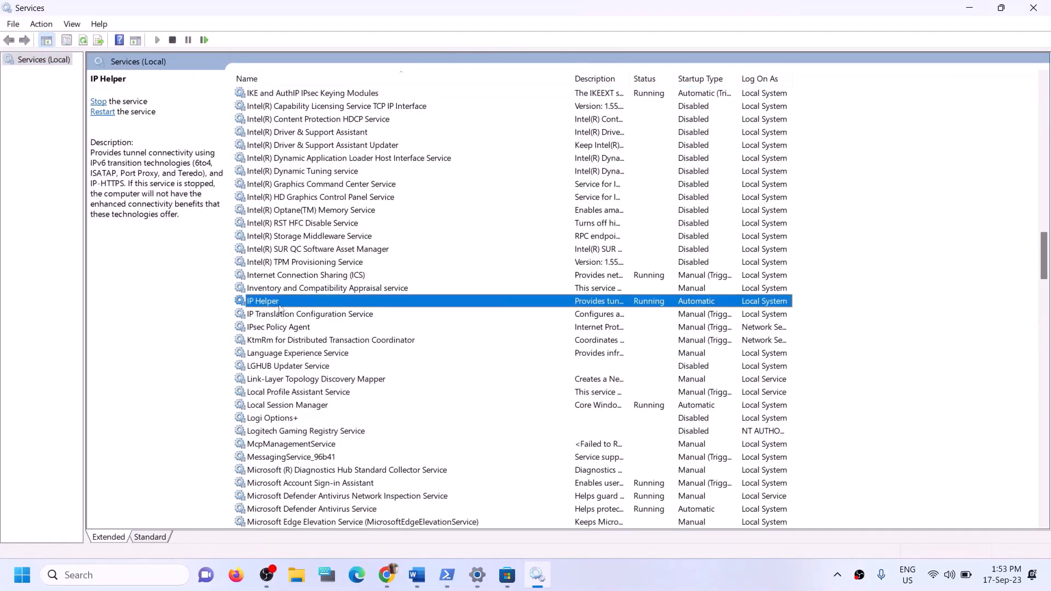
double_click(278, 305)
left_click(501, 271)
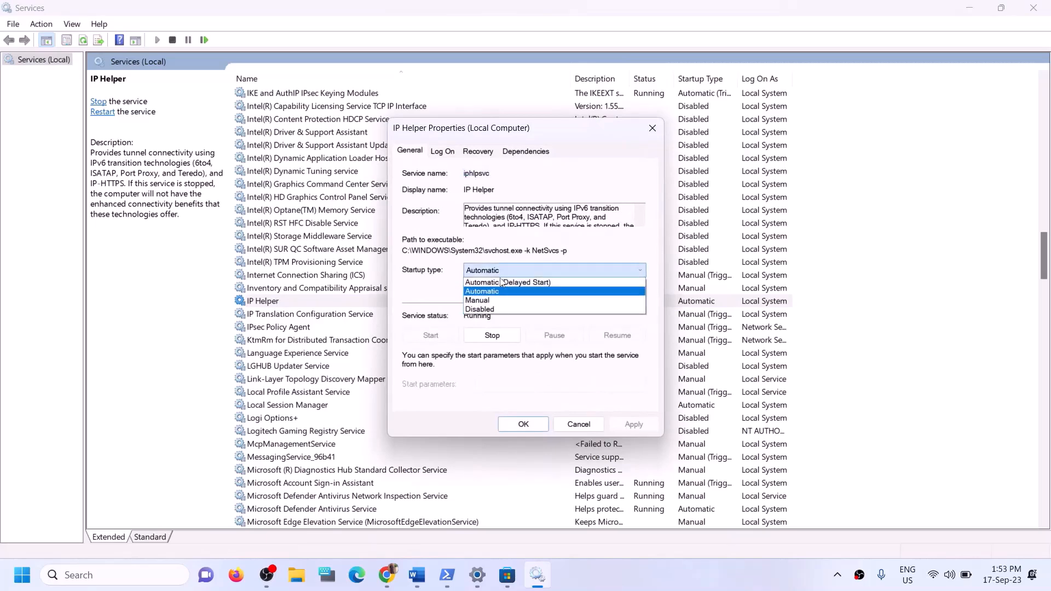
left_click(492, 300)
left_click(548, 271)
left_click(485, 291)
left_click(624, 426)
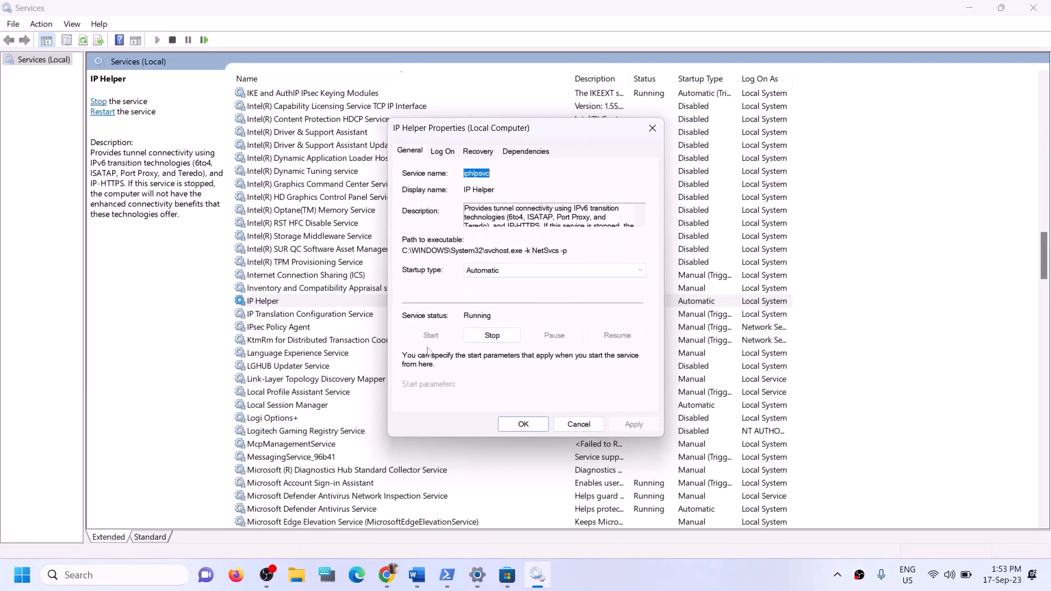
left_click(514, 421)
Step: Set the Xbox Accessory Management Service's startup type to Automatic and close its properties
left_click(350, 423)
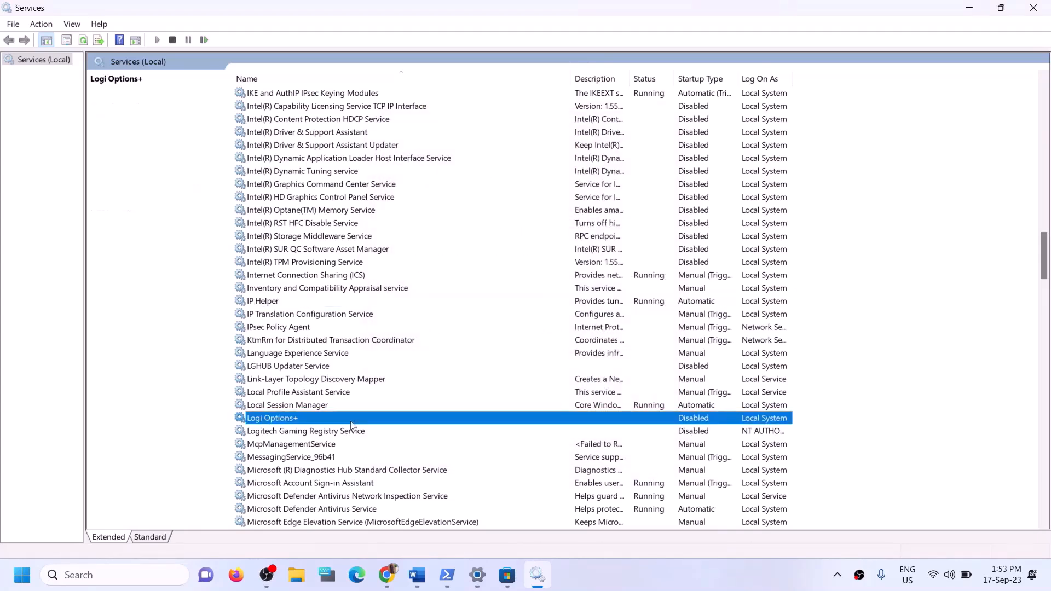
key("x")
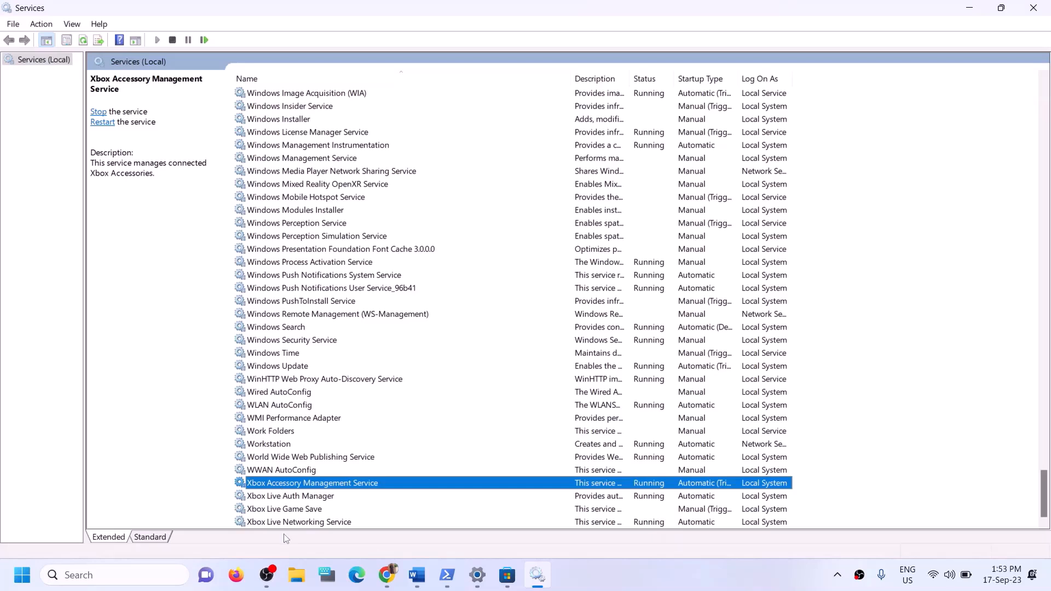
double_click(360, 487)
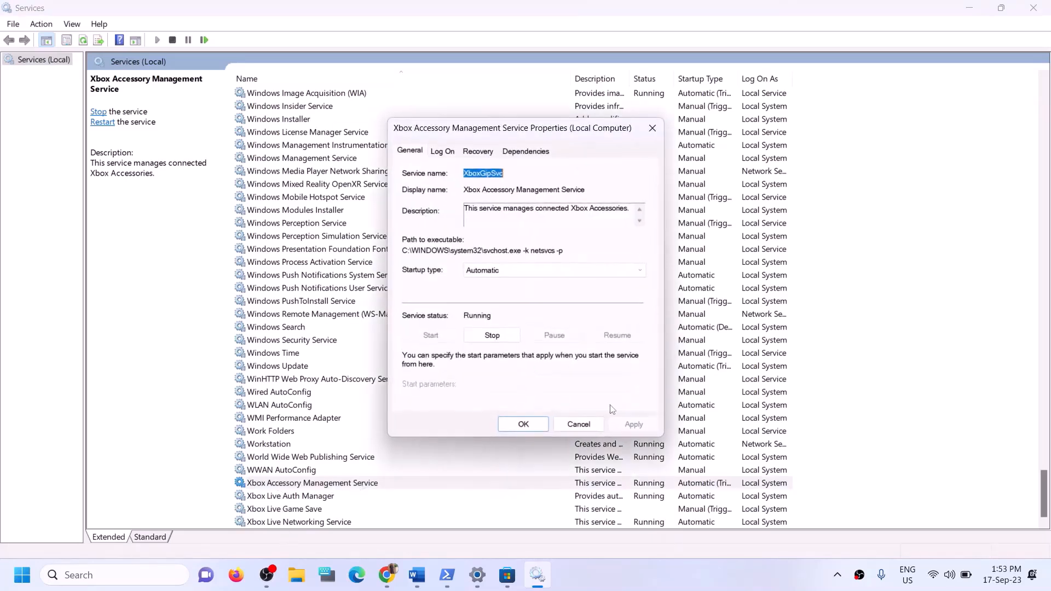
left_click(527, 274)
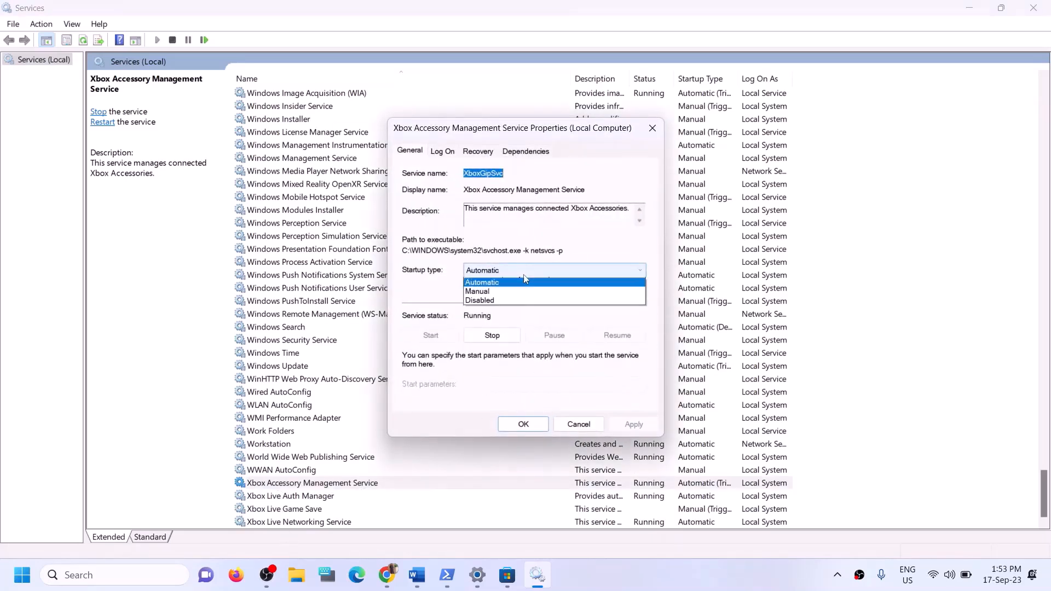
left_click(500, 292)
left_click(633, 428)
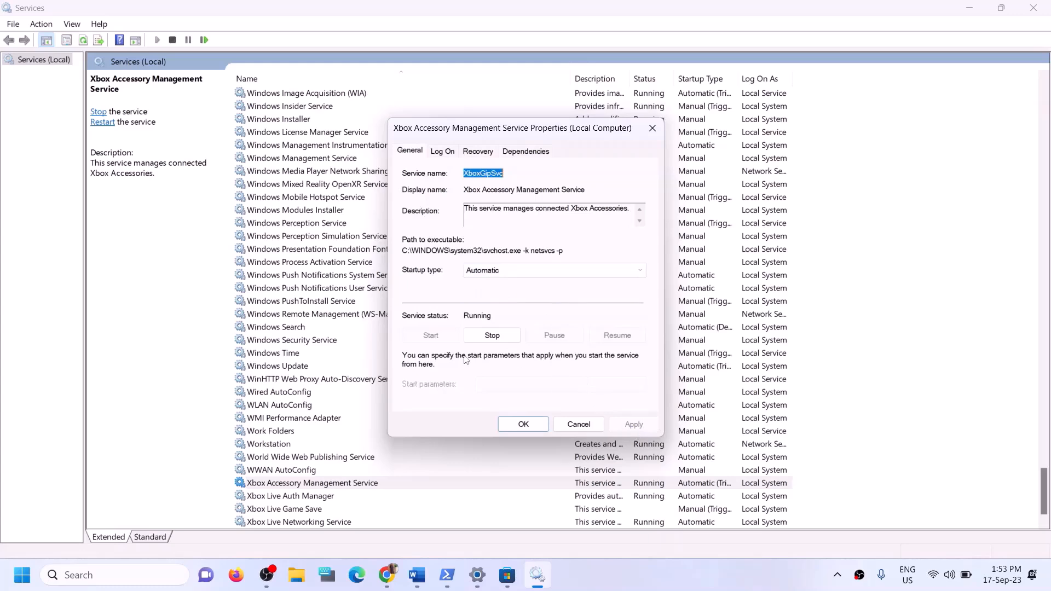
left_click(523, 424)
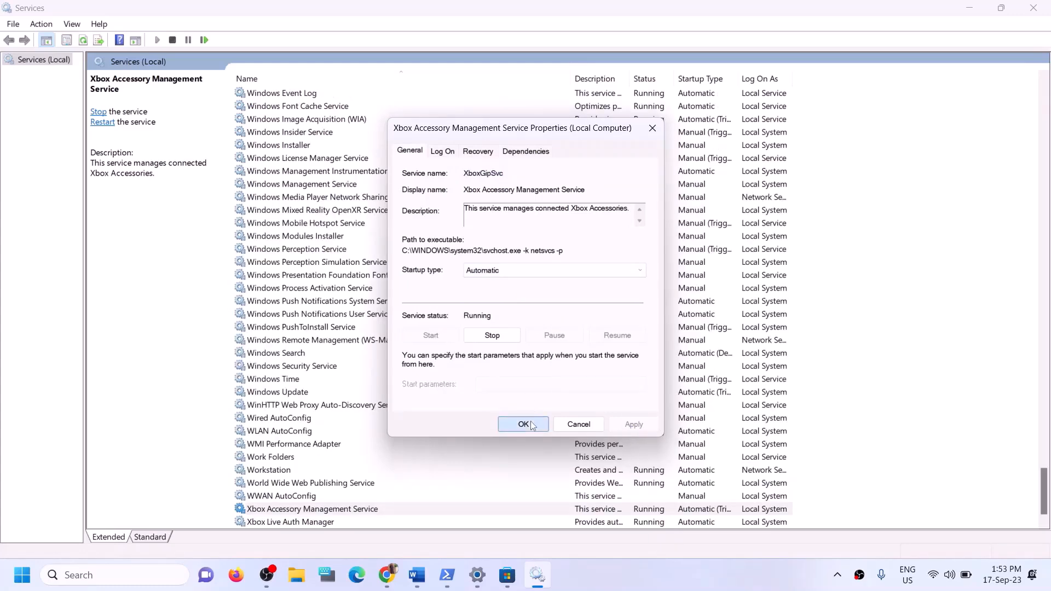
Step: Set the Xbox Live Auth Manager service's startup type to Automatic, apply it, and close its properties
left_click(309, 497)
double_click(307, 497)
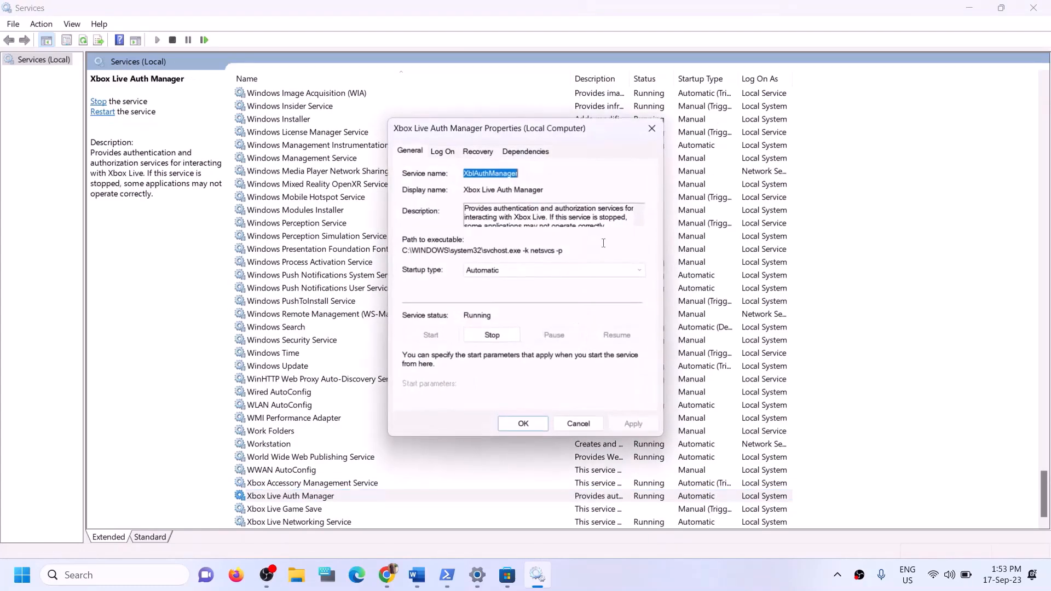
left_click(530, 274)
left_click(492, 294)
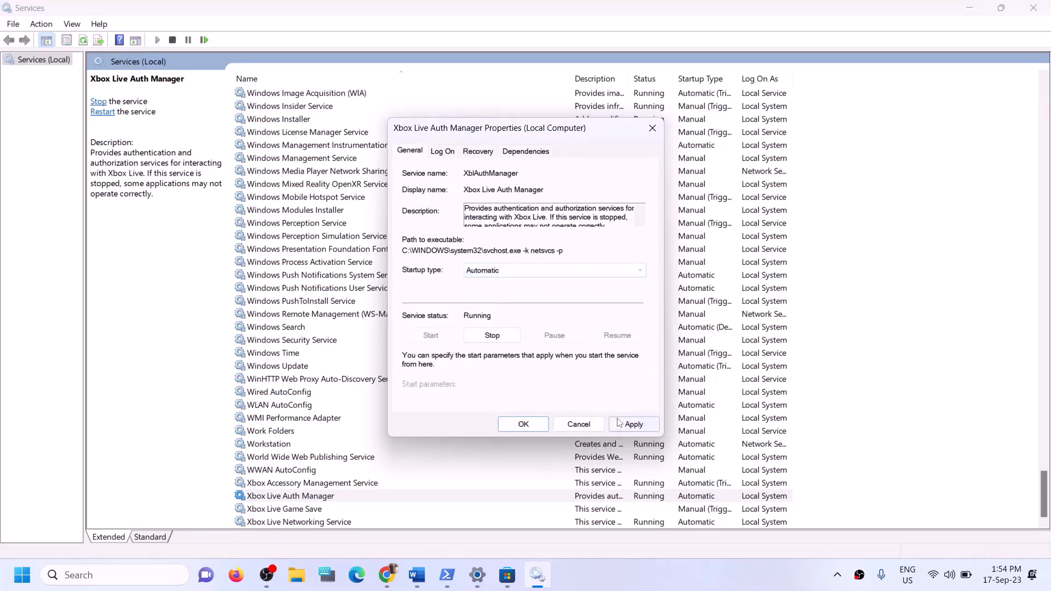
left_click(624, 425)
left_click(534, 423)
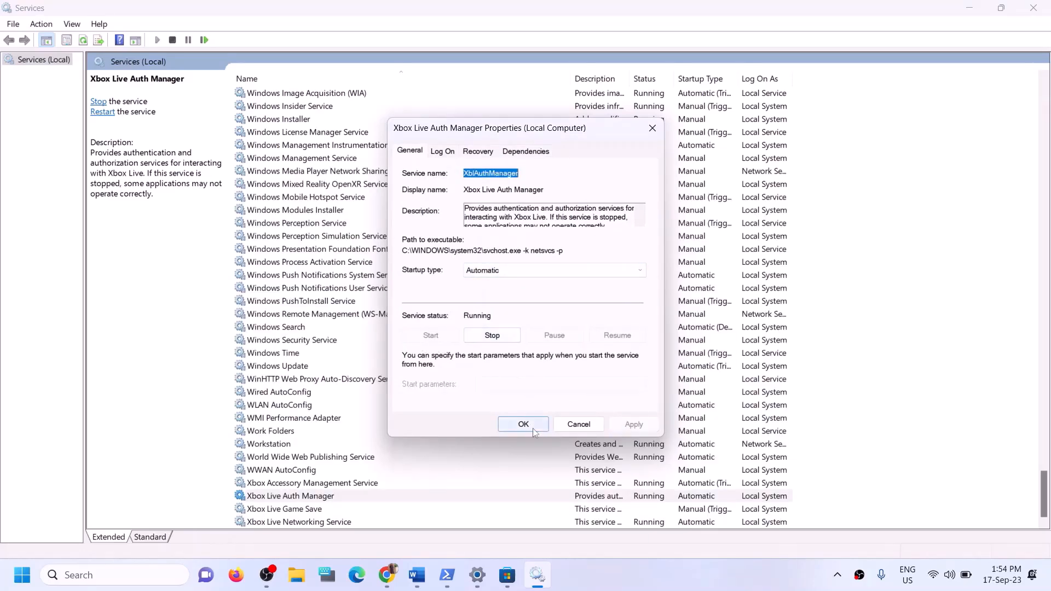
Step: Set the Xbox Live Game Save service's startup type to Automatic, apply it, and start the service
left_click(294, 511)
double_click(294, 510)
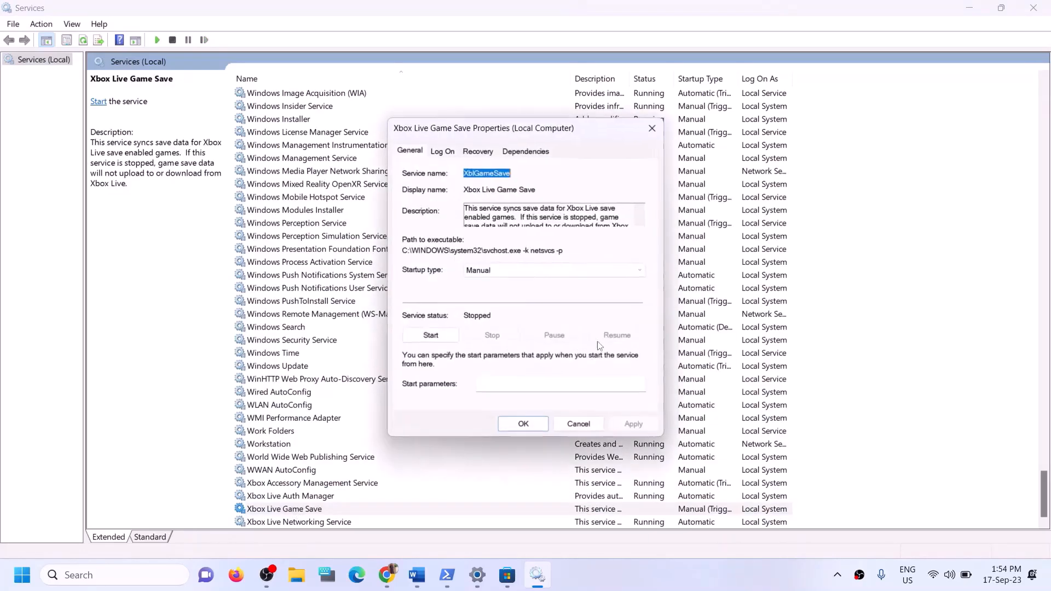
left_click(518, 270)
left_click(476, 294)
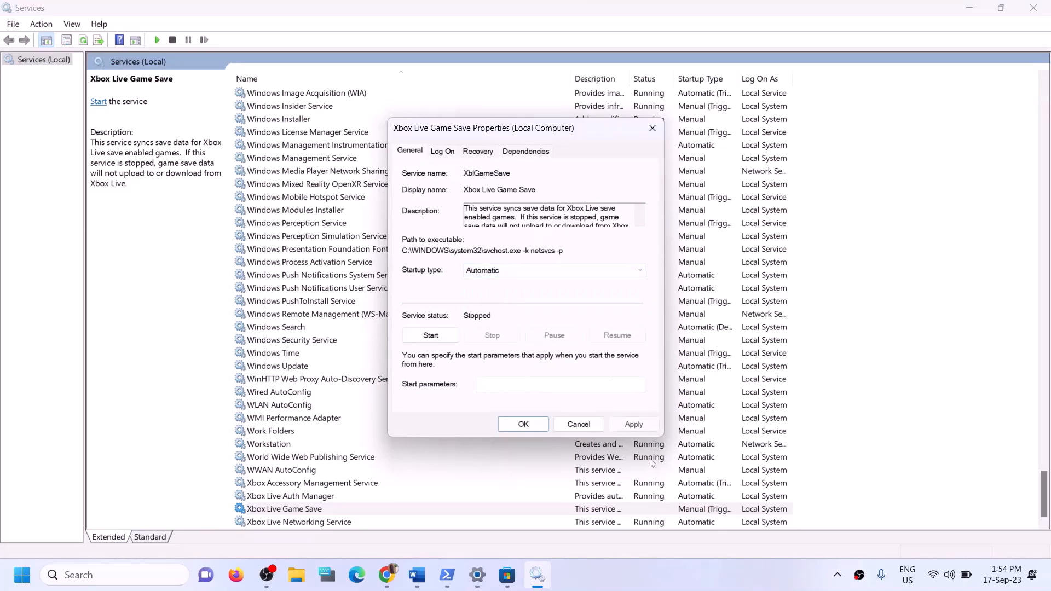
left_click(633, 424)
left_click(431, 336)
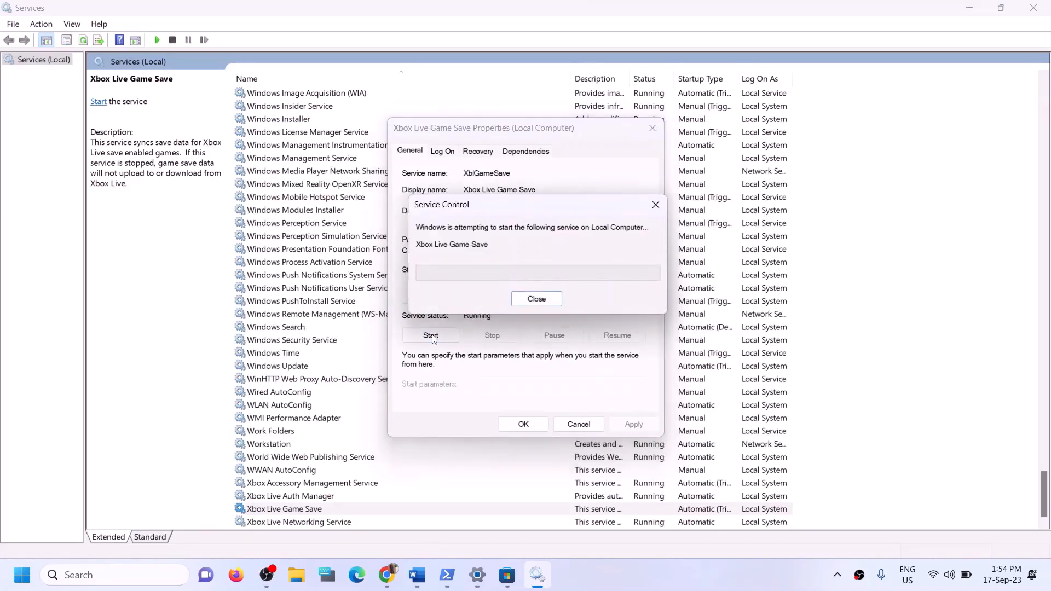
left_click(522, 428)
Step: Set the Xbox Live Networking Service's startup type to Automatic, apply it, and close its properties
double_click(302, 521)
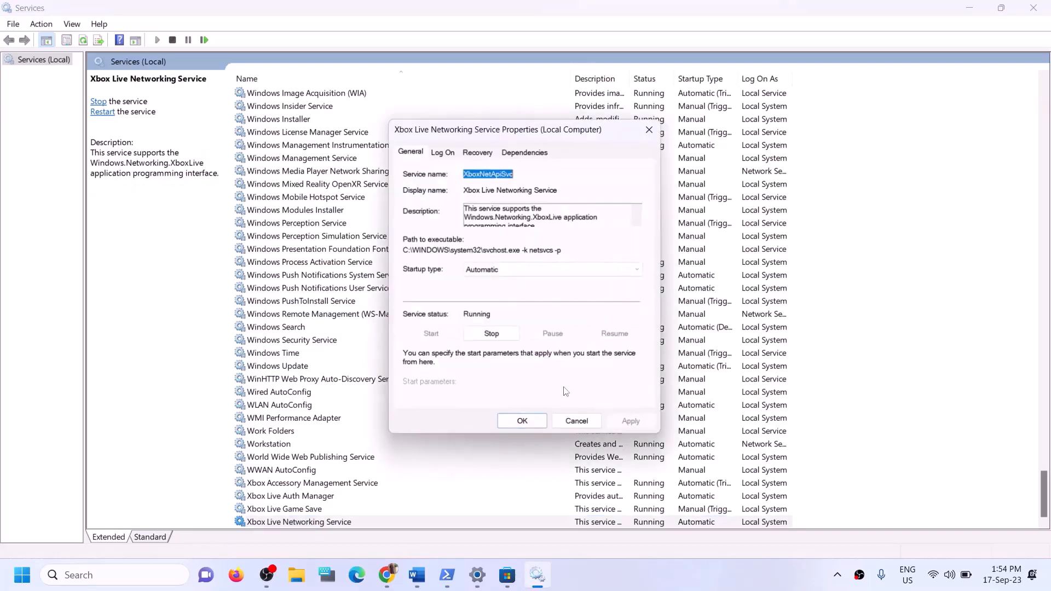
left_click(516, 270)
left_click(495, 290)
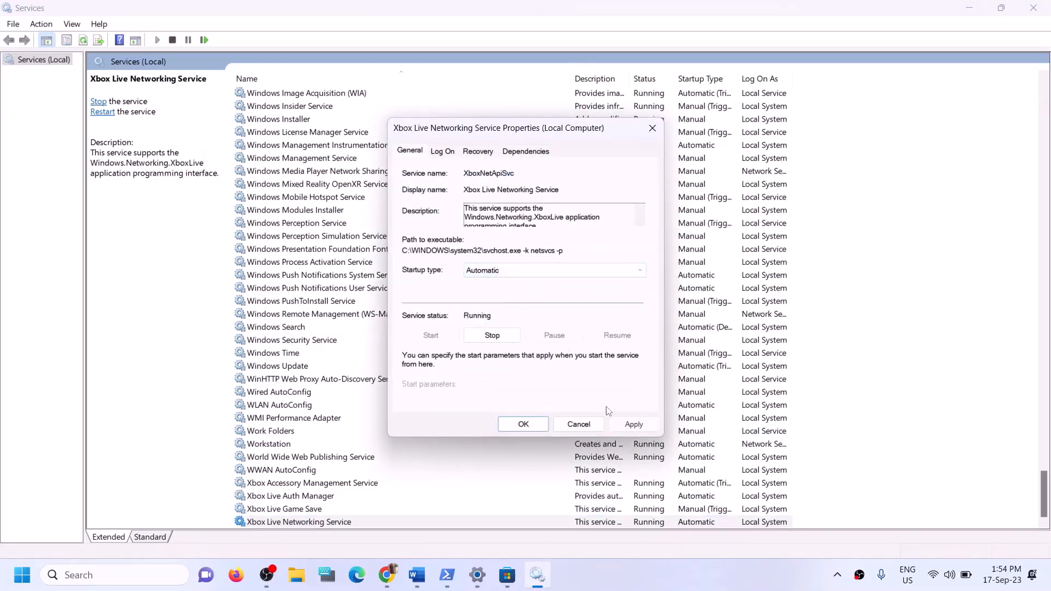
left_click(639, 425)
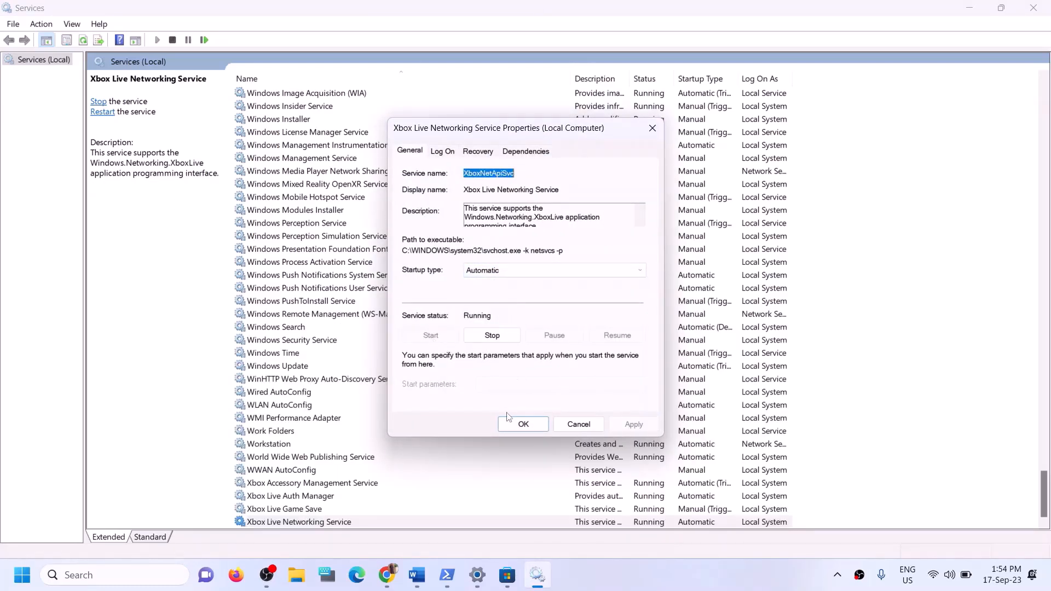
left_click(513, 425)
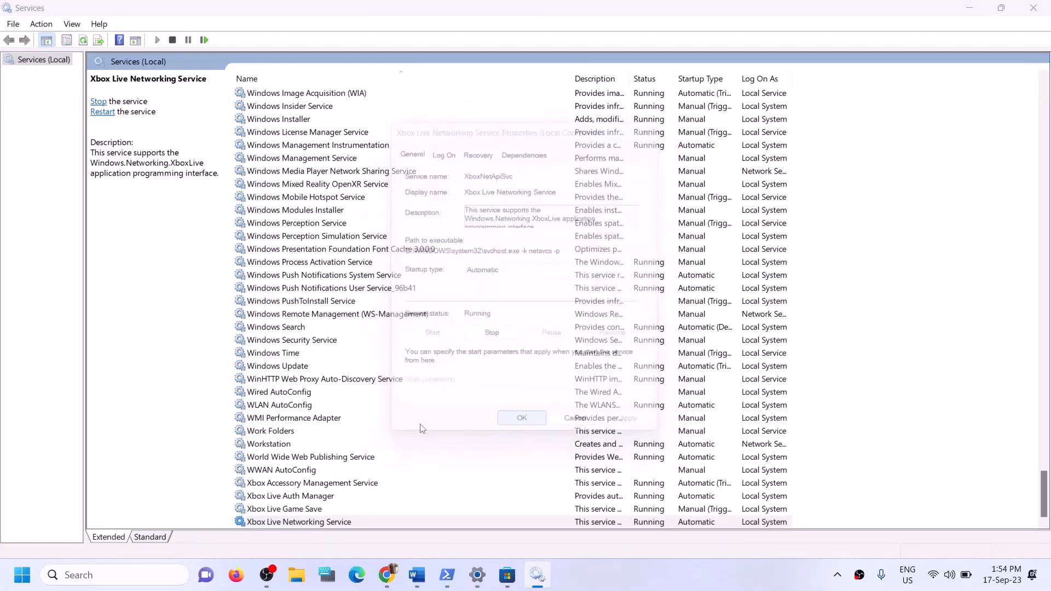
Step: Set the Windows Update service's startup type to Automatic and close its properties
left_click(302, 367)
double_click(428, 370)
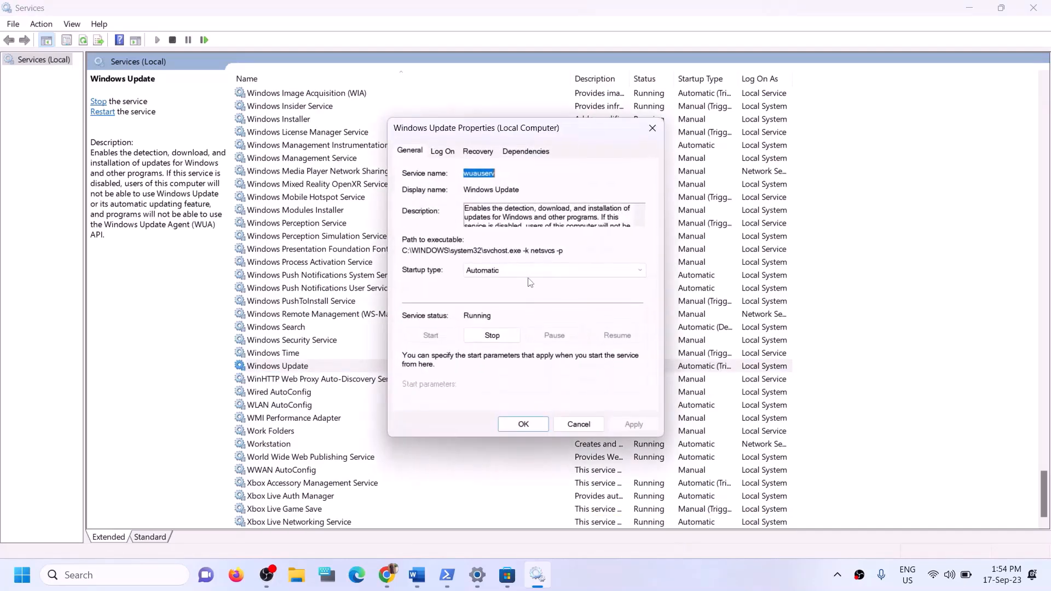
left_click(527, 271)
left_click(506, 292)
left_click(523, 425)
Step: Find the two Gaming Services entries in the services list and check their running status
left_click(355, 289)
key("g")
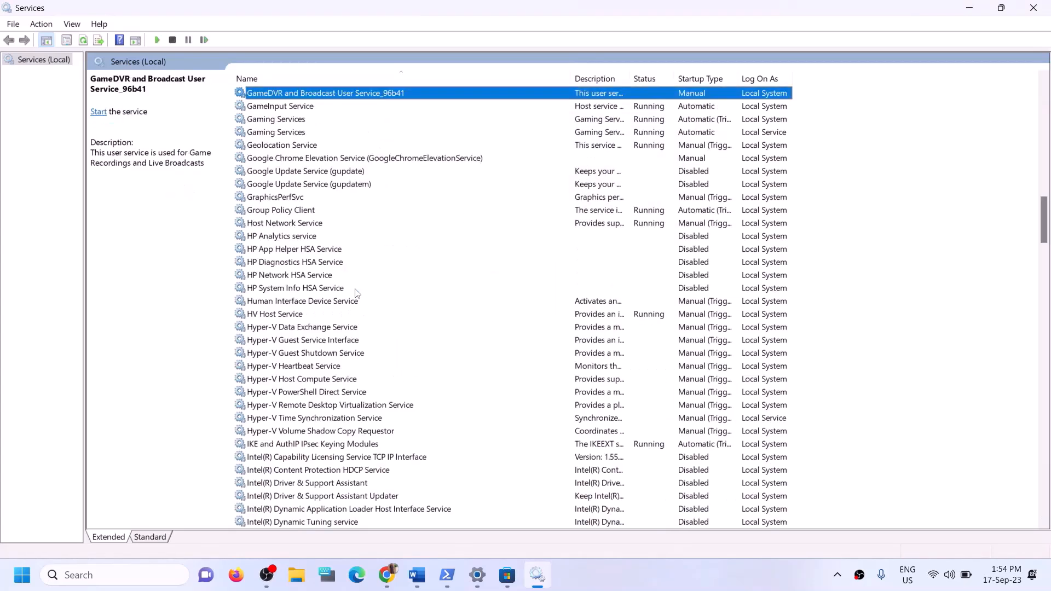
scroll(438, 279, "up", 3)
left_click(642, 237)
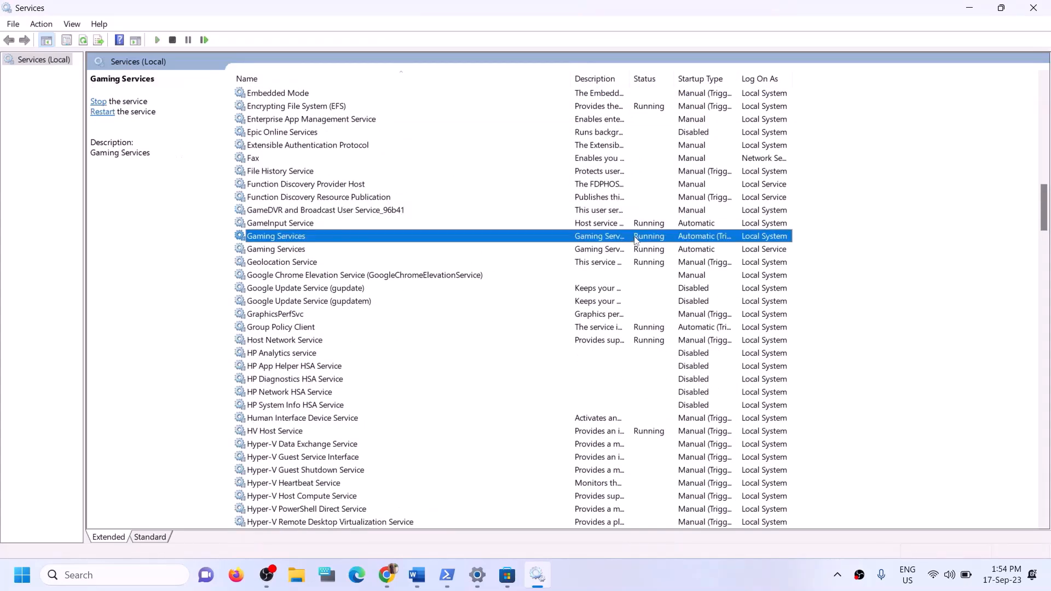
left_click(645, 251)
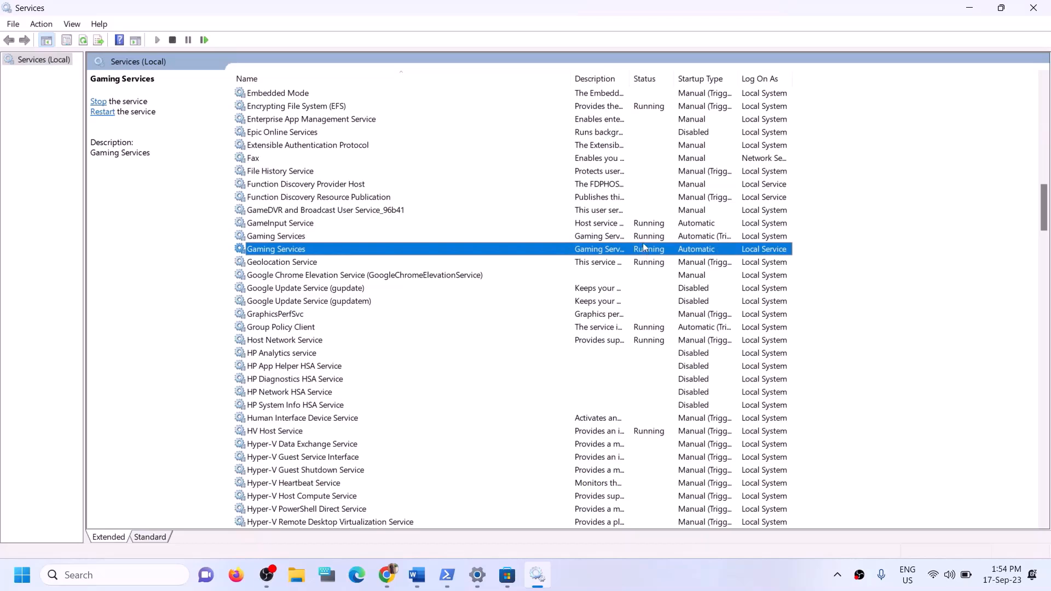
left_click(644, 243)
left_click(640, 251)
left_click(641, 239)
right_click(641, 240)
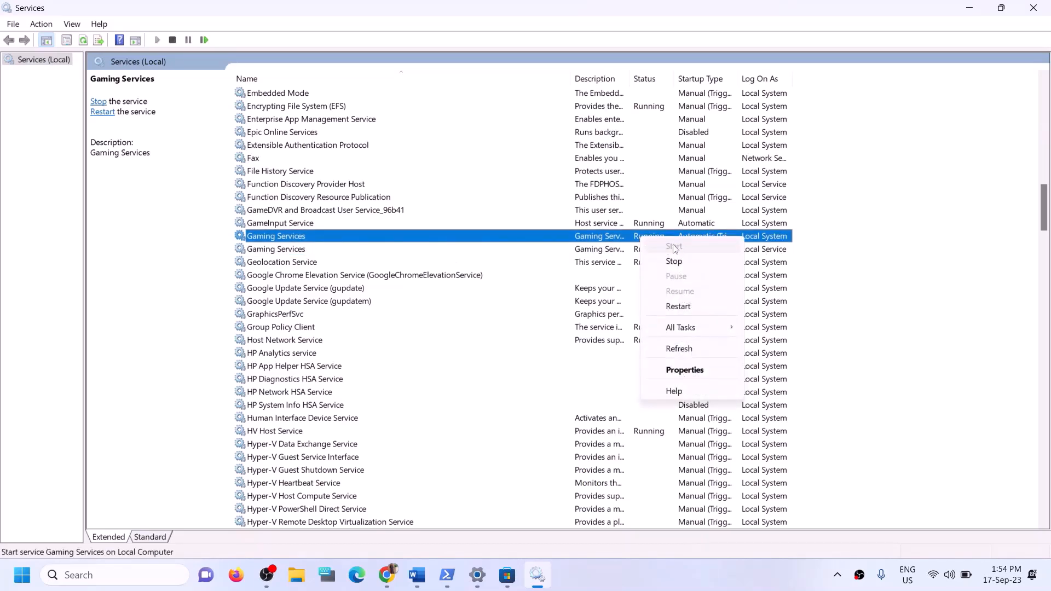
left_click(582, 241)
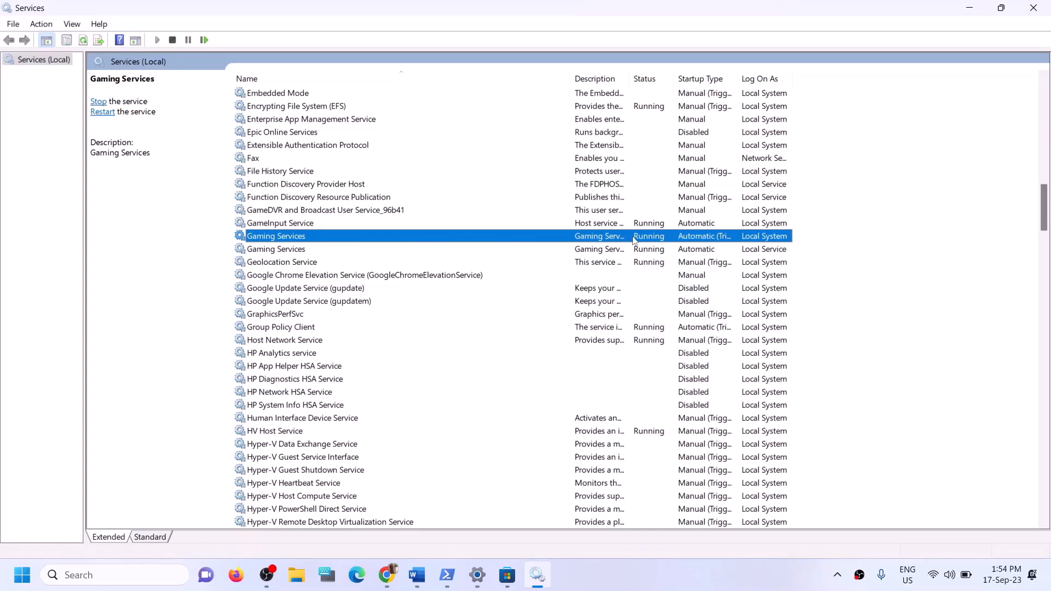
Step: Stop both Gaming Services entries one after the other
left_click(658, 252)
left_click(655, 241)
right_click(648, 240)
left_click(674, 263)
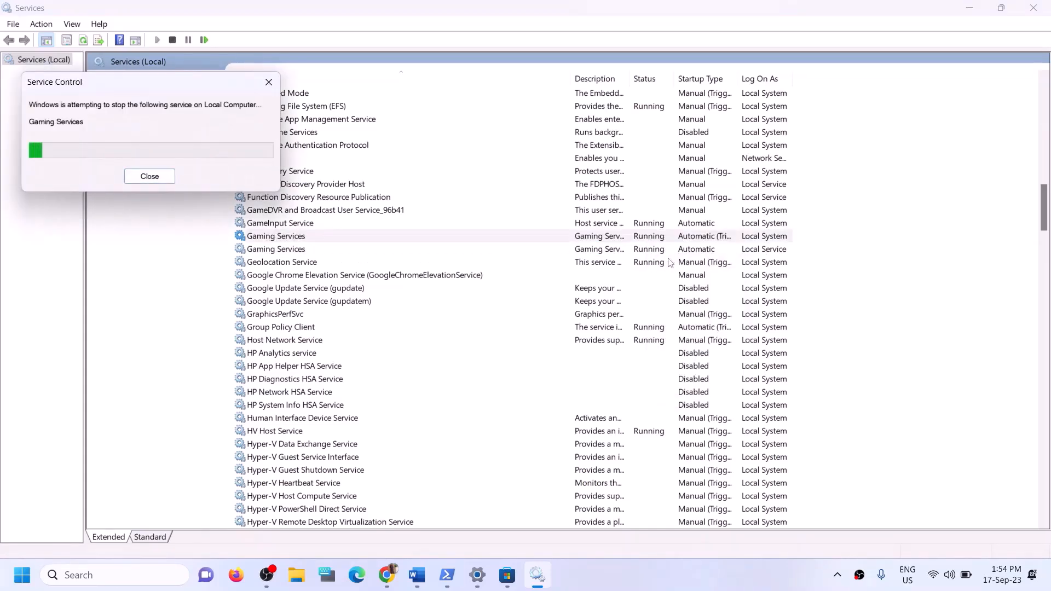
left_click(612, 252)
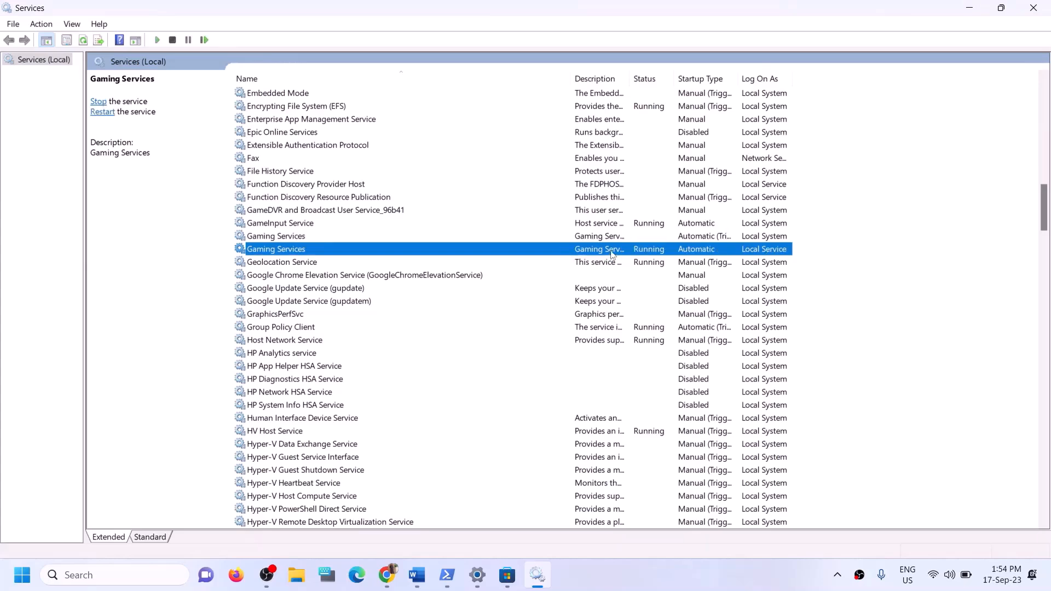
right_click(612, 253)
left_click(661, 272)
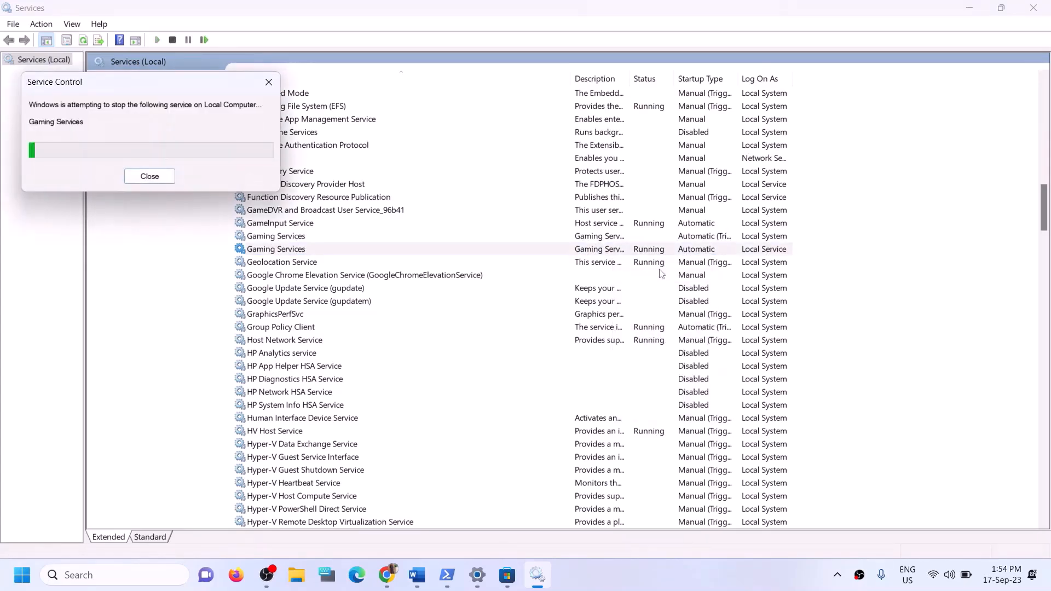
Step: Start both stopped Gaming Services entries again, beginning with the upper one
left_click(599, 239)
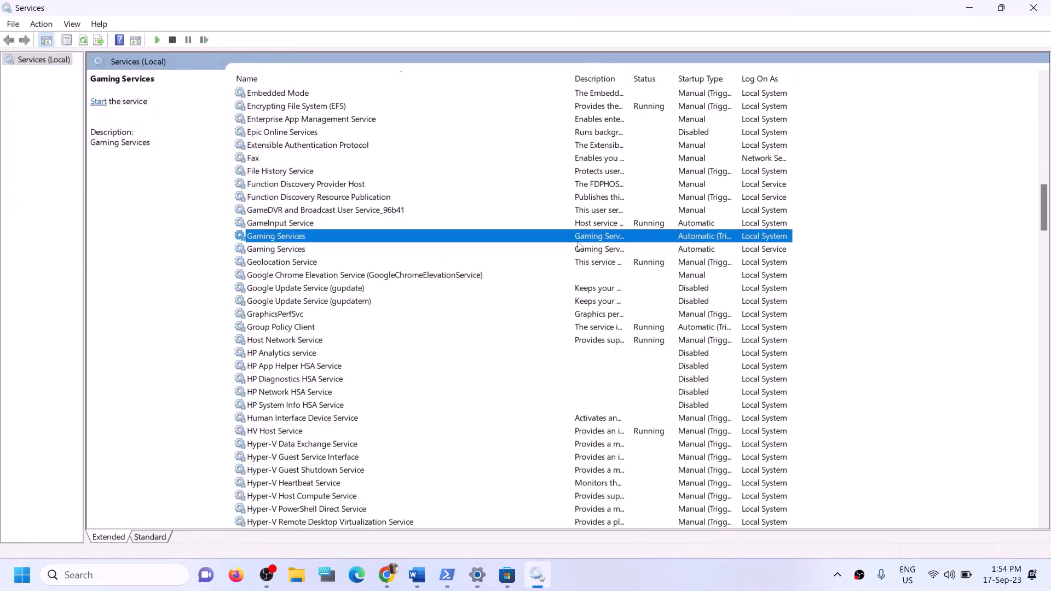
right_click(599, 241)
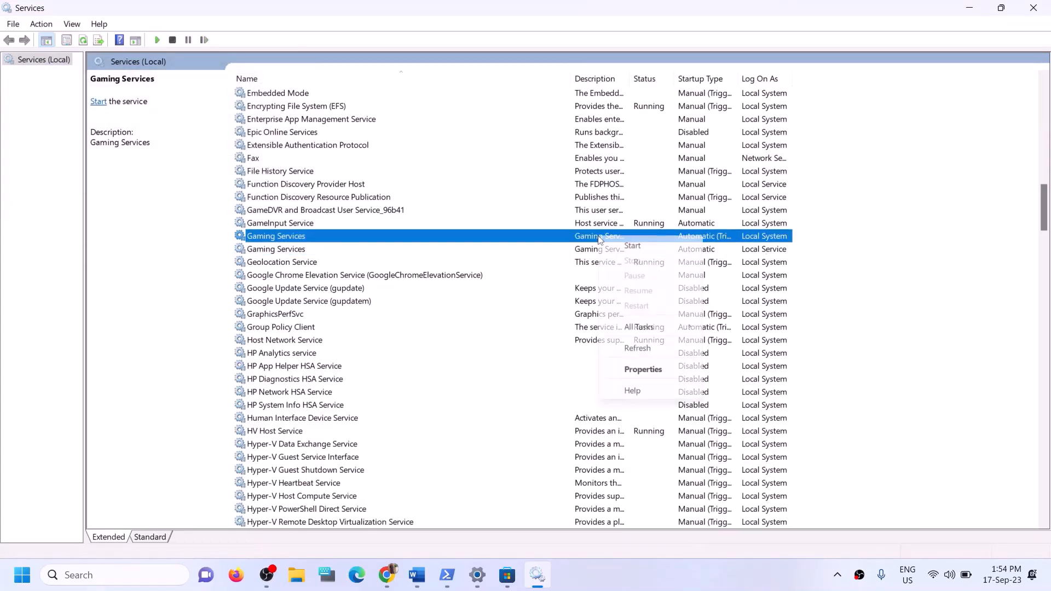
left_click(301, 253)
left_click(294, 241)
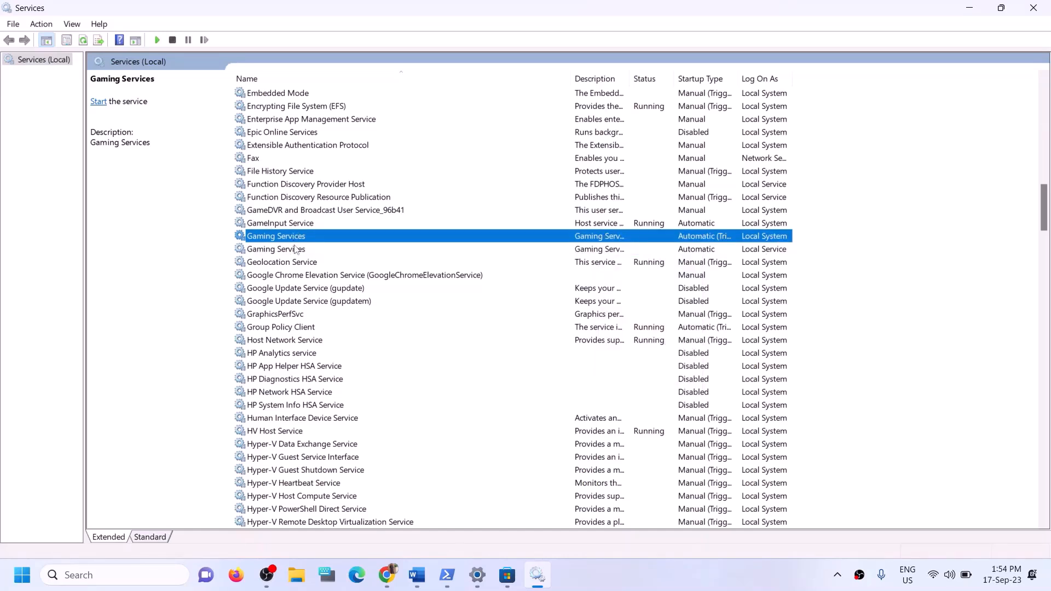
left_click(294, 252)
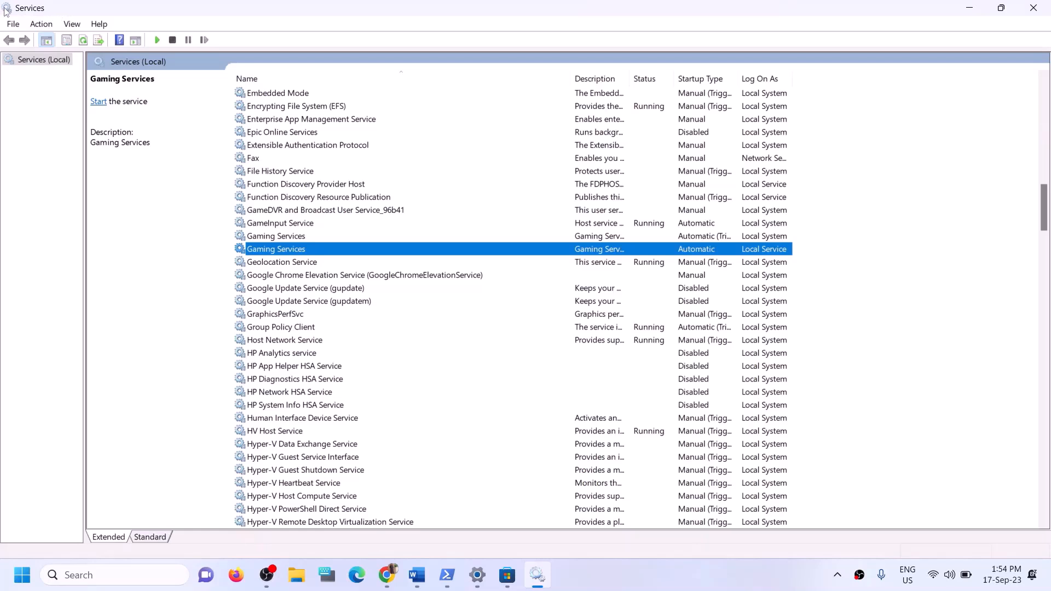
left_click(586, 239)
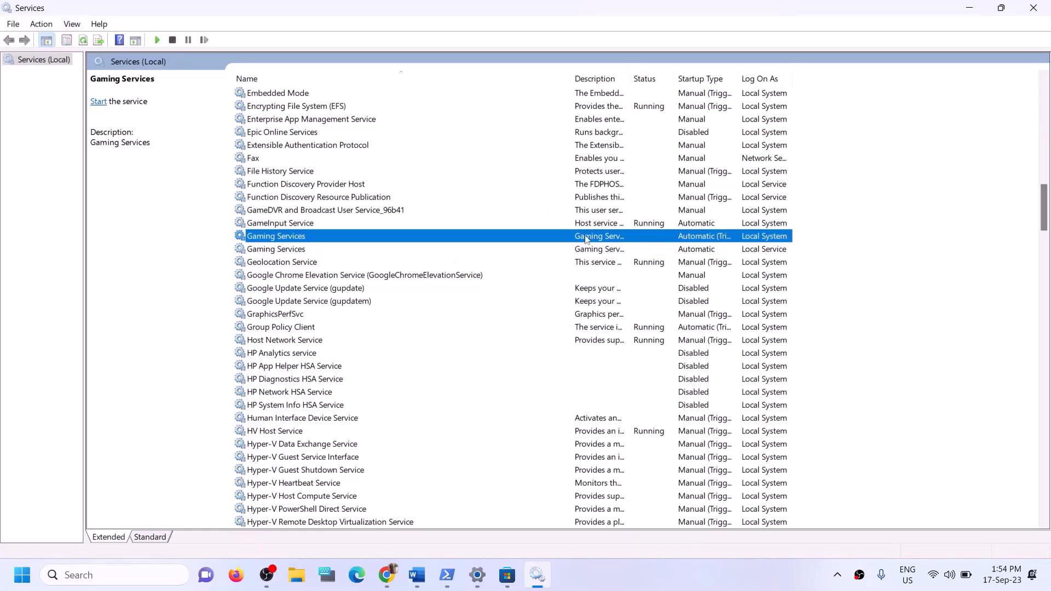
right_click(594, 238)
left_click(614, 245)
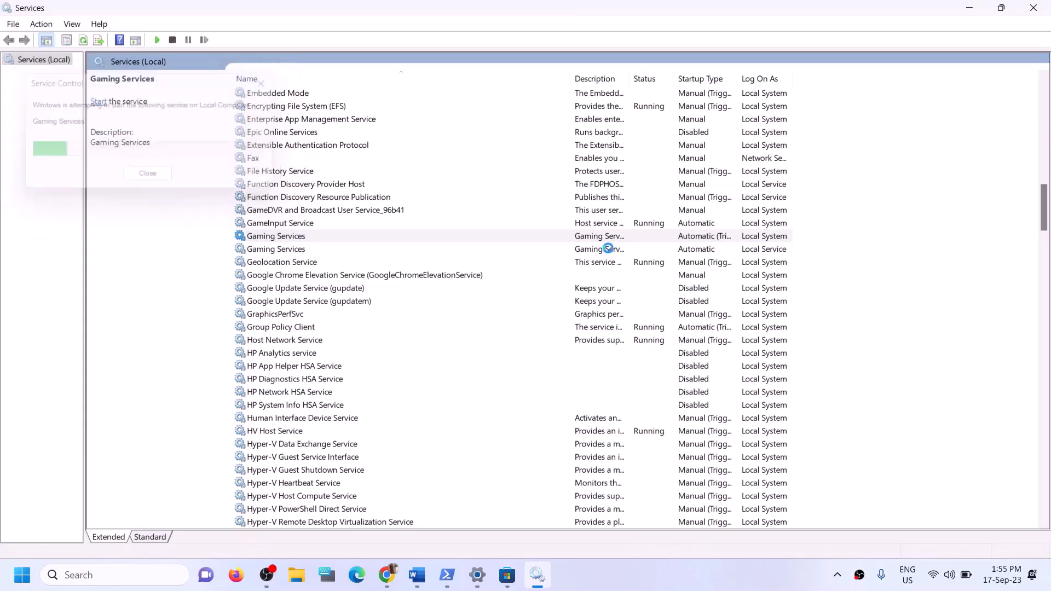
left_click(607, 253)
right_click(607, 252)
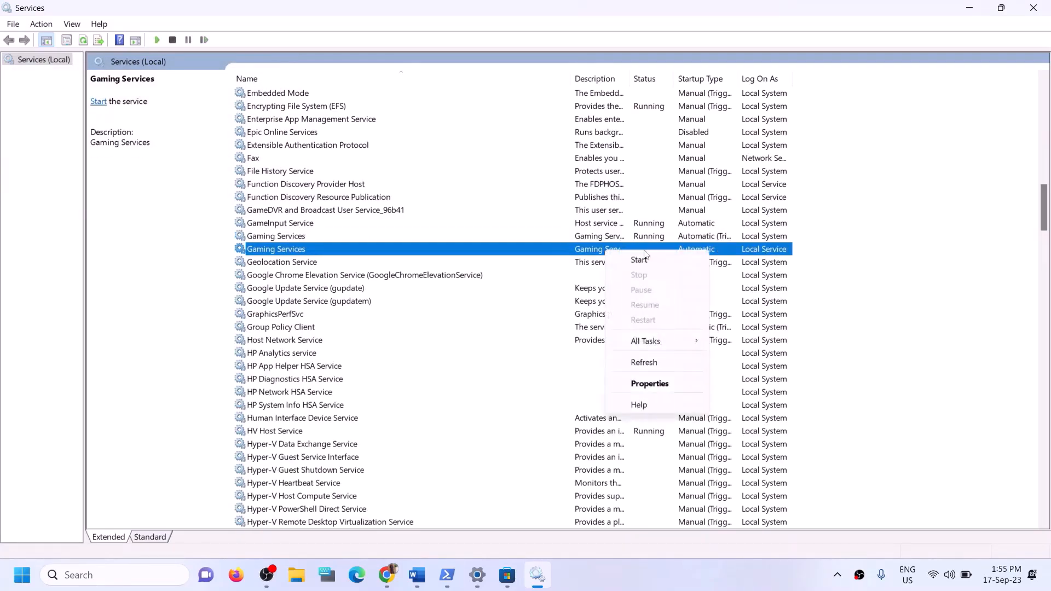
left_click(640, 260)
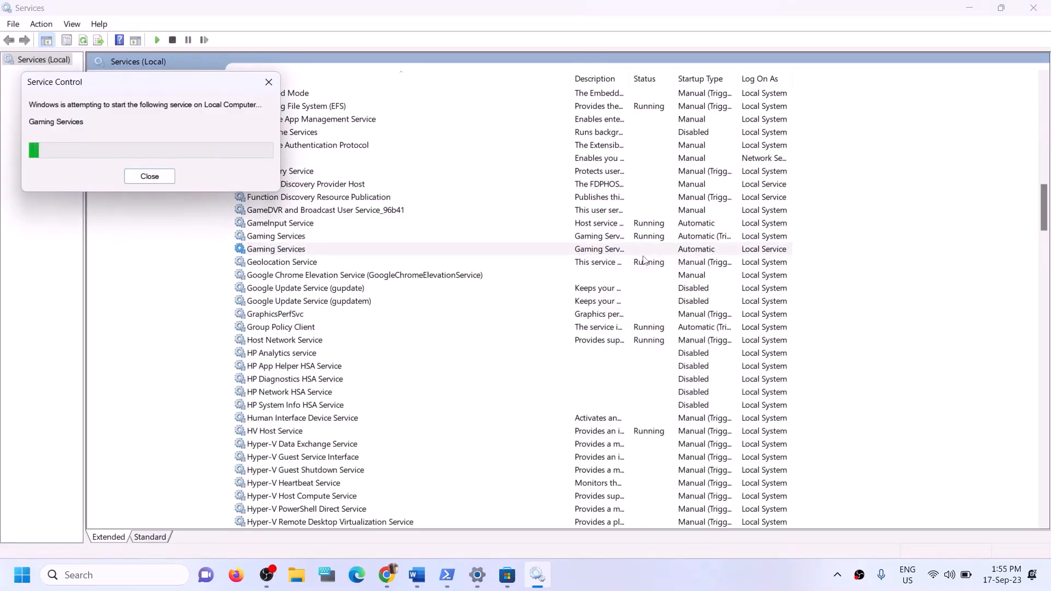
Step: Set the Microsoft Store Install Service's startup type to Automatic, apply it, and close its properties
left_click(366, 237)
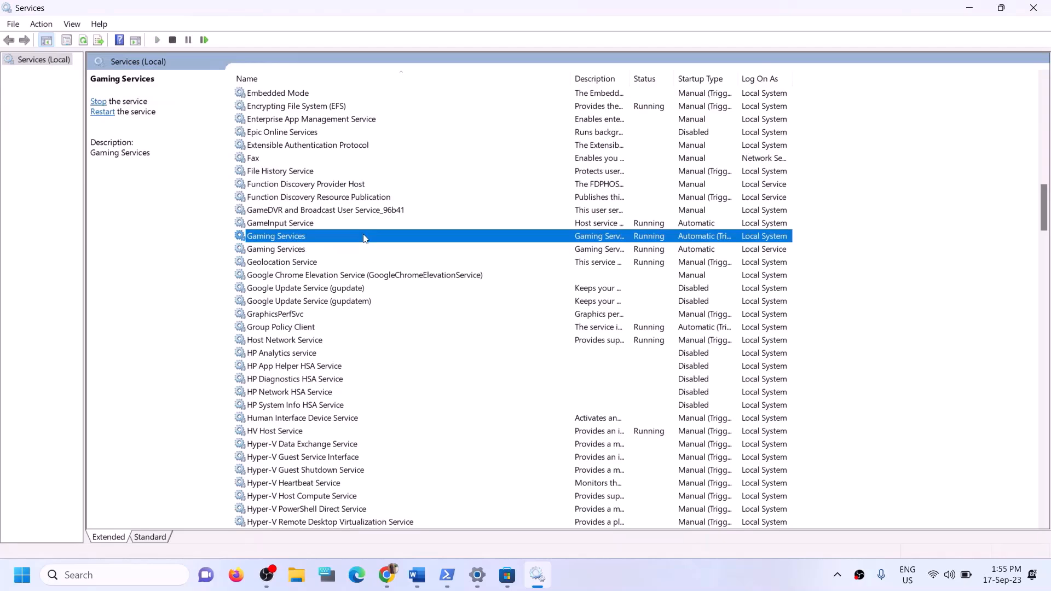
key("m")
left_click(349, 288)
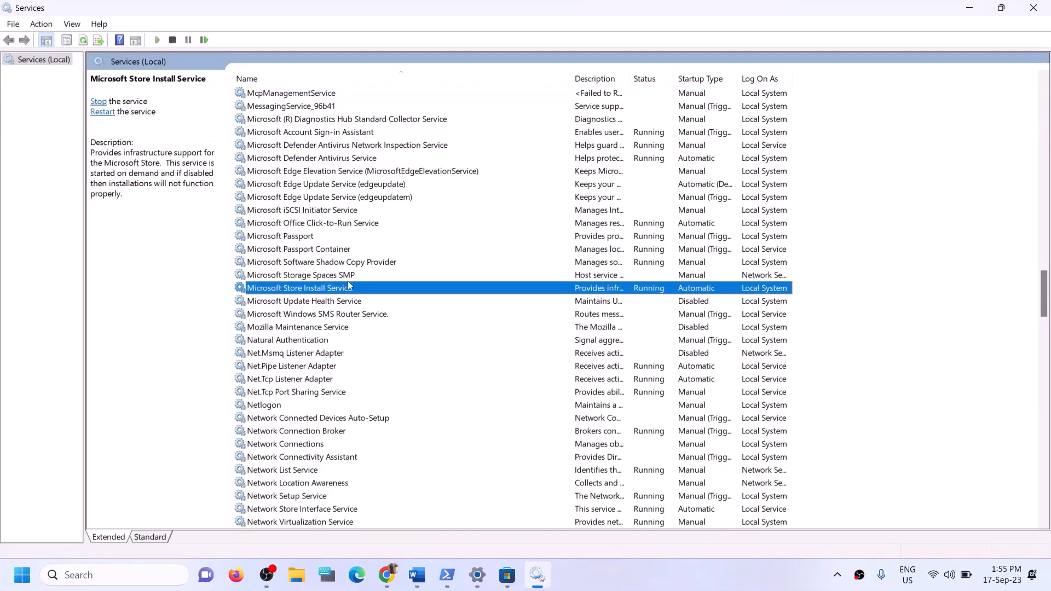
double_click(426, 292)
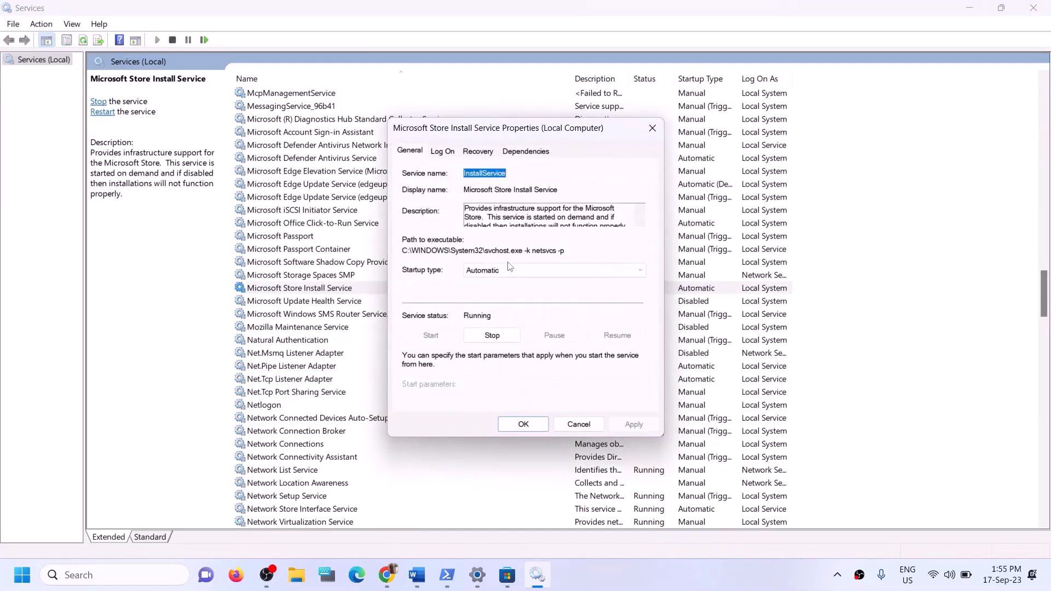
left_click(510, 268)
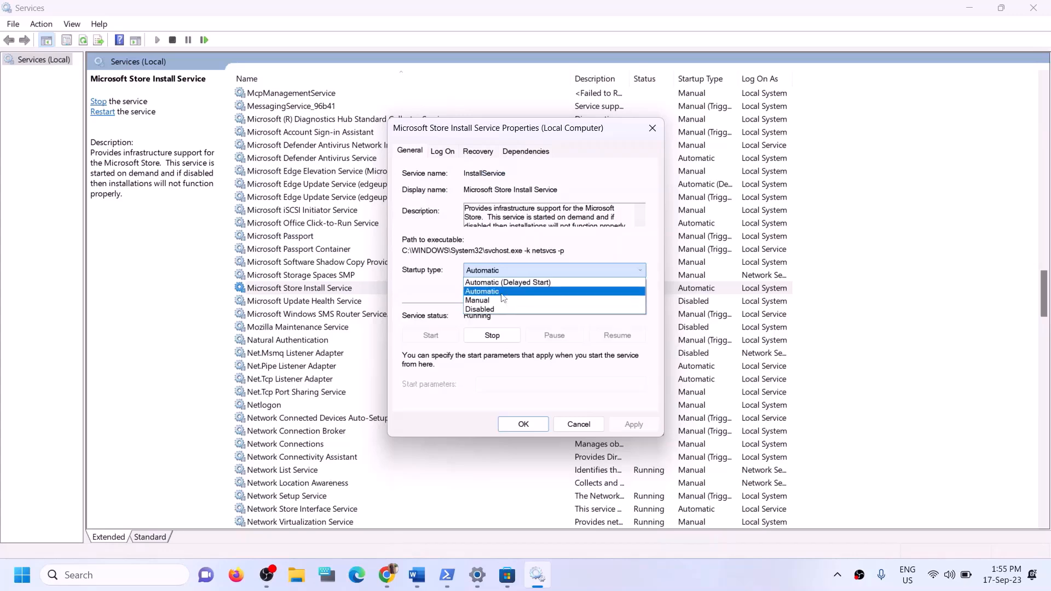
left_click(502, 294)
left_click(634, 425)
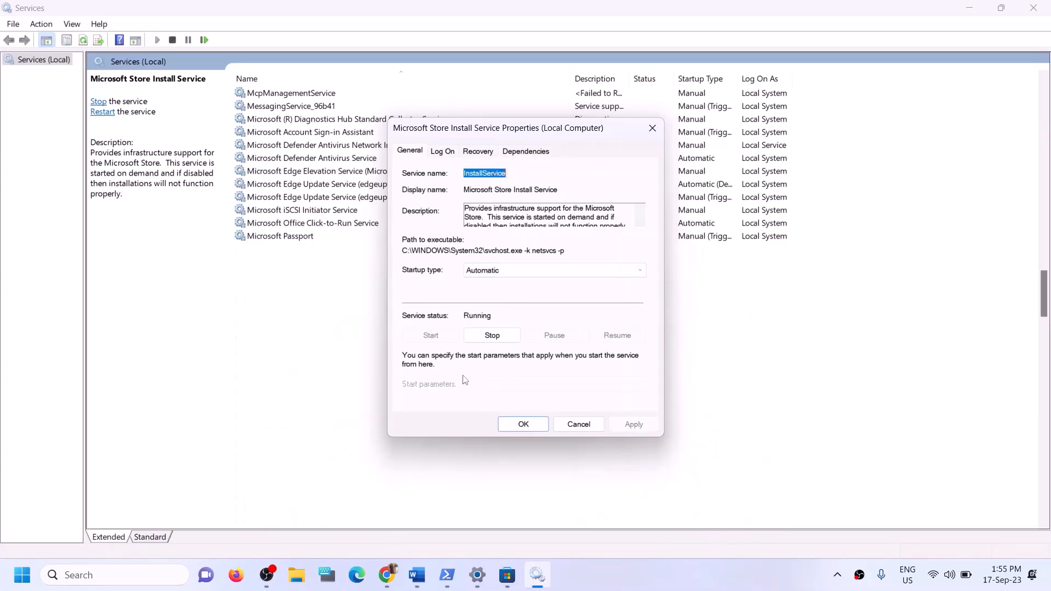
left_click(524, 425)
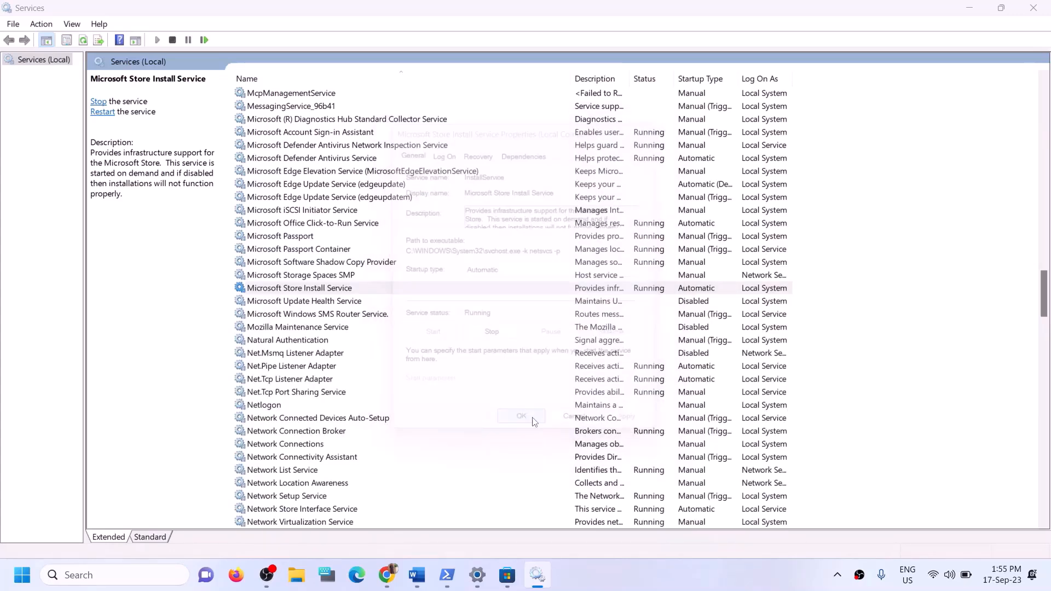
Step: Close the Services window and review the remaining Step 8 services in the Word guide
left_click(1033, 8)
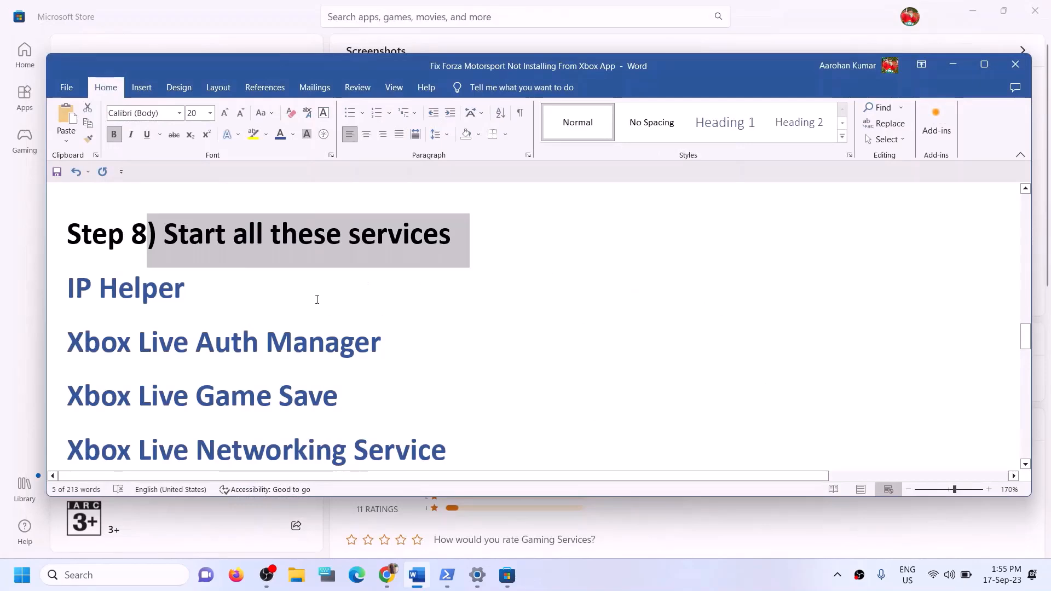
scroll(335, 309, "down", 6)
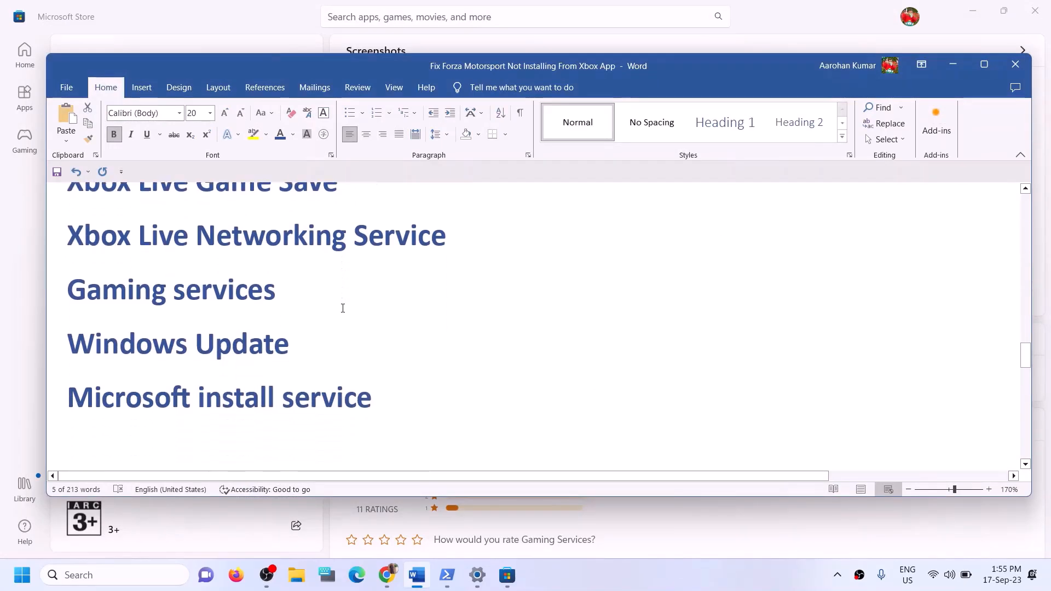
Step: Check for Windows updates in Settings as Step 9 of the guide asks, and close Settings
scroll(342, 308, "down", 1)
scroll(342, 308, "up", 1)
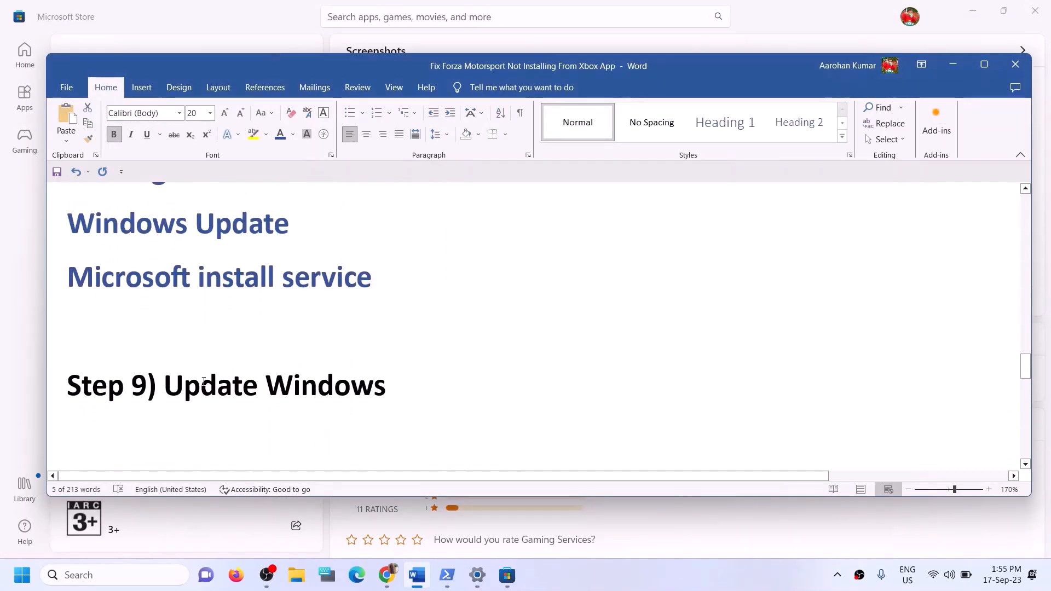
left_click_drag(207, 384, 478, 383)
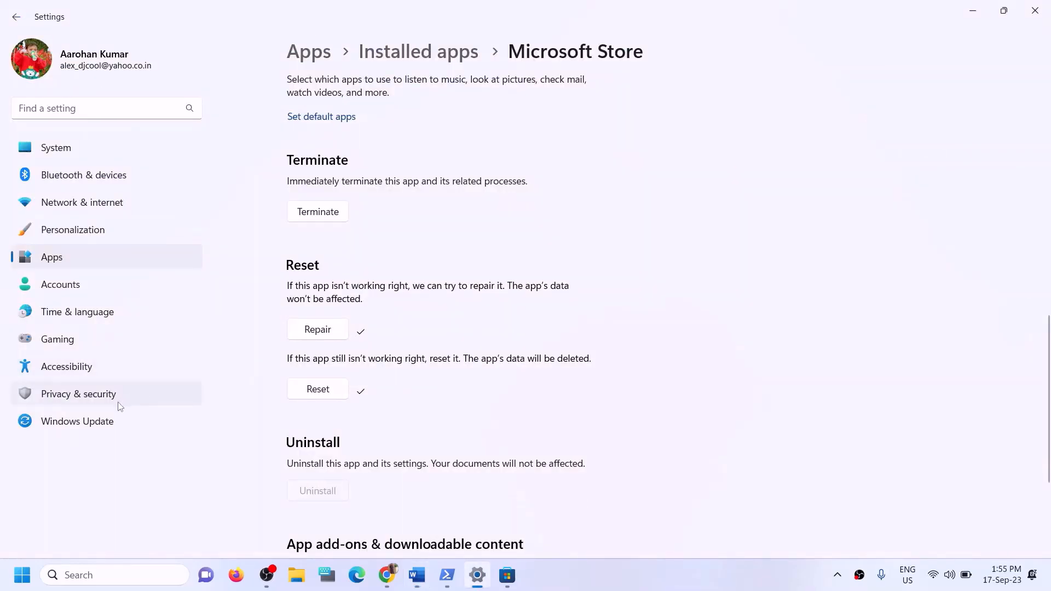
left_click(208, 423)
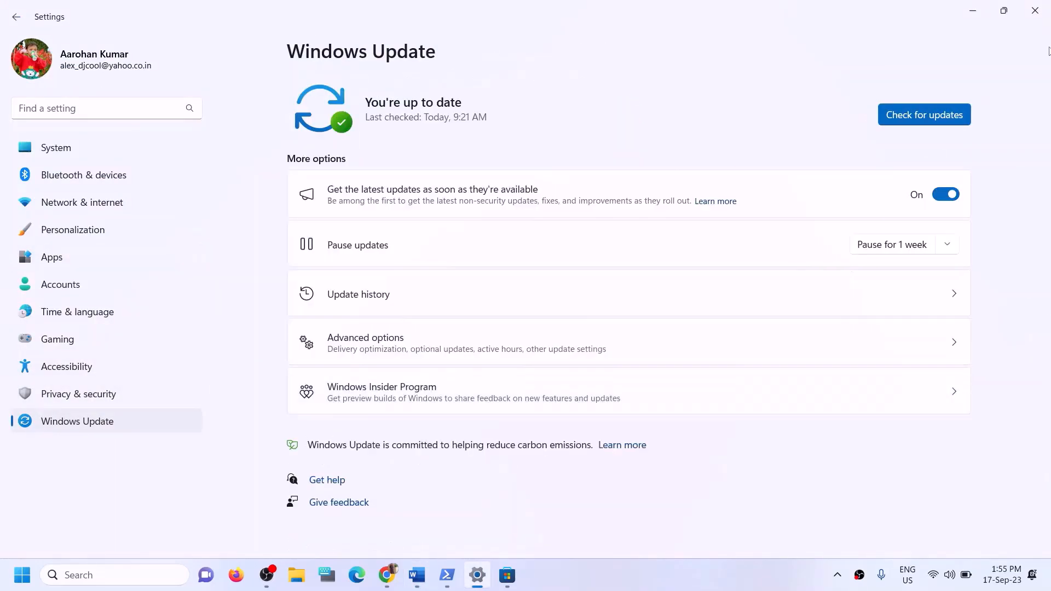
left_click(927, 113)
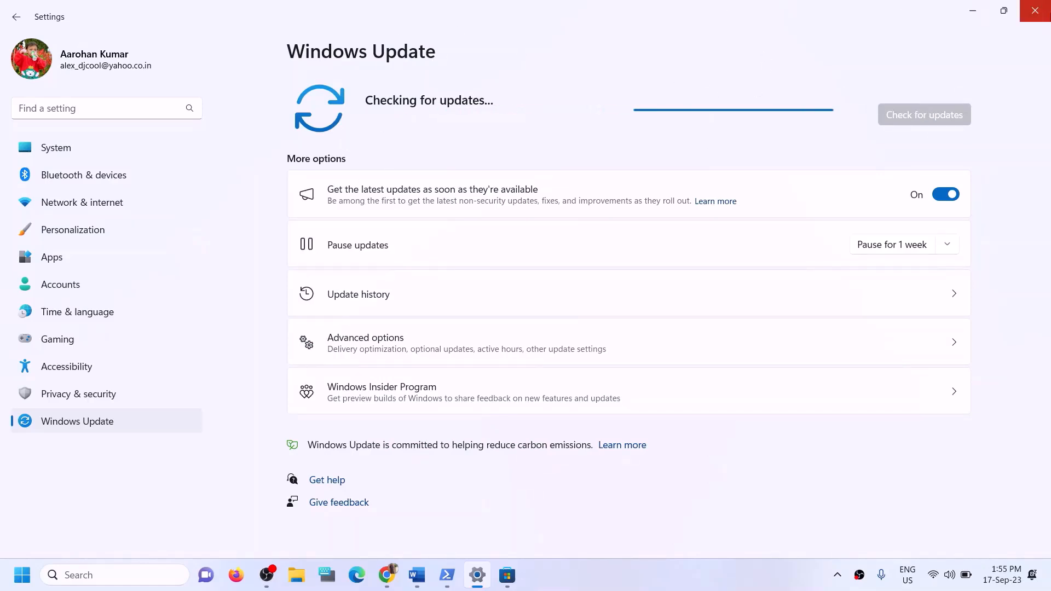
left_click(1035, 11)
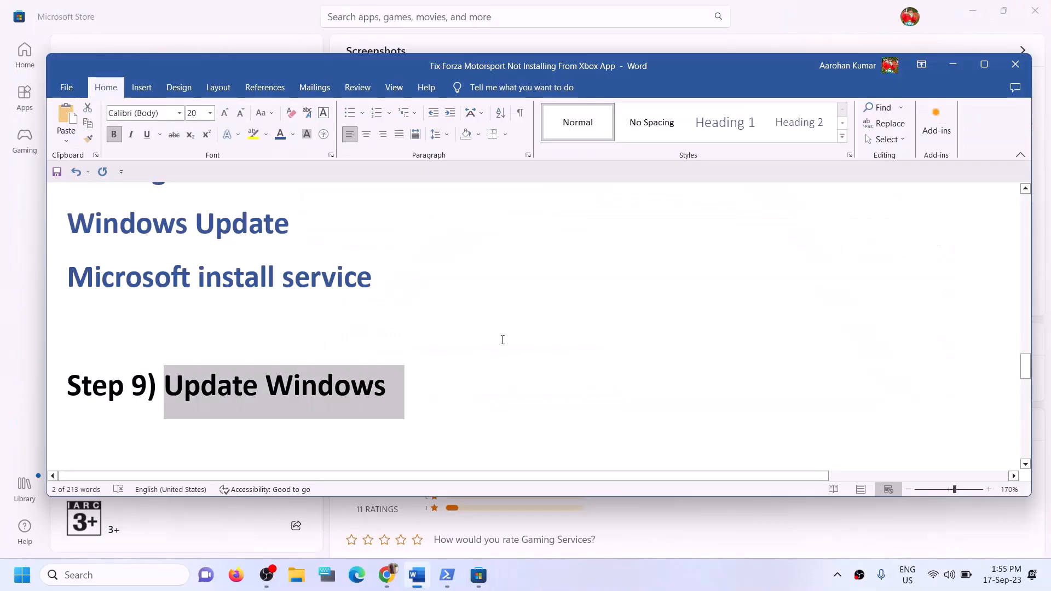
Step: Copy the WSRESET command from Step 10 of the guide and run it through Windows search
scroll(300, 367, "down", 3)
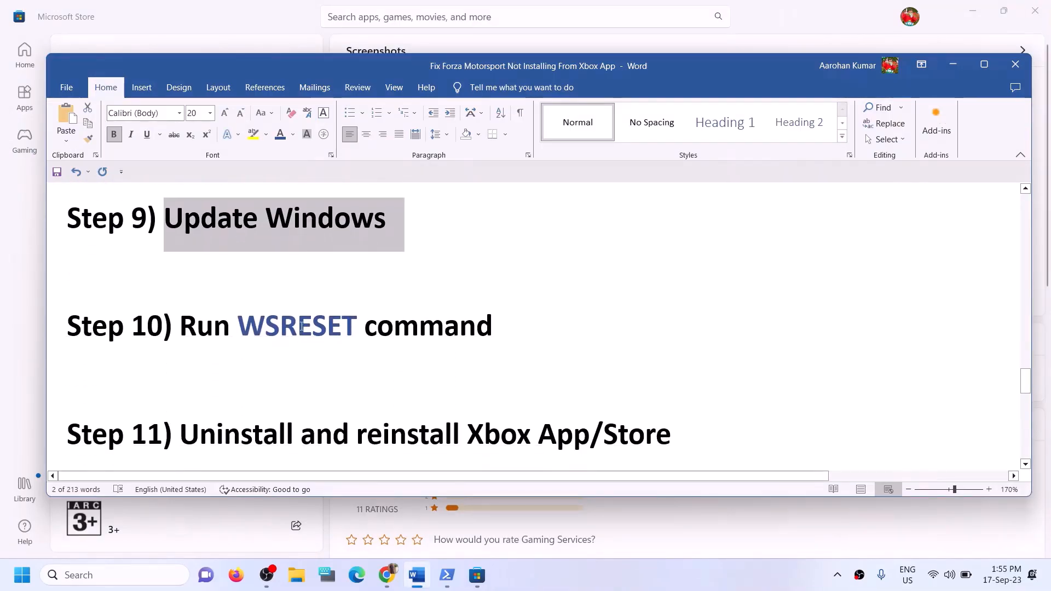
scroll(301, 327, "up", 1)
double_click(298, 382)
key("ctrl+c")
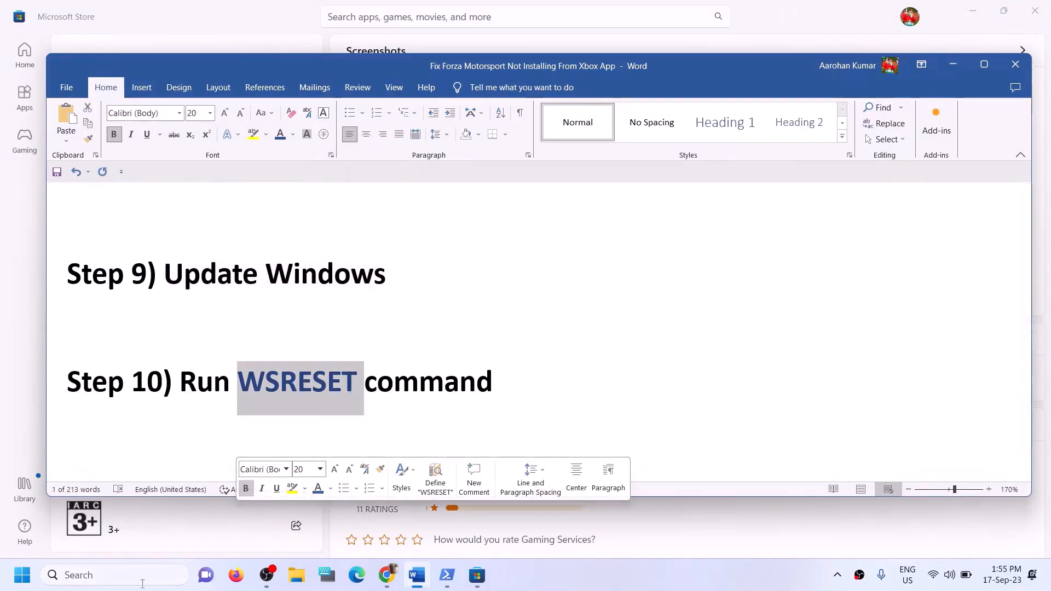
left_click(143, 574)
key("ctrl+v")
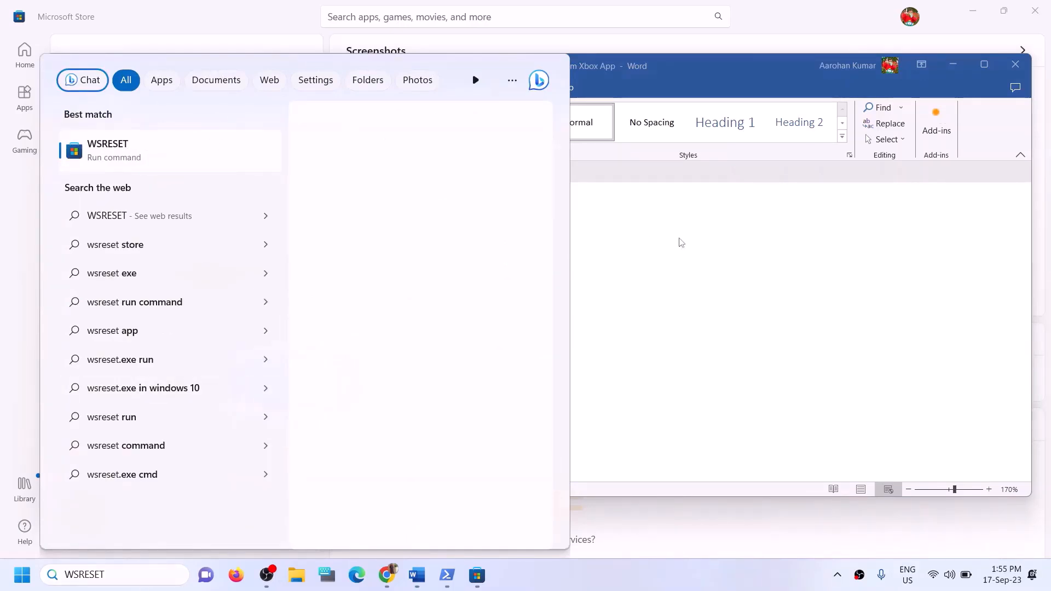
key("Return")
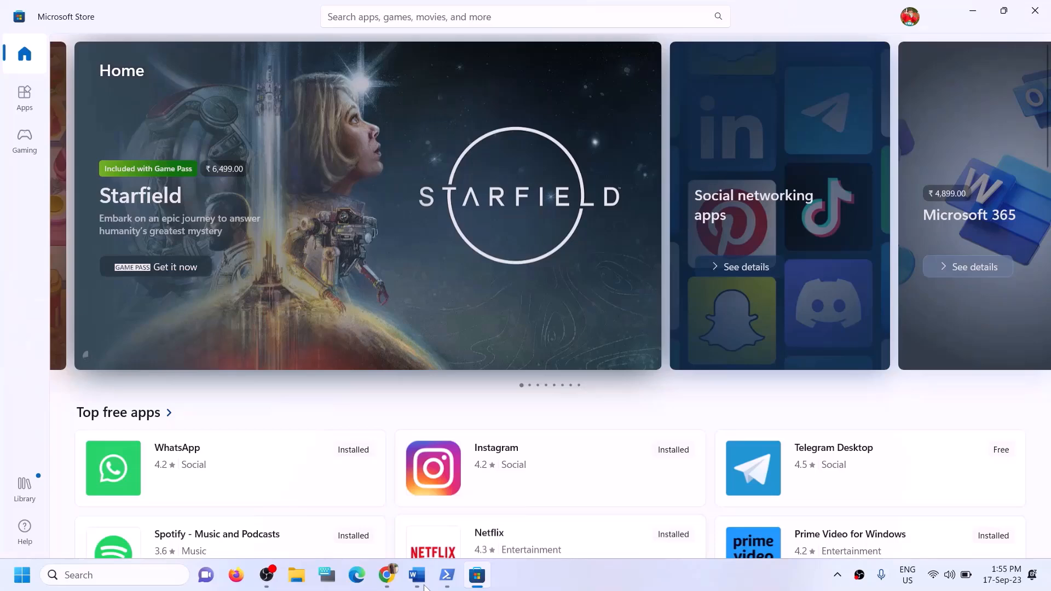
Step: Return to the Word guide and review Step 11 on uninstalling and reinstalling the Xbox App/Store
left_click(425, 585)
scroll(329, 329, "down", 4)
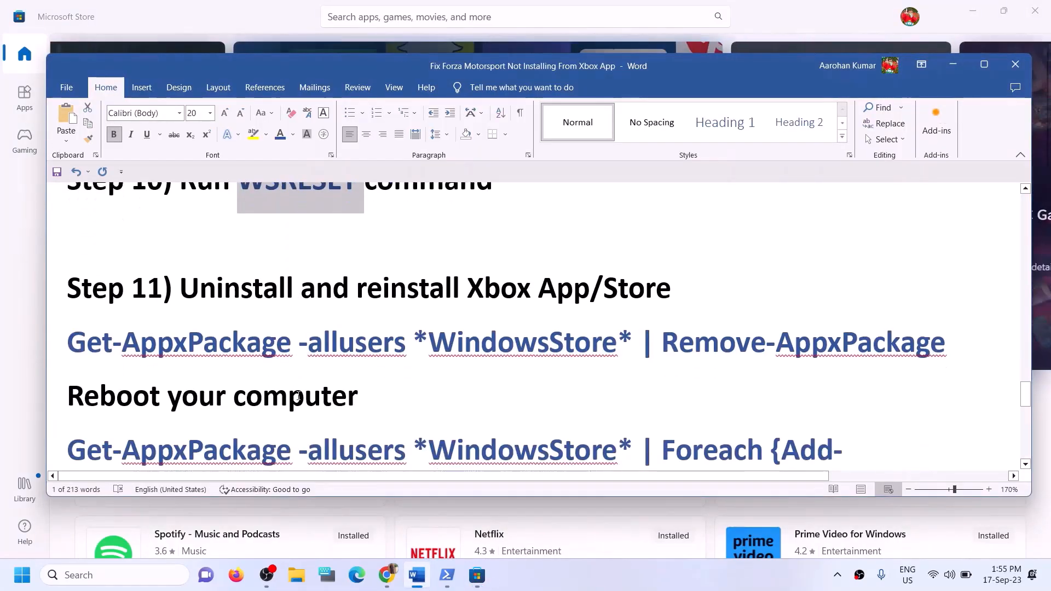
scroll(328, 372, "down", 1)
left_click_drag(452, 270, 704, 268)
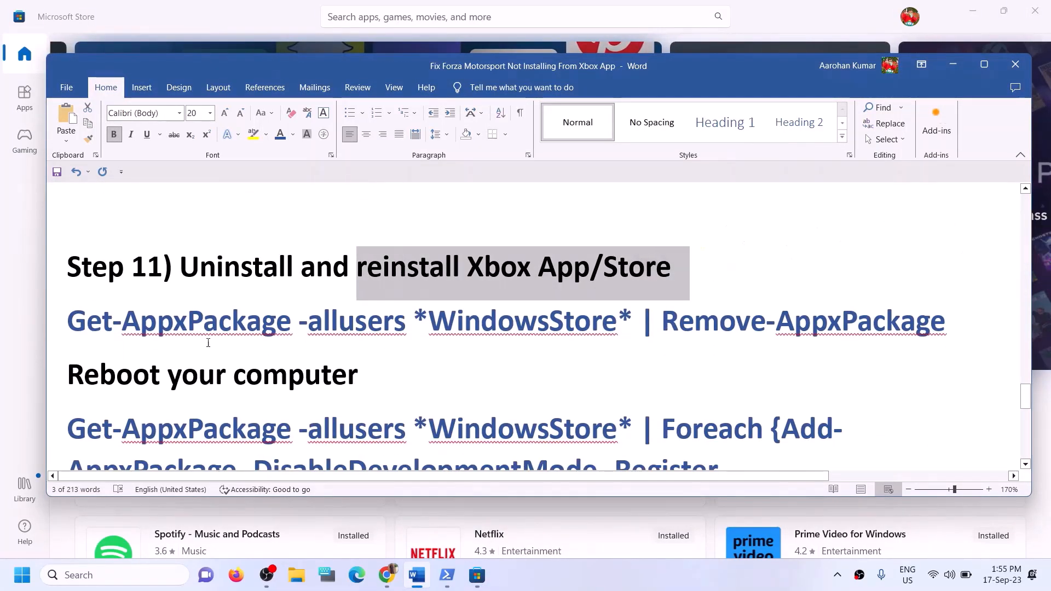
left_click(122, 328)
scroll(487, 350, "down", 2)
scroll(485, 347, "up", 2)
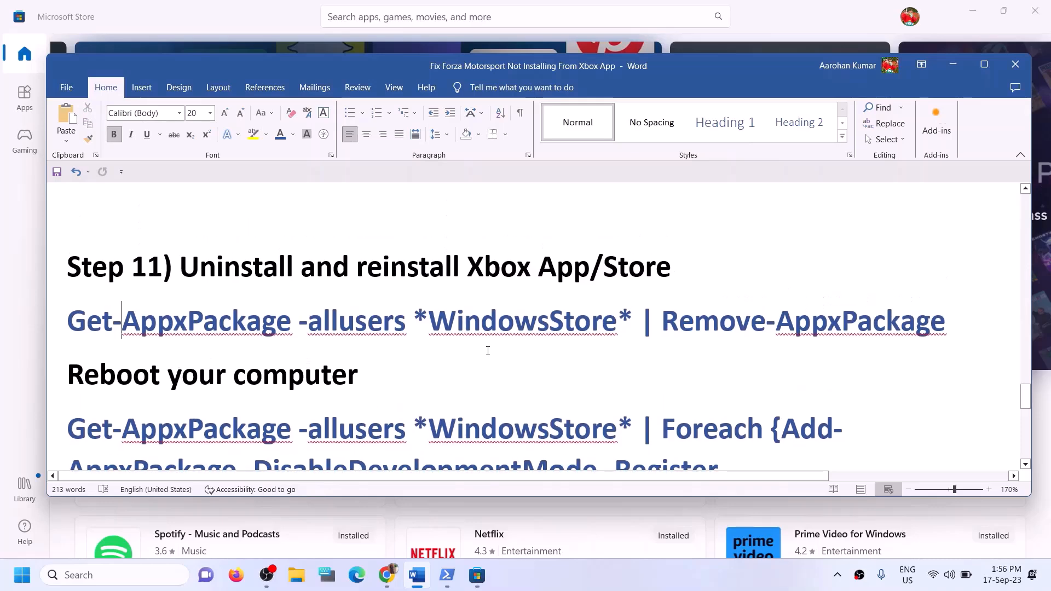
Step: Find the Xbox app through Windows search, uninstall it, and return to the Word guide
left_click(108, 575)
type("xbox")
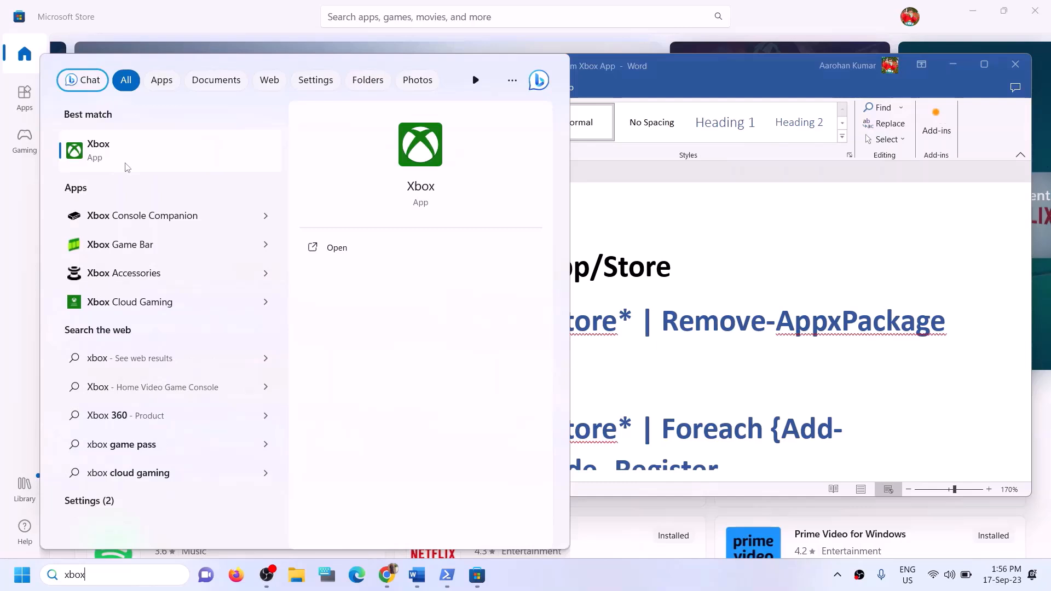
right_click(128, 167)
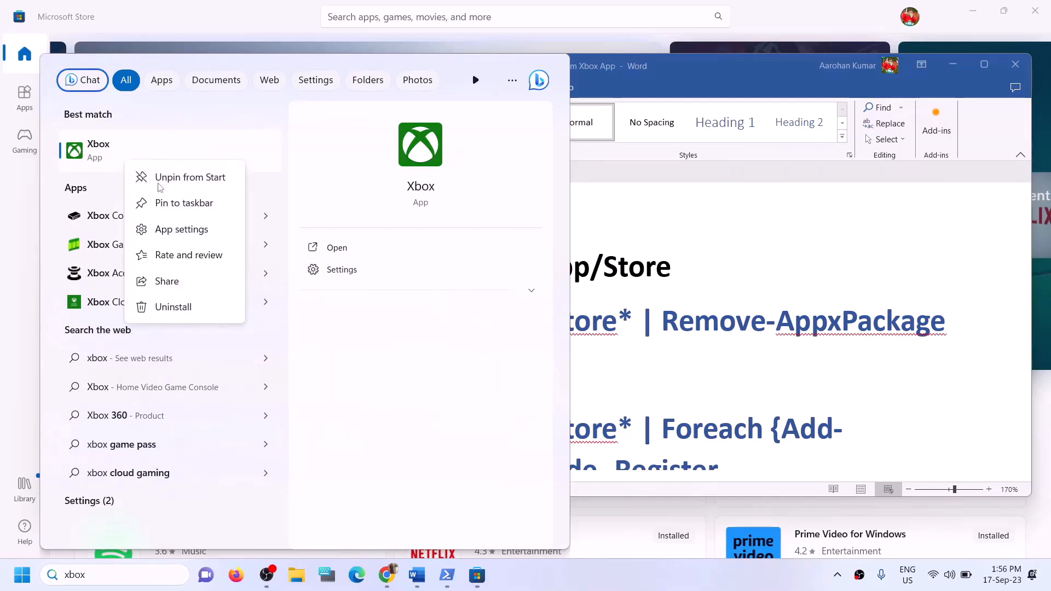
left_click(185, 309)
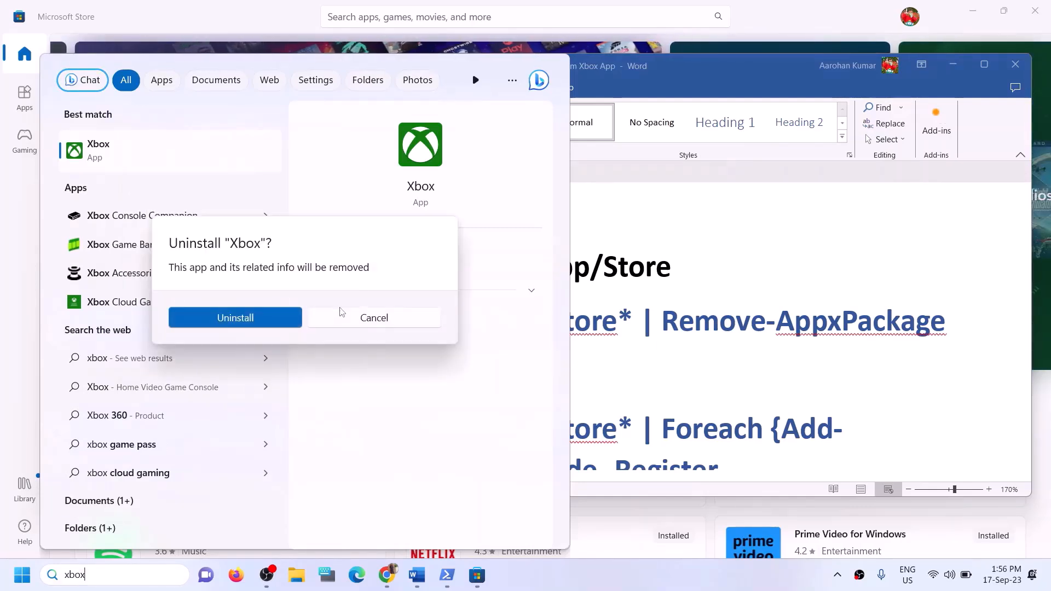
left_click(223, 325)
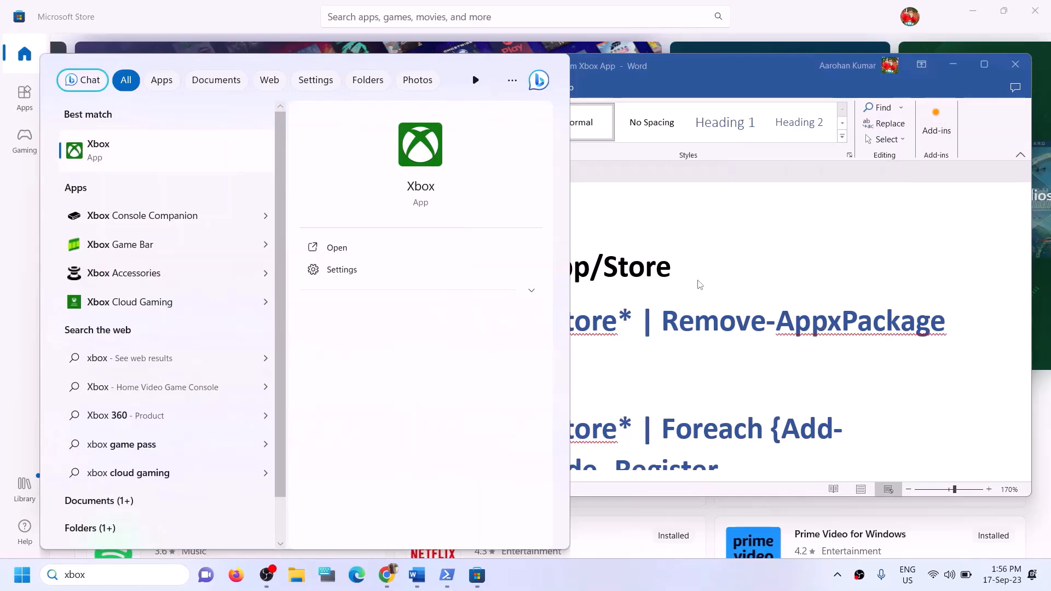
left_click(630, 266)
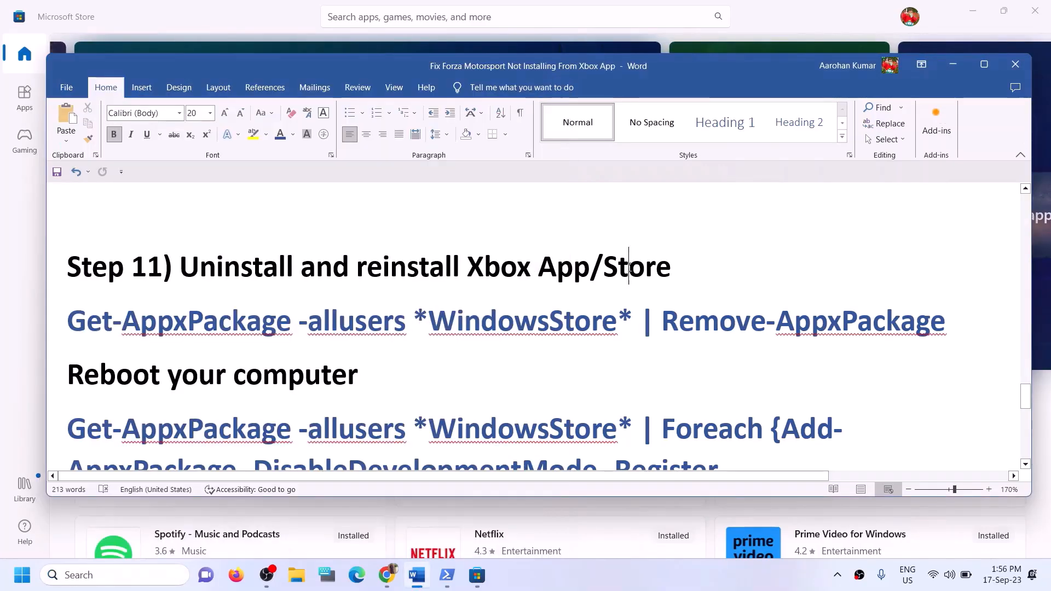
Step: Run the guide's command "Get-AppxPackage -allusers *WindowsStore* | Remove-AppxPackage" in Windows PowerShell opened as administrator
left_click_drag(955, 323, 97, 321)
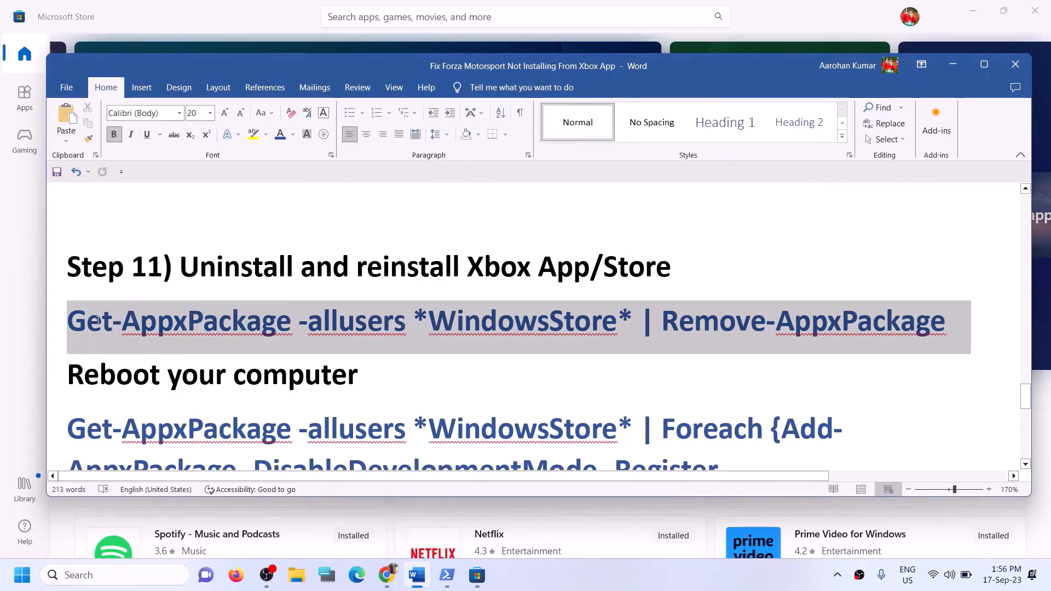
right_click(134, 327)
left_click(160, 369)
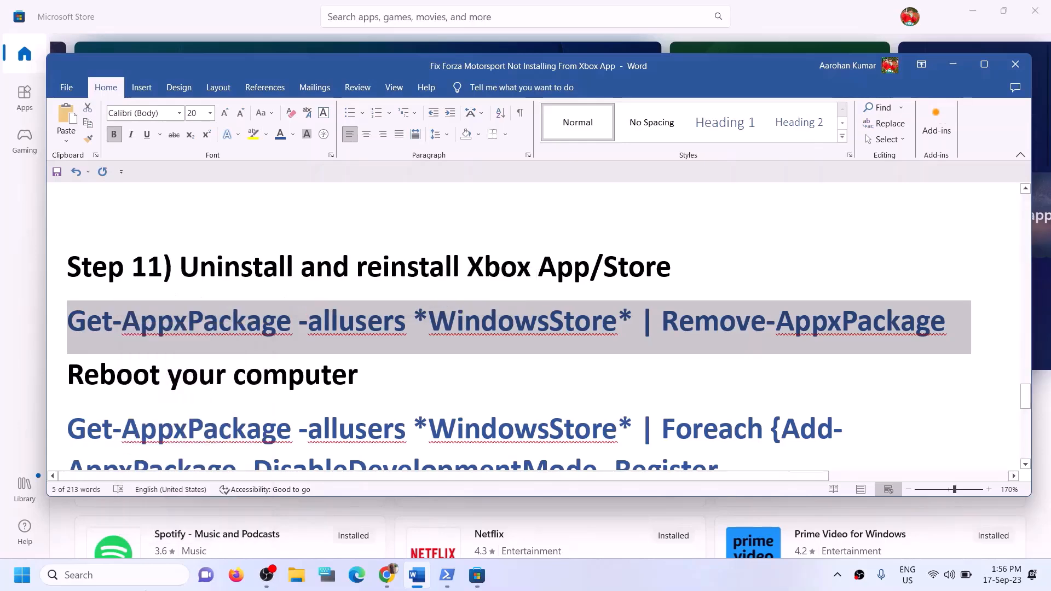
left_click(142, 583)
type("powe")
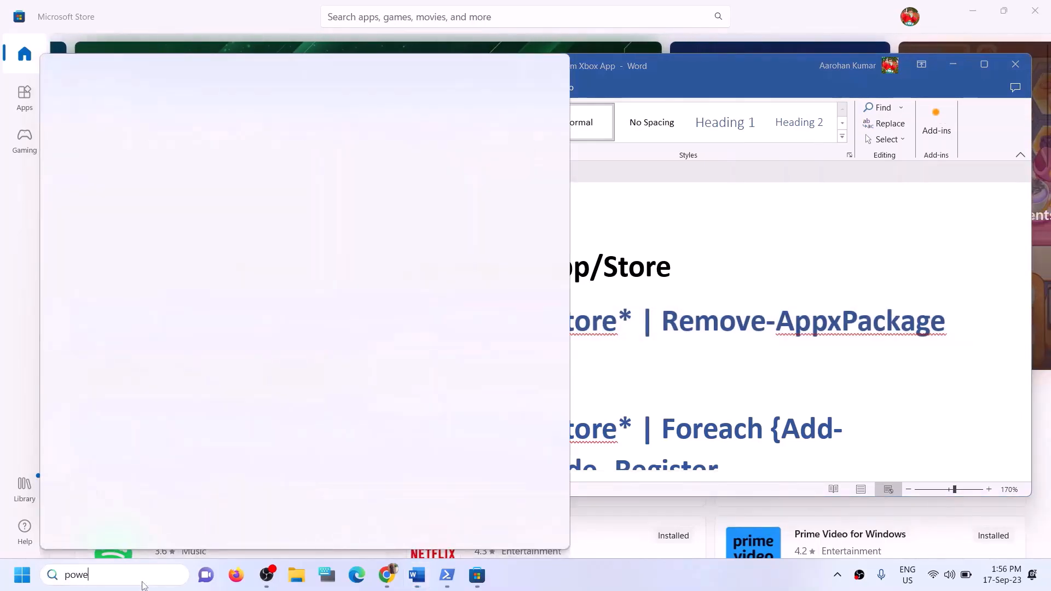
type("rshell")
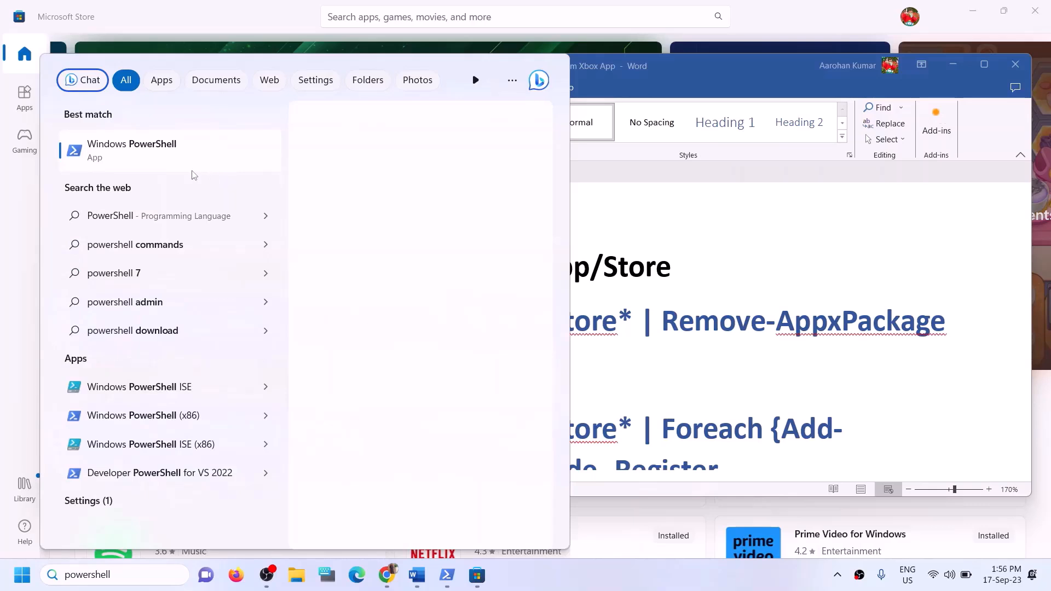
right_click(197, 156)
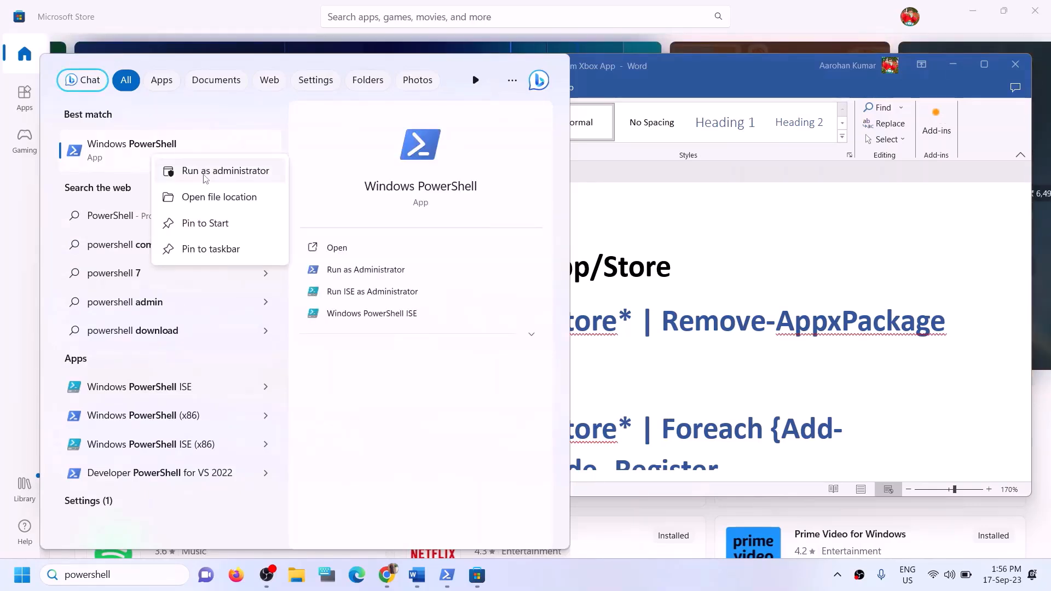
left_click(205, 174)
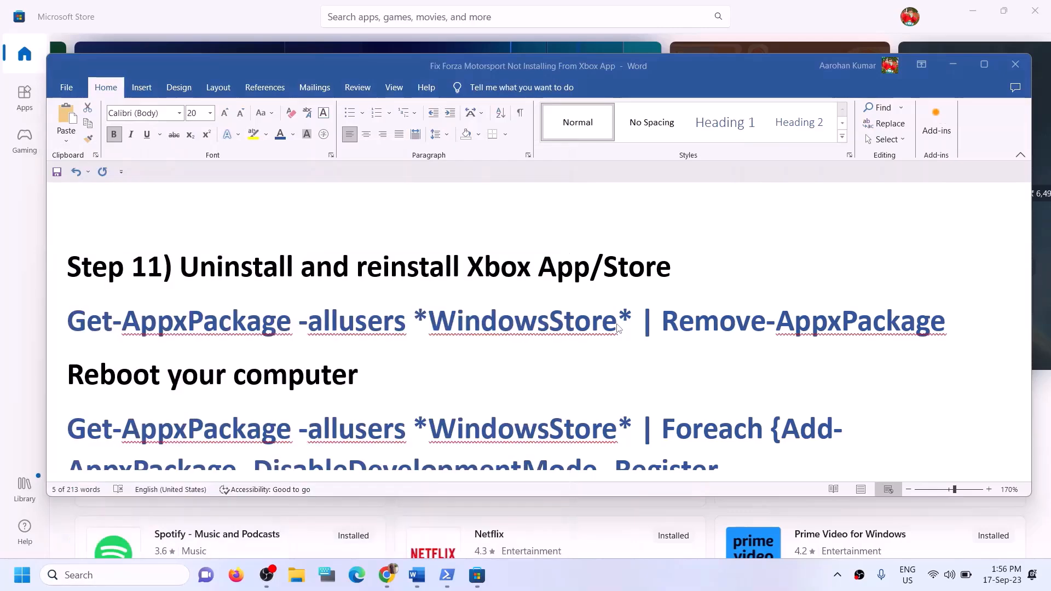
left_click(461, 398)
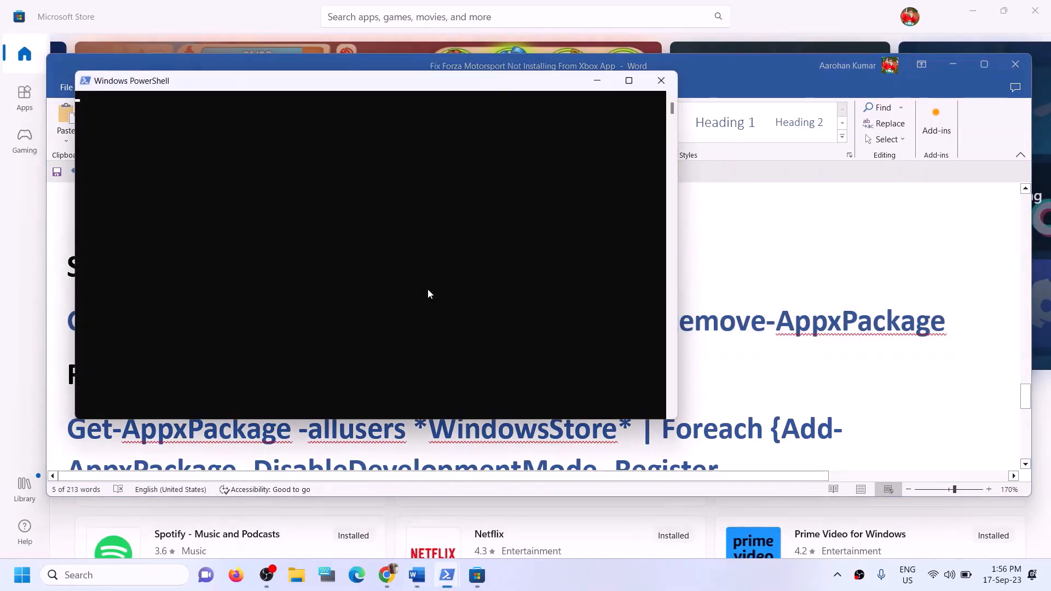
right_click(386, 267)
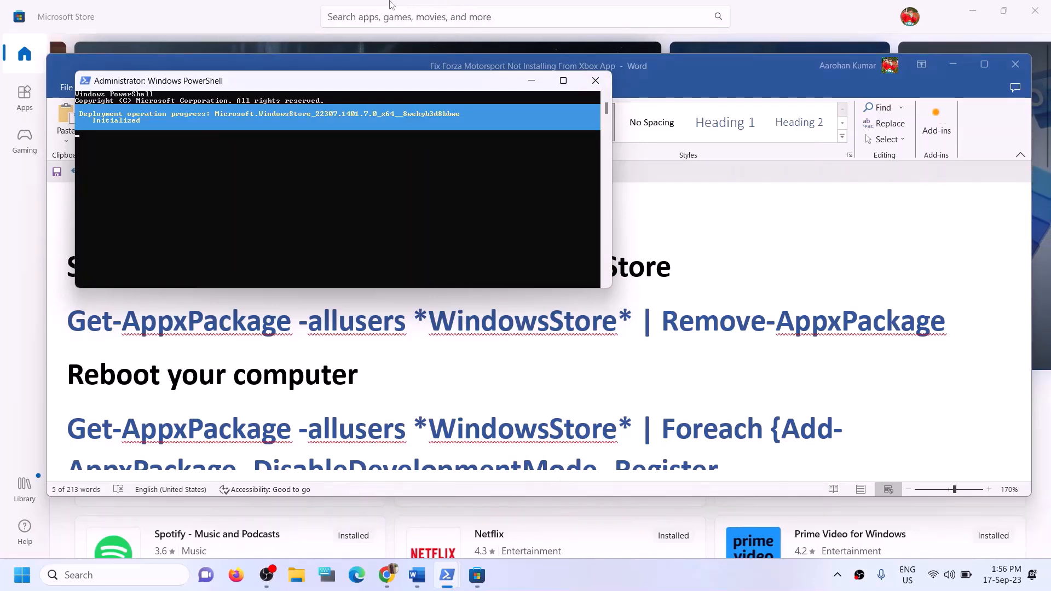
left_click(229, 16)
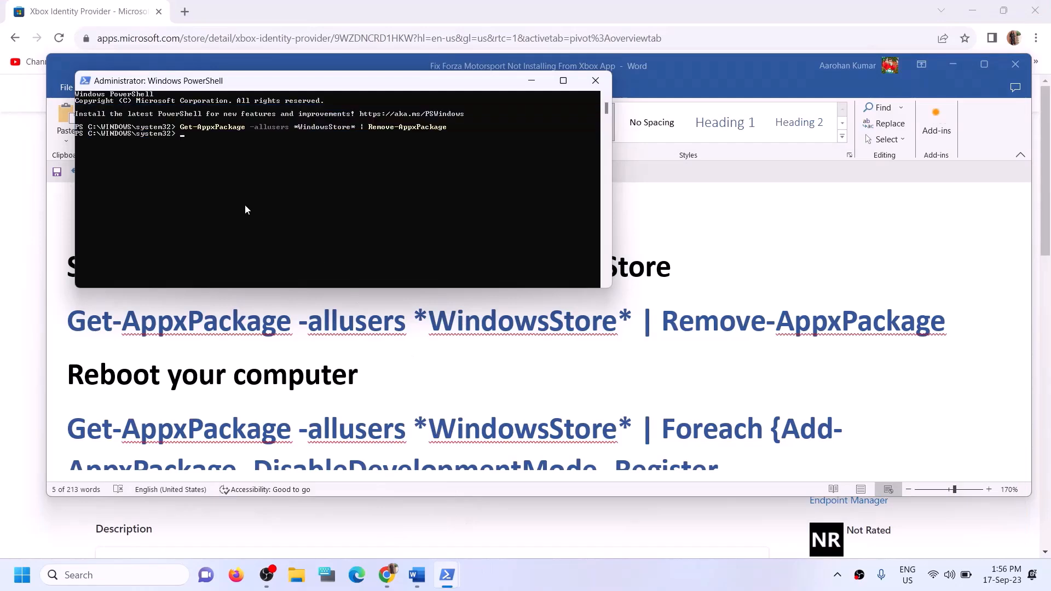
Step: Review the reboot instruction in Step 11 and copy the Get-AppxPackage *WindowsStore* Foreach Add-AppxPackage command below it
left_click(409, 372)
scroll(351, 364, "down", 2)
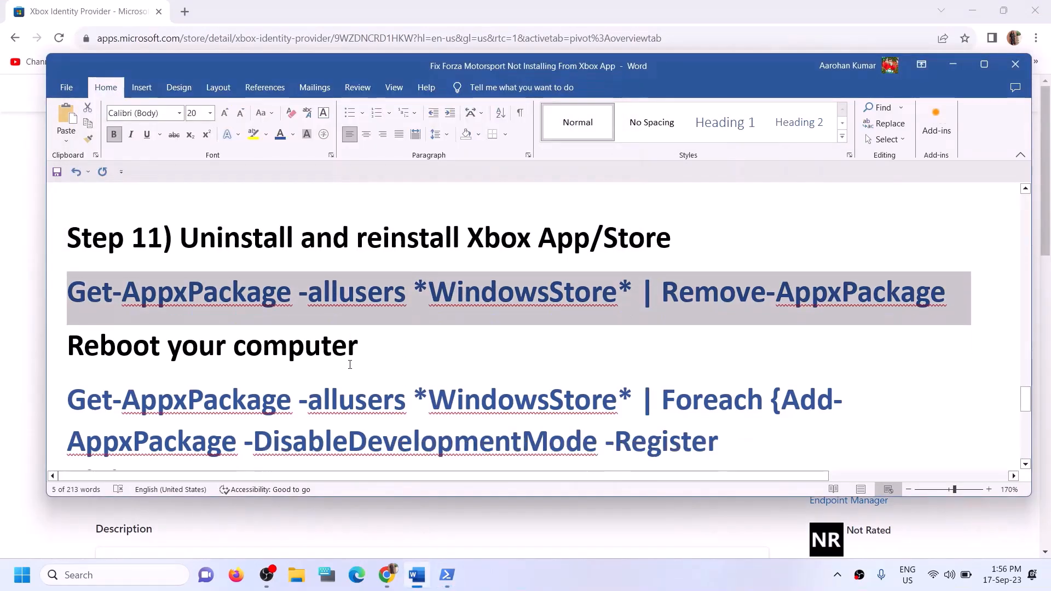
left_click(101, 325)
triple_click(390, 317)
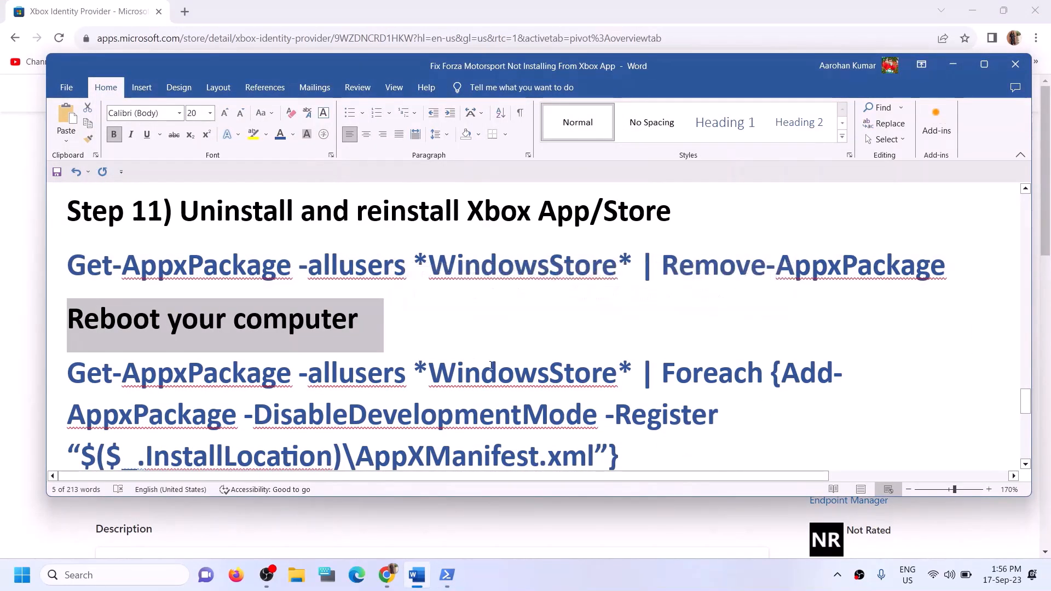
scroll(630, 401, "down", 1)
left_click_drag(627, 402, 97, 330)
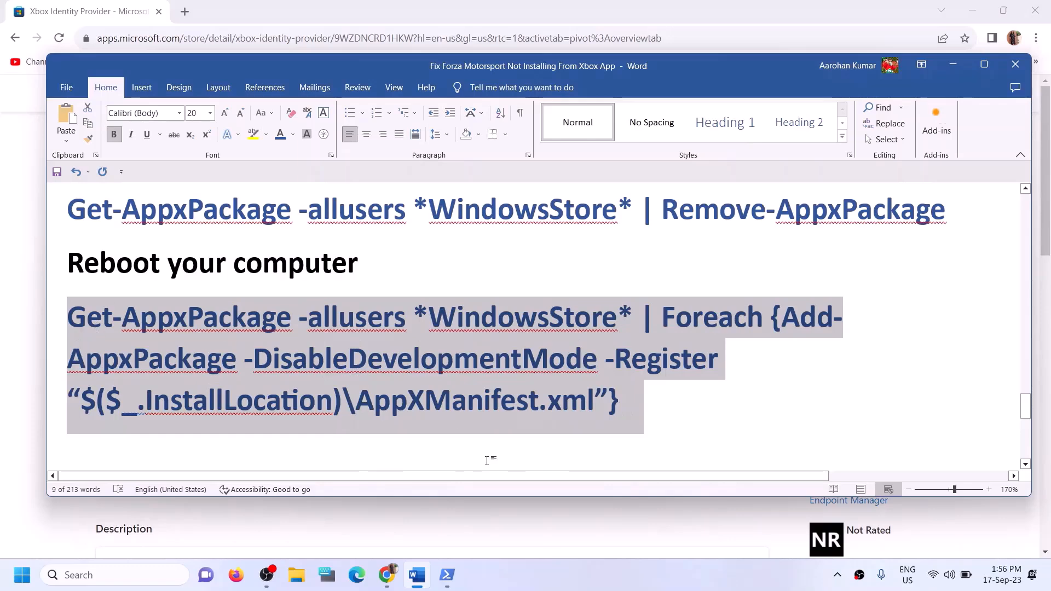
Step: Run the copied Add-AppxPackage -DisableDevelopmentMode -Register command for WindowsStore in the most recent administrator PowerShell window
mouse_move(447, 576)
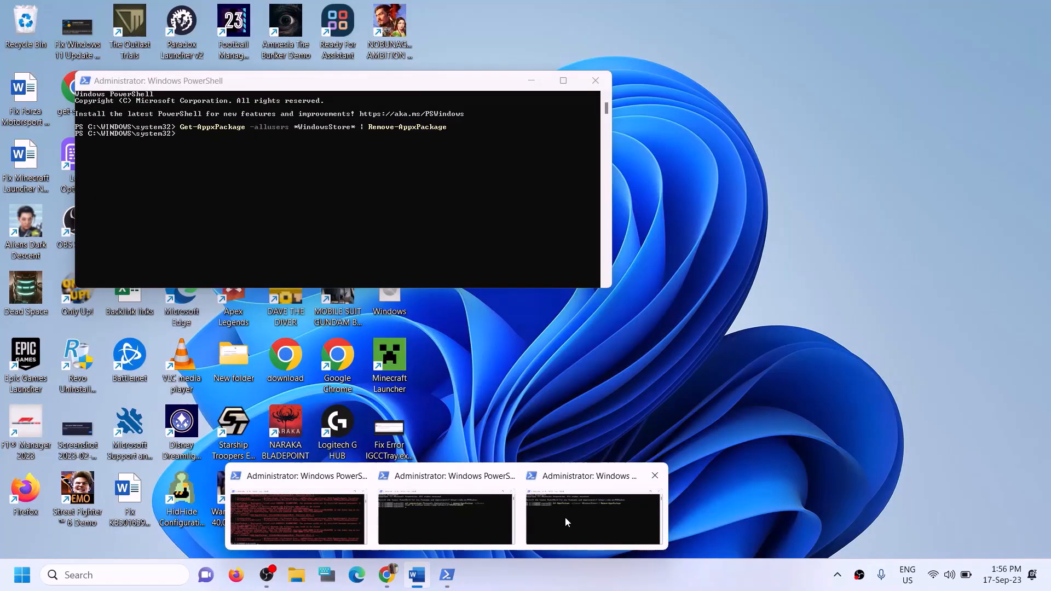
left_click(565, 517)
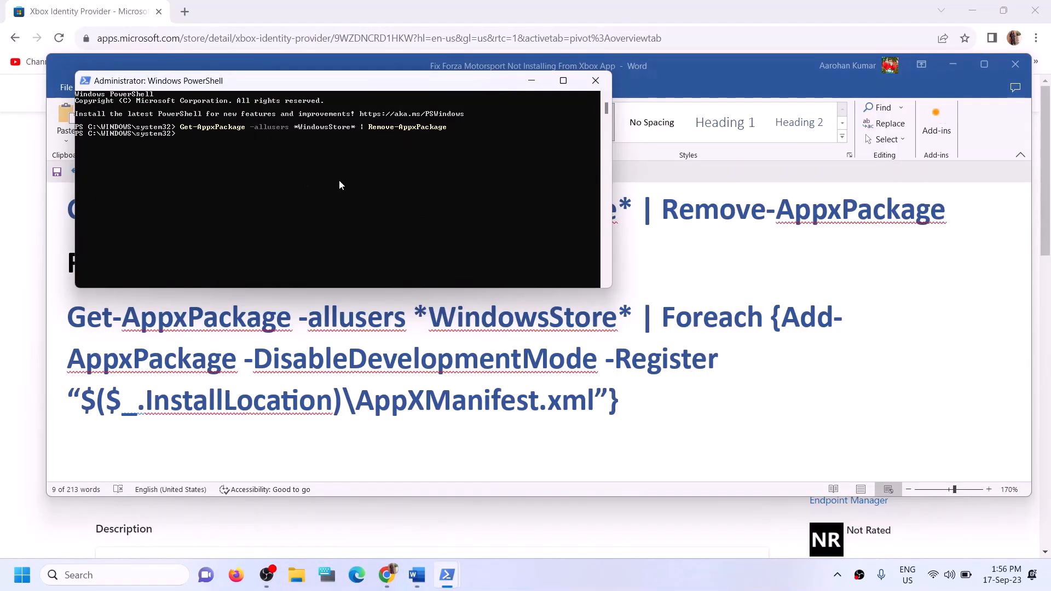
key("alt+Tab")
left_click_drag(112, 252, 364, 267)
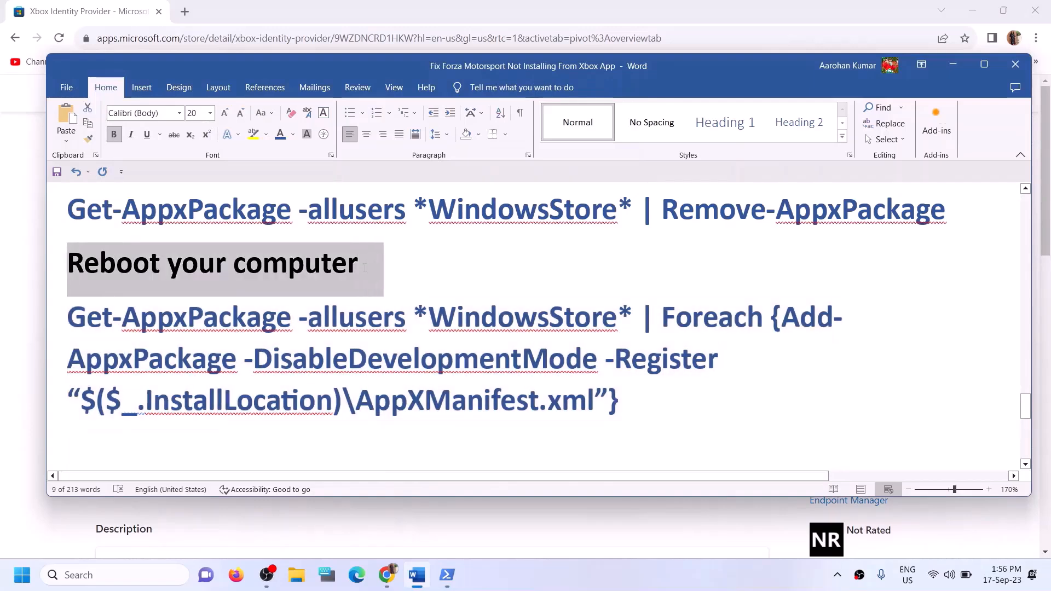
left_click(441, 578)
mouse_move(441, 579)
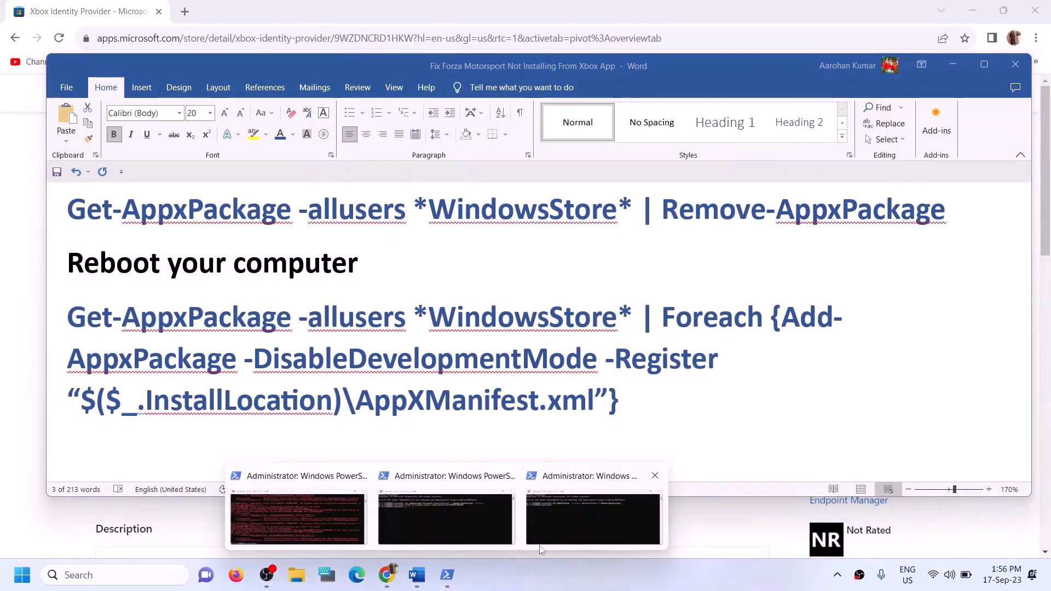
left_click(540, 542)
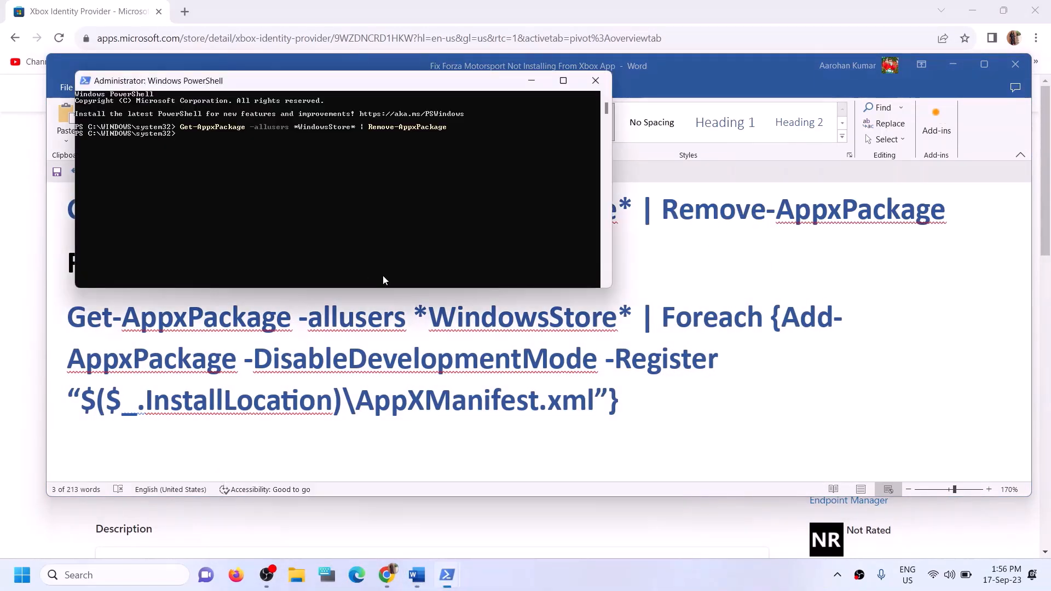
right_click(209, 164)
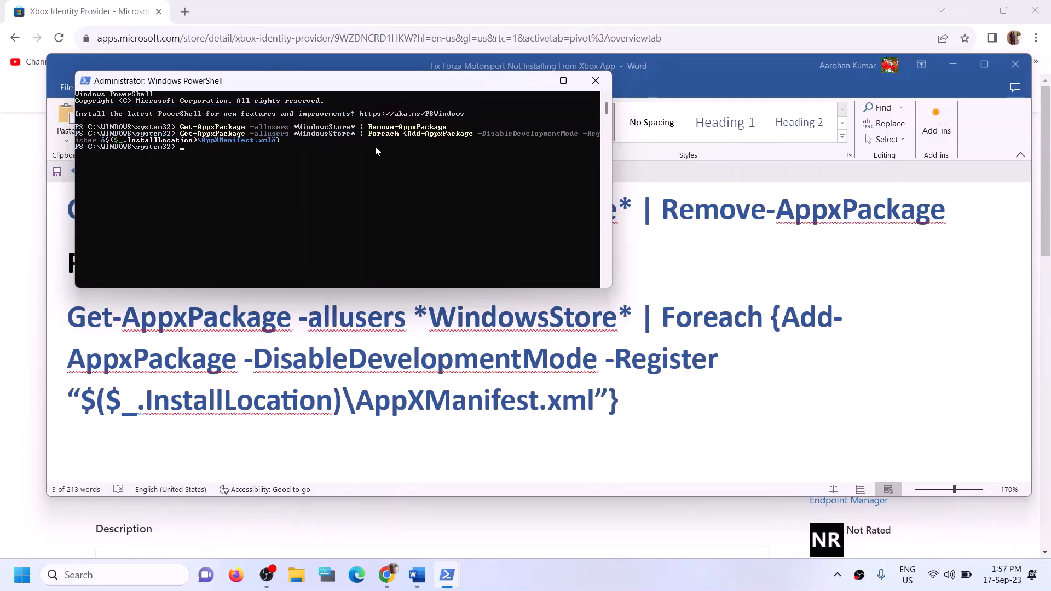
left_click(104, 575)
type("s")
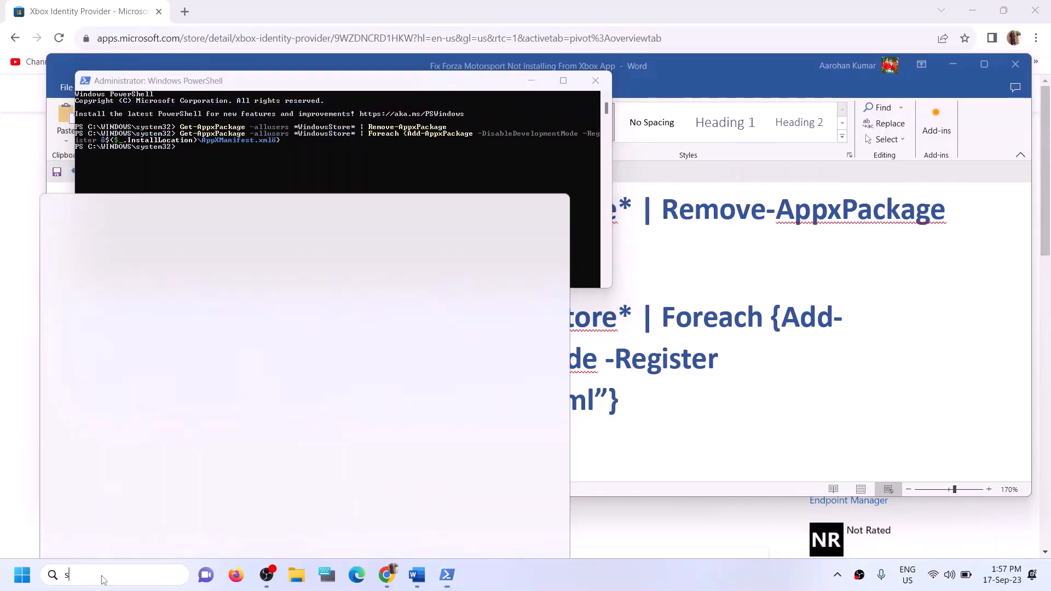
type("tore")
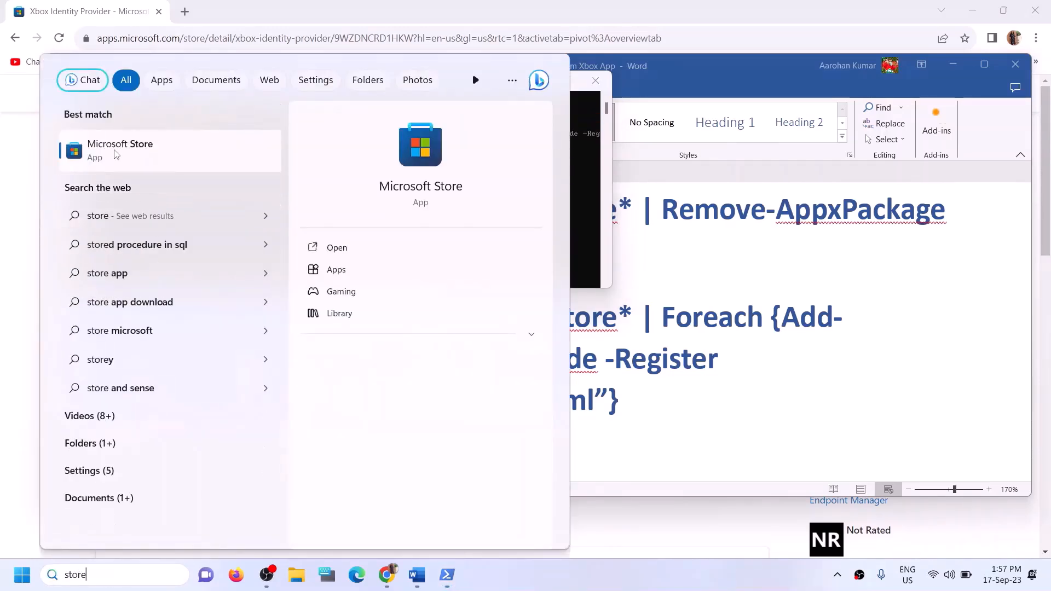
left_click(685, 395)
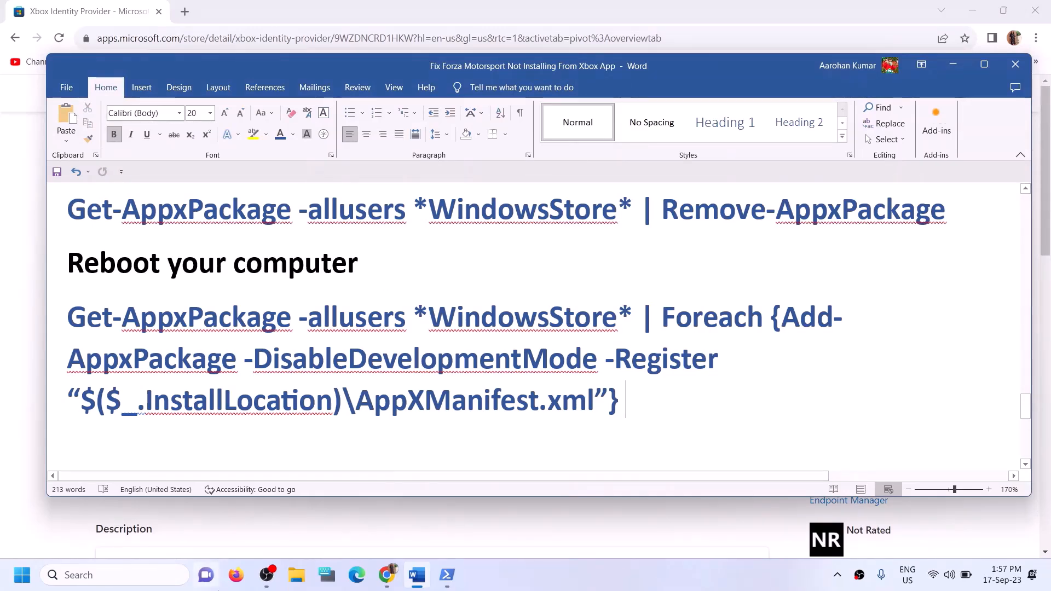
Step: Find Microsoft Store through Windows search, open it, and maximize its window
left_click(129, 572)
type("store")
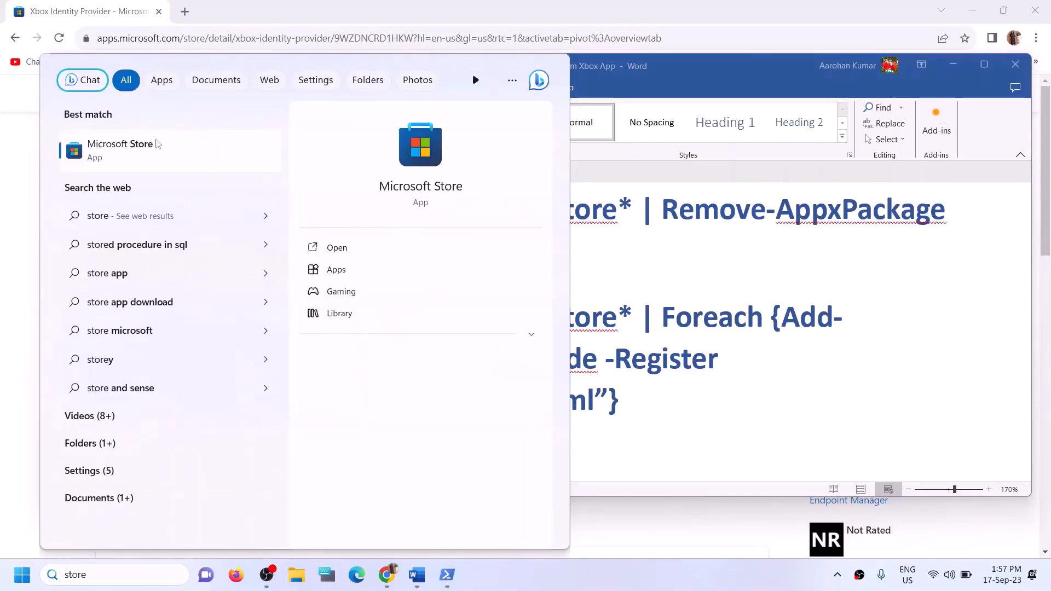
left_click(436, 148)
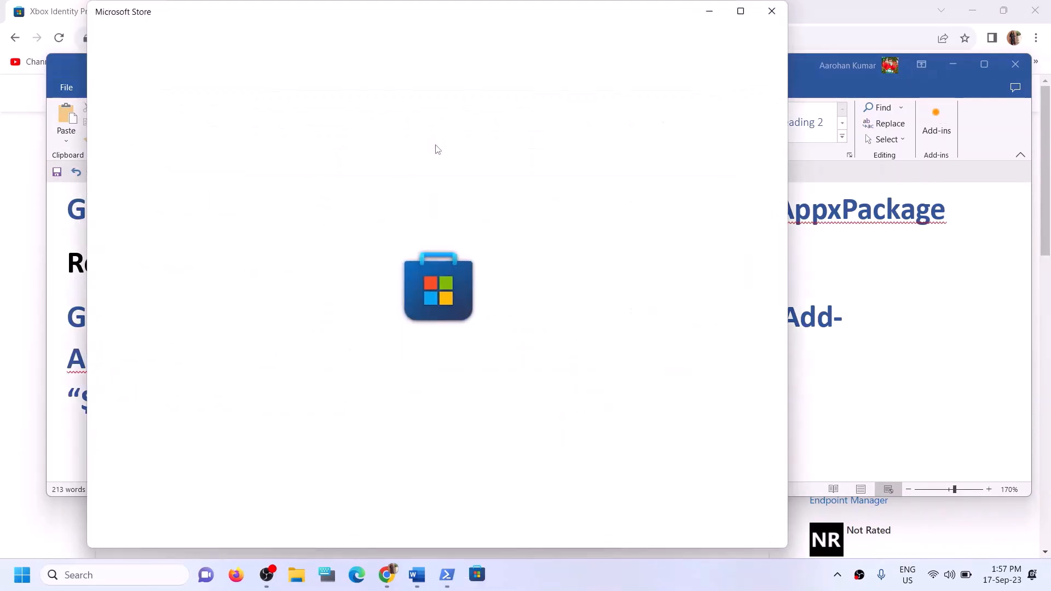
left_click(739, 12)
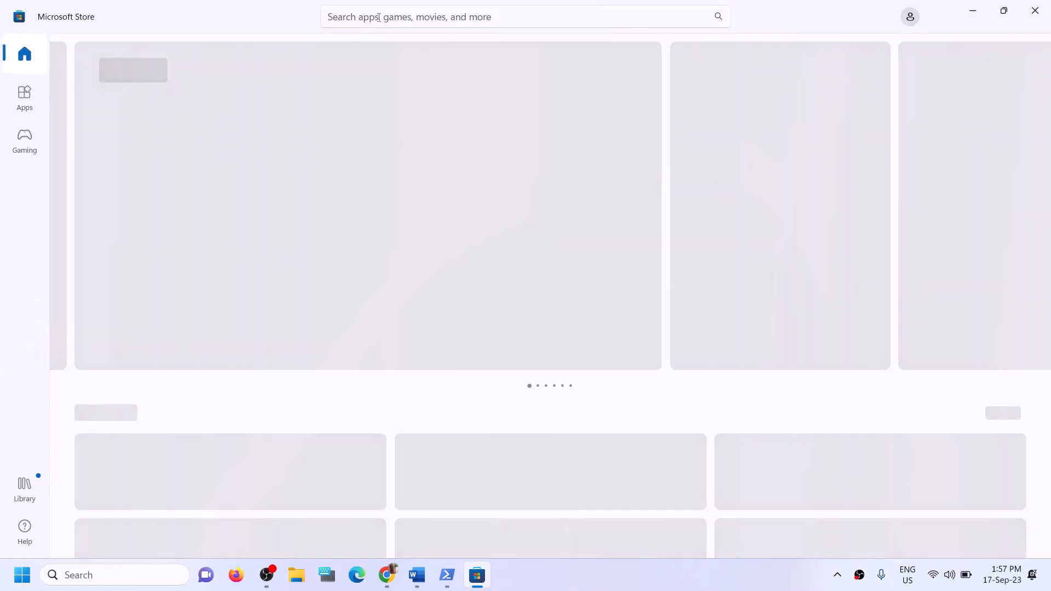
Step: Search Microsoft Store for "xbox", start installing the Xbox app, and allow Host Process for Windows Services to make changes
left_click(377, 17)
type("xbox")
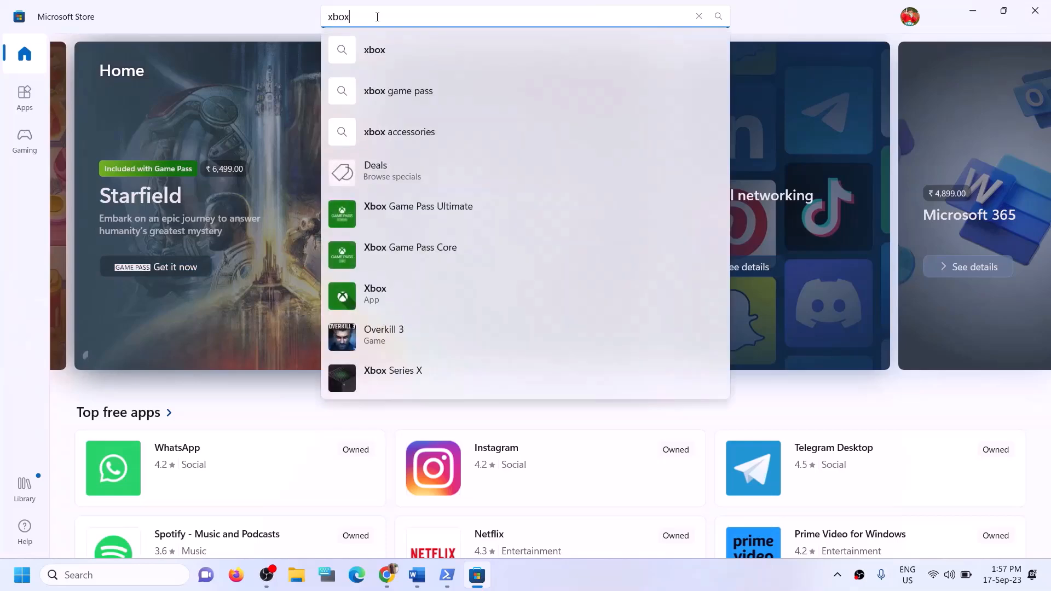
left_click(386, 287)
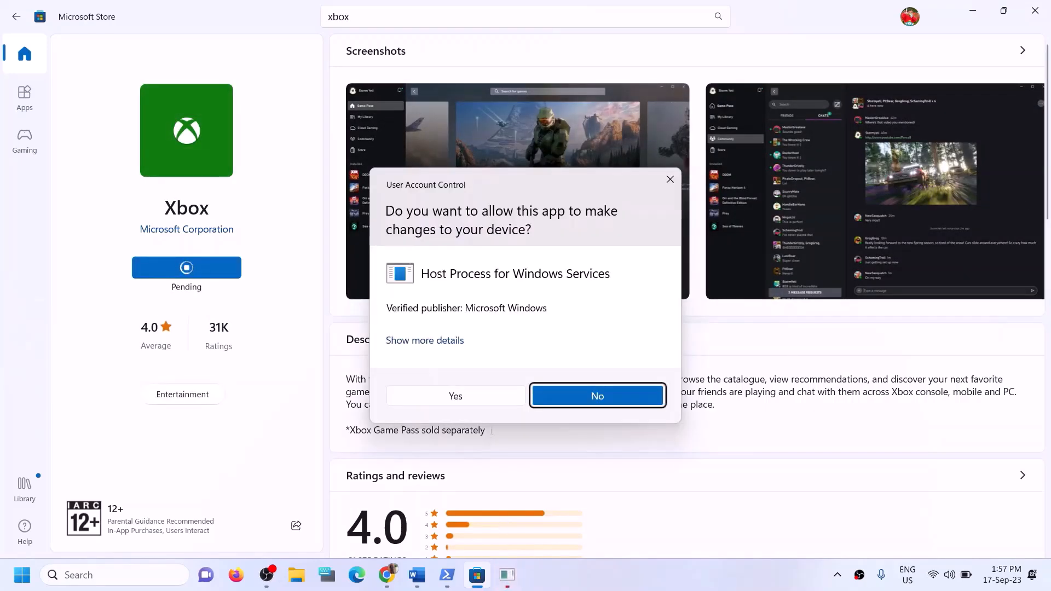
left_click(447, 390)
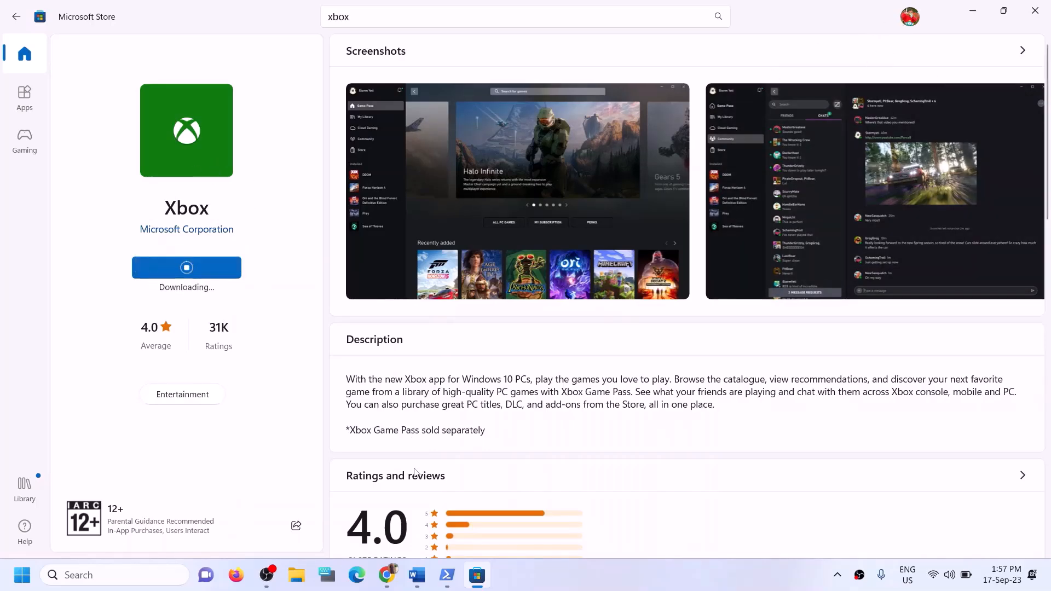
Step: Switch to the Word guide and review Step 12 on installing to the C drive or a different drive
left_click(417, 575)
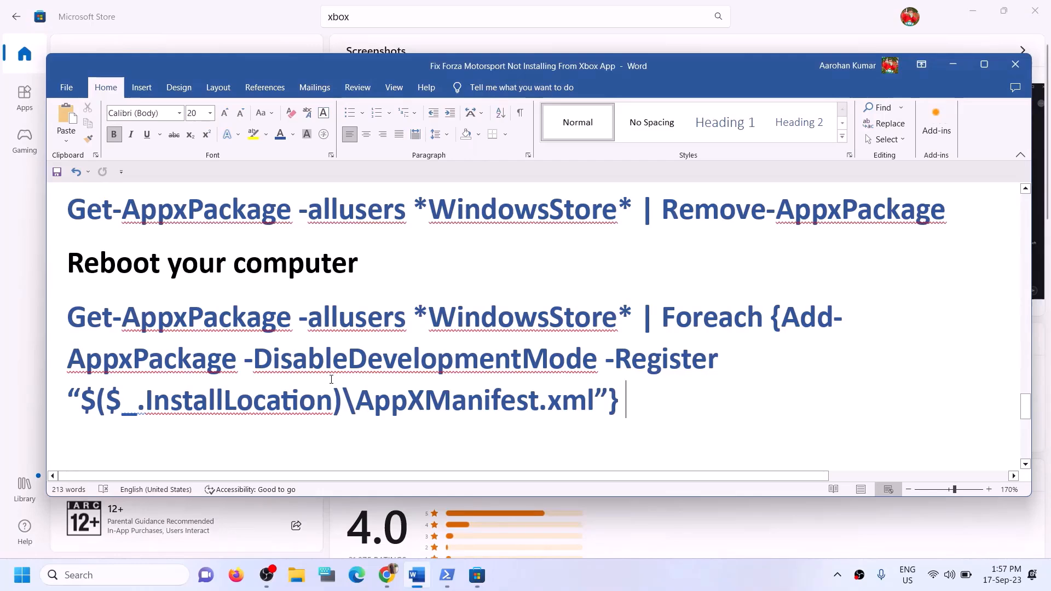
scroll(331, 379, "down", 3)
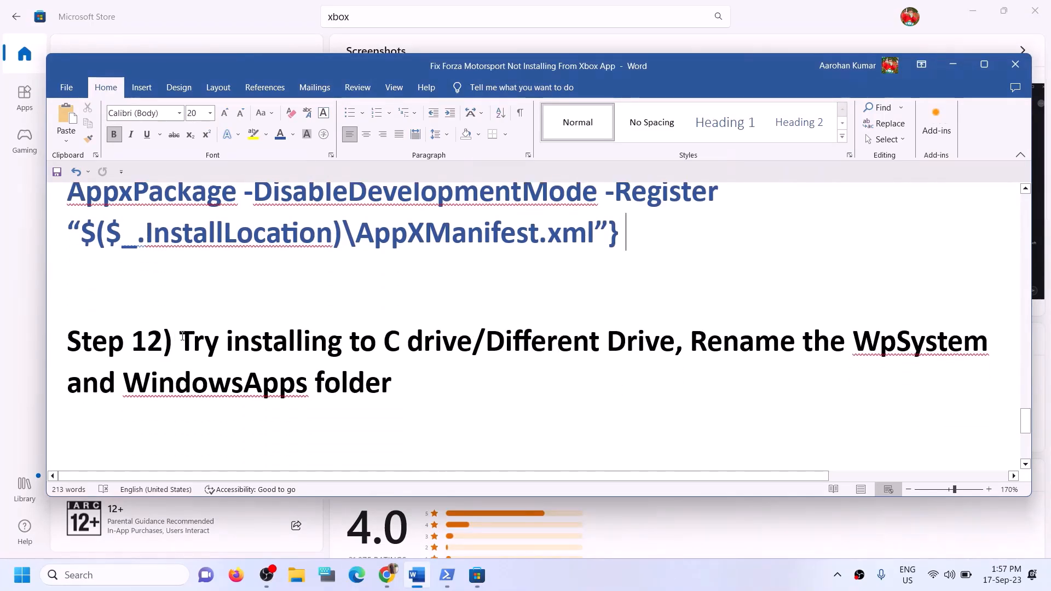
left_click_drag(182, 337, 470, 343)
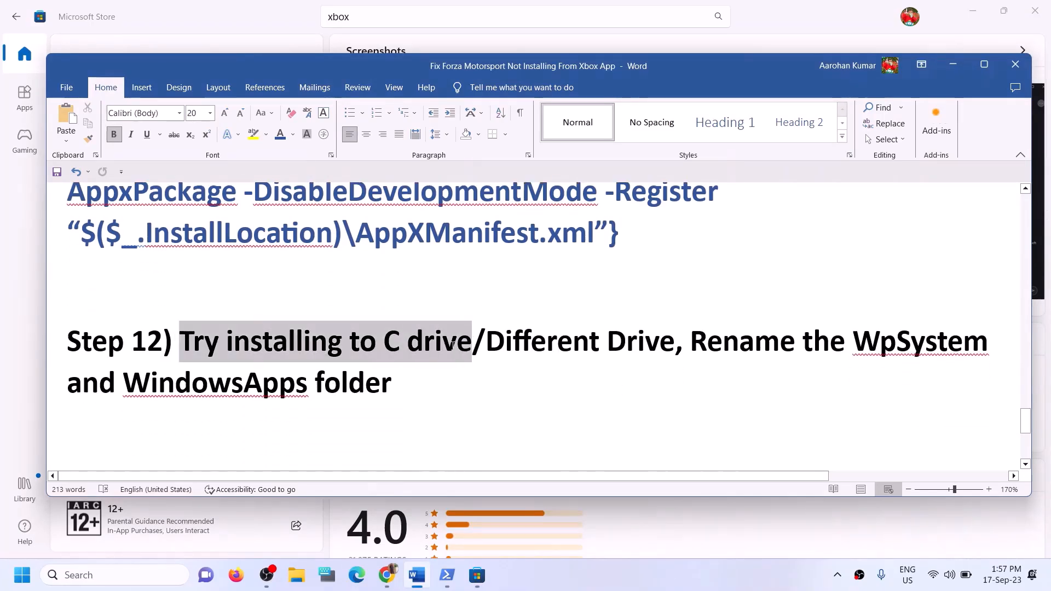
left_click(505, 349)
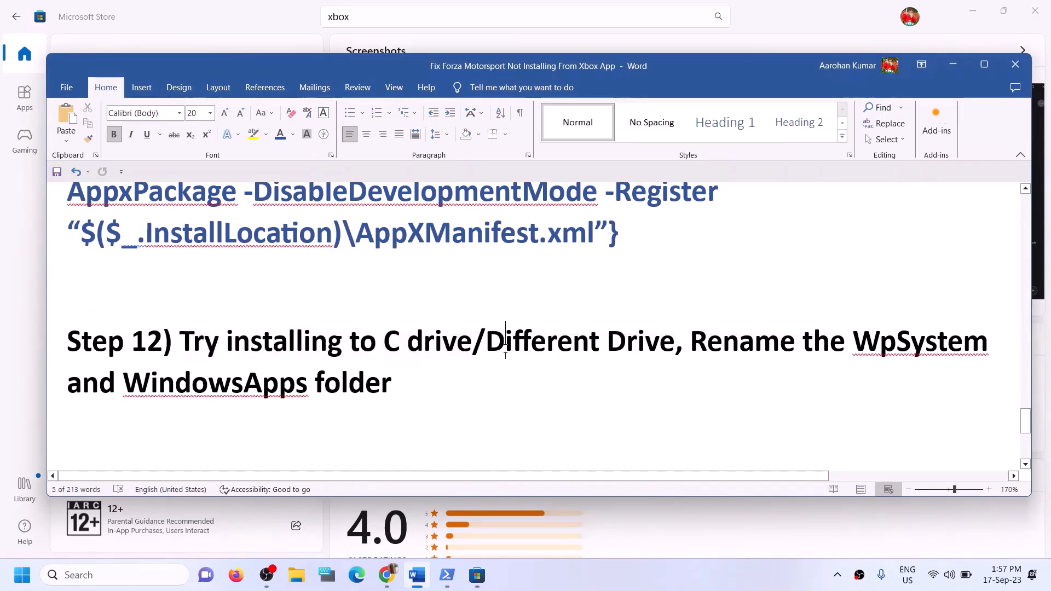
left_click(297, 575)
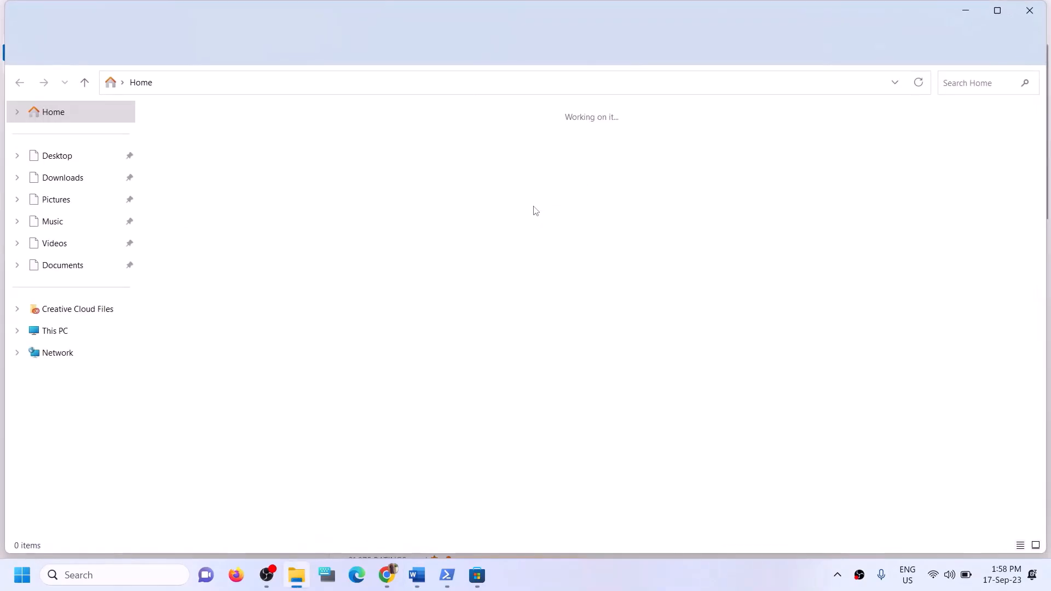
left_click(1030, 10)
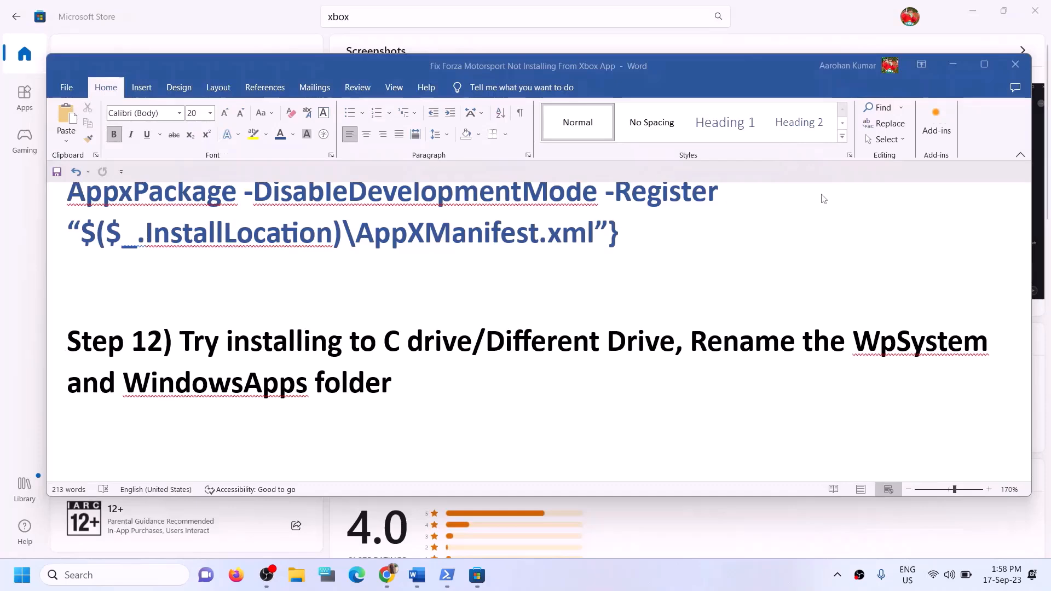
Step: Open Windows Settings and look through the Advanced app settings and Installed apps pages
key("super+i")
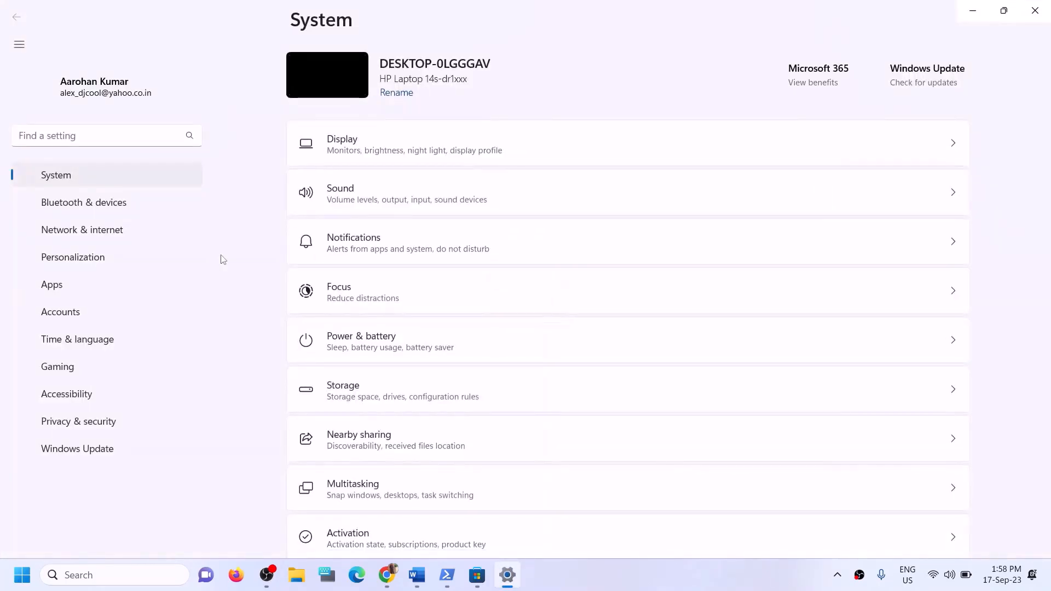
left_click(73, 265)
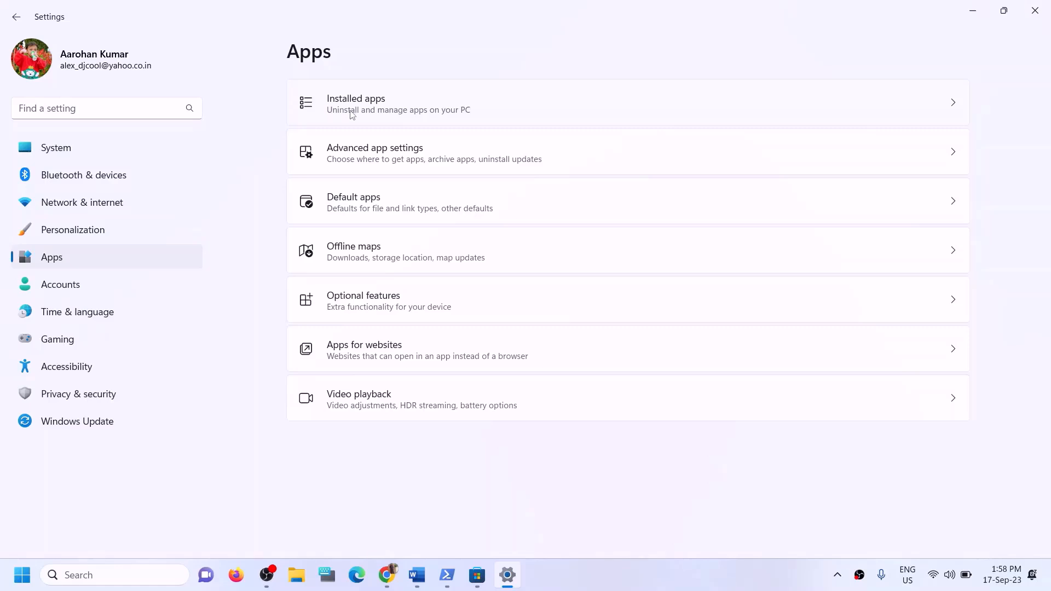
left_click(400, 162)
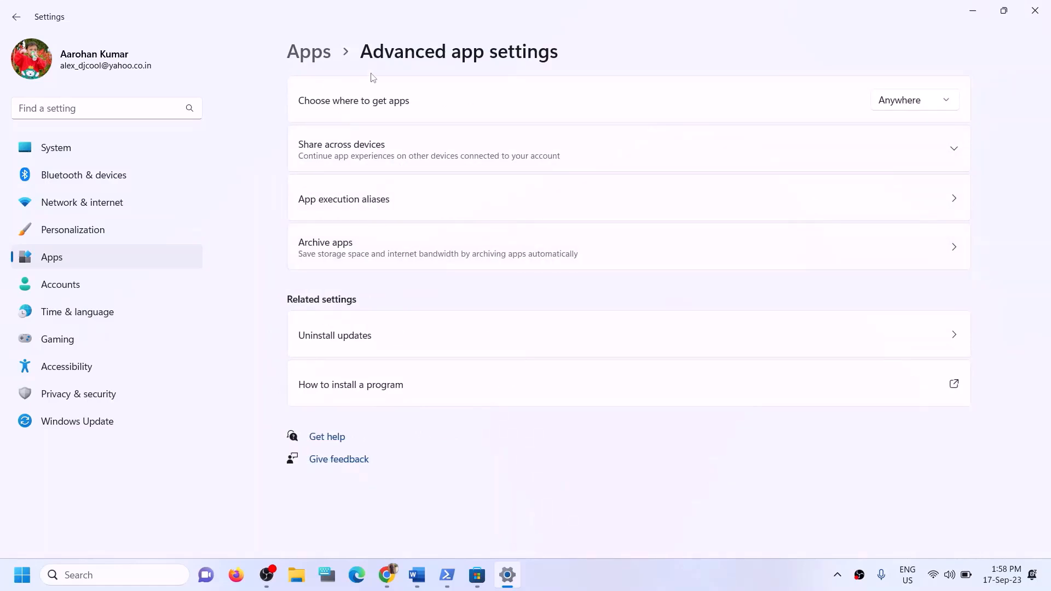
left_click(324, 57)
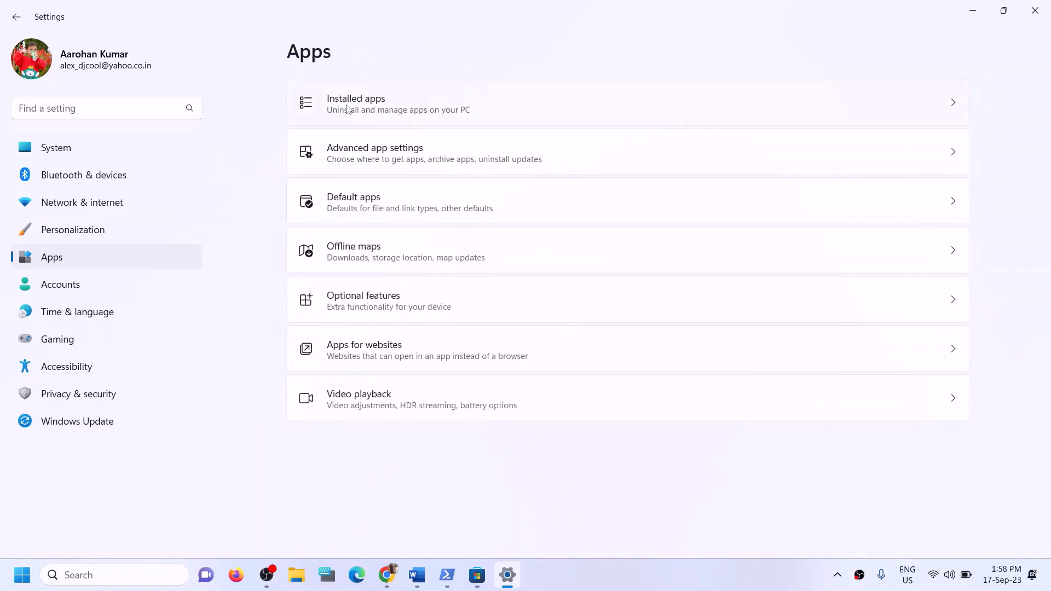
left_click(347, 109)
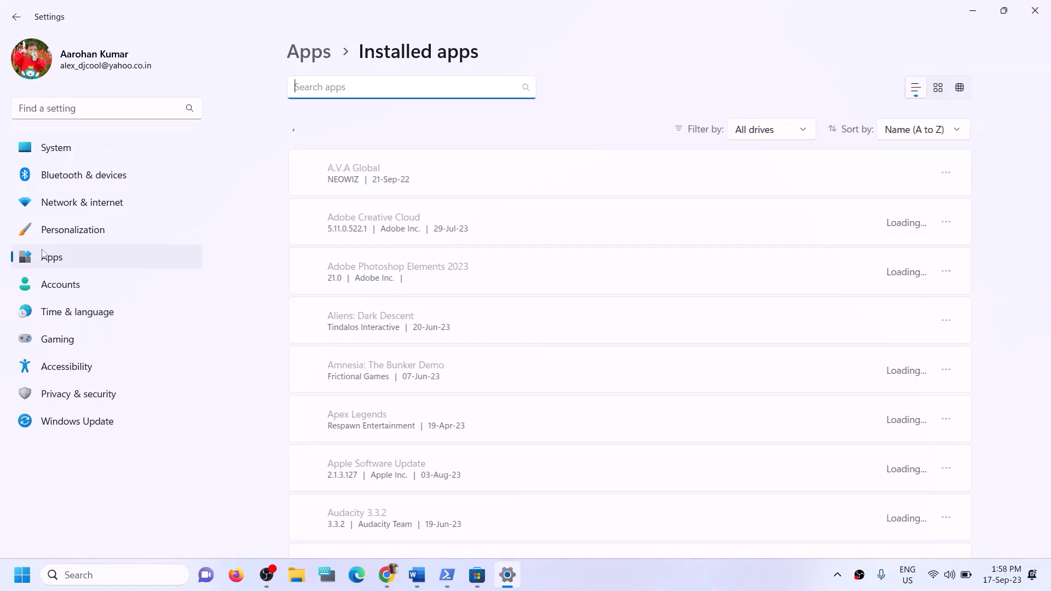
Step: Open the "Where new content is saved" page from the advanced storage settings of the System section
left_click(57, 155)
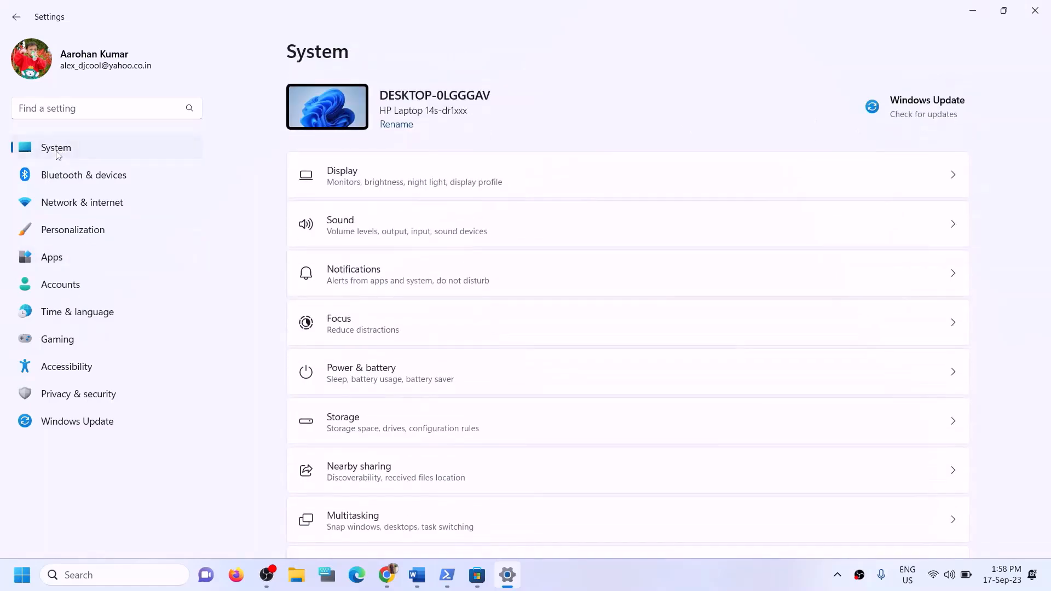
scroll(396, 200, "down", 4)
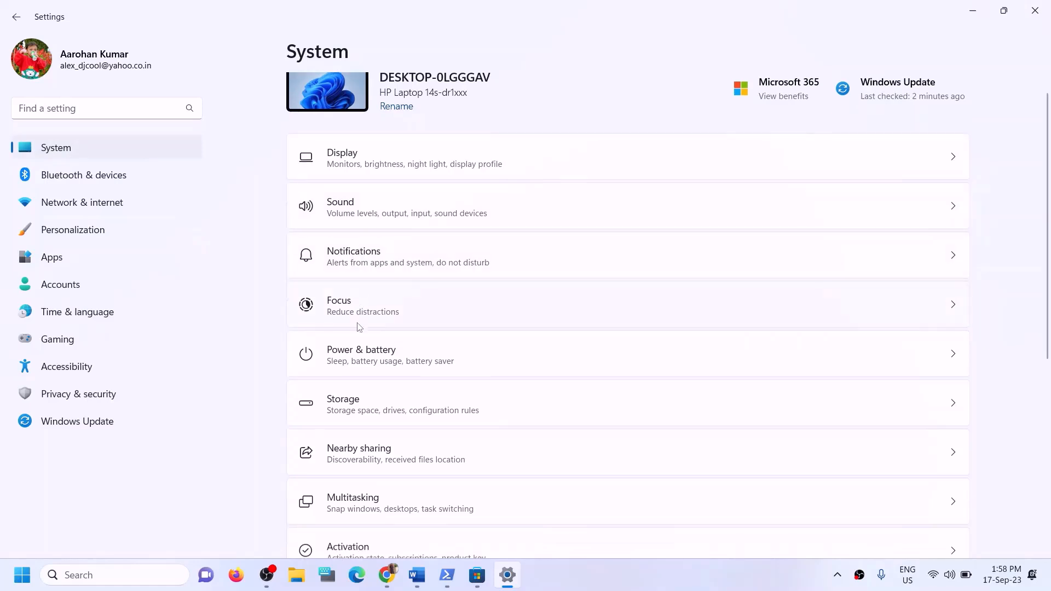
left_click(375, 204)
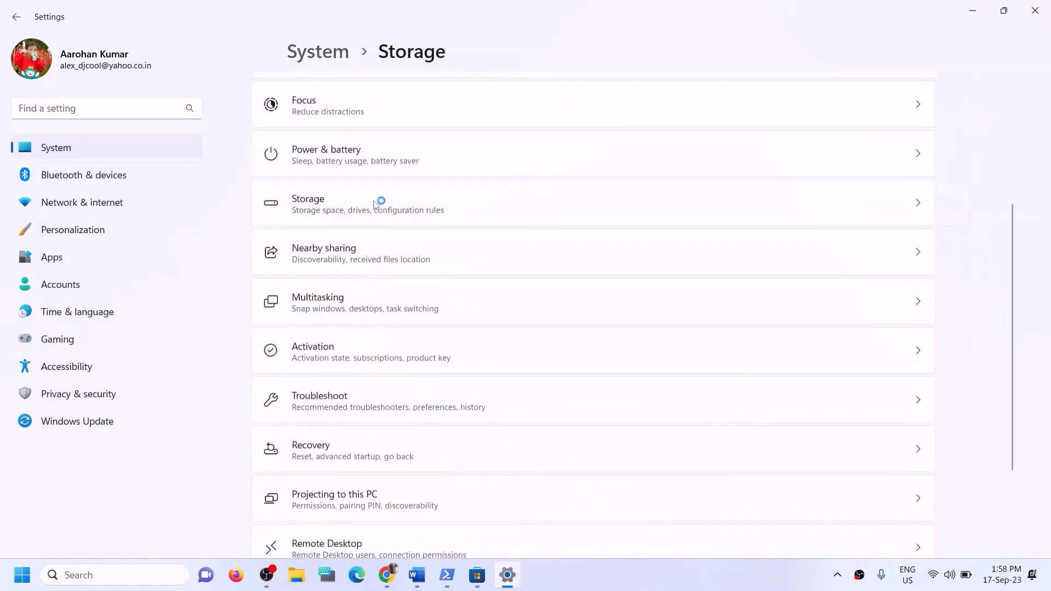
scroll(465, 321, "down", 5)
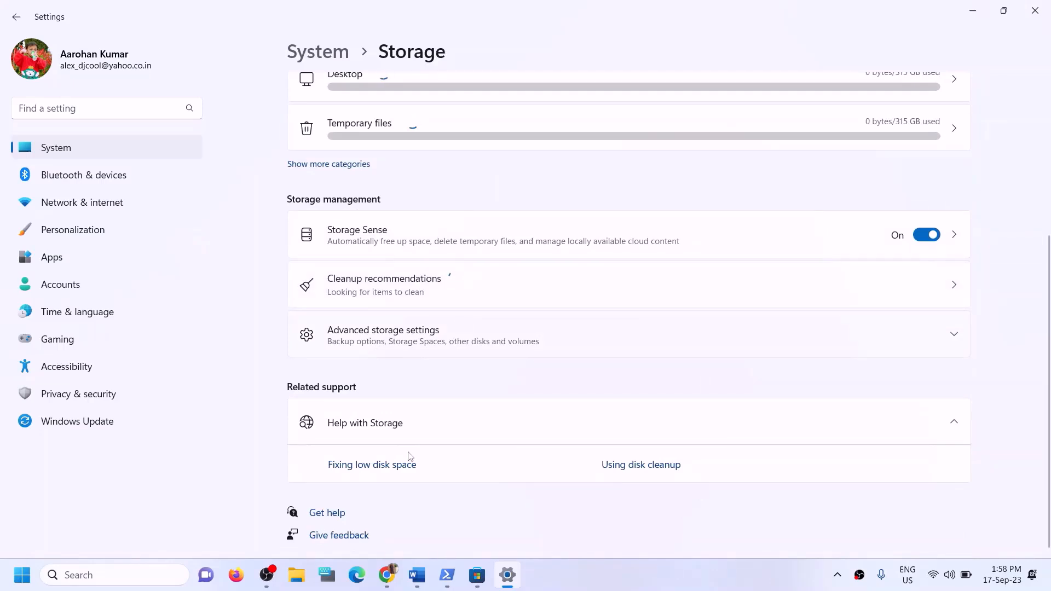
left_click(399, 332)
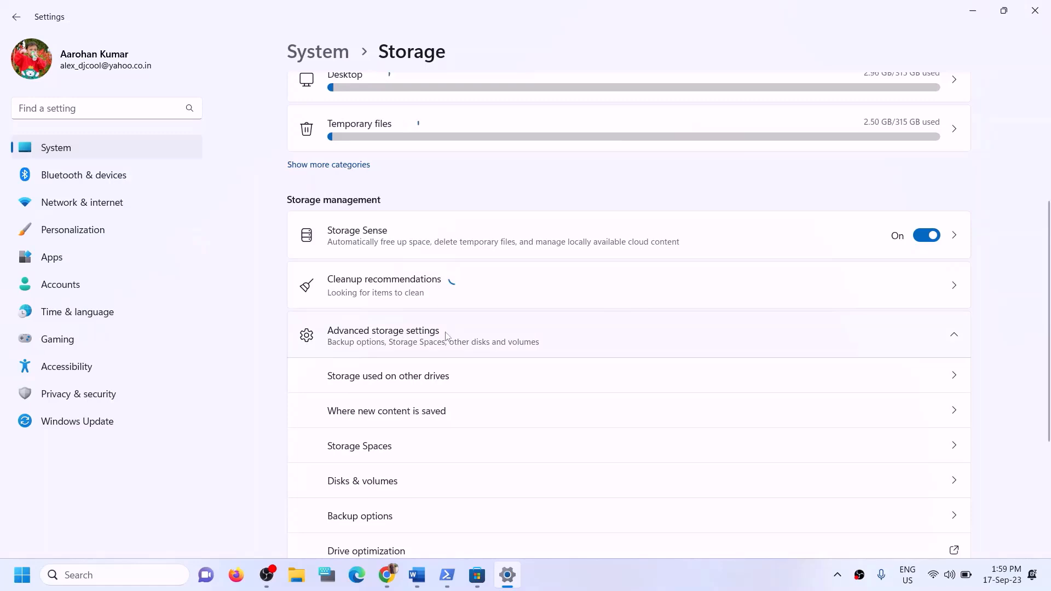
scroll(429, 364, "down", 2)
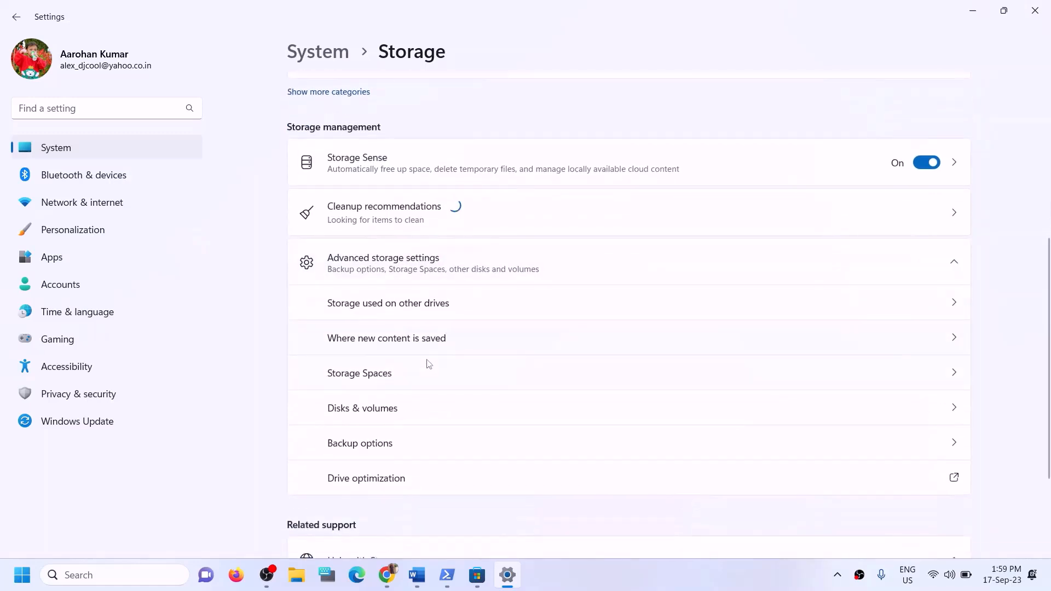
left_click(379, 346)
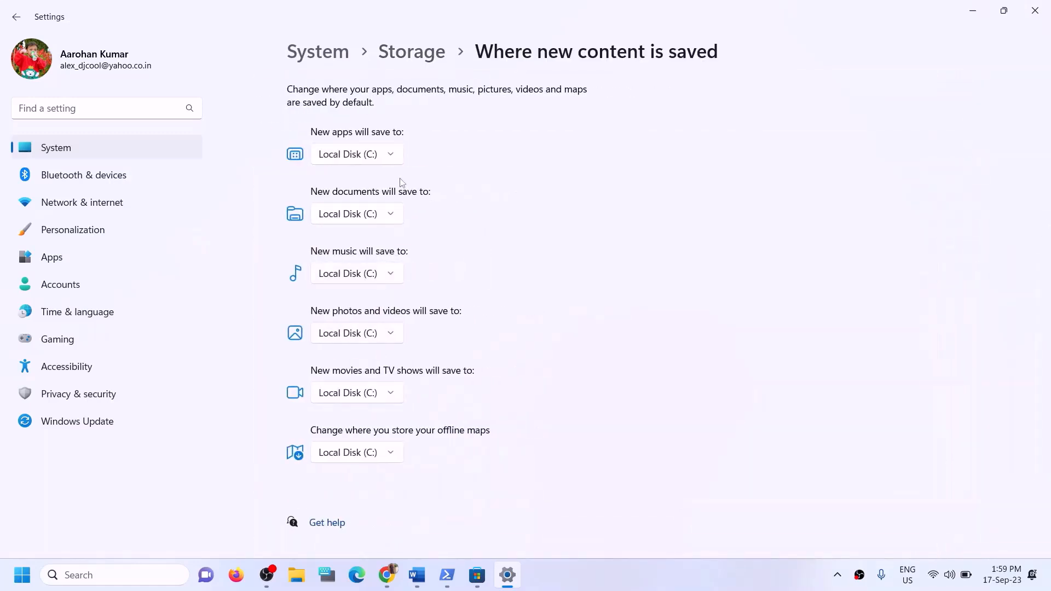
Step: Check the drives offered for saving new apps and compare with the C drive instruction in Step 12 of the Word guide
left_click(396, 162)
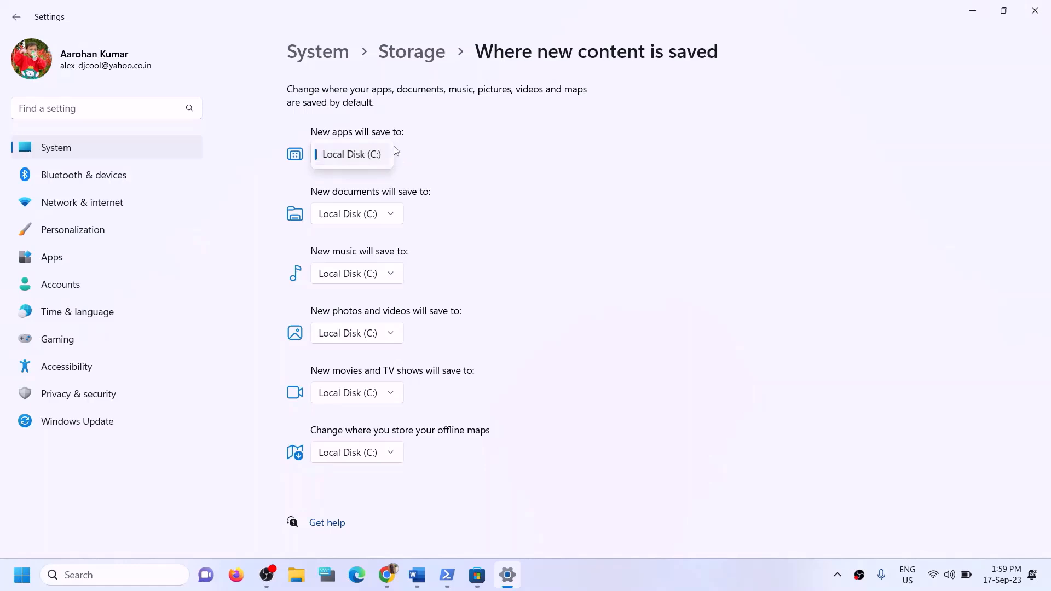
left_click(438, 230)
left_click(416, 575)
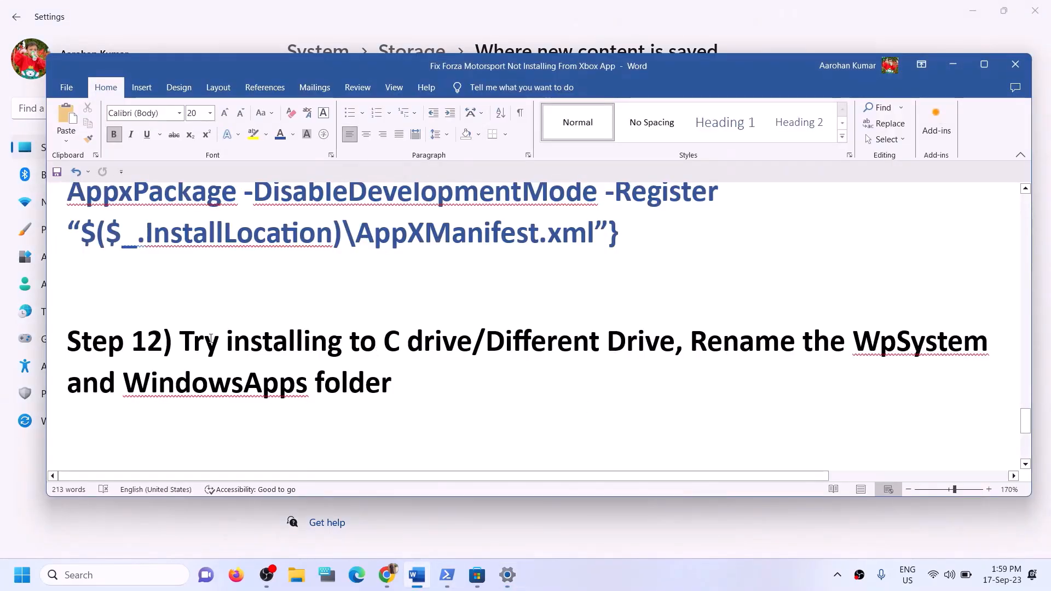
left_click_drag(180, 342, 472, 342)
left_click(951, 67)
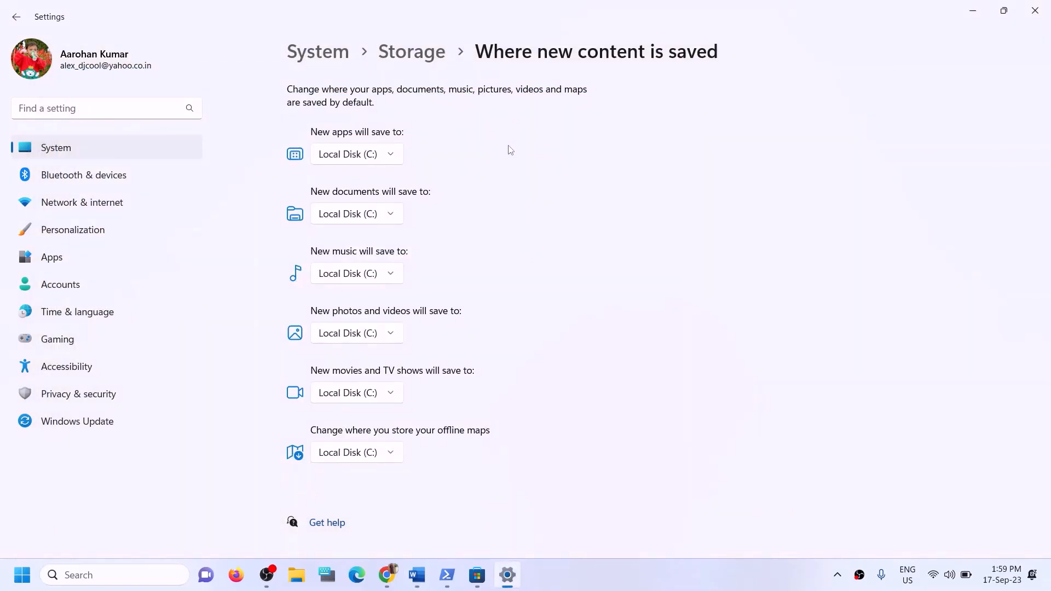
Step: Choose Local Disk (C:) as the save location for new apps and recheck the available drive choices
left_click(393, 155)
left_click(348, 160)
left_click(400, 160)
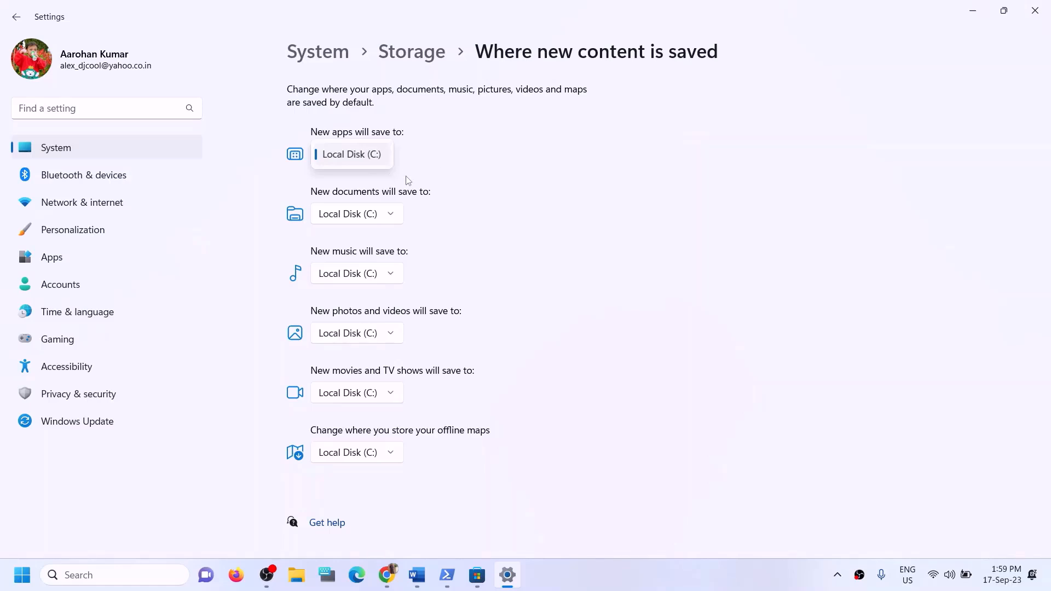
left_click(443, 170)
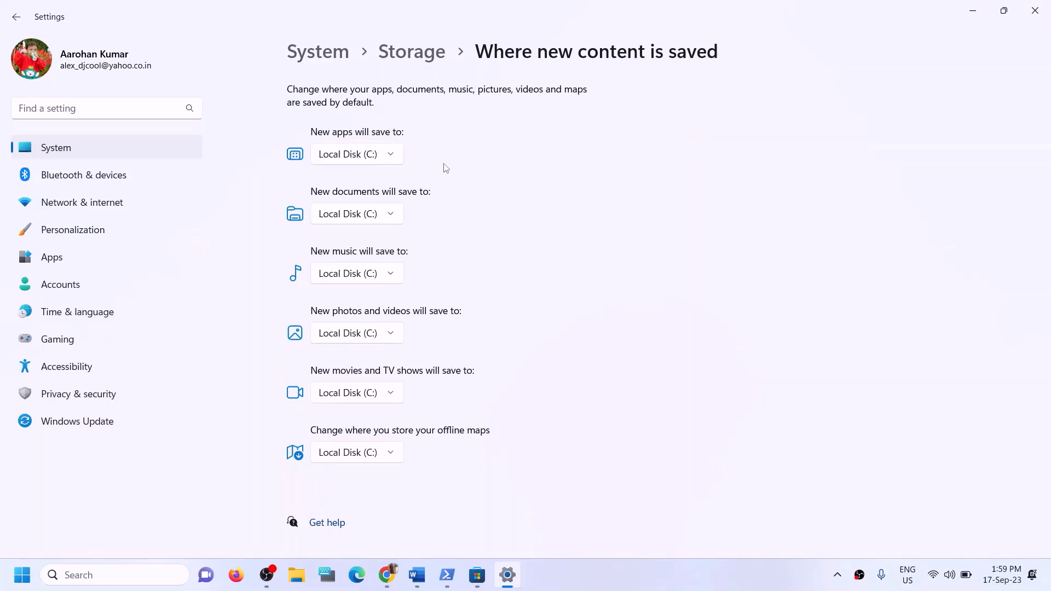
left_click(393, 162)
left_click(685, 164)
Step: Return to the Word guide and highlight the "installing to C drive" wording in Step 12
left_click(430, 574)
left_click(203, 341)
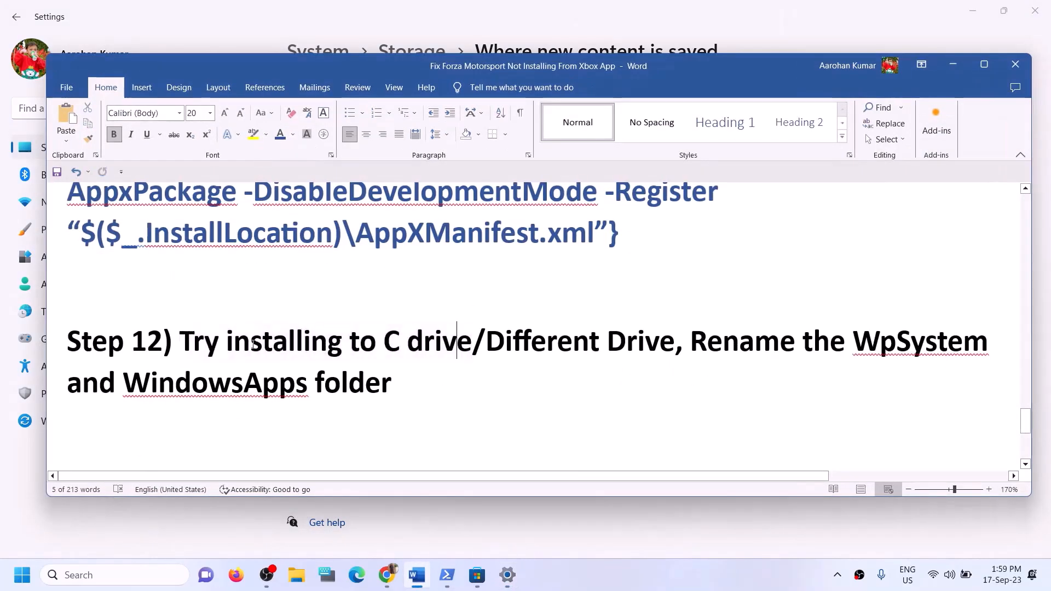
left_click_drag(204, 341, 472, 342)
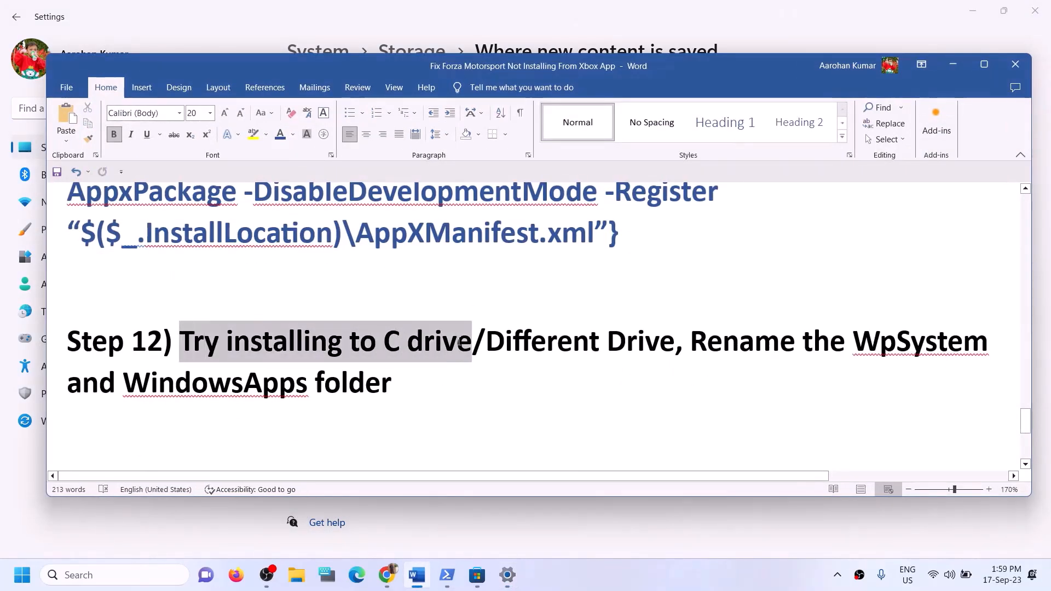
left_click(393, 382)
left_click_drag(228, 342, 472, 342)
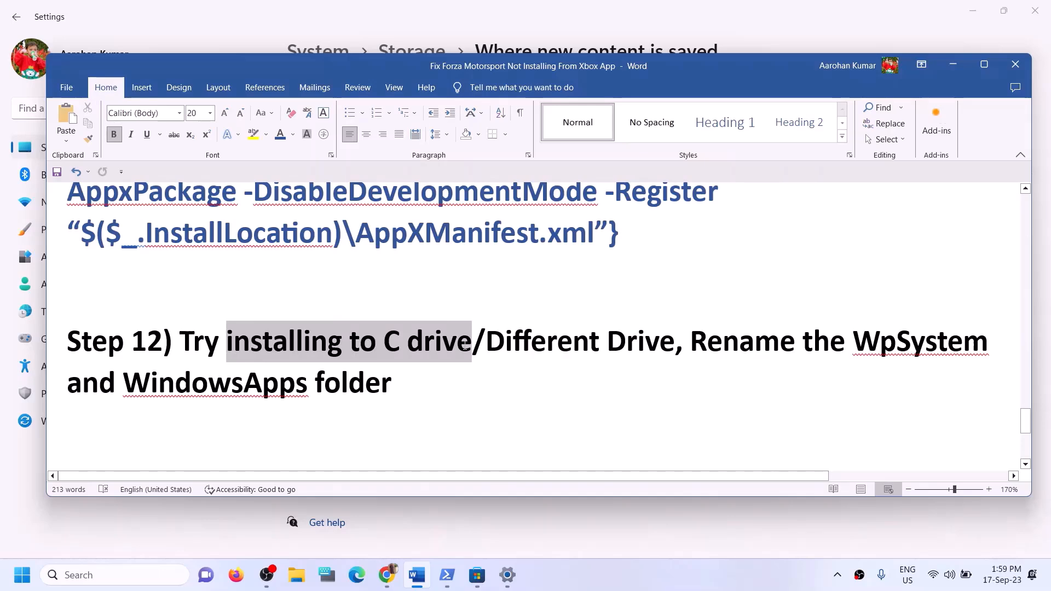
Step: Highlight the "Different Drive" wording in Step 12 of the Word guide and return to the save location settings
left_click(486, 342)
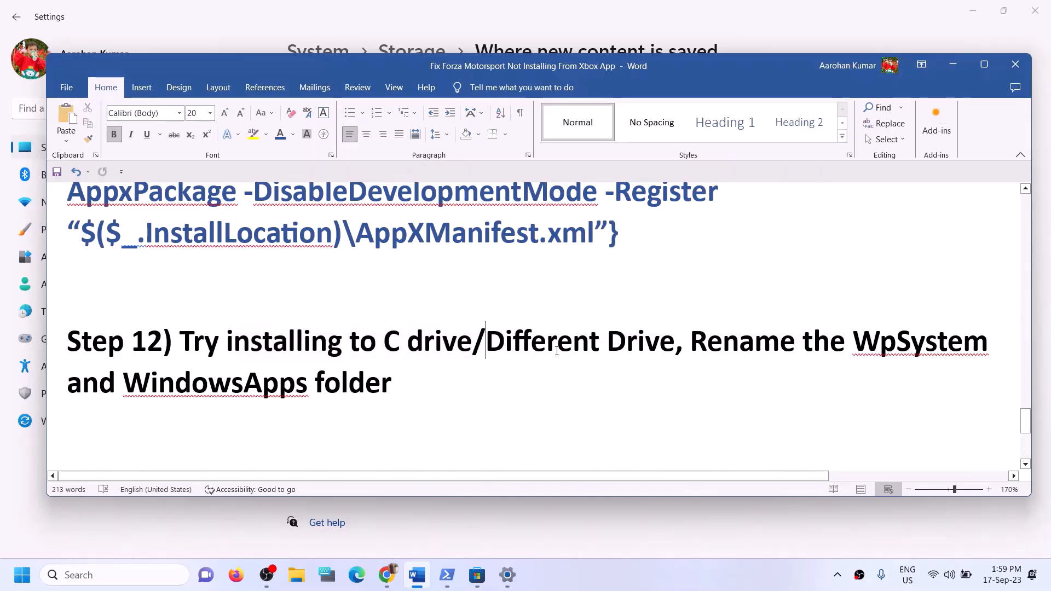
left_click_drag(485, 342, 660, 344)
left_click(951, 66)
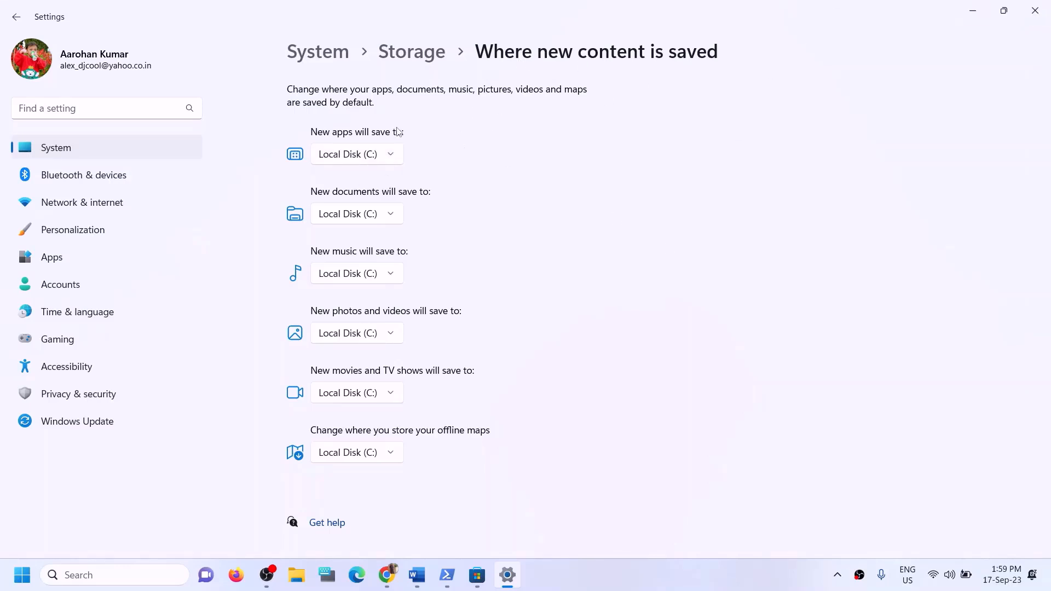
Step: Set the save location for new apps to Local Disk (D:) and close the File Explorer window that opens
left_click(392, 155)
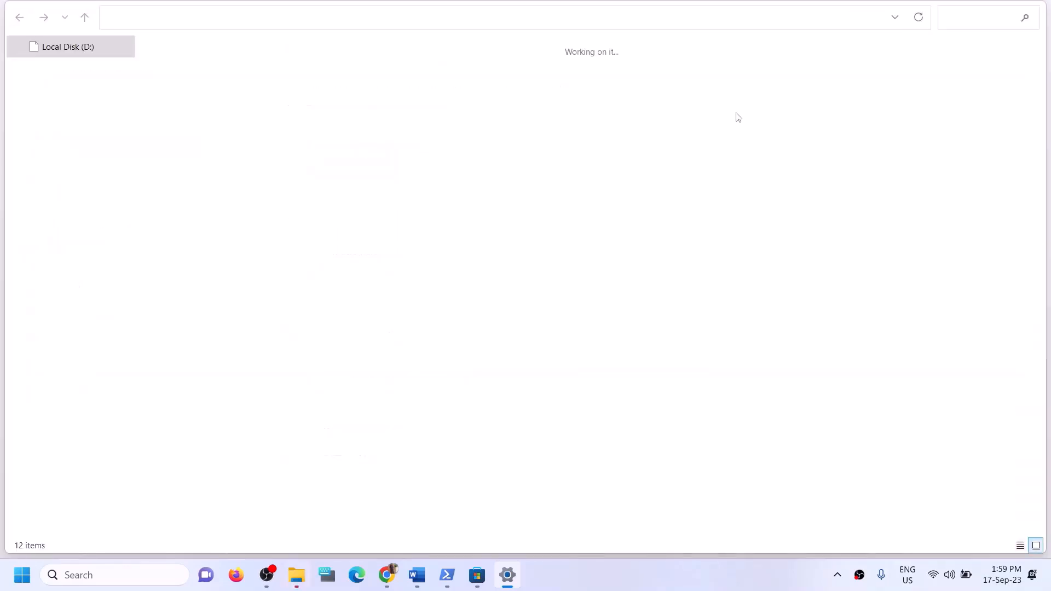
left_click(1039, 10)
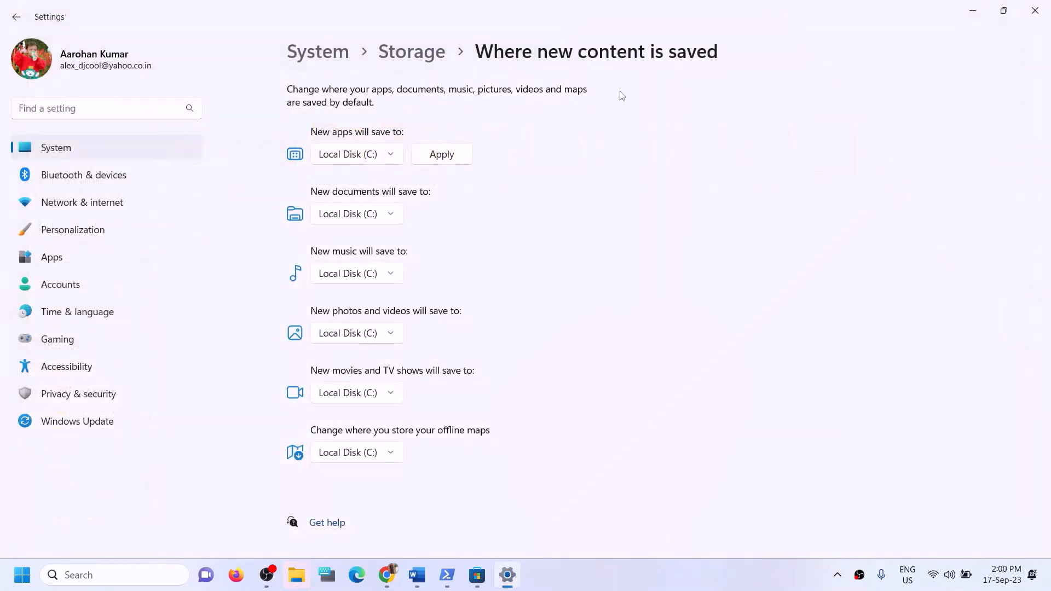
left_click(392, 159)
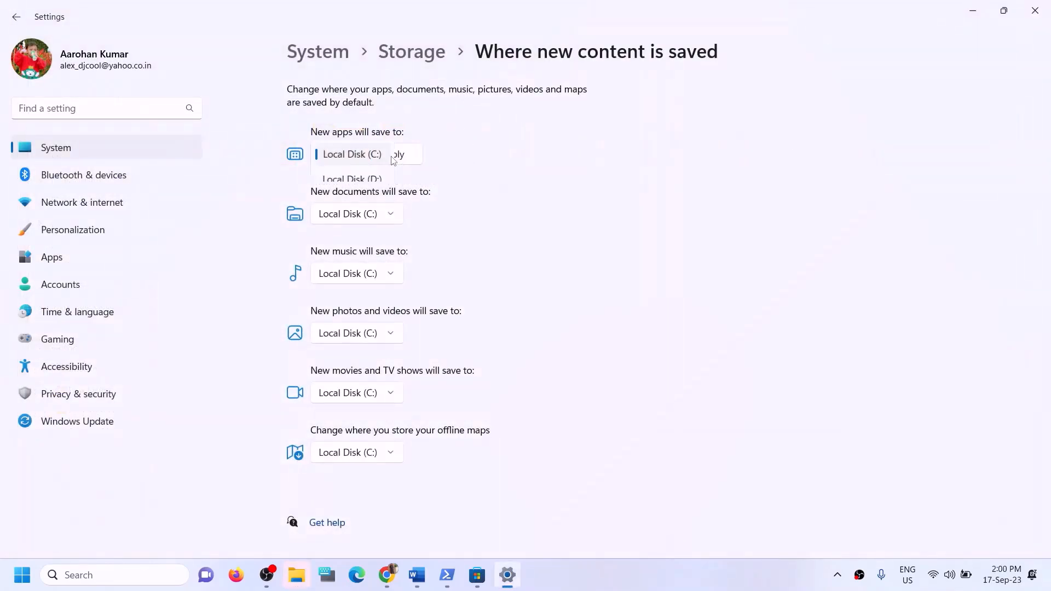
left_click(359, 181)
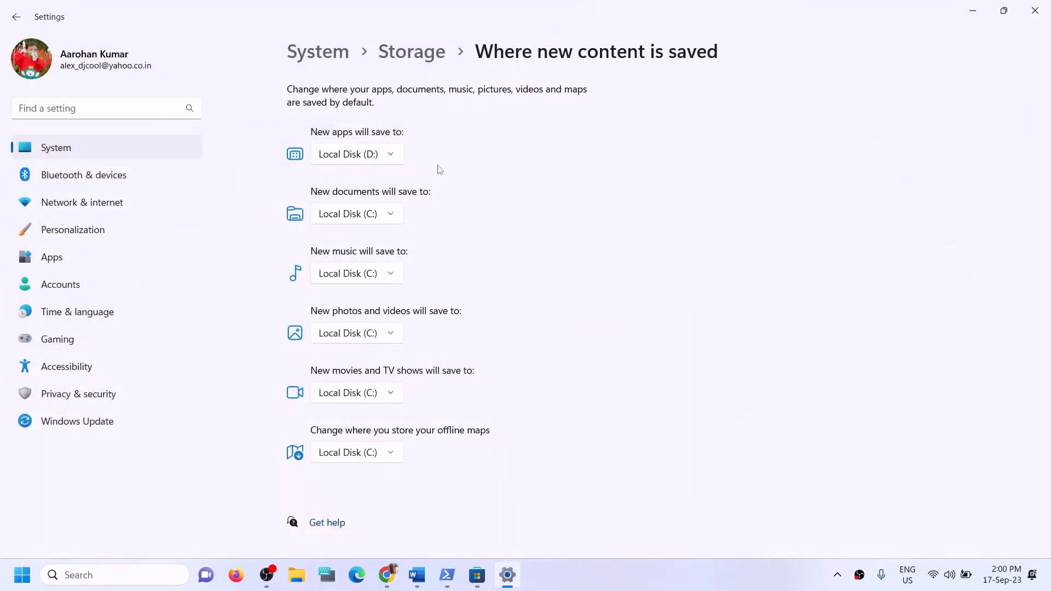
Step: Switch the save location for new apps back to Local Disk (C:) and apply it
left_click(393, 159)
left_click(362, 130)
left_click(430, 160)
Step: Apply Local Disk (D:) as the save location for new apps, recheck the drive choices and close Settings
left_click(386, 156)
left_click(365, 181)
left_click(442, 159)
left_click(395, 161)
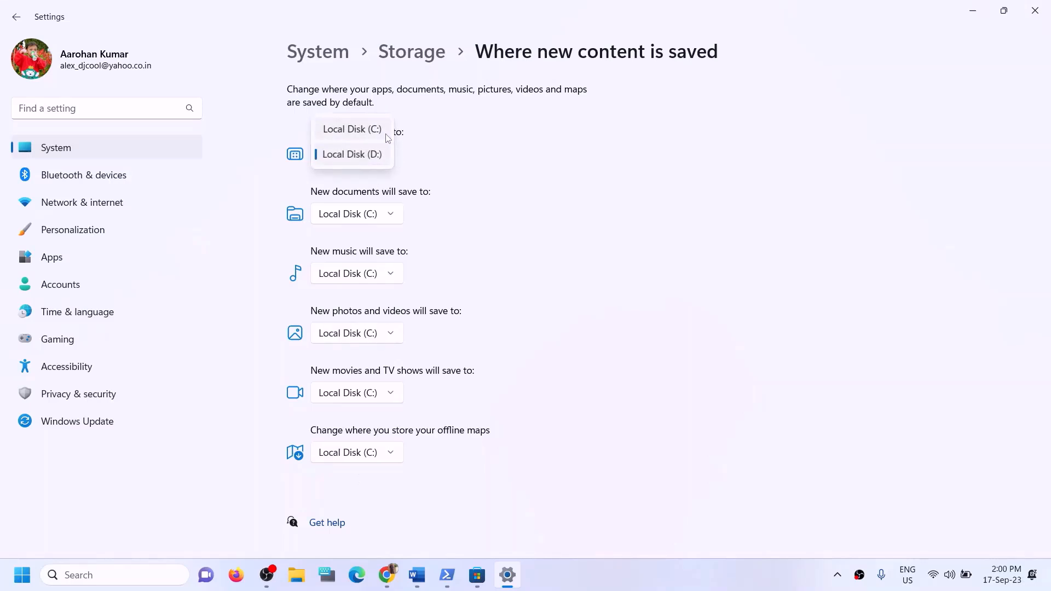
left_click(487, 164)
left_click(1035, 10)
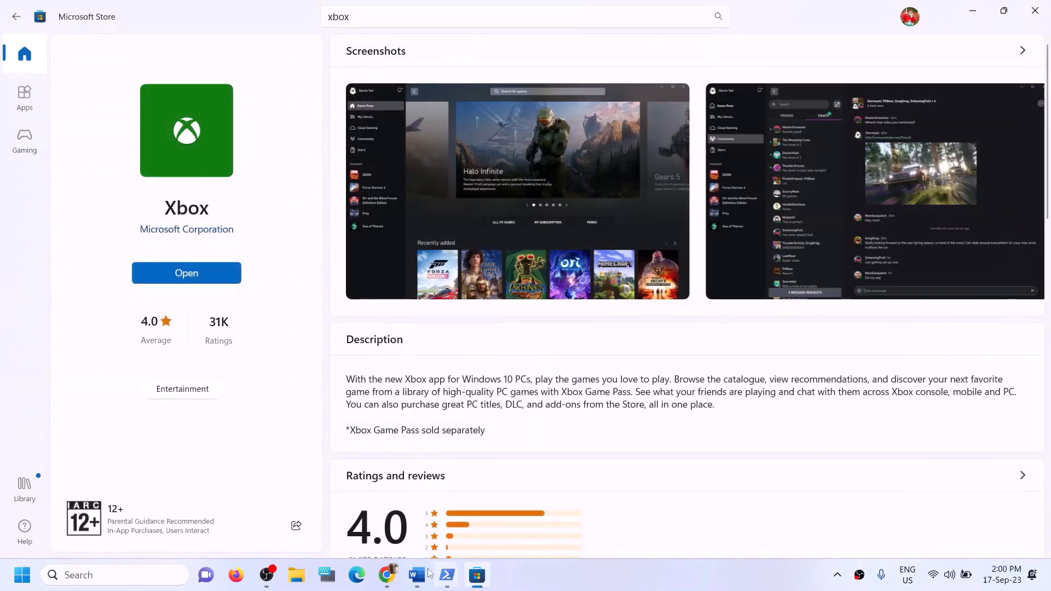
Step: Switch to the Word guide and read the Step 12 instruction on renaming the WpSystem and WindowsApps folders
left_click(418, 575)
left_click(273, 340)
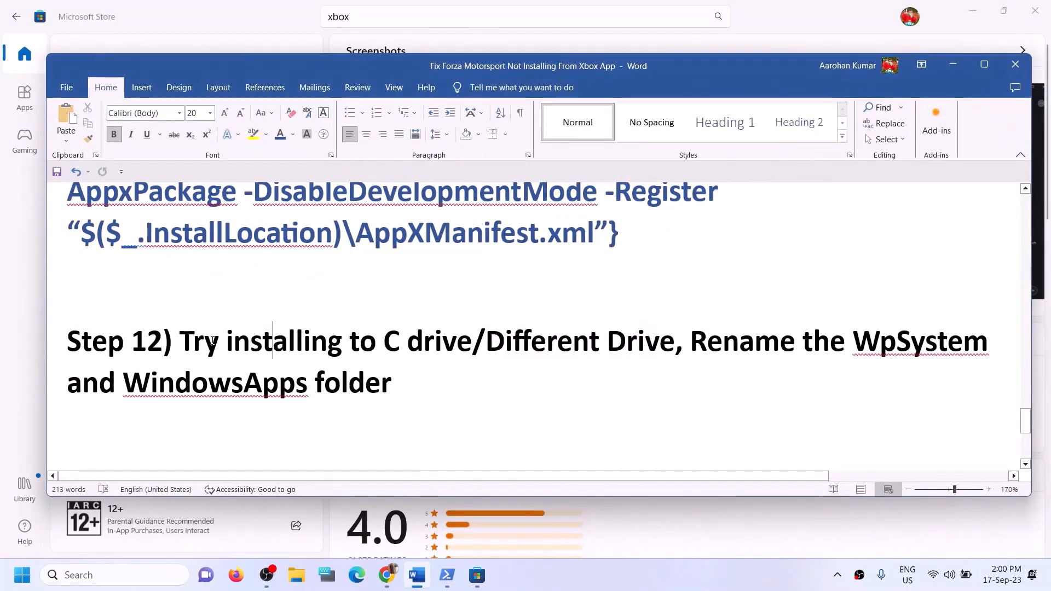
left_click_drag(212, 340, 605, 342)
left_click(619, 343)
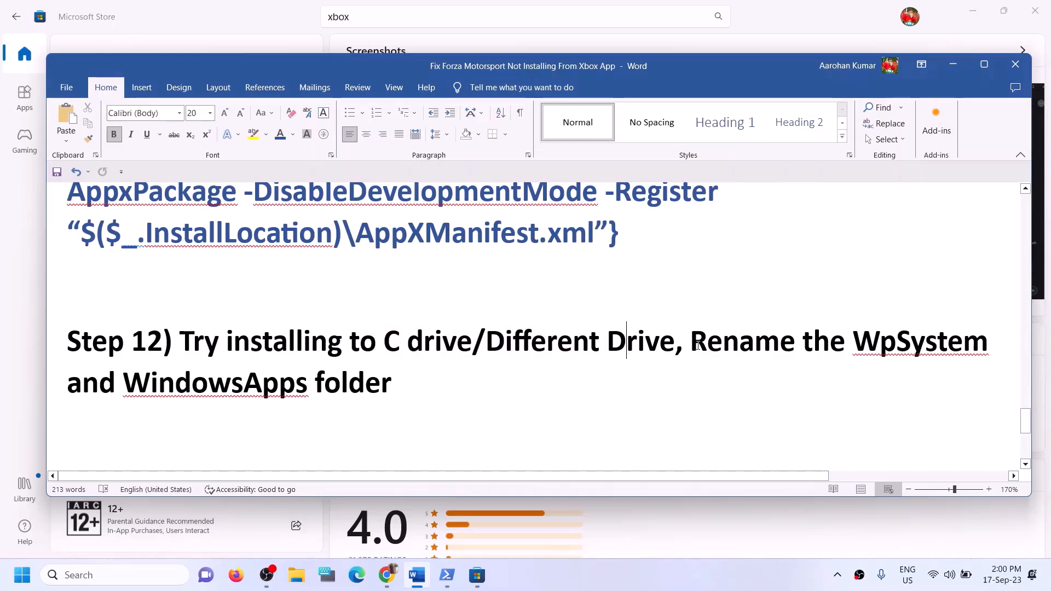
left_click_drag(691, 342, 913, 388)
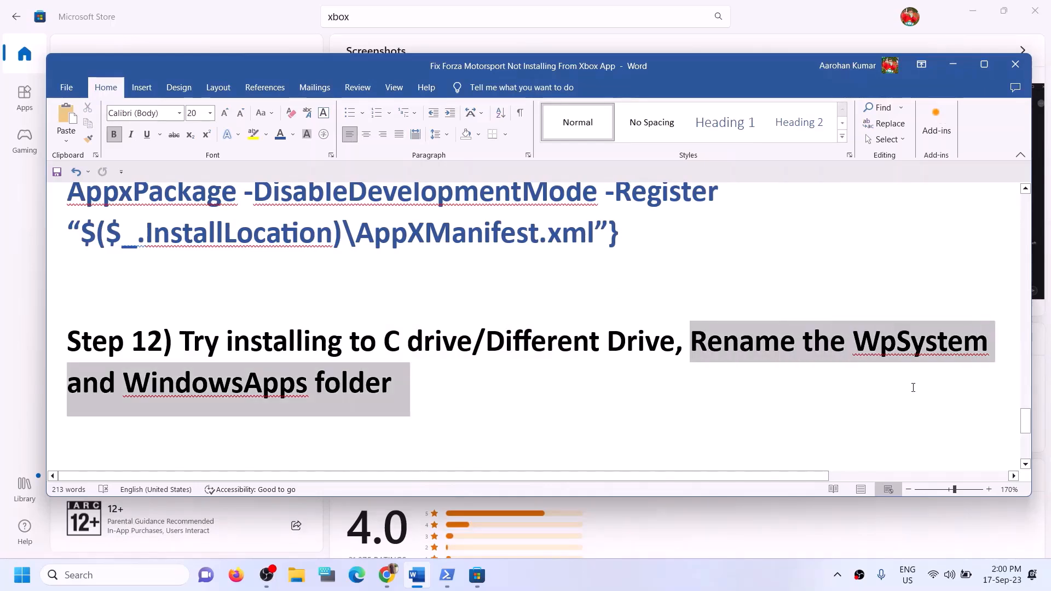
left_click(149, 403)
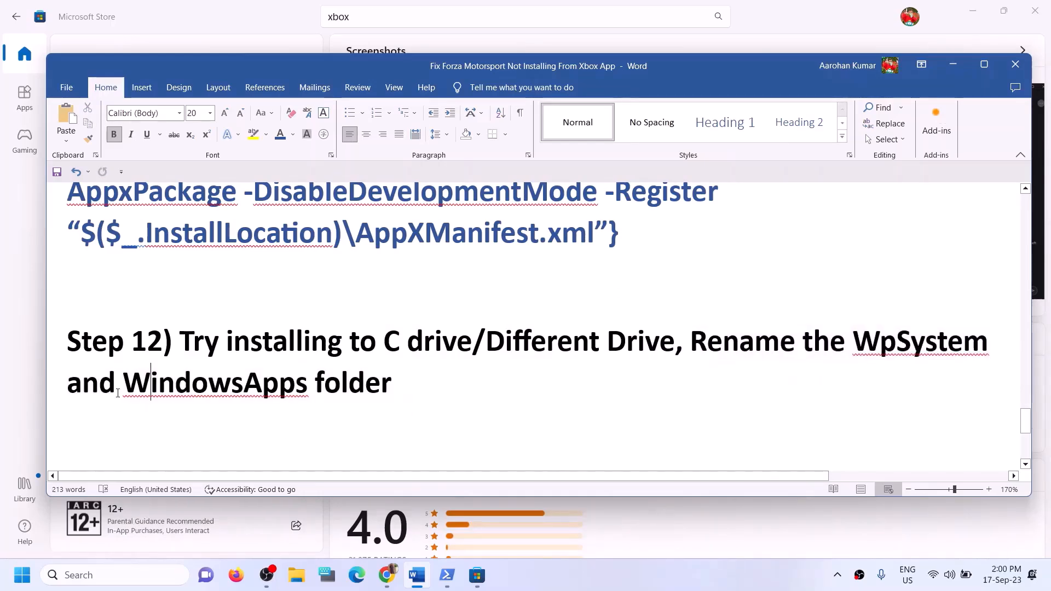
left_click_drag(67, 383, 392, 386)
left_click(219, 427)
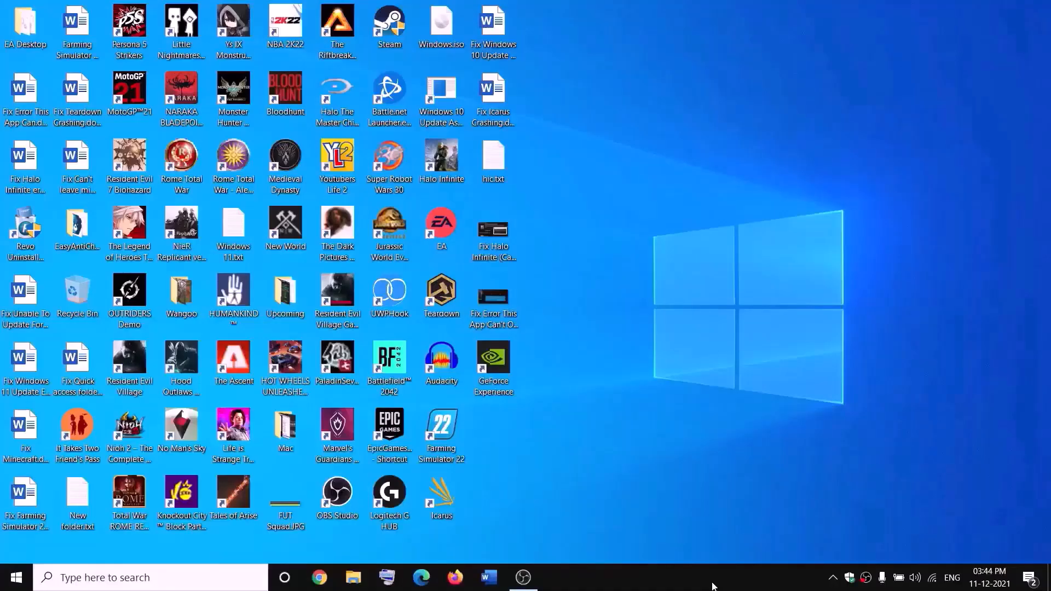
Step: Open the New Volume (D:) drive in File Explorer and locate the WpSystem folder
left_click(357, 577)
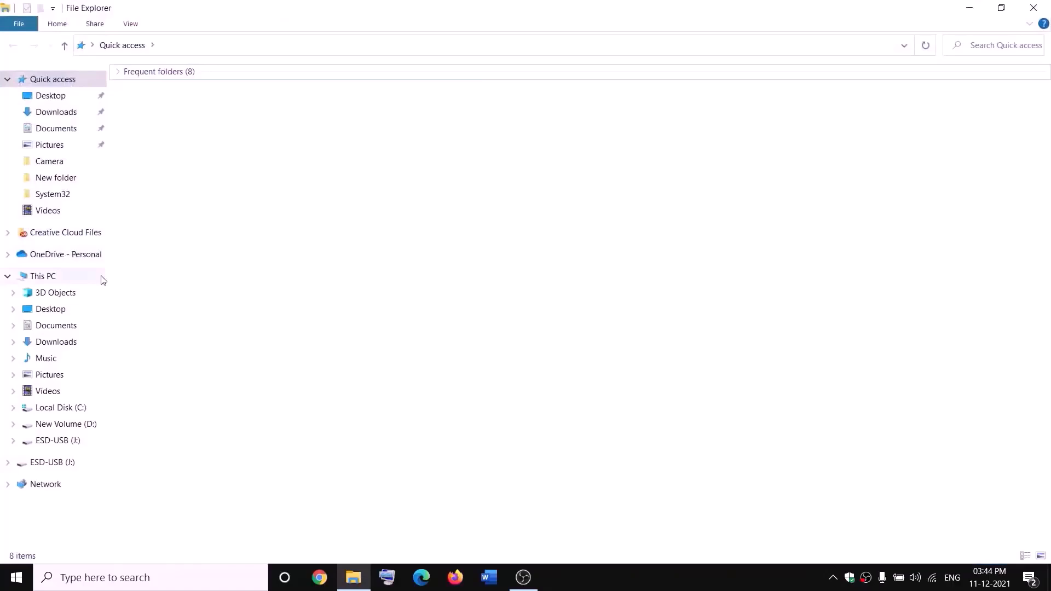
left_click(50, 281)
double_click(392, 204)
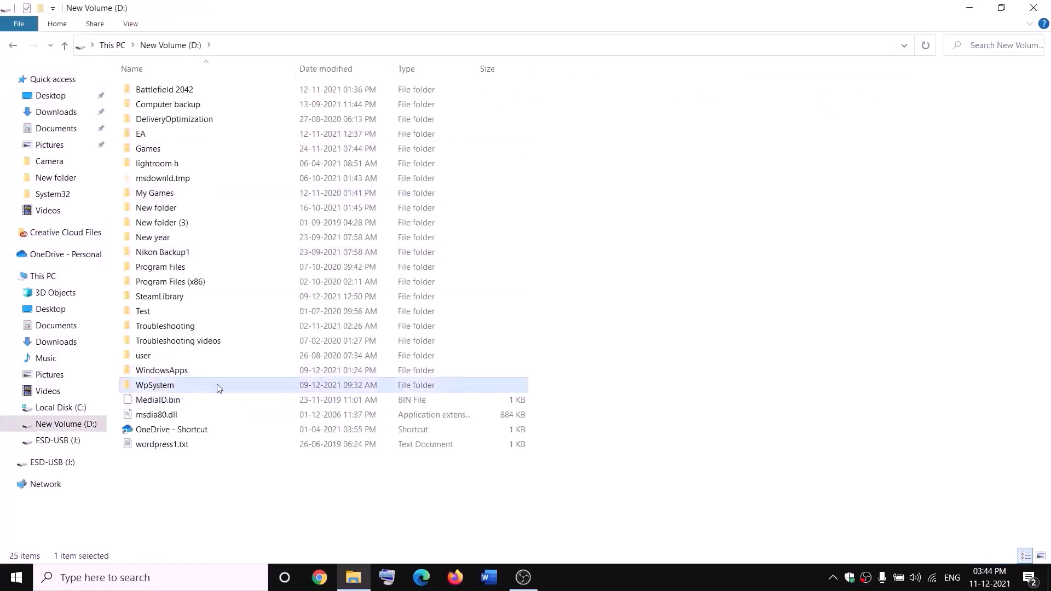
right_click(169, 388)
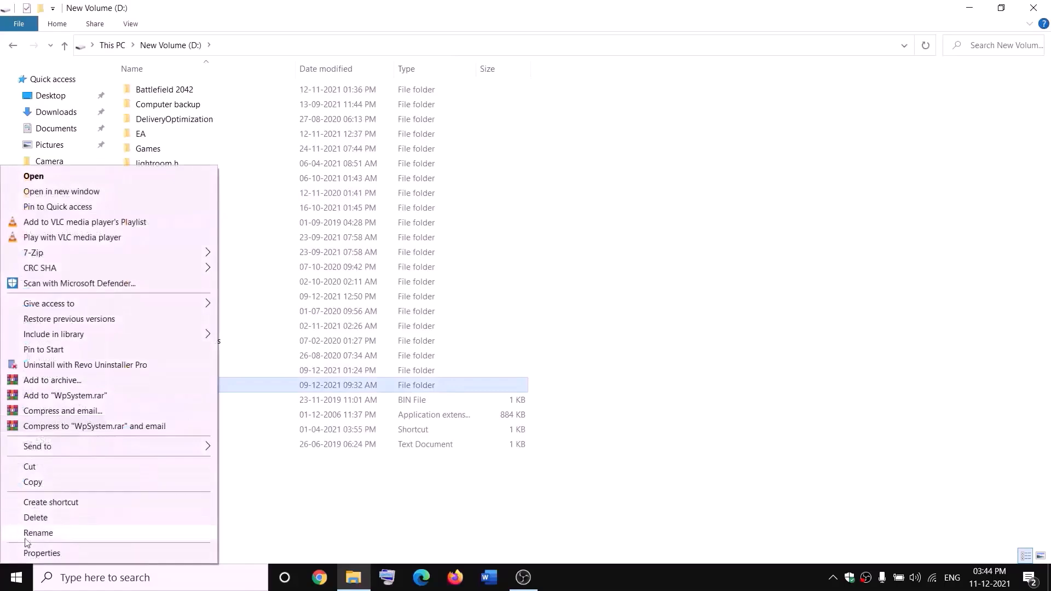
left_click(331, 498)
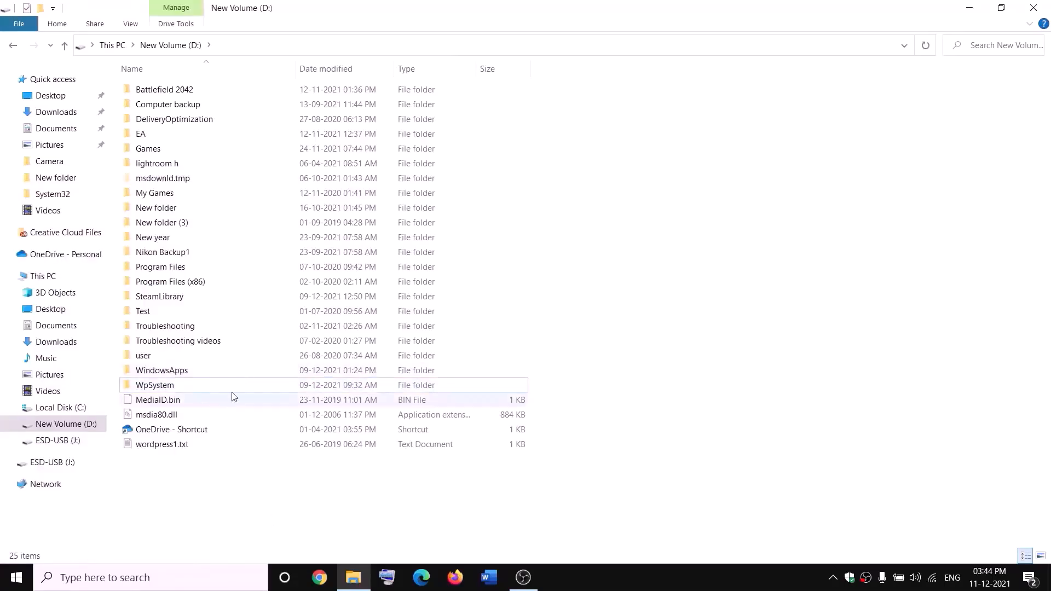
Step: Open the advanced security settings of the WpSystem folder from its properties
mouse_move(152, 389)
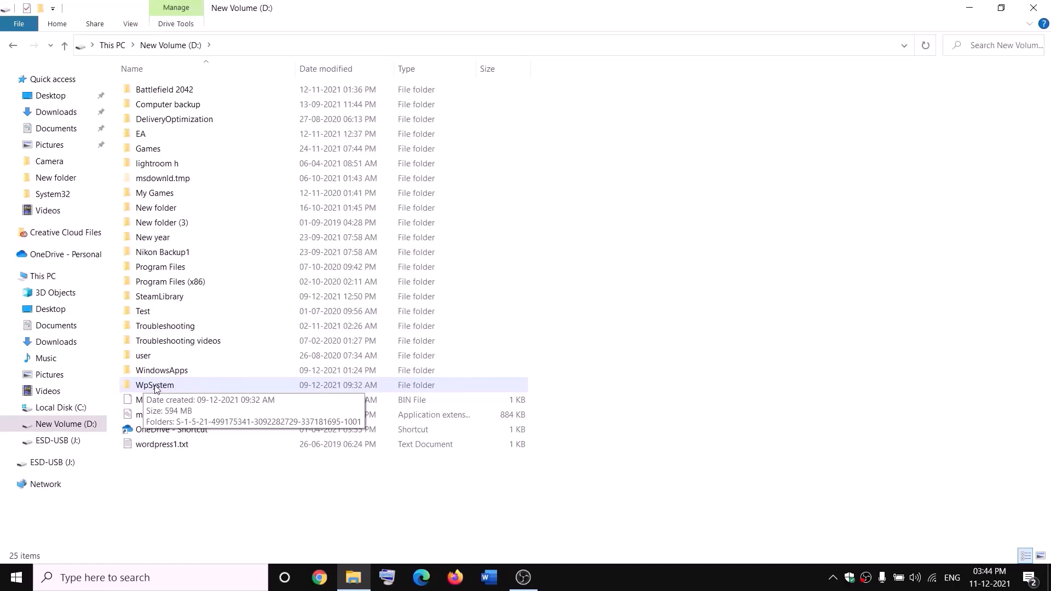
right_click(154, 388)
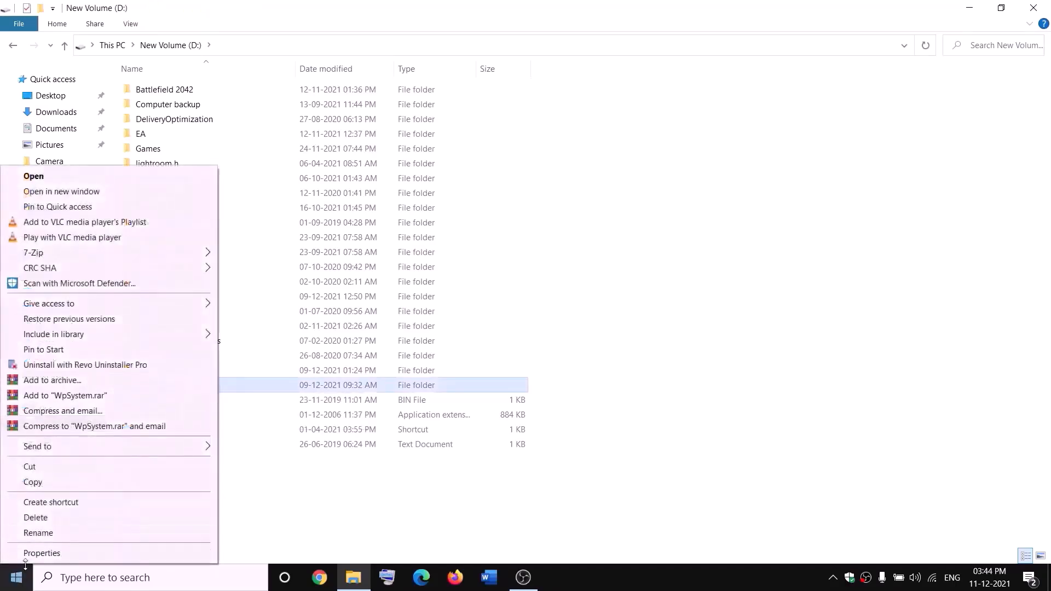
left_click(52, 552)
left_click_drag(317, 241, 443, 152)
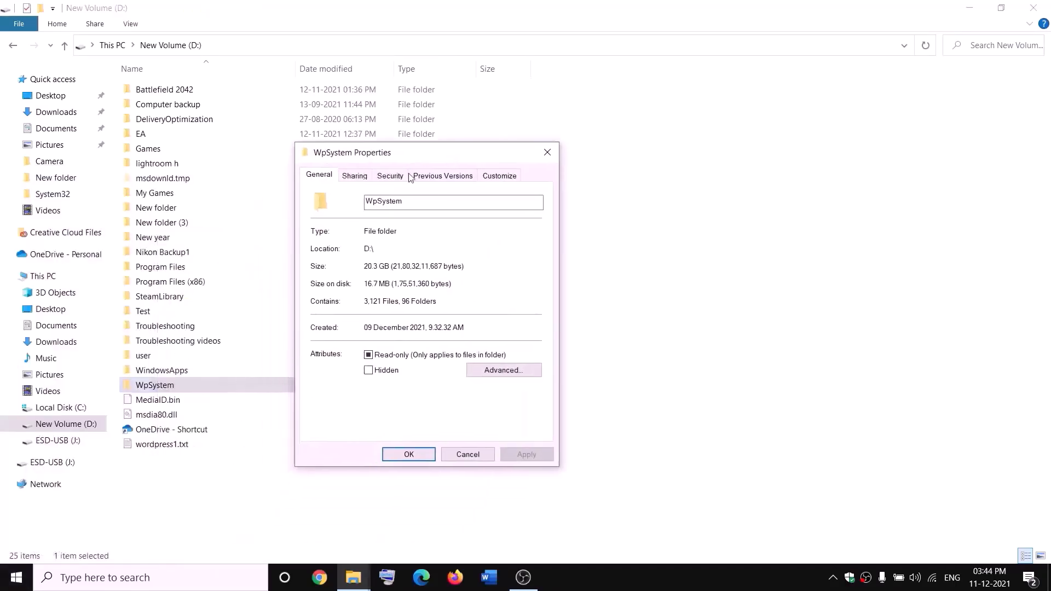
left_click(391, 176)
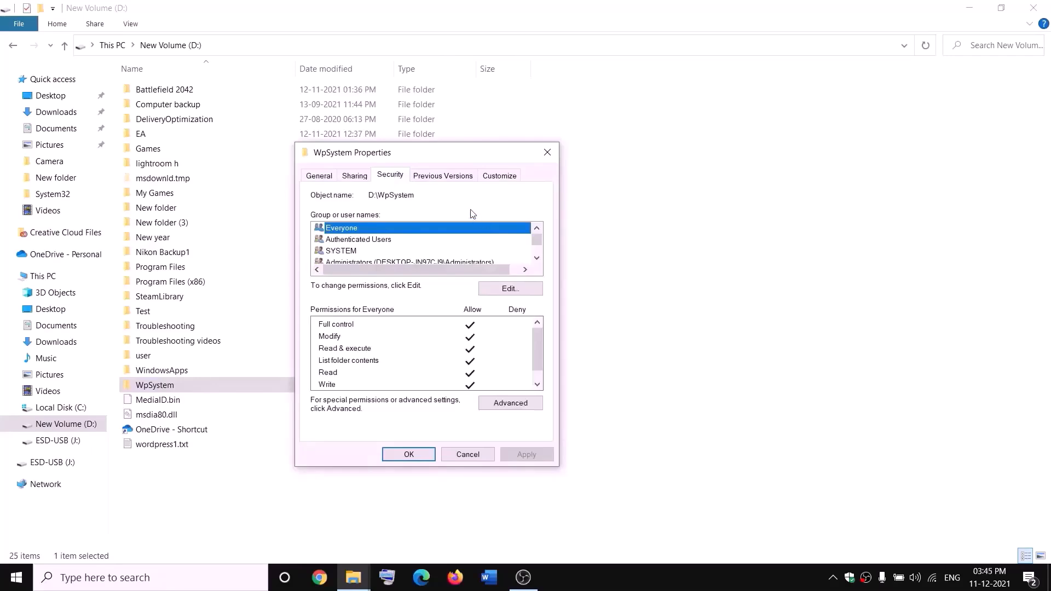
left_click(521, 401)
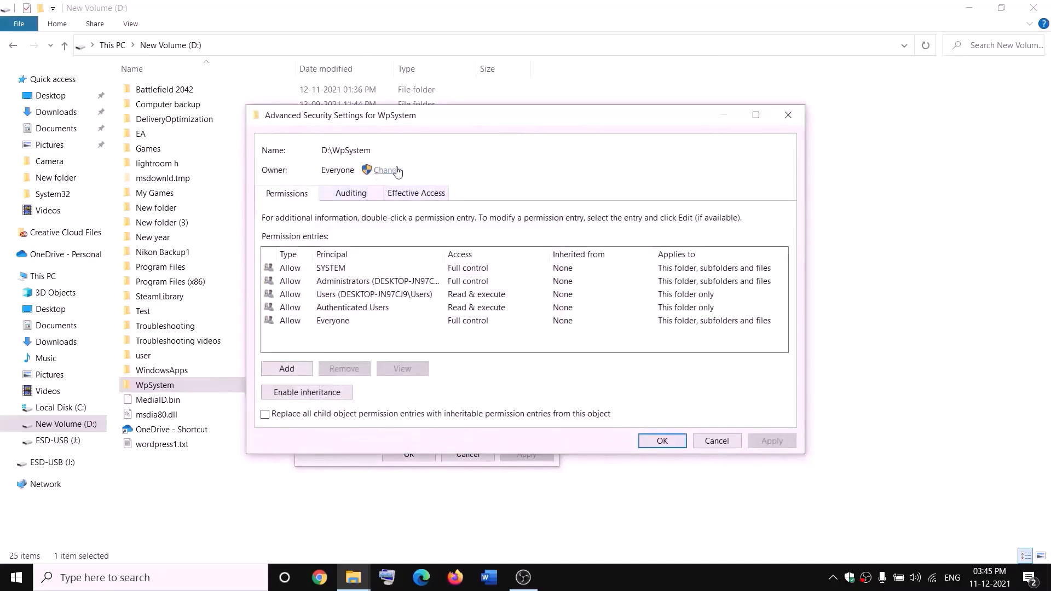
Step: Set the owner of WpSystem to "everyone", replace the owner on subcontainers and objects, and apply the change
left_click(387, 170)
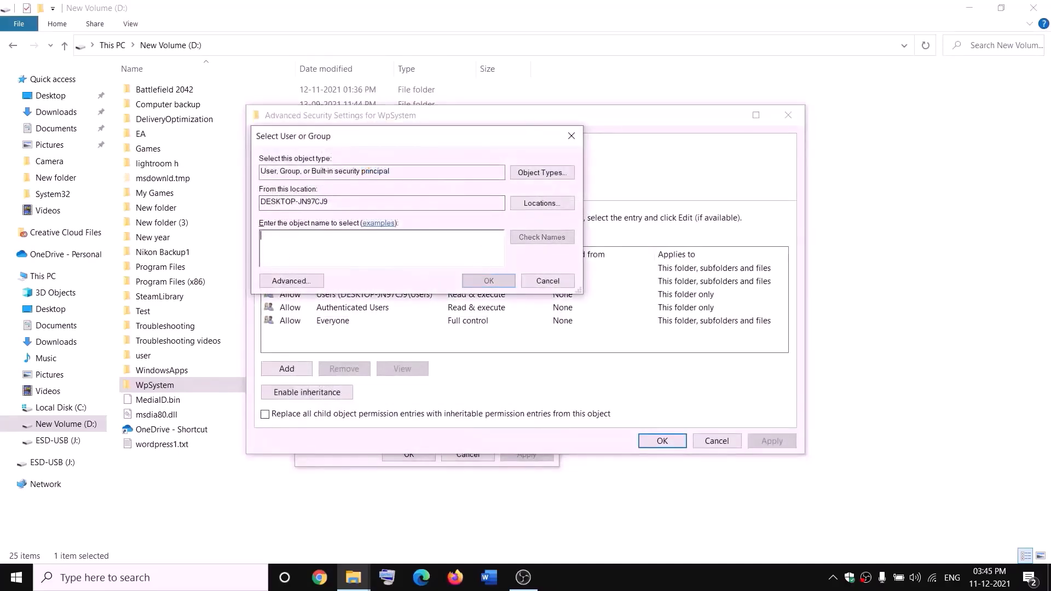
type("everyone")
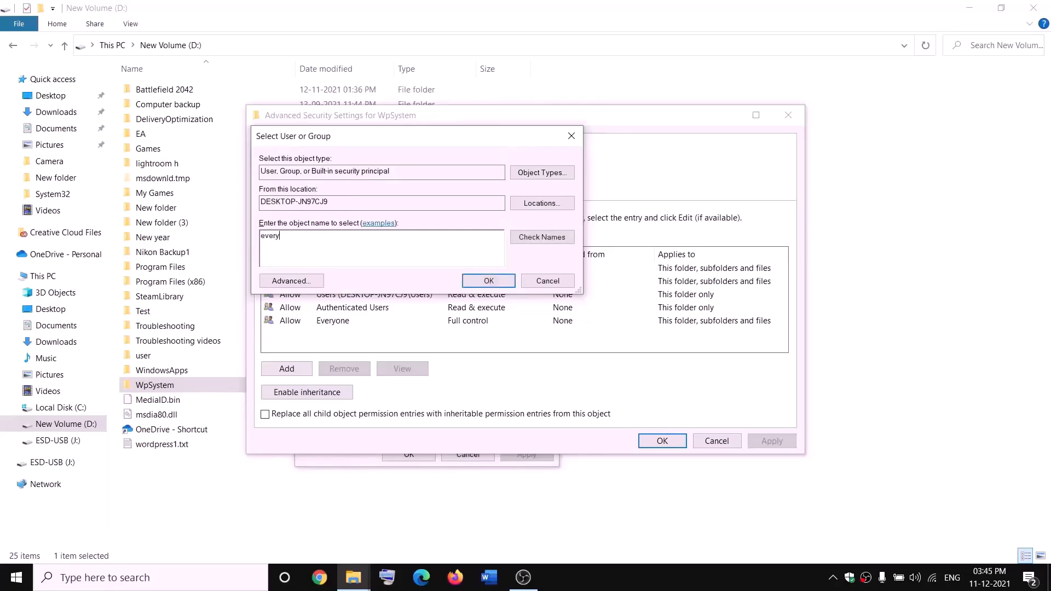
double_click(301, 243)
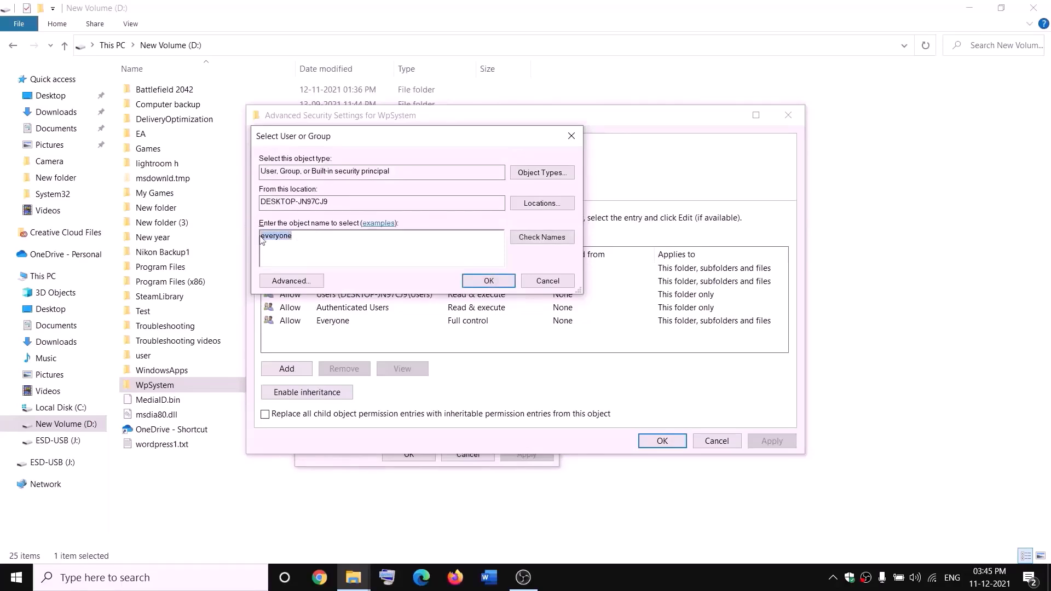
left_click(550, 243)
left_click(492, 283)
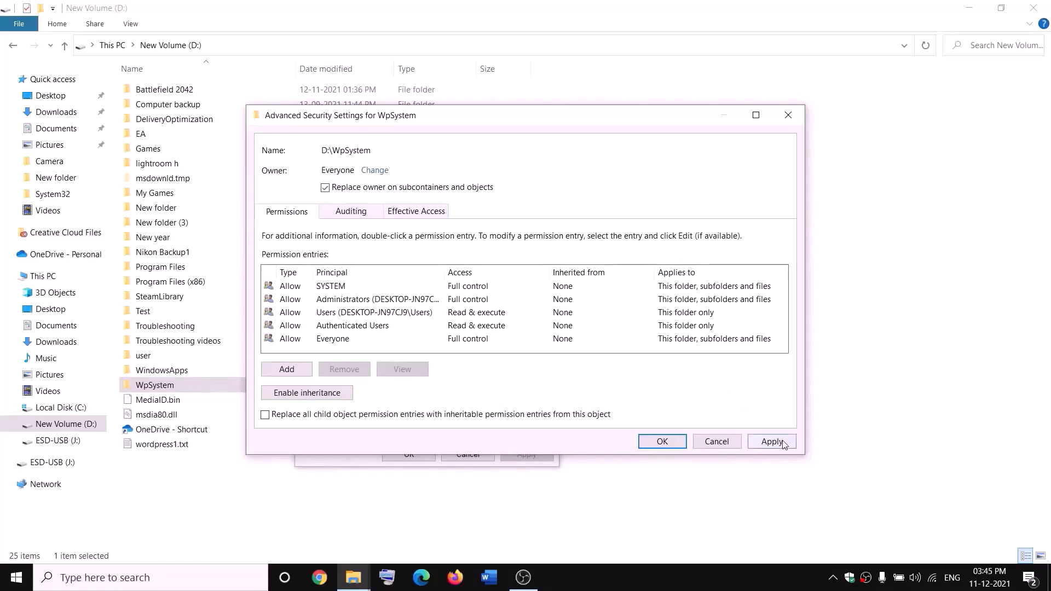
left_click(772, 442)
left_click(661, 442)
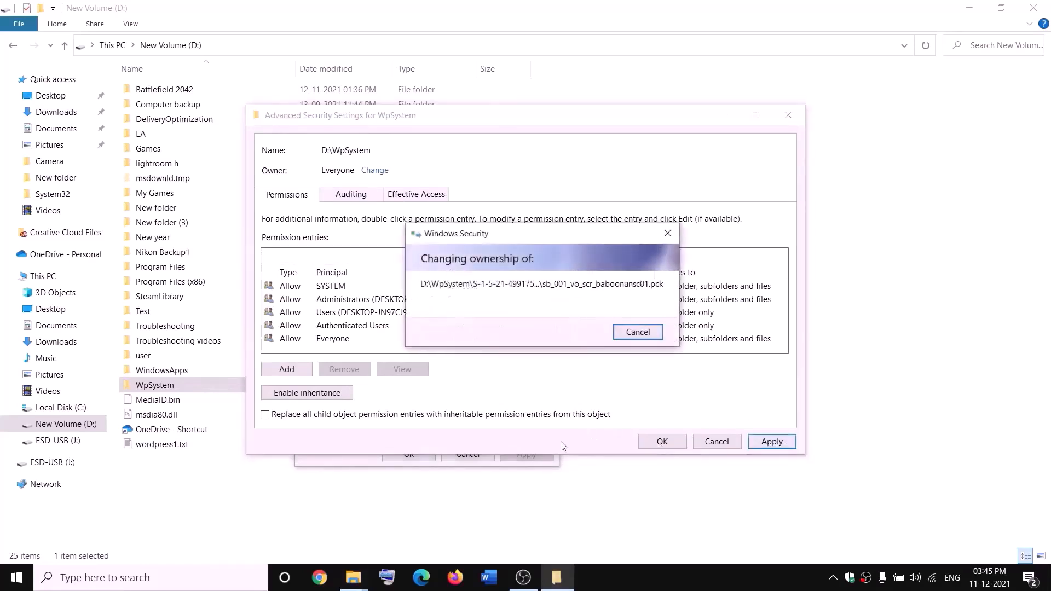
left_click(661, 360)
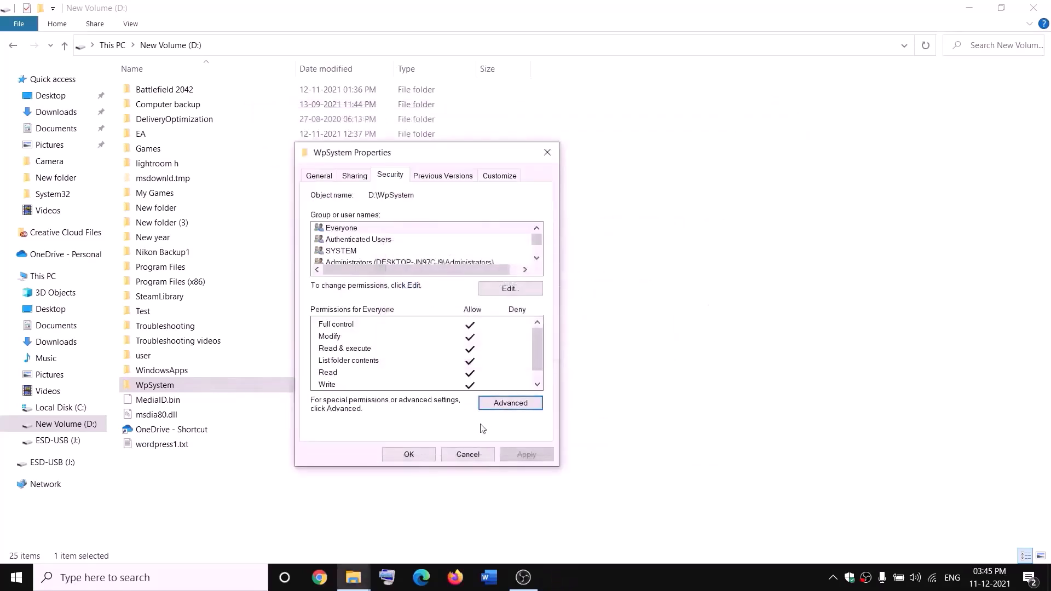
left_click(411, 454)
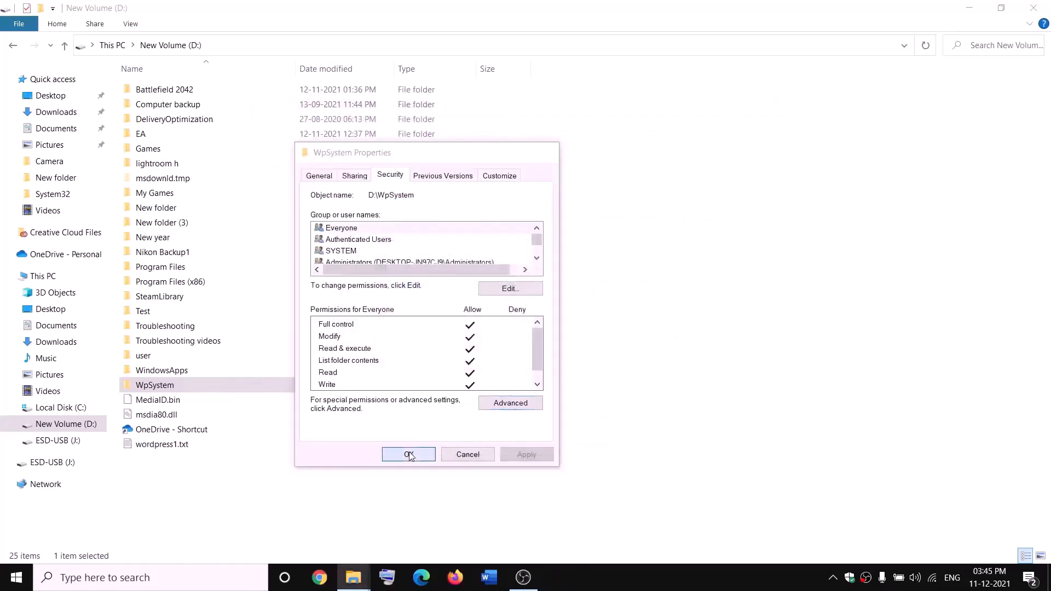
Step: Reopen the WpSystem folder's properties and return to its advanced security settings
right_click(157, 388)
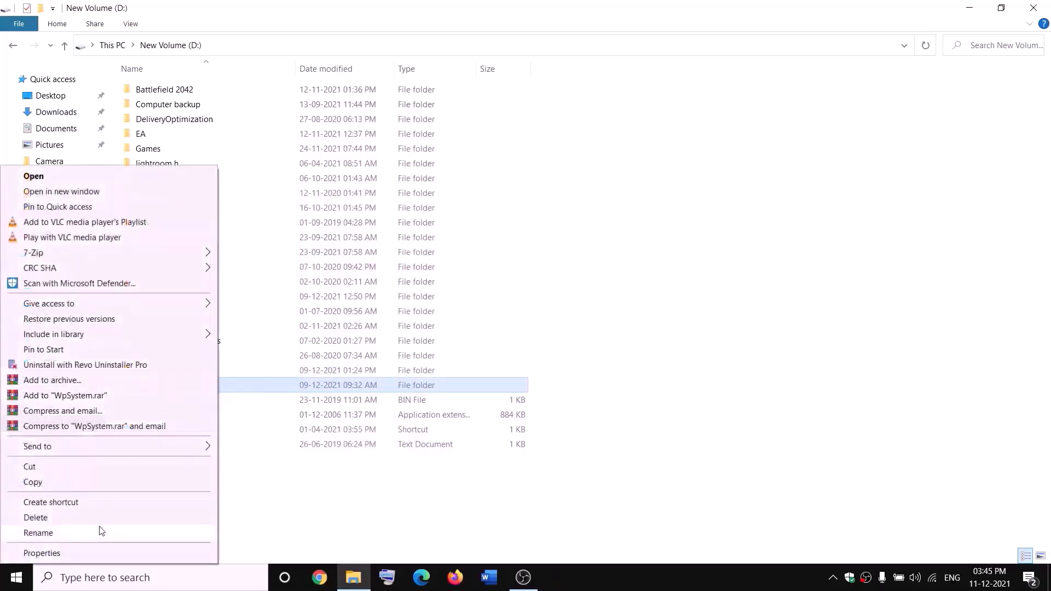
left_click(60, 553)
left_click_drag(281, 241, 405, 179)
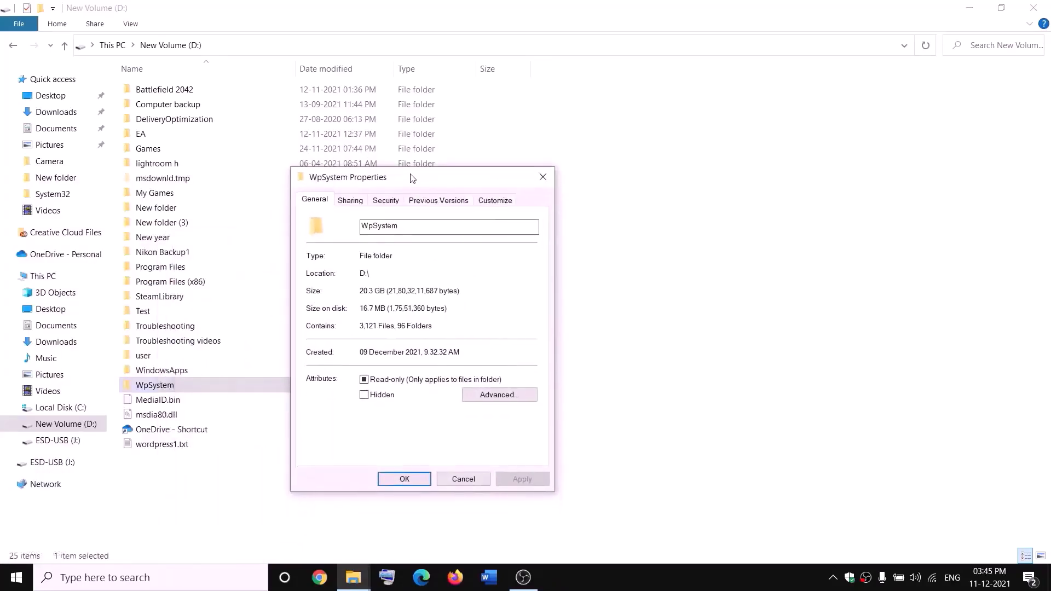
left_click(386, 200)
left_click(510, 430)
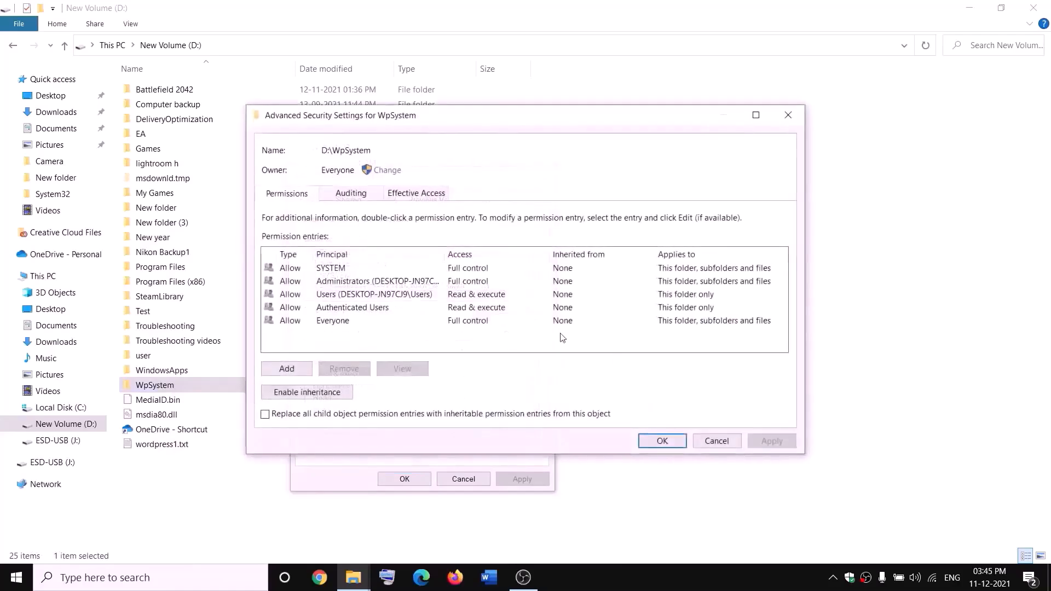
Step: Add a permission entry for "everyone" with Full control on the WpSystem folder, apply it and close the folder's properties
left_click(287, 369)
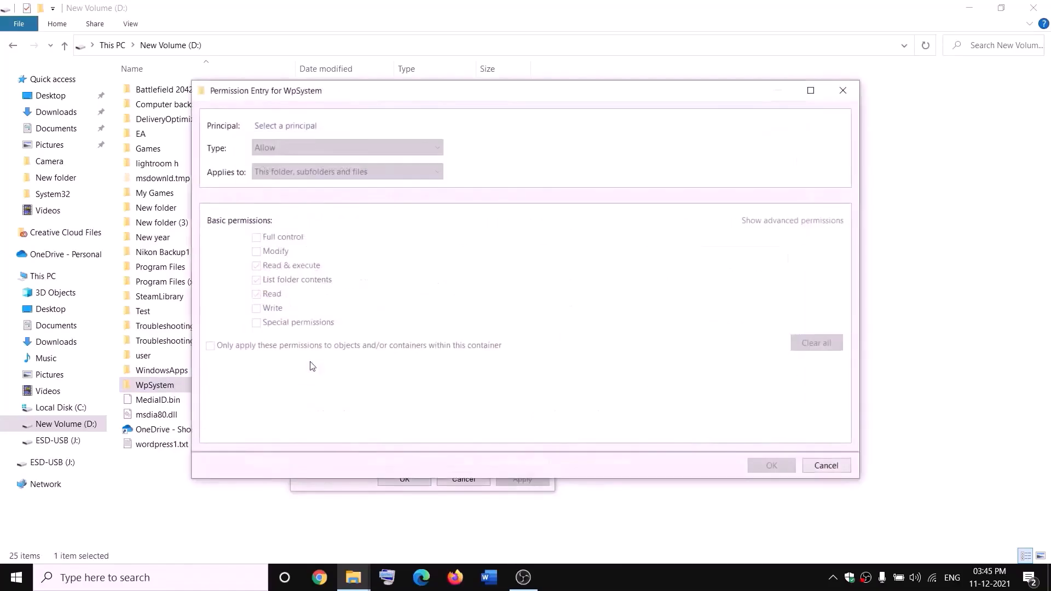
left_click(287, 128)
type("e")
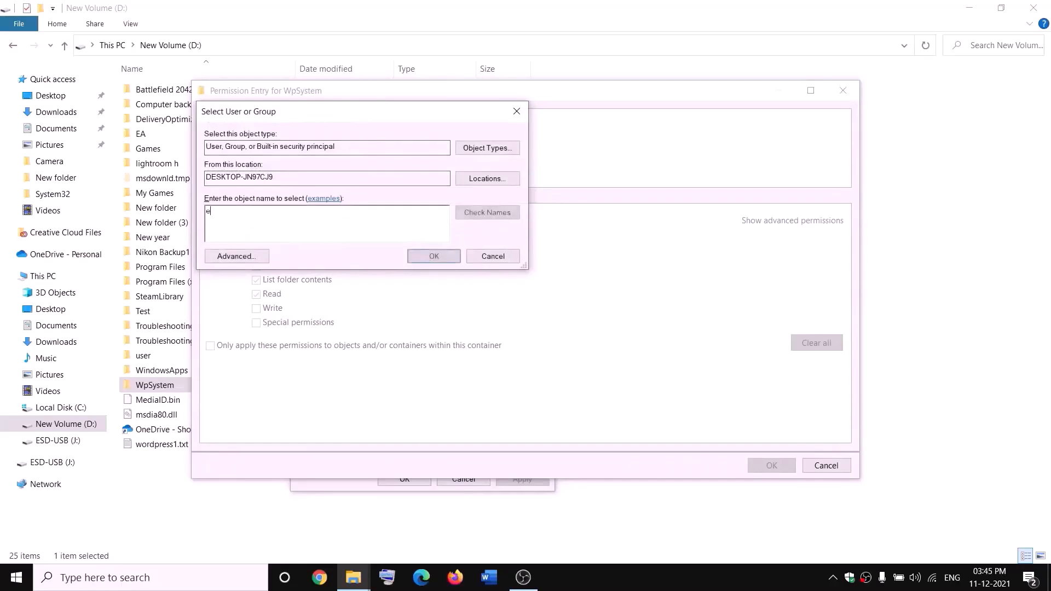
type("veryone")
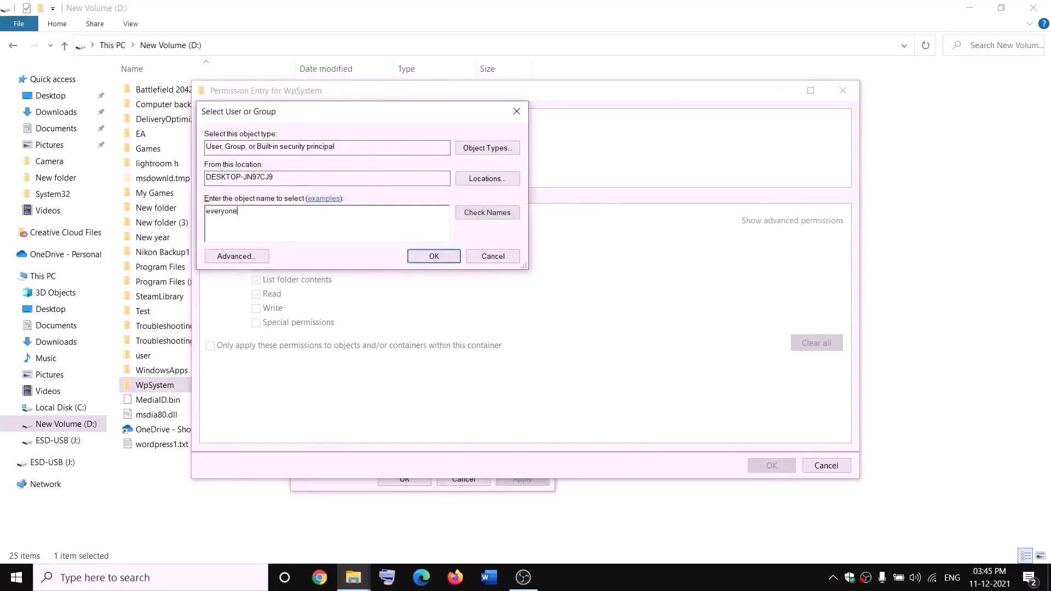
left_click(472, 214)
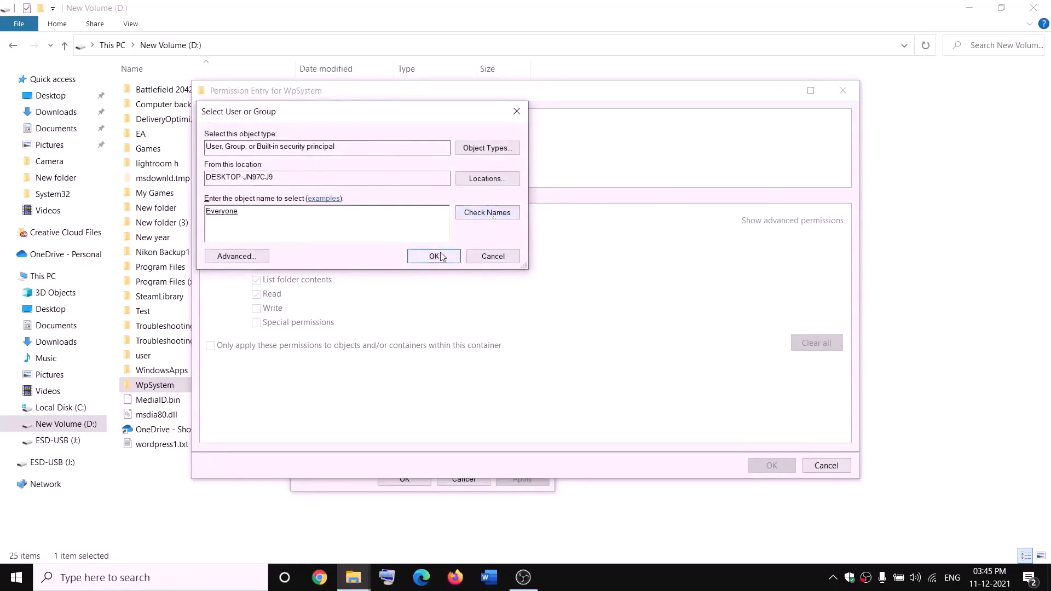
left_click(435, 257)
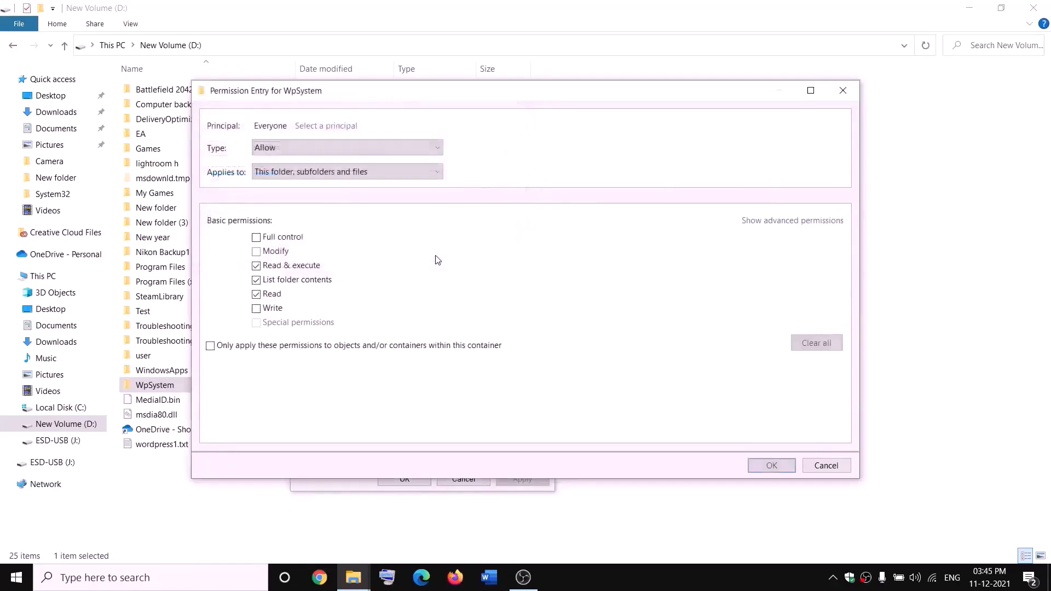
left_click(257, 238)
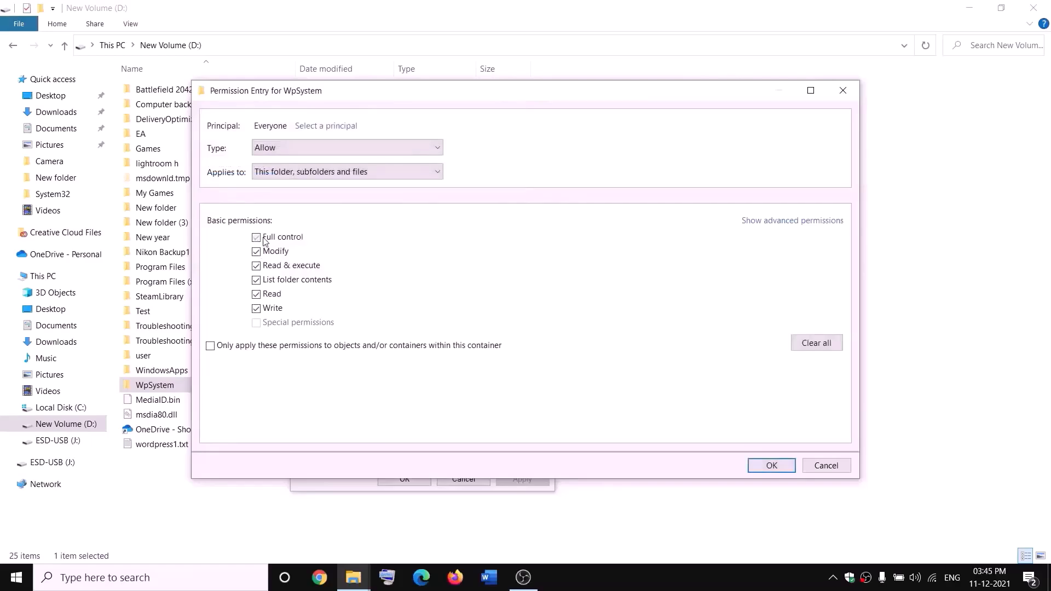
left_click(772, 466)
left_click(772, 441)
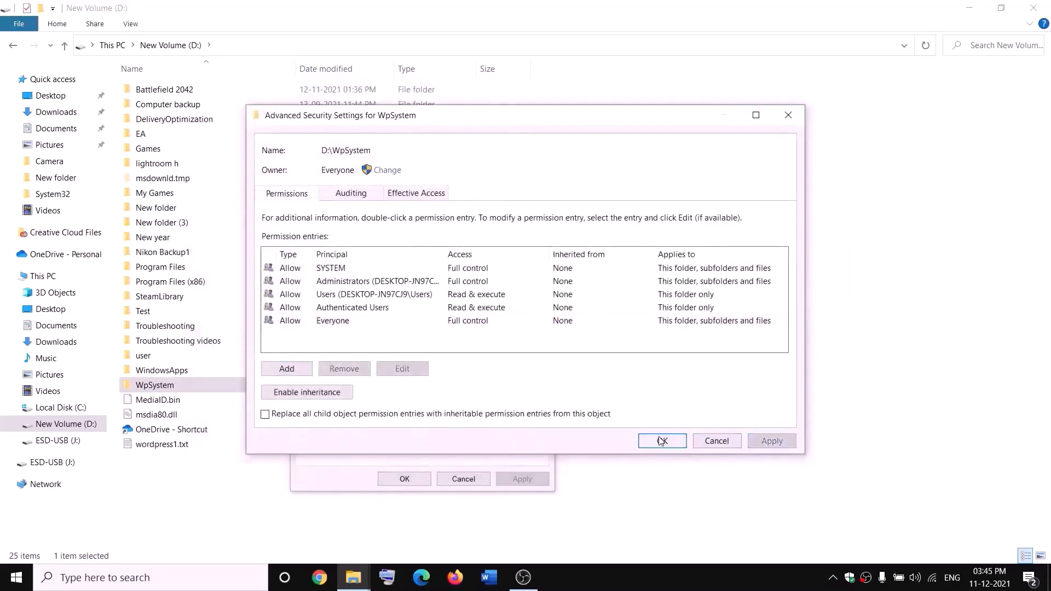
left_click(661, 441)
left_click(405, 479)
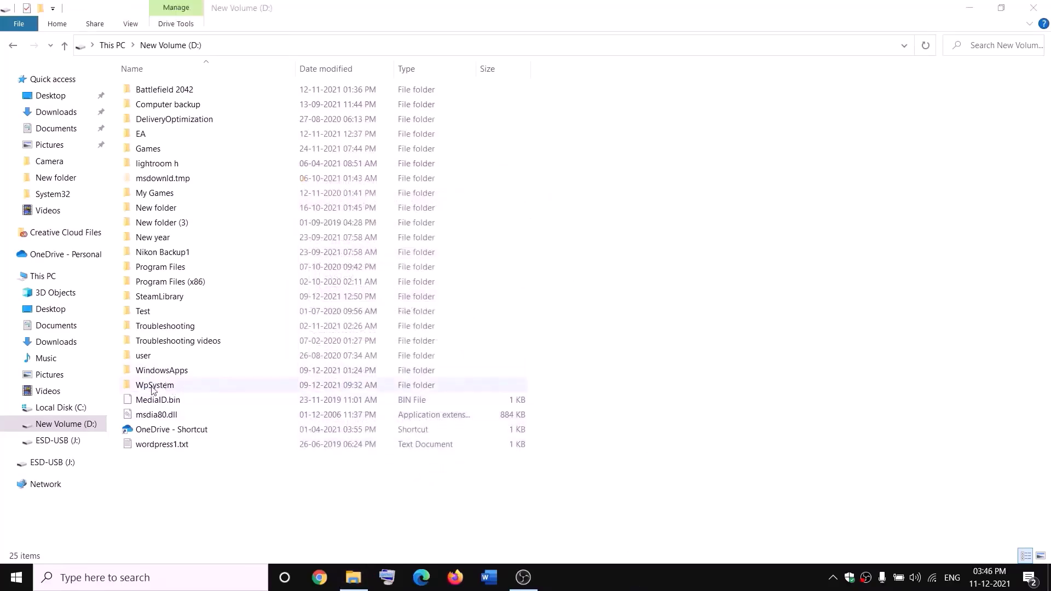
Step: Rename the WpSystem folder on the D: drive to WpSystem.old
right_click(153, 387)
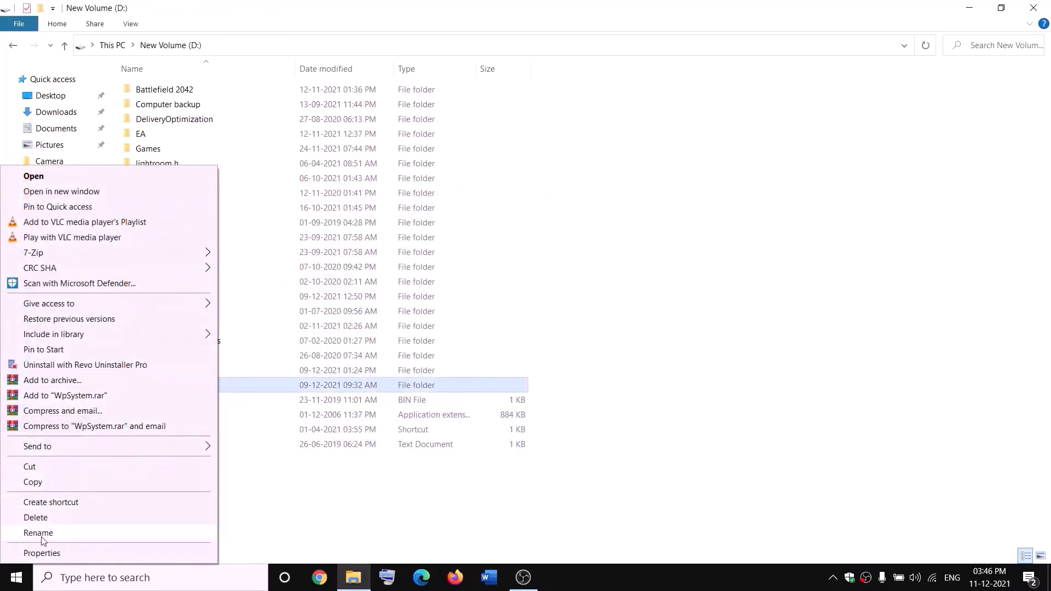
left_click(39, 533)
key("End")
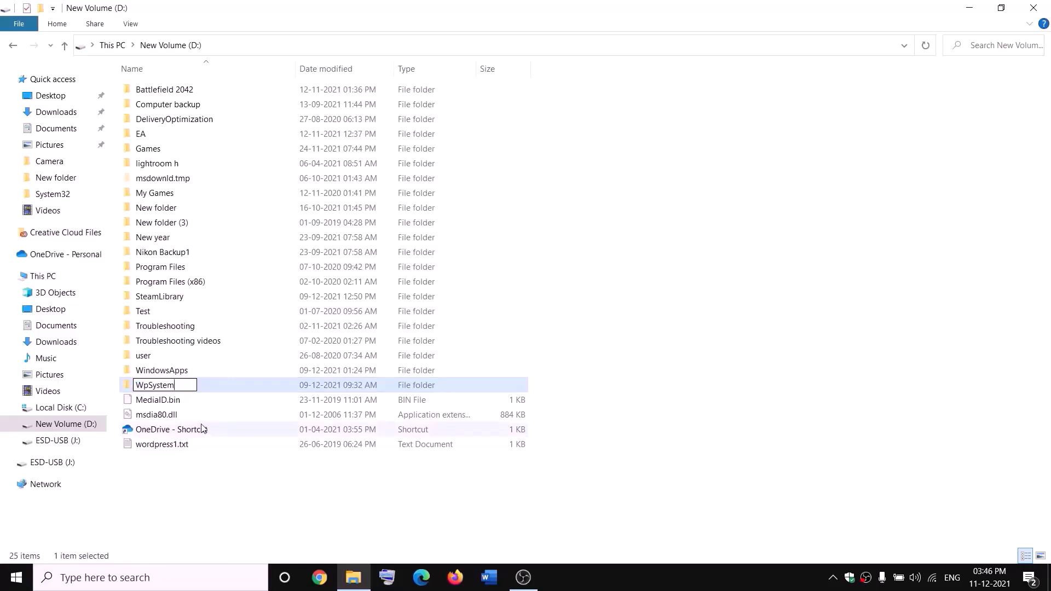
type(".old")
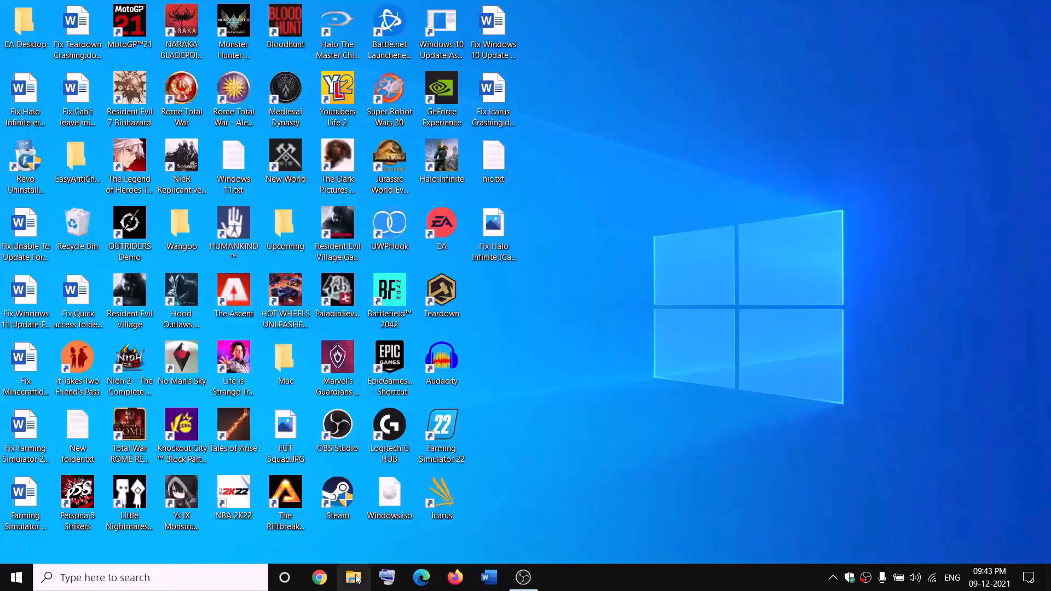
Step: Open the New Volume (D:) drive in File Explorer and select the WindowsApps folder
key("super+e")
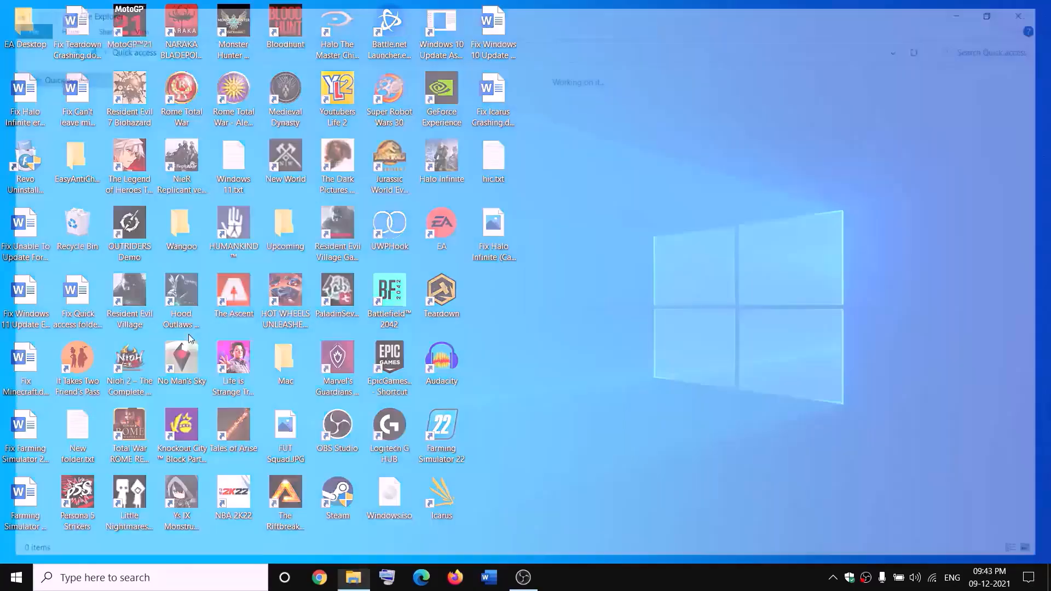
left_click(25, 276)
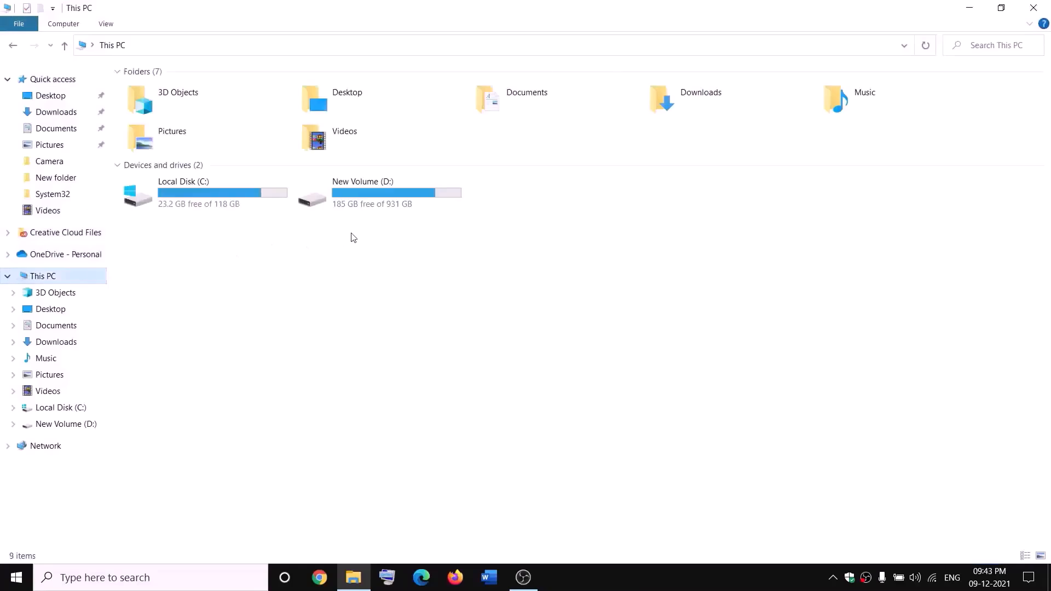
double_click(376, 198)
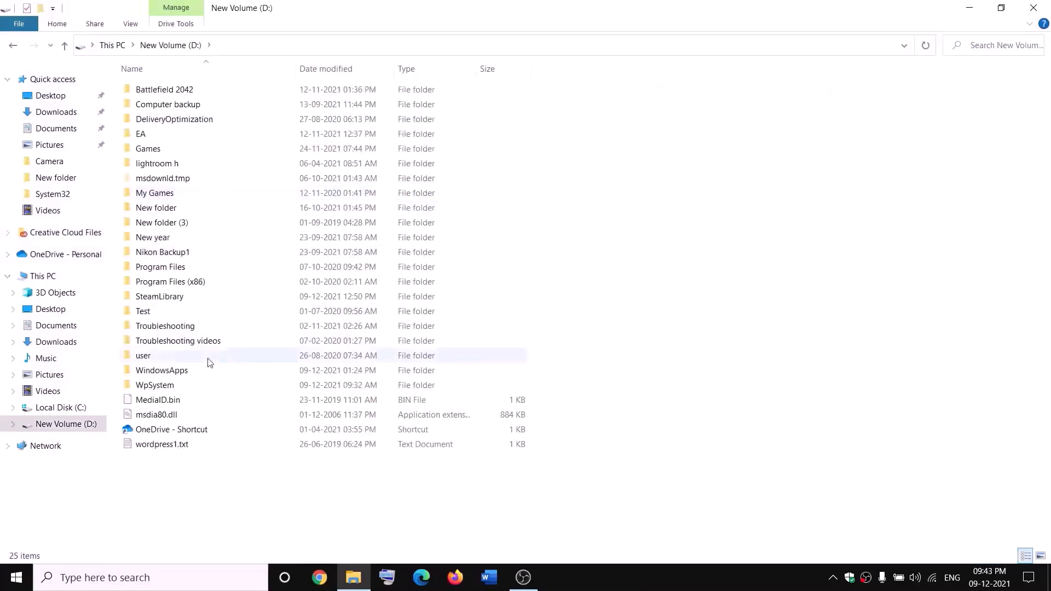
left_click(187, 370)
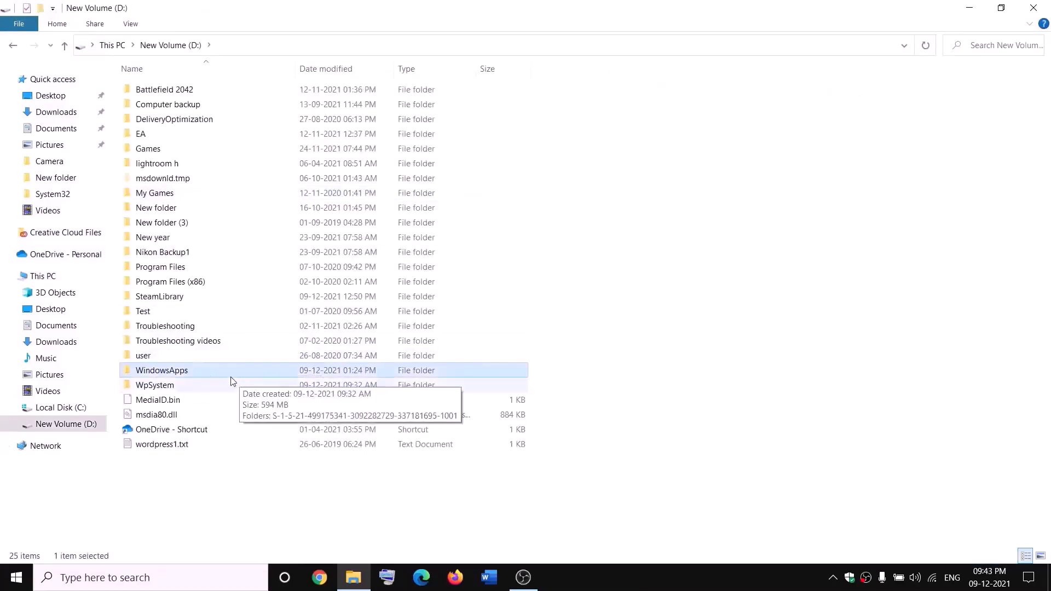
Step: Open the advanced security settings of the WindowsApps folder from its properties
right_click(200, 378)
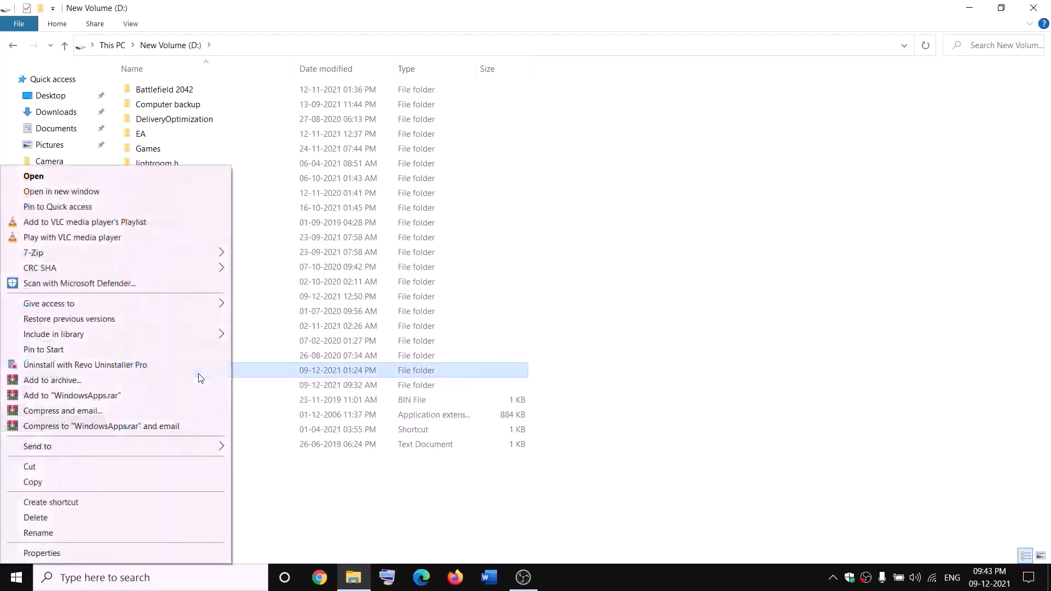
left_click(53, 555)
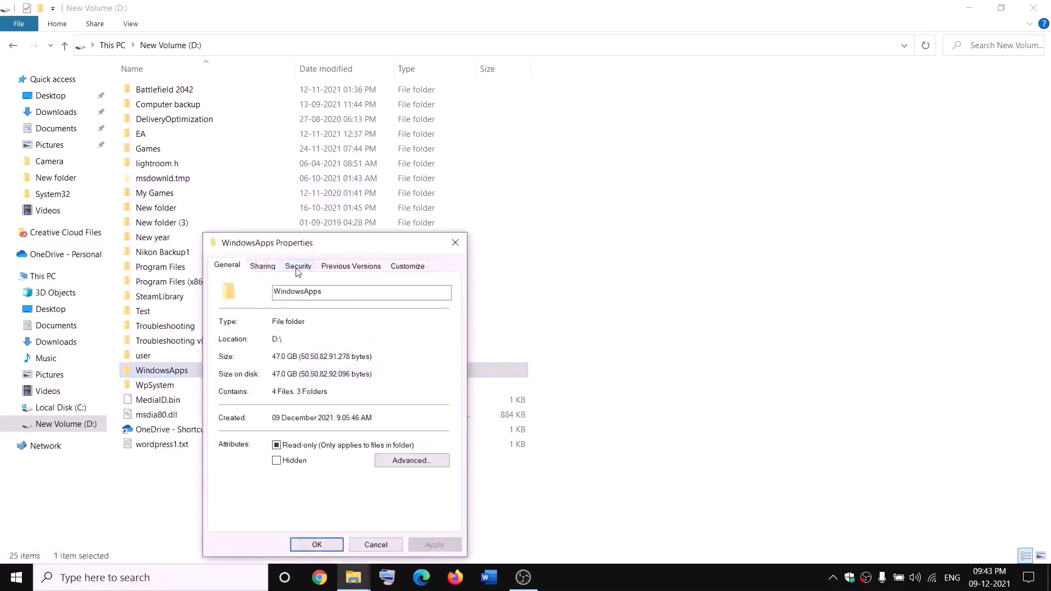
left_click(298, 268)
left_click(420, 493)
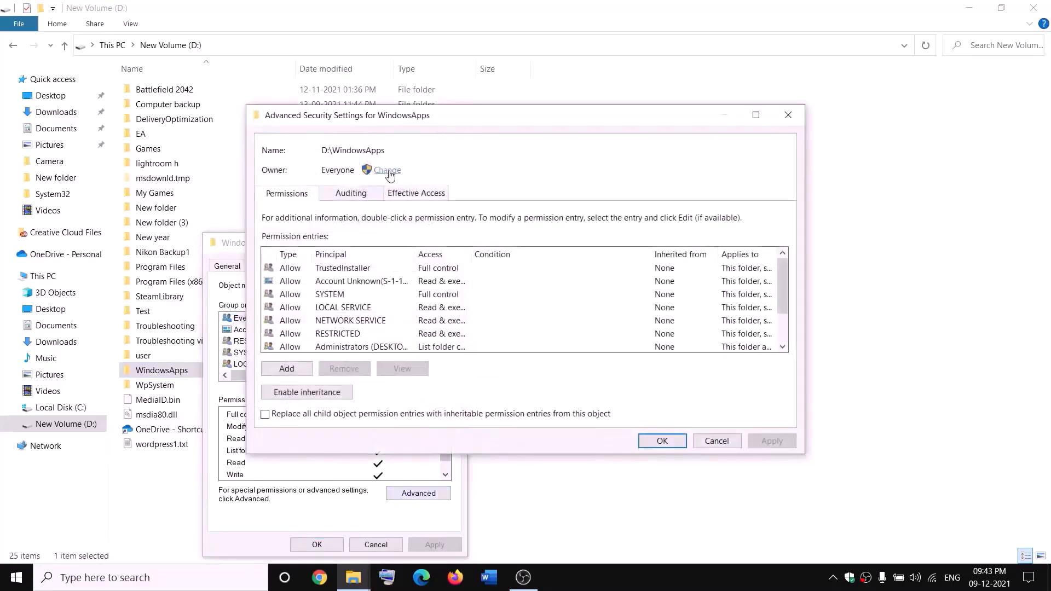
Step: Set the owner of WindowsApps to "everyone", replace the owner on subcontainers and objects, apply the change and close the properties
left_click(387, 171)
type("e")
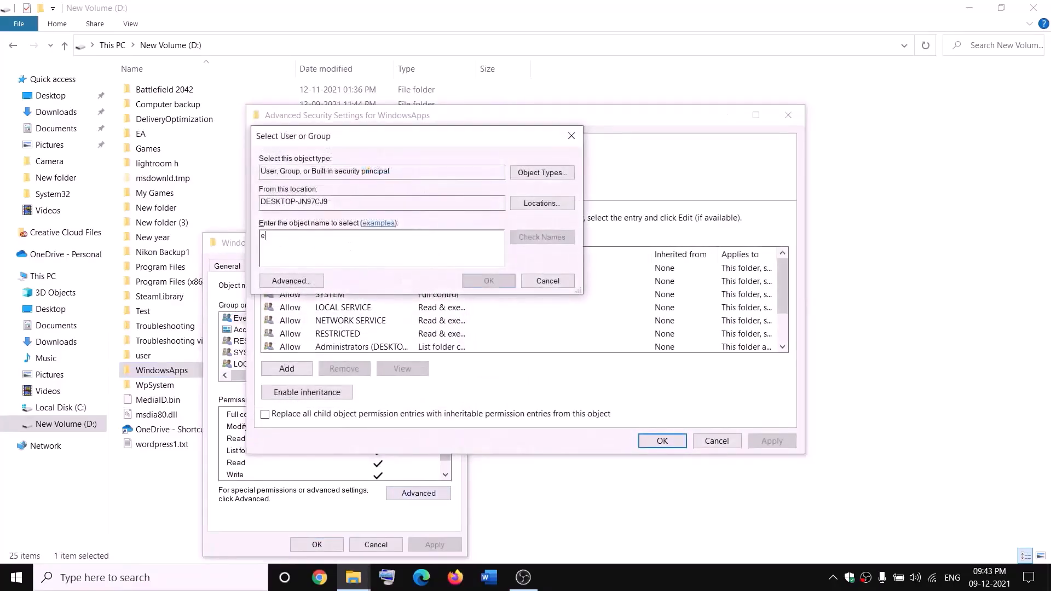
type("ver")
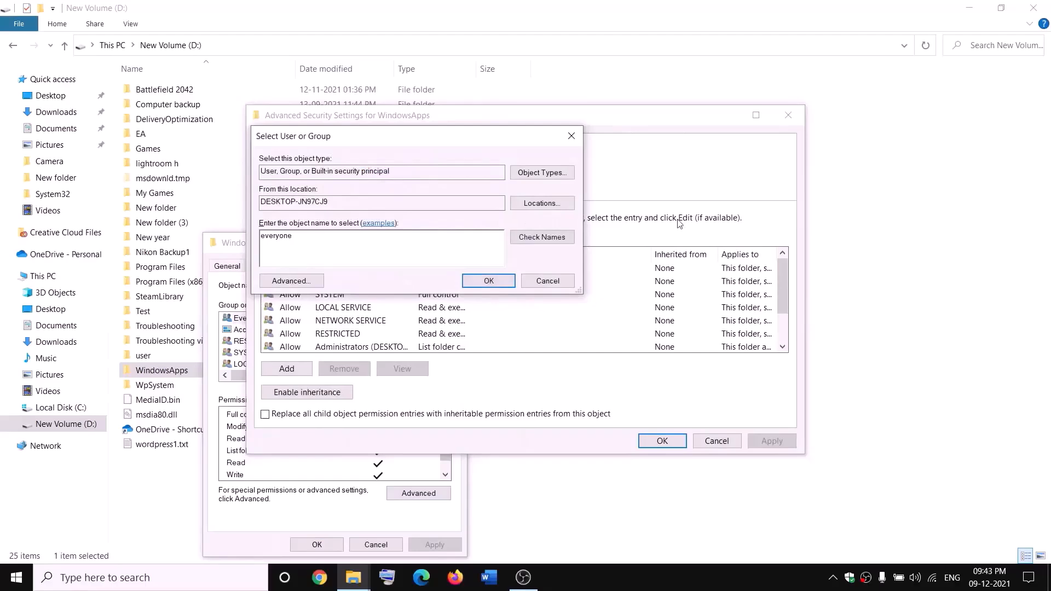
type("yone")
left_click(553, 241)
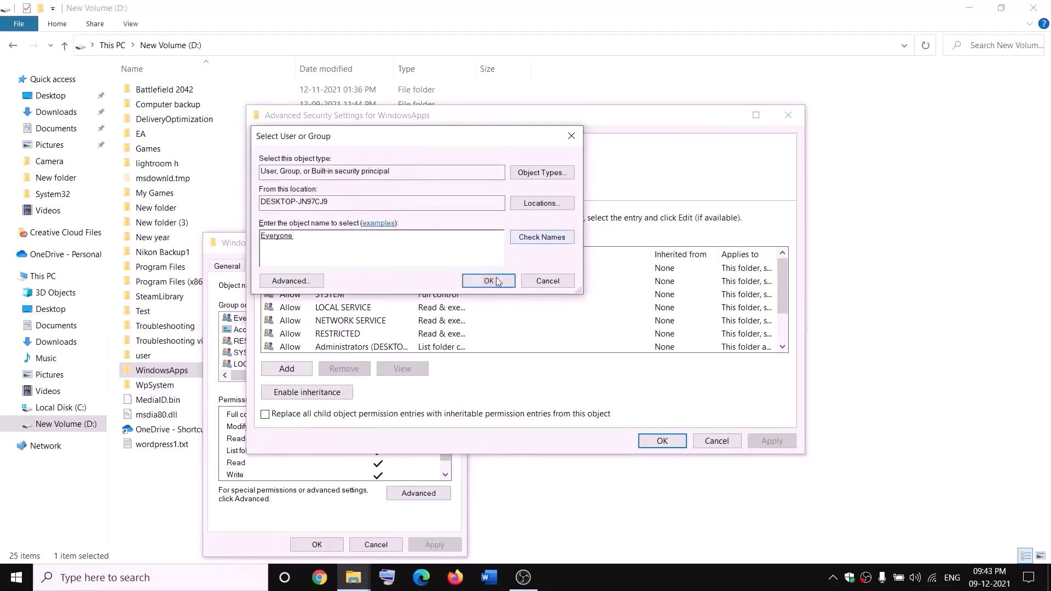
left_click(489, 281)
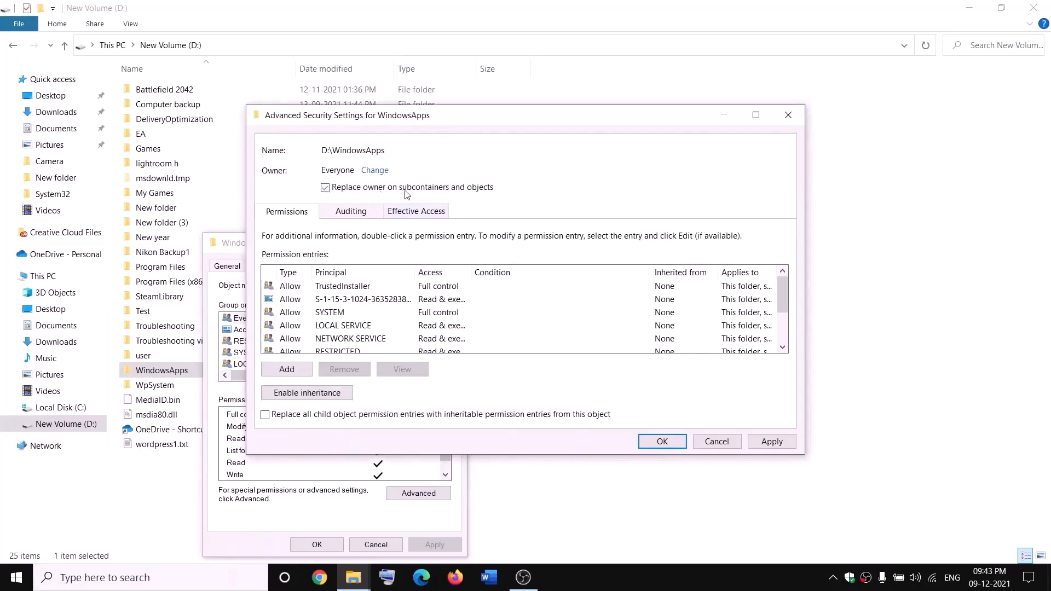
left_click(772, 441)
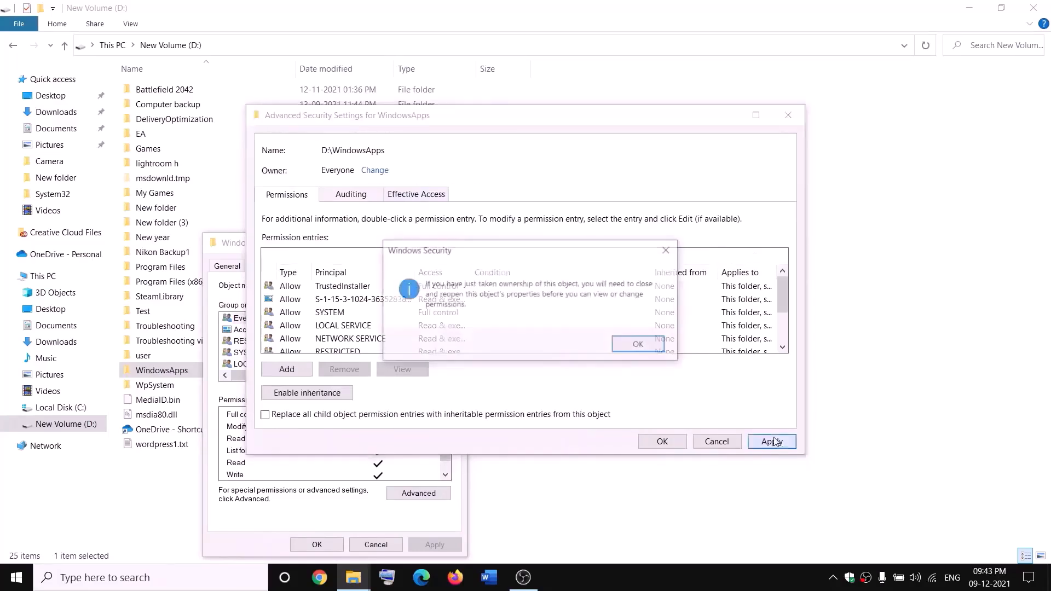
left_click(639, 345)
left_click(663, 442)
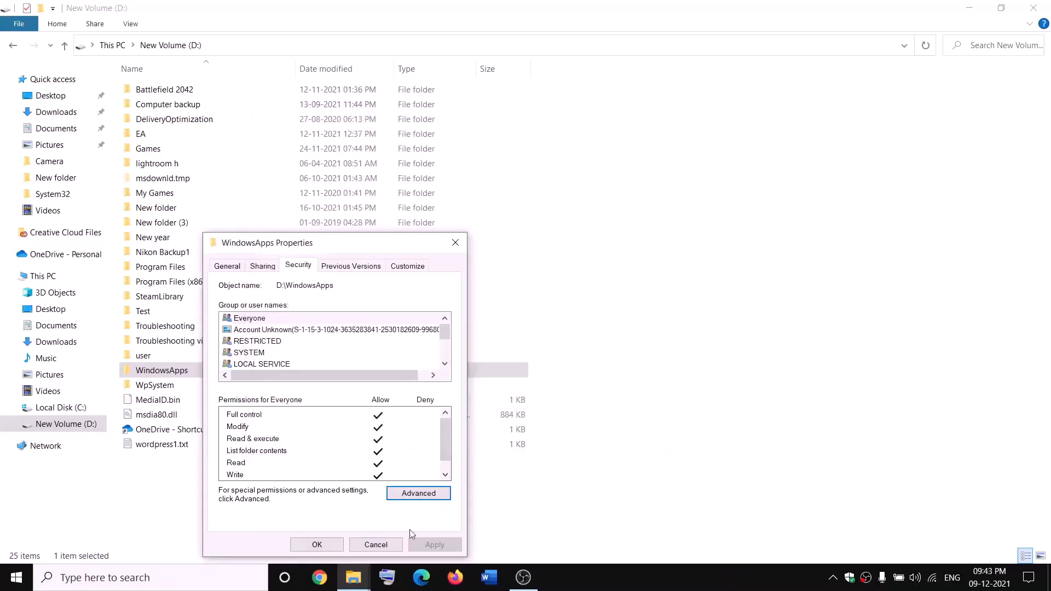
left_click(317, 544)
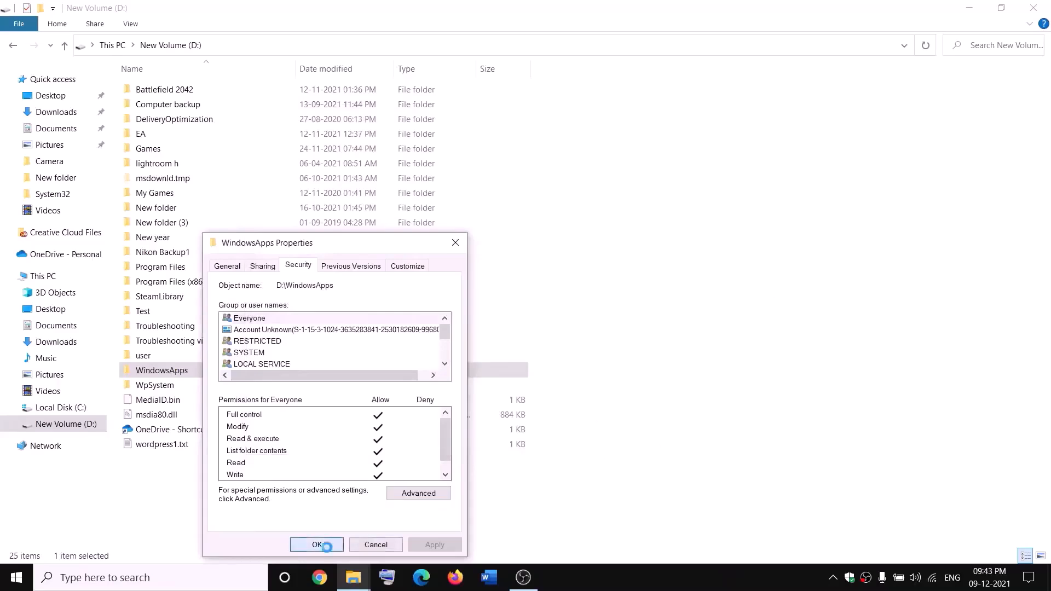
Step: Reopen the WindowsApps folder's properties and return to its advanced security settings
right_click(200, 376)
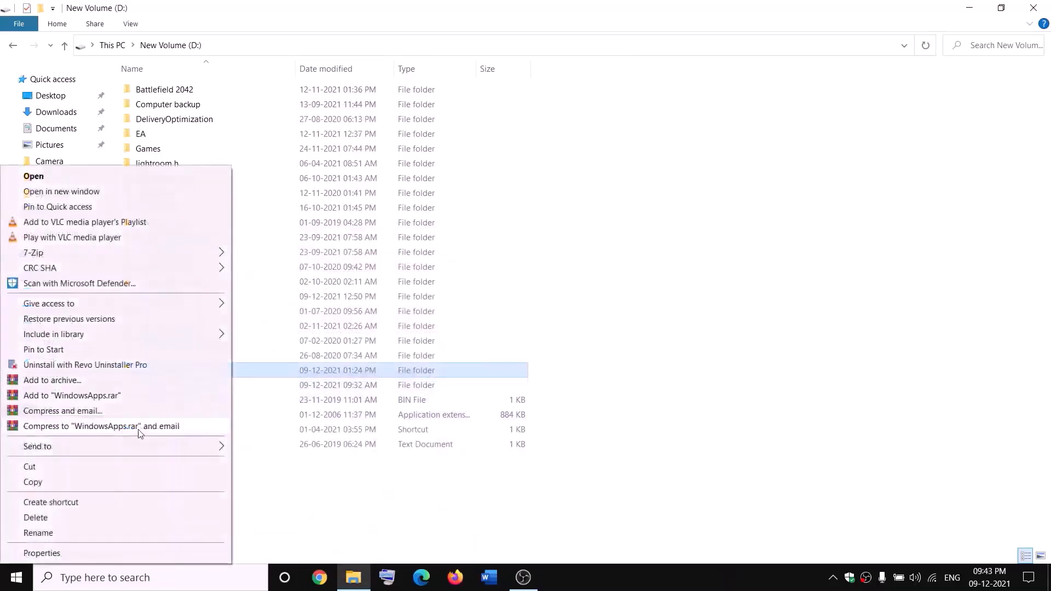
left_click(44, 552)
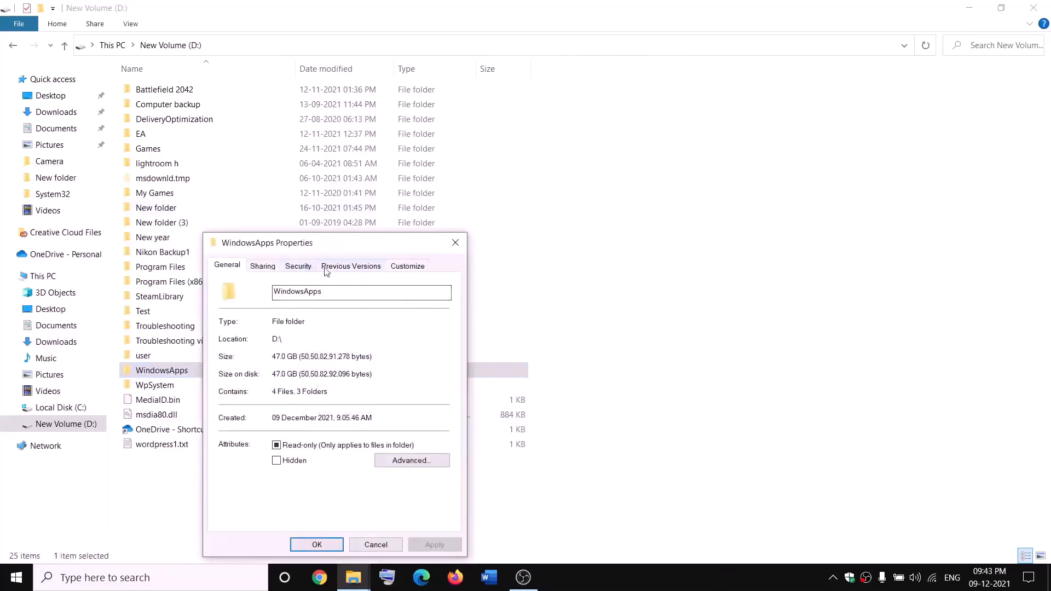
left_click(298, 267)
left_click(449, 493)
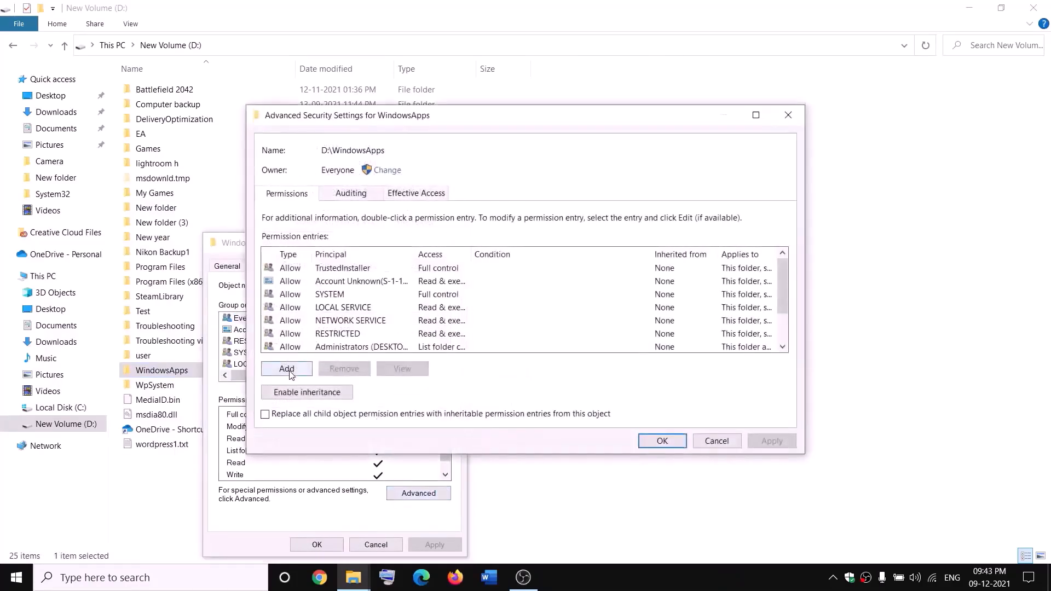
Step: Add a permission entry for "everyone" with Full control on the WindowsApps folder, apply it and close the folder's properties
left_click(286, 368)
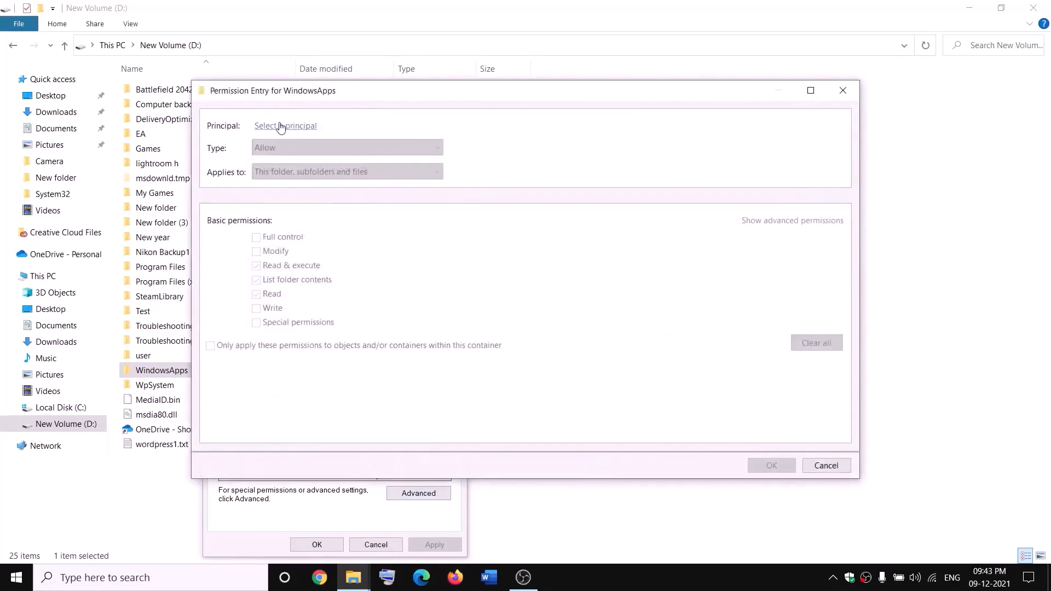
left_click(280, 127)
type("ev")
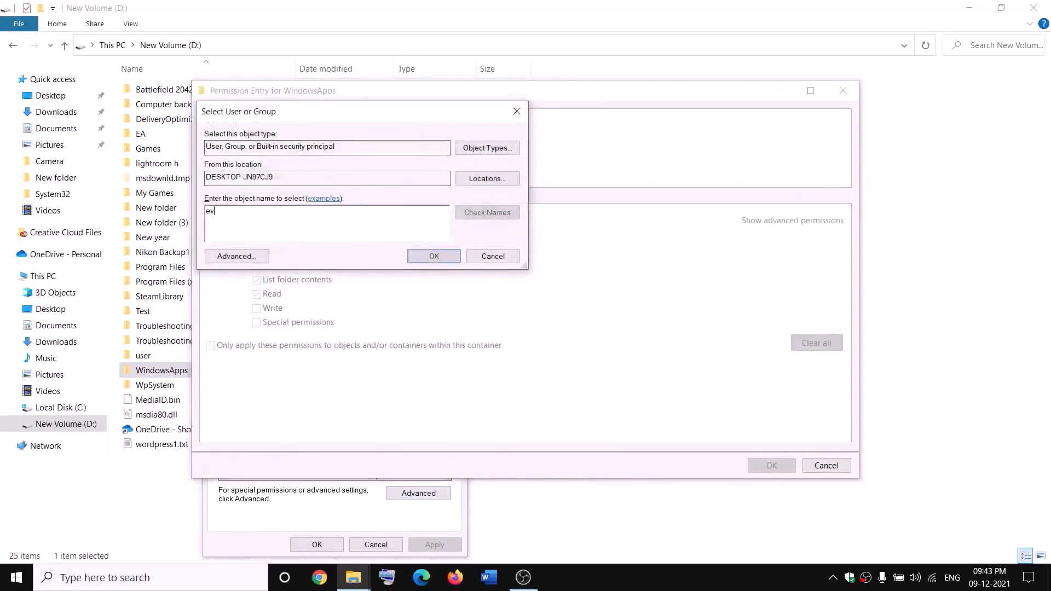
type("eryone")
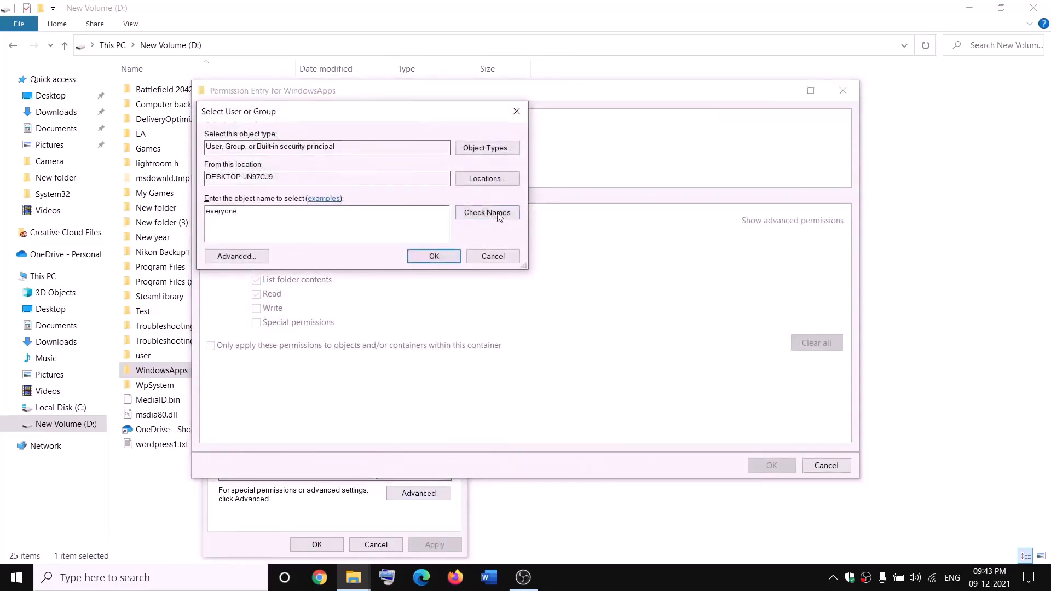
left_click(504, 212)
left_click(434, 256)
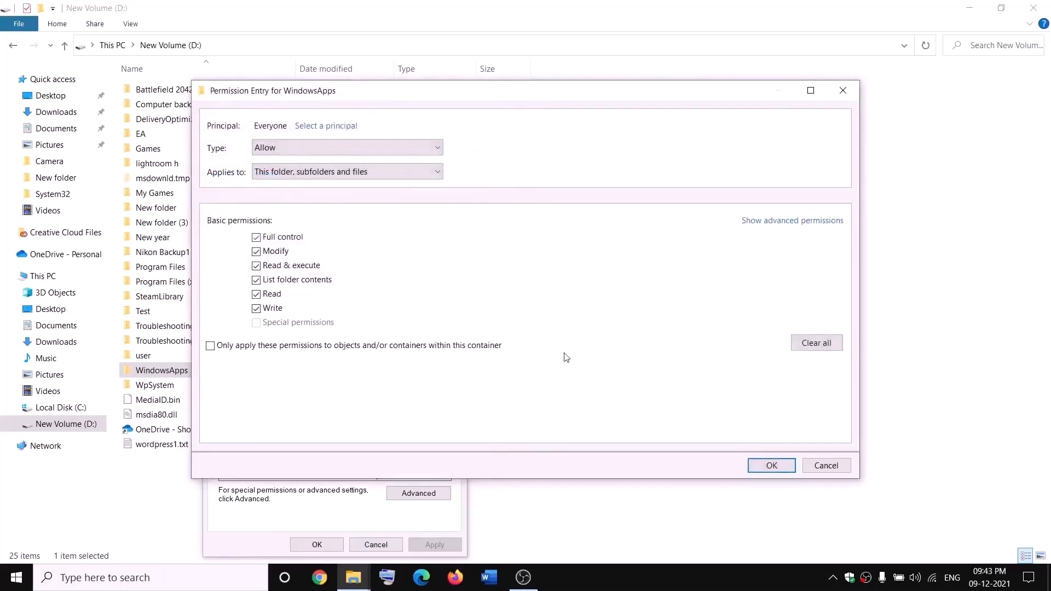
left_click(786, 463)
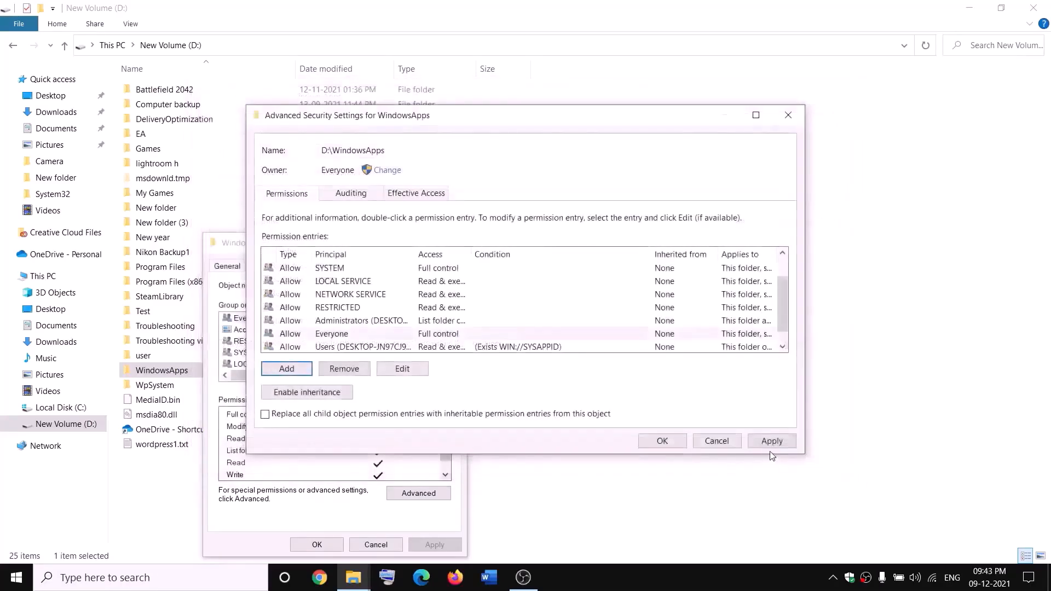
left_click(769, 443)
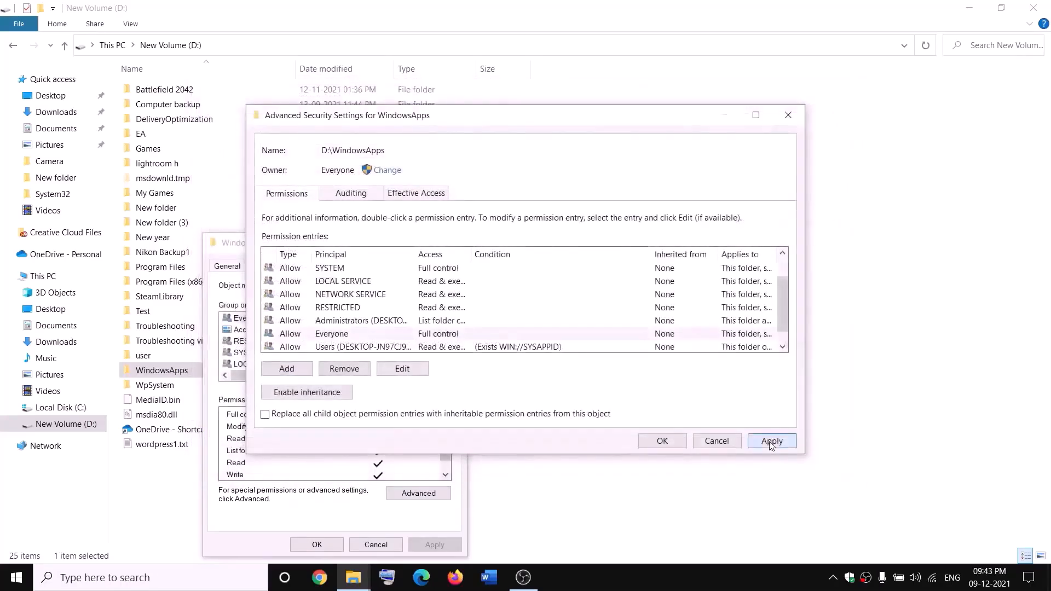
left_click(661, 443)
left_click(317, 545)
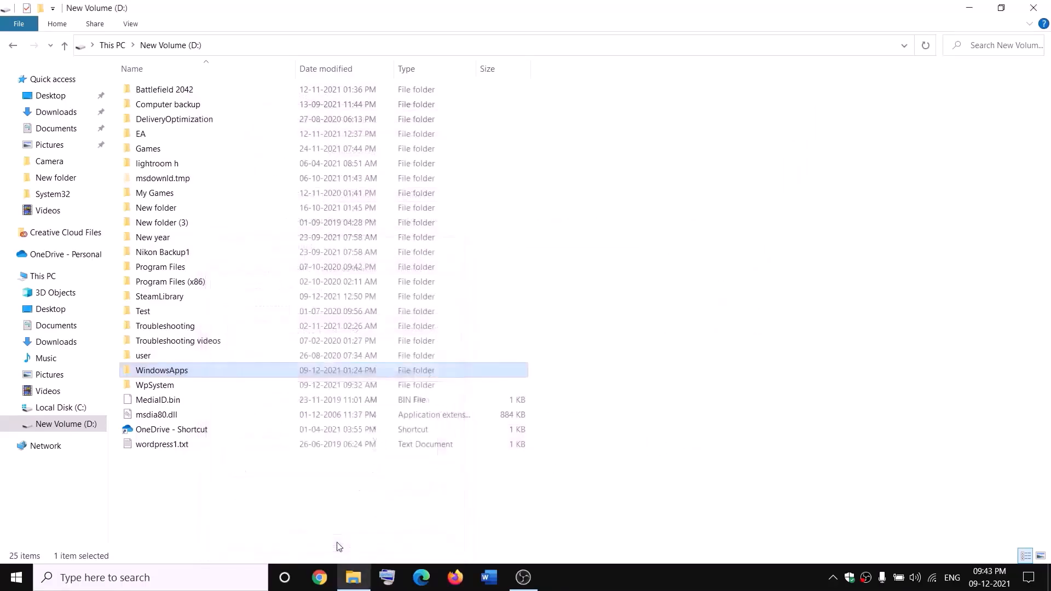
Step: Rename the WindowsApps folder on the D: drive to WindowsApps.old
right_click(199, 376)
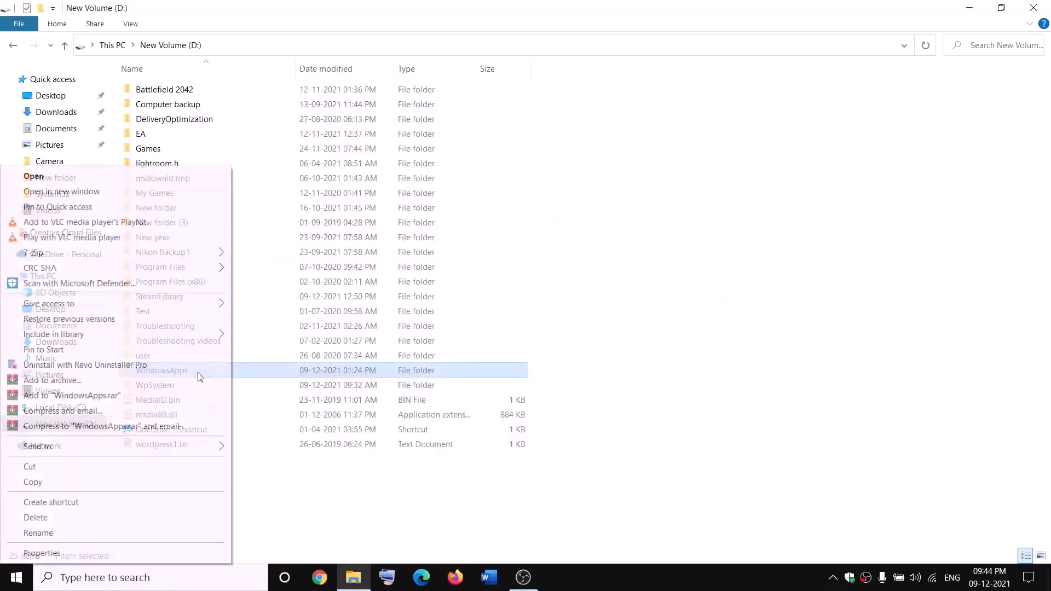
left_click(33, 534)
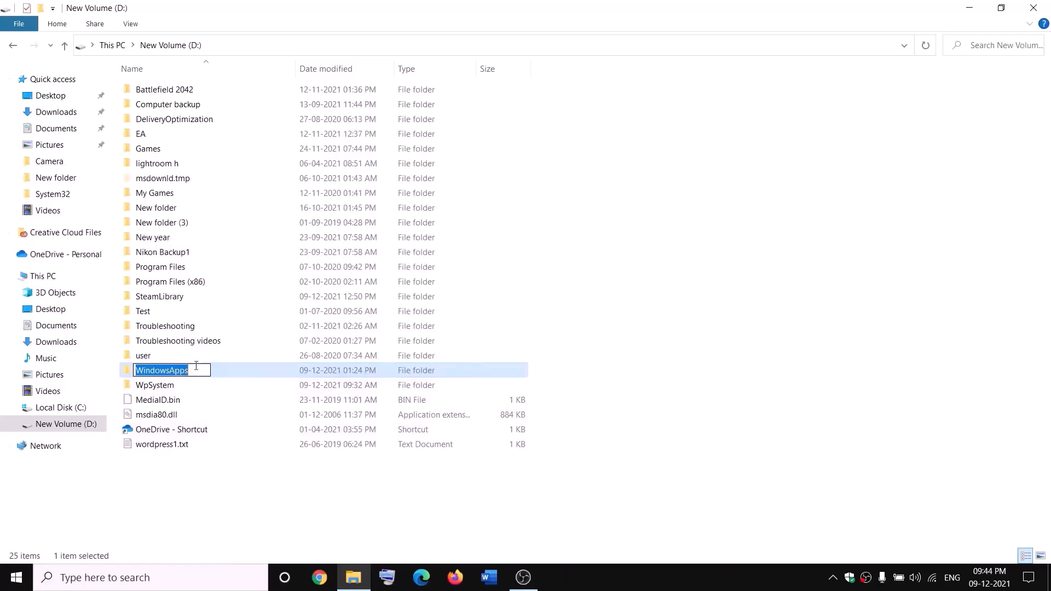
left_click(197, 368)
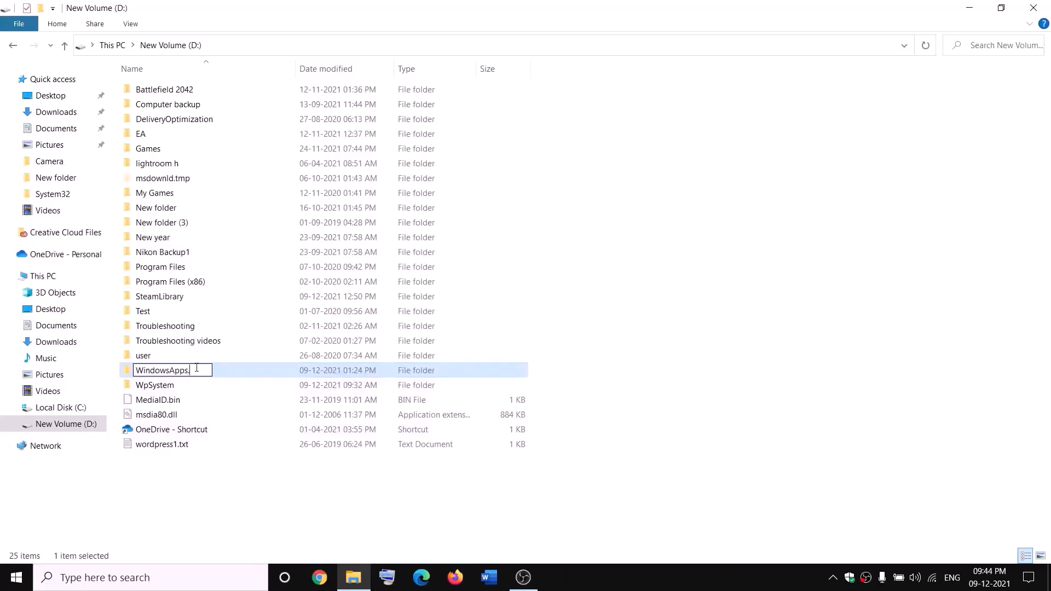
type(".old")
left_click(239, 478)
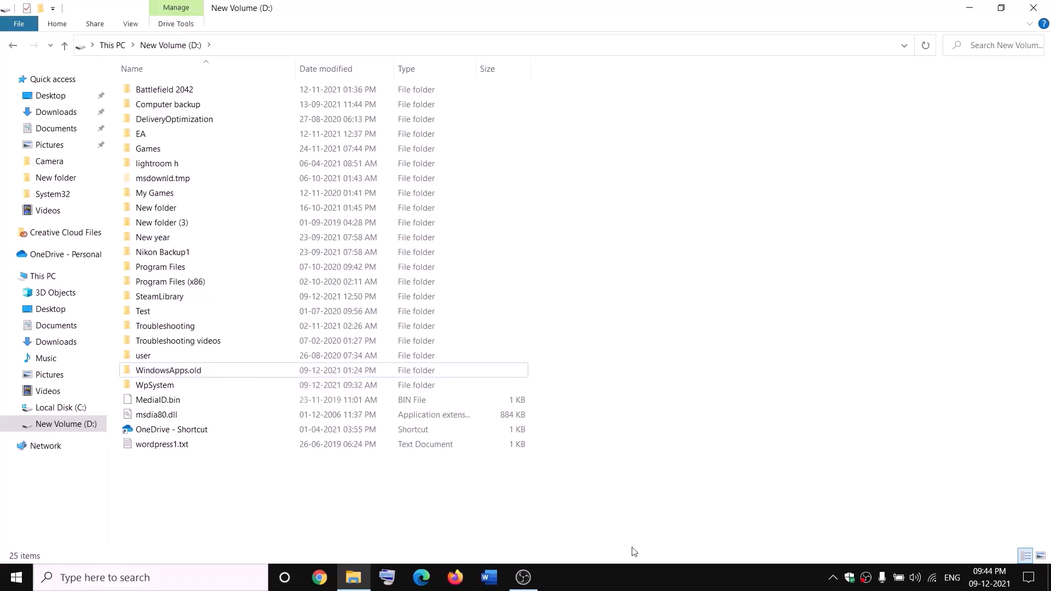
Step: End the Gaming Services background process in Task Manager and close Task Manager
right_click(16, 577)
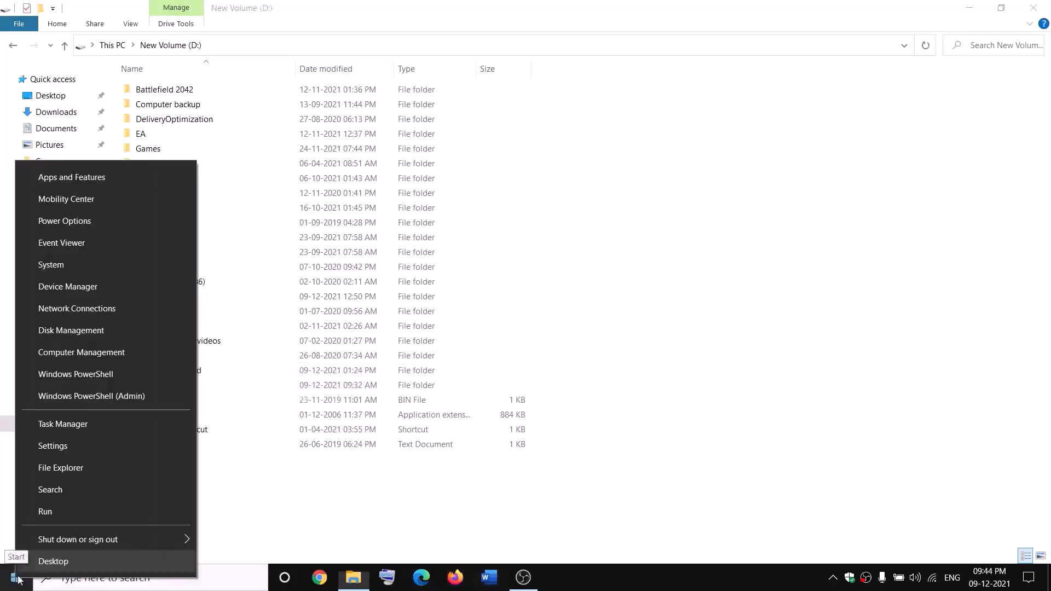
left_click(57, 430)
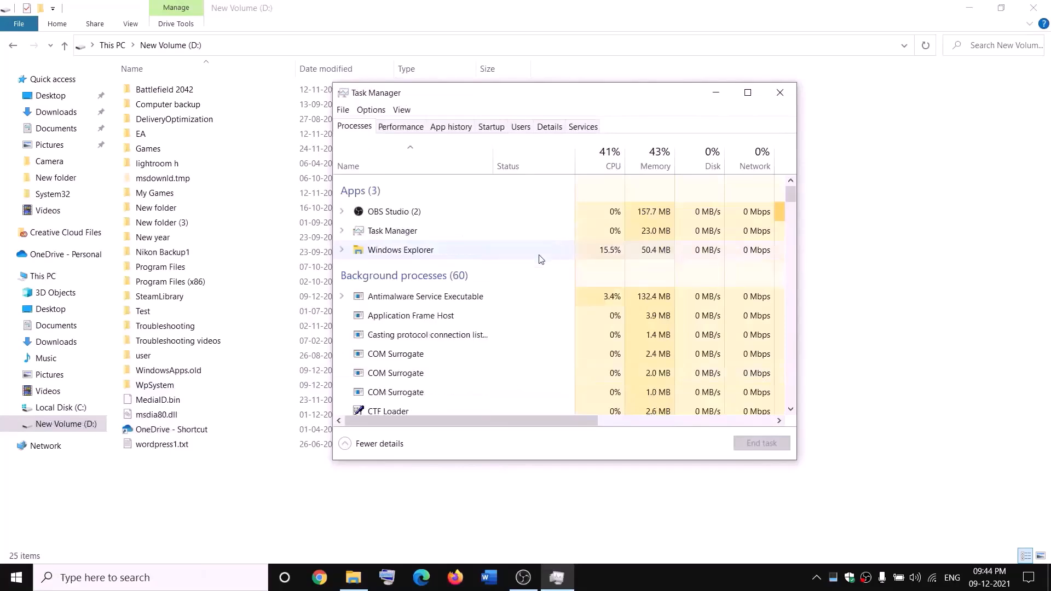
scroll(477, 249, "down", 2)
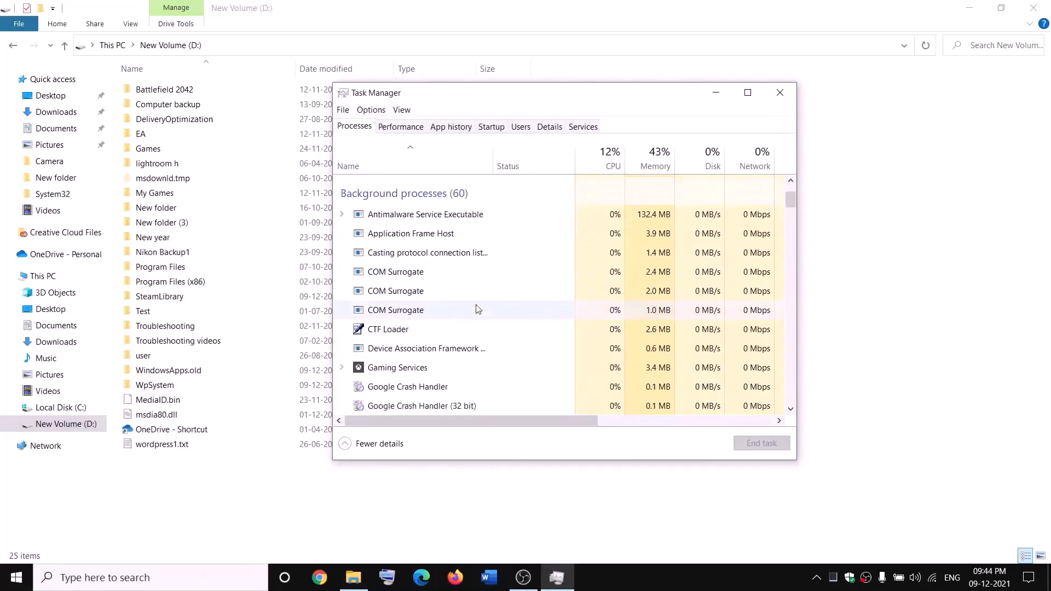
right_click(380, 373)
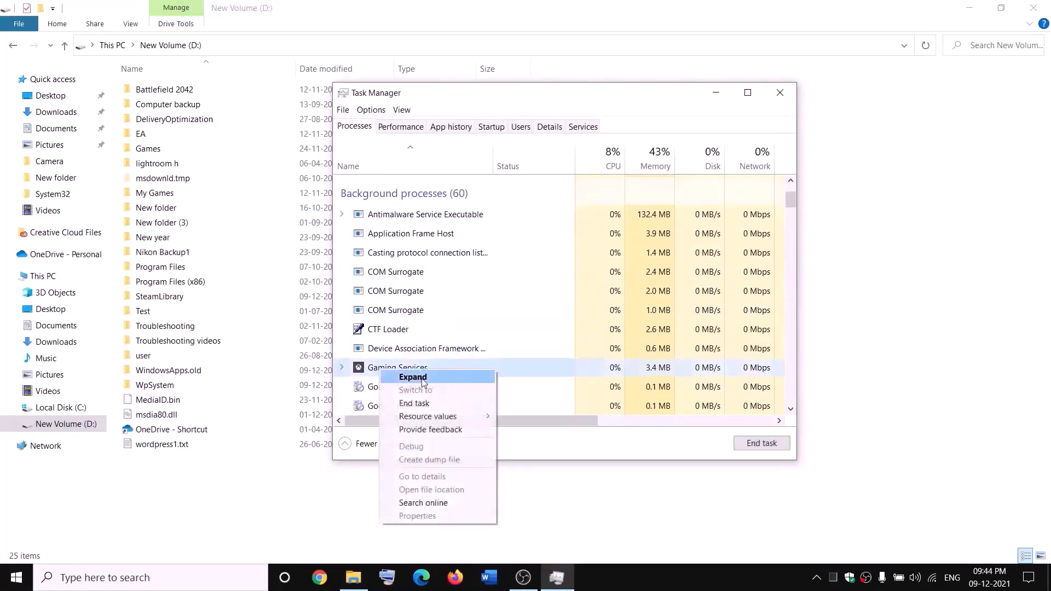
left_click(420, 404)
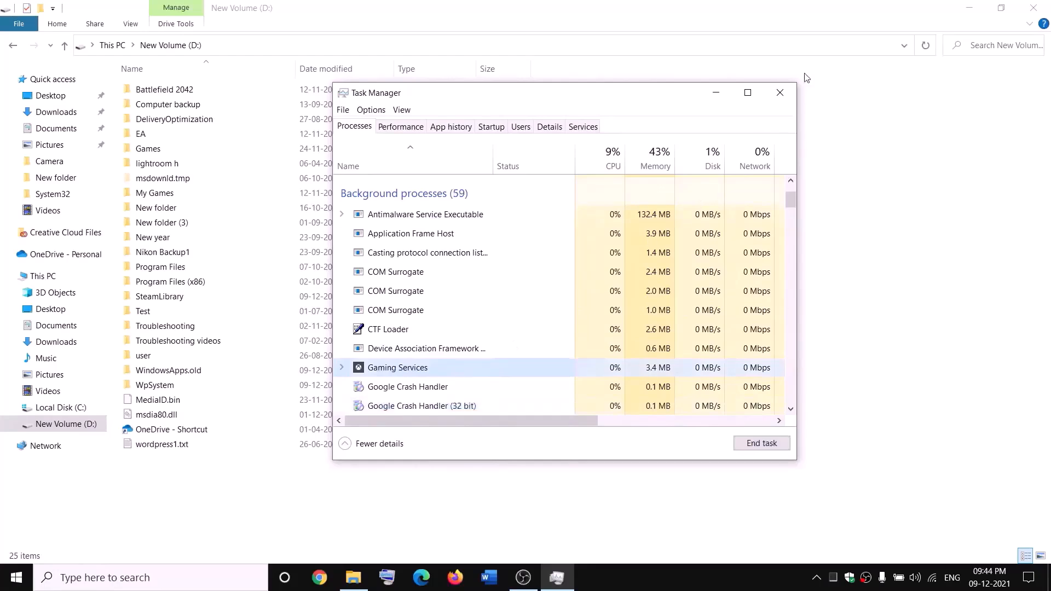
left_click(780, 93)
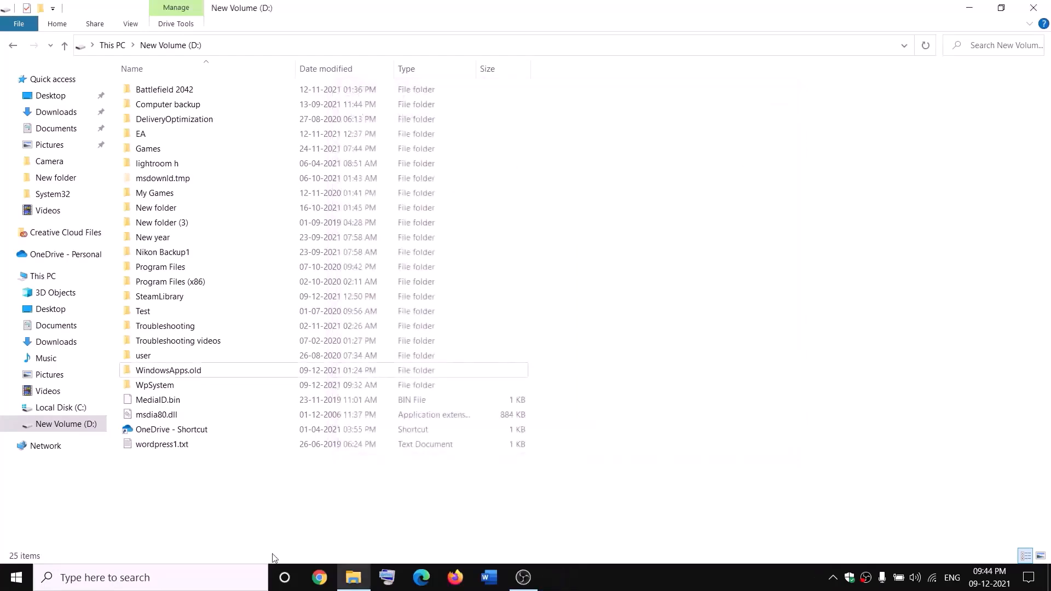
Step: Open the Windows Services console and go to the Gaming Services entries in the list
left_click(231, 578)
type("servi")
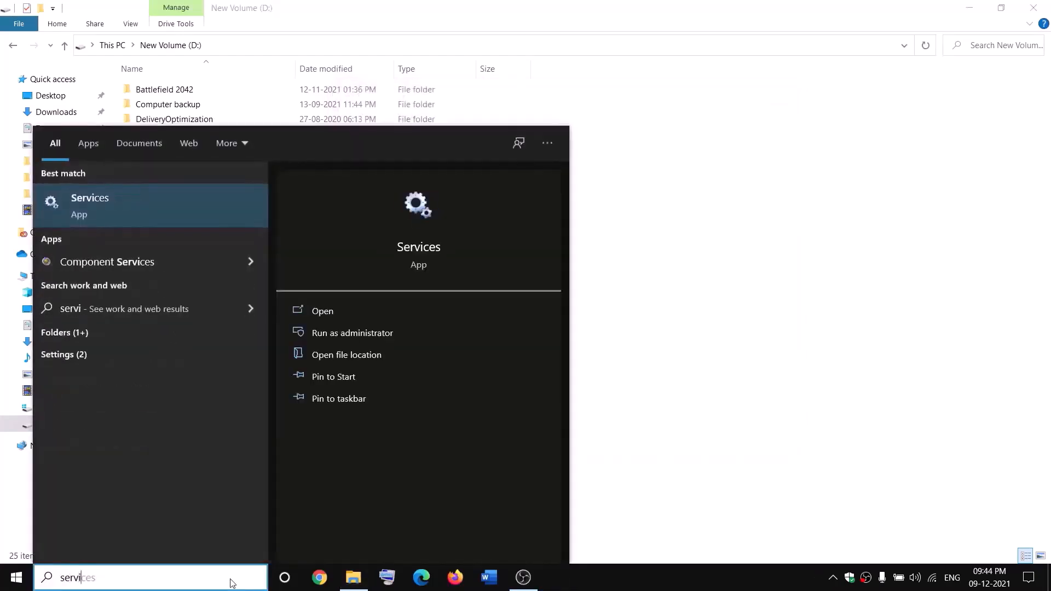
key("Return")
left_click(450, 291)
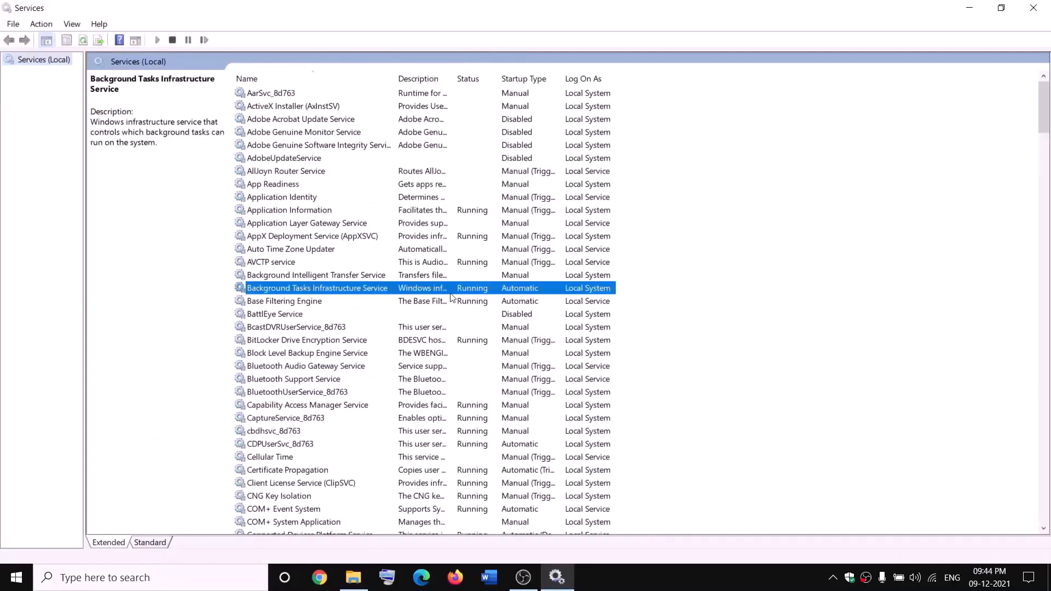
key("g")
left_click(463, 145)
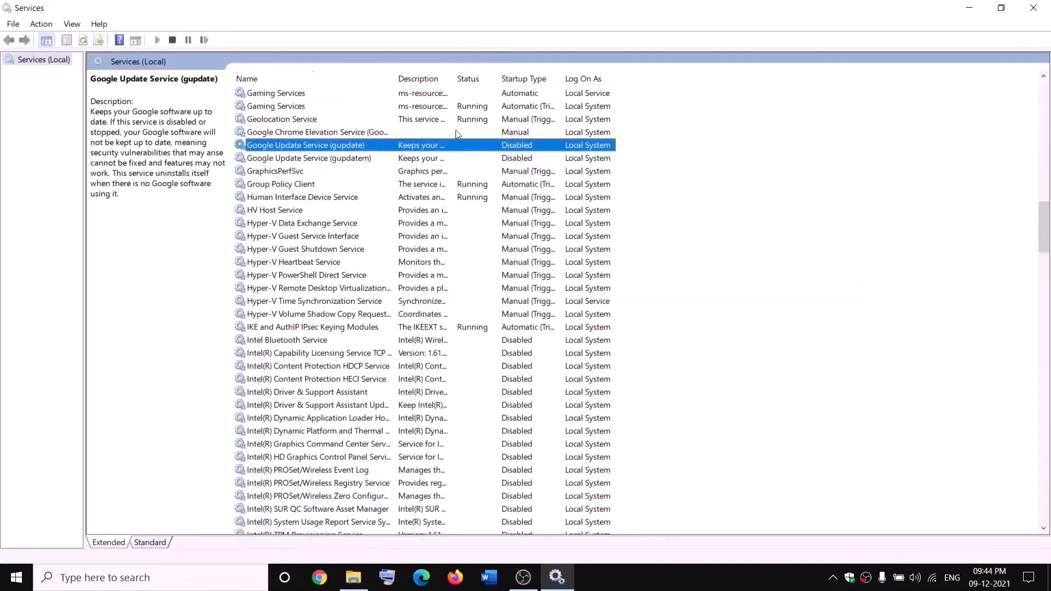
Step: Start the Gaming Services entry that logs on as Local Service, and stop both Gaming Services entries
left_click(436, 96)
right_click(437, 95)
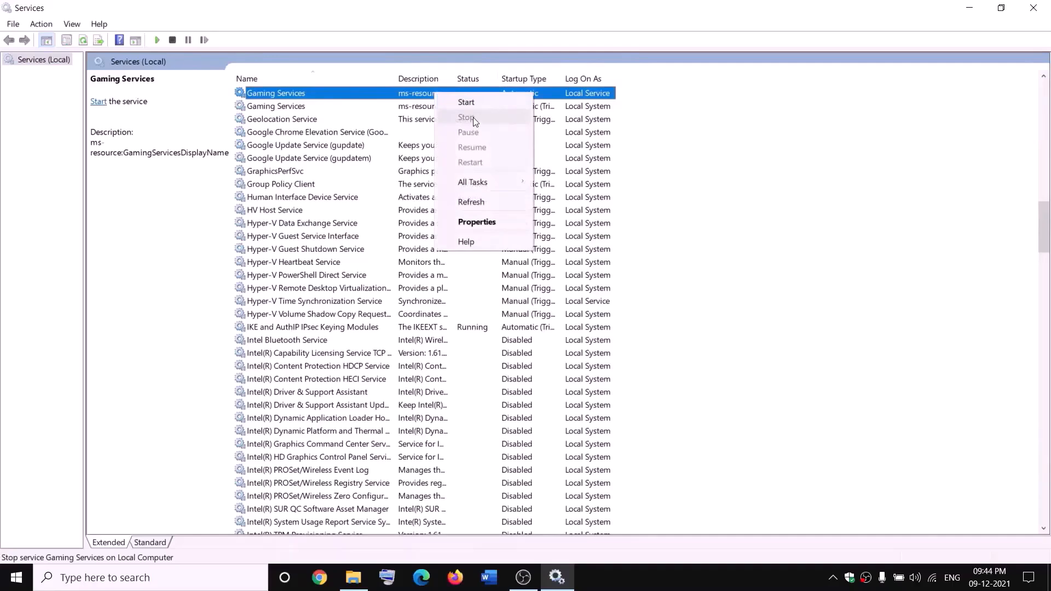
left_click(469, 103)
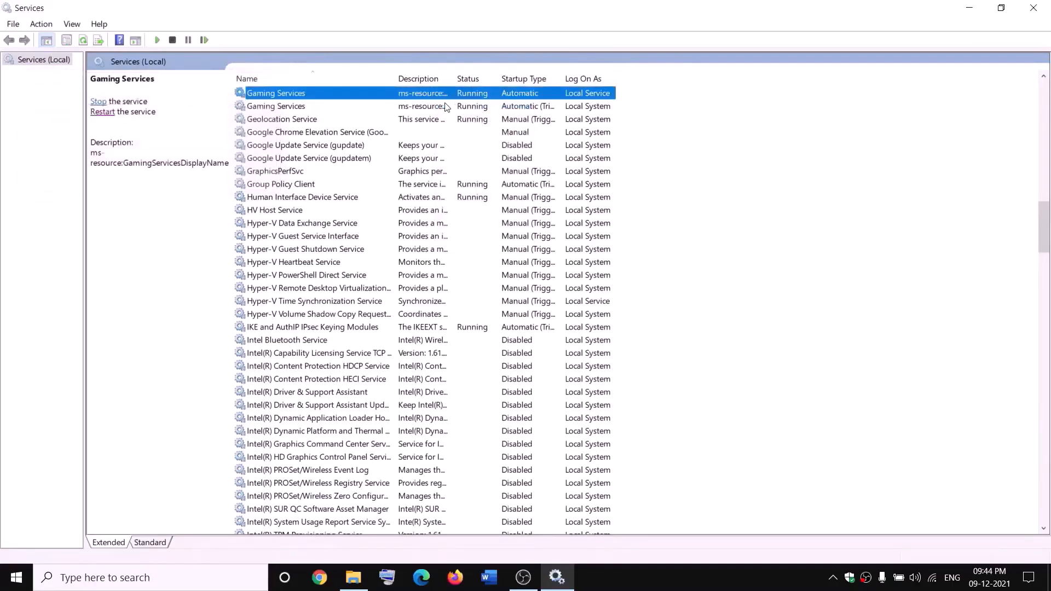
right_click(430, 96)
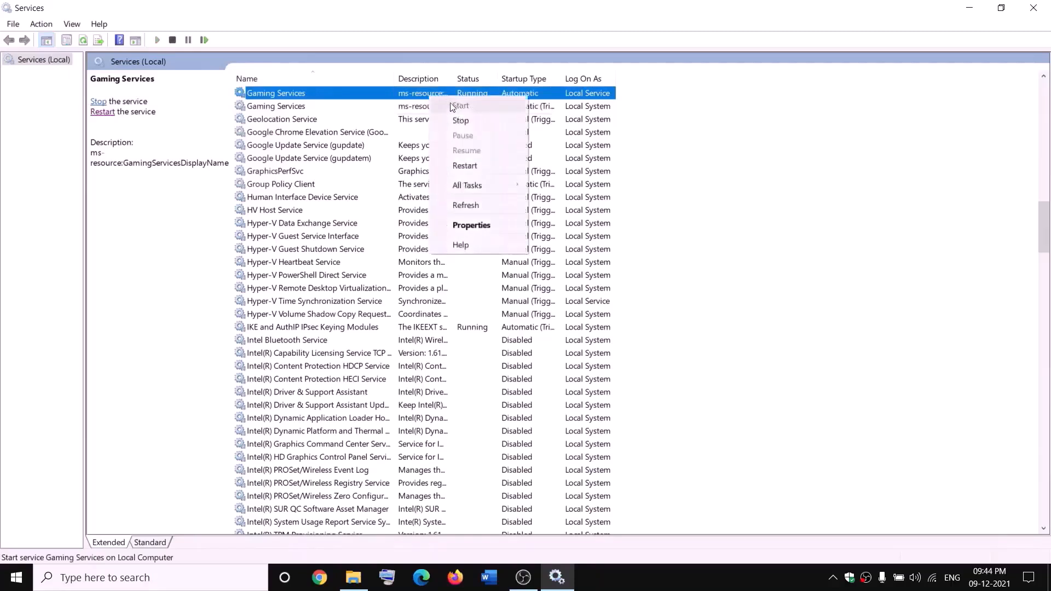
left_click(460, 119)
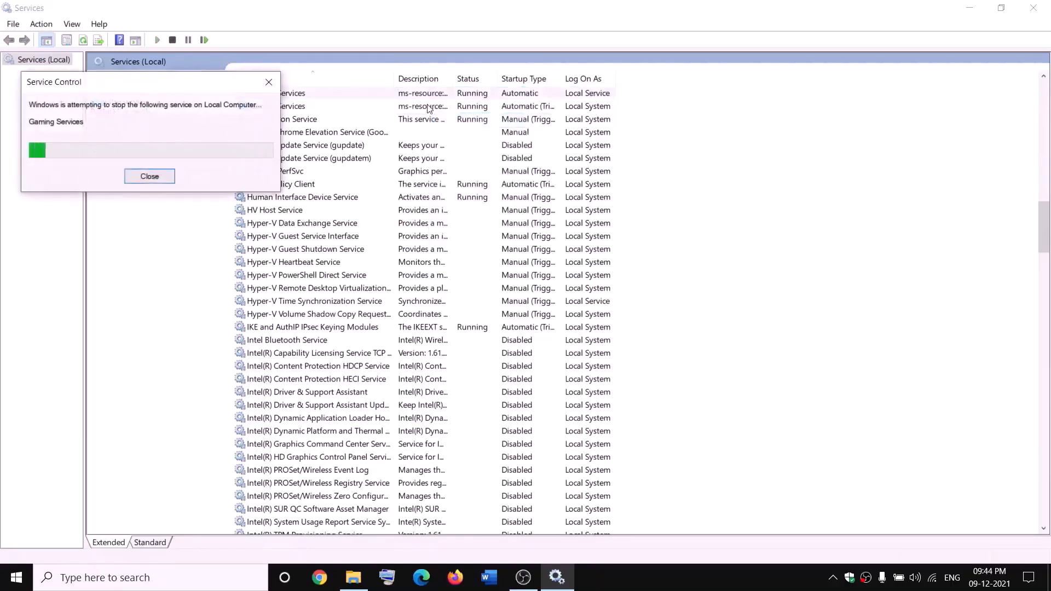
left_click(427, 109)
right_click(428, 109)
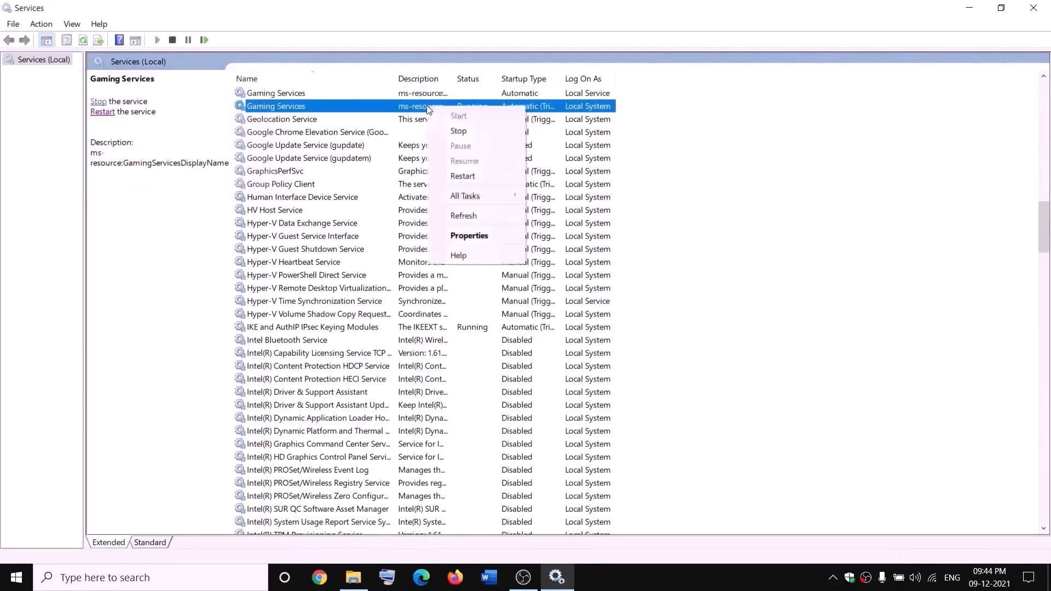
left_click(478, 131)
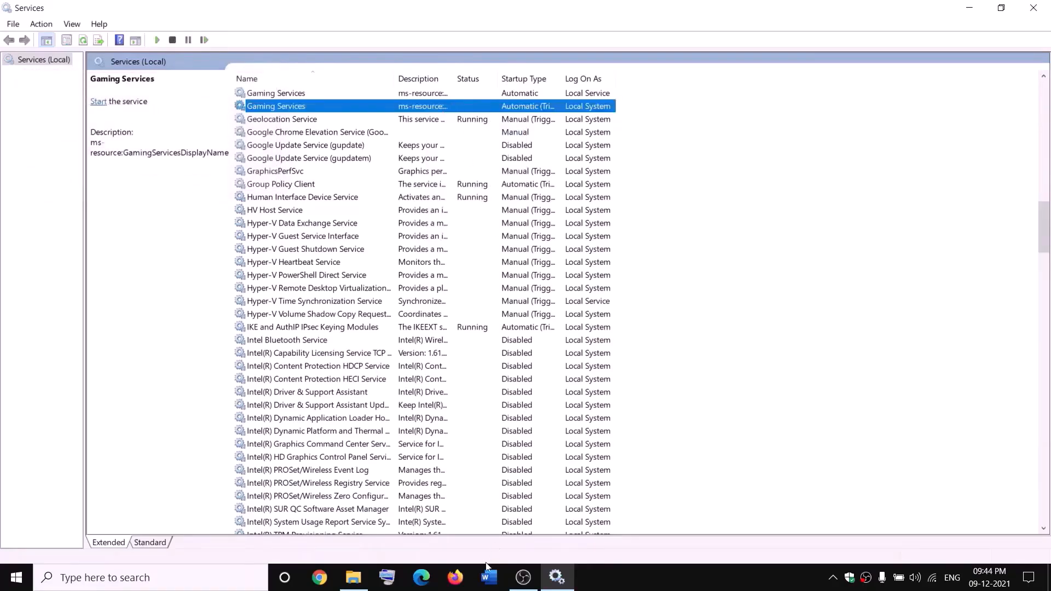
Step: Select the WindowsApps.old folder in File Explorer, and start both Gaming Services entries again in the Services console
left_click(354, 577)
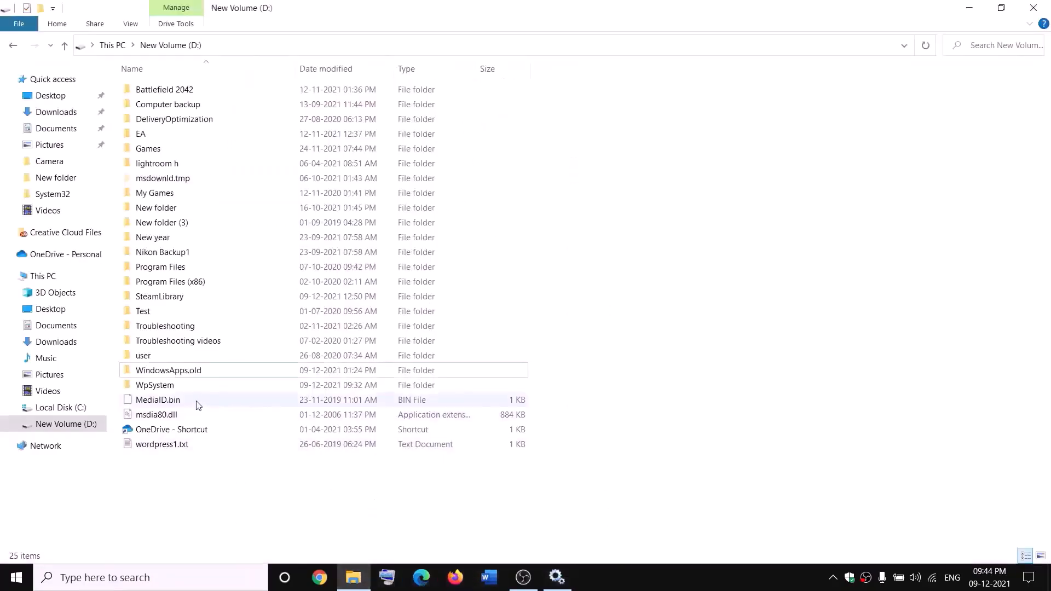
left_click(179, 374)
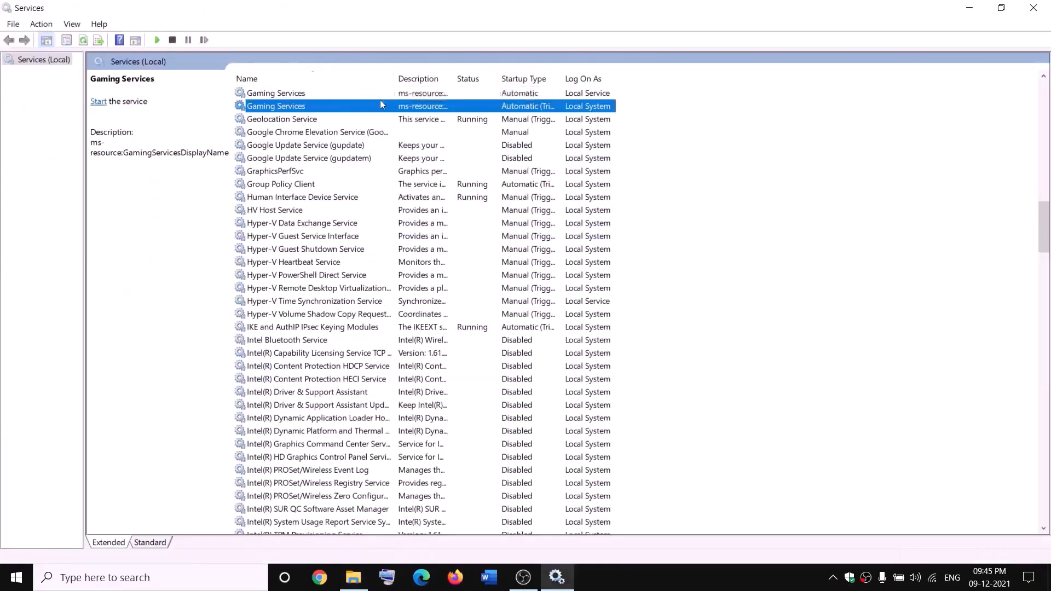
left_click(388, 95)
right_click(388, 94)
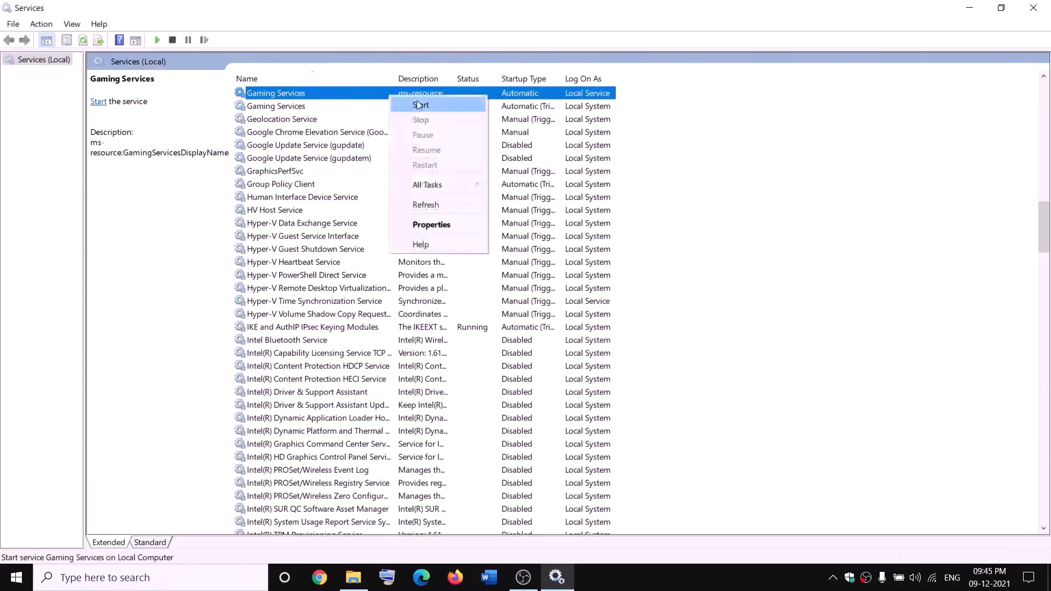
left_click(418, 105)
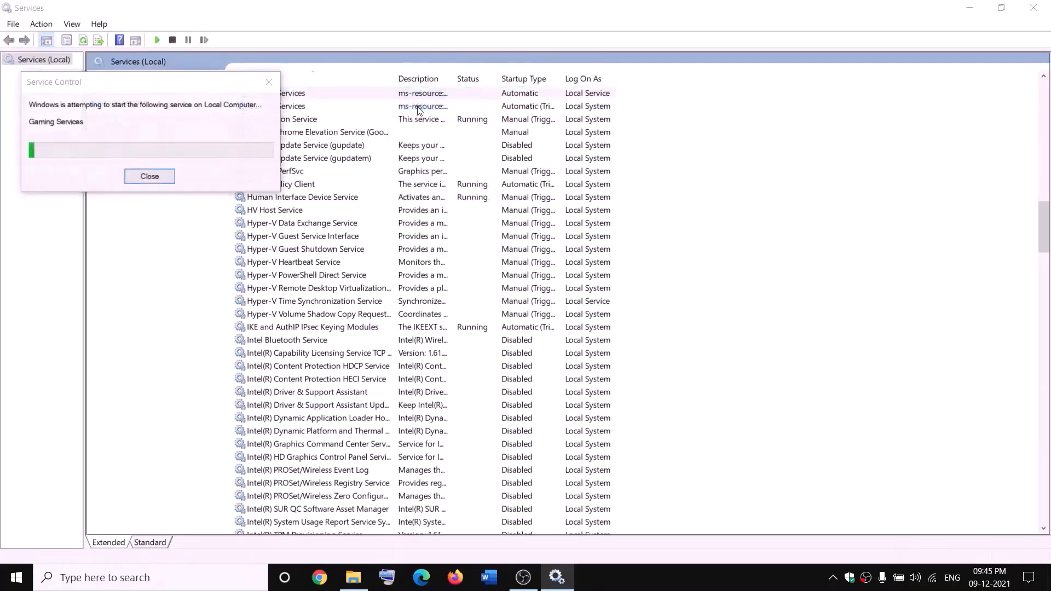
left_click(424, 107)
right_click(440, 106)
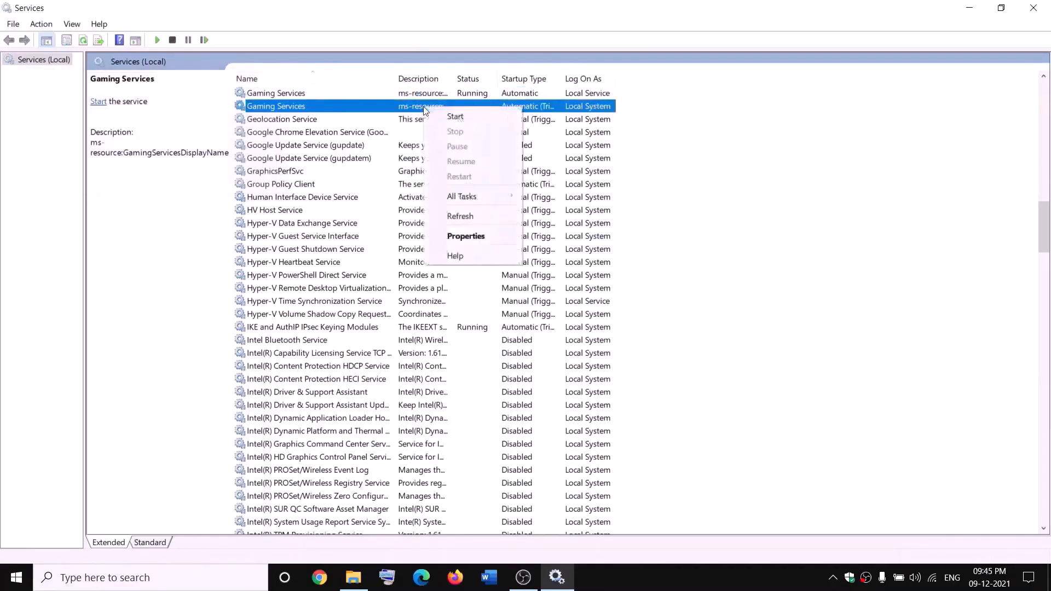
left_click(447, 113)
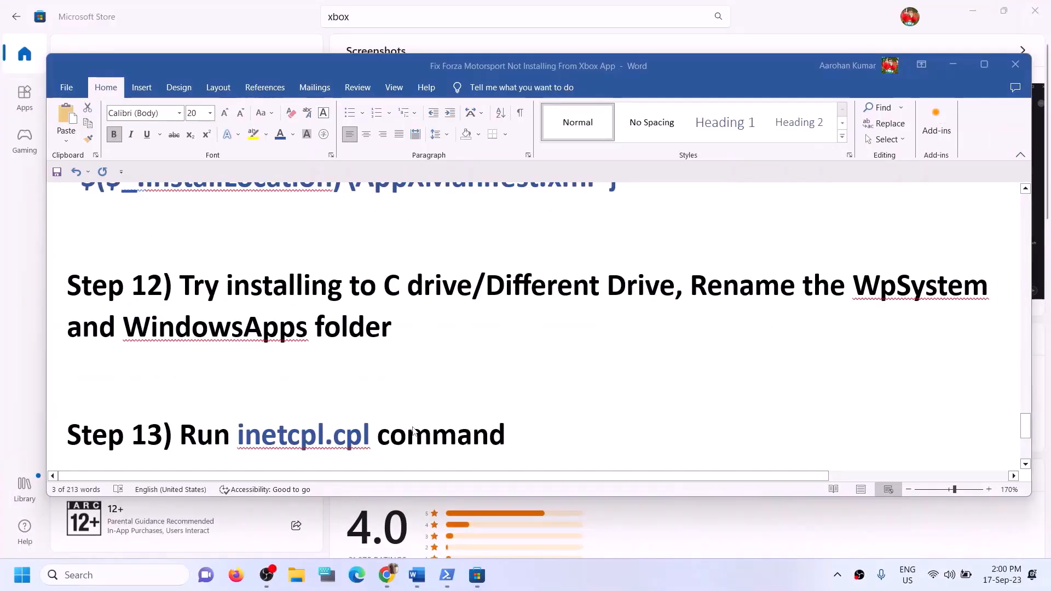
Step: Copy the inetcpl.cpl command from Step 13 of the Word guide and use it in Windows search to open Internet Properties
scroll(414, 432, "down", 1)
left_click(264, 402)
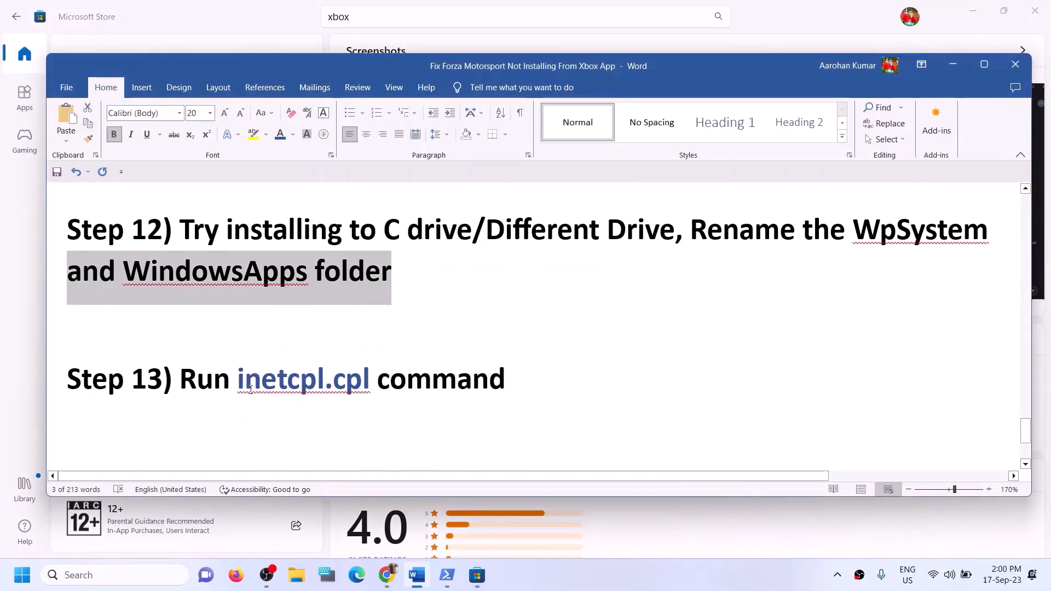
left_click_drag(238, 380, 344, 388)
key("ctrl+c")
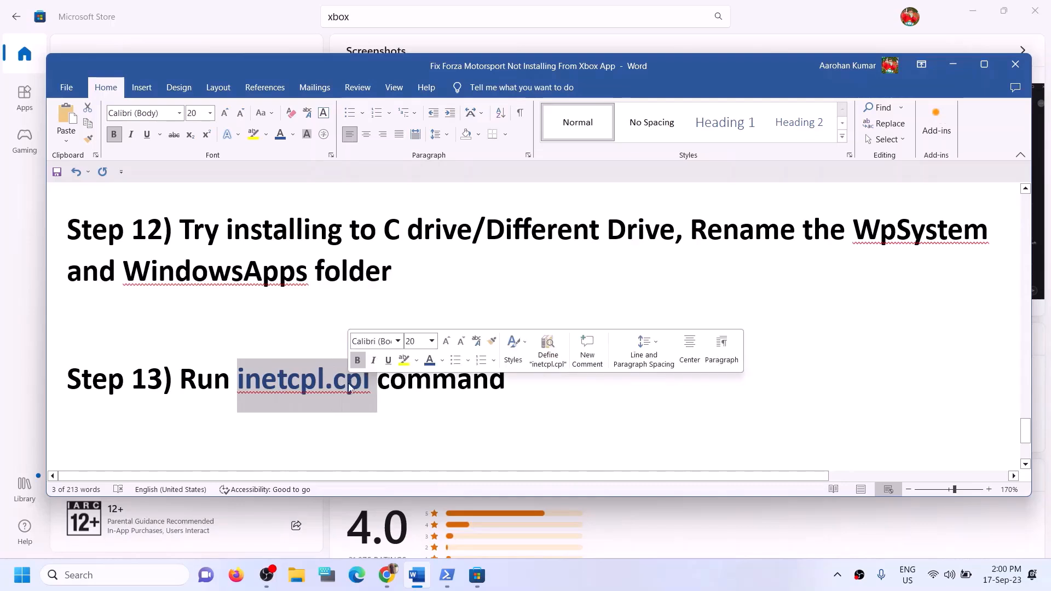
left_click(78, 576)
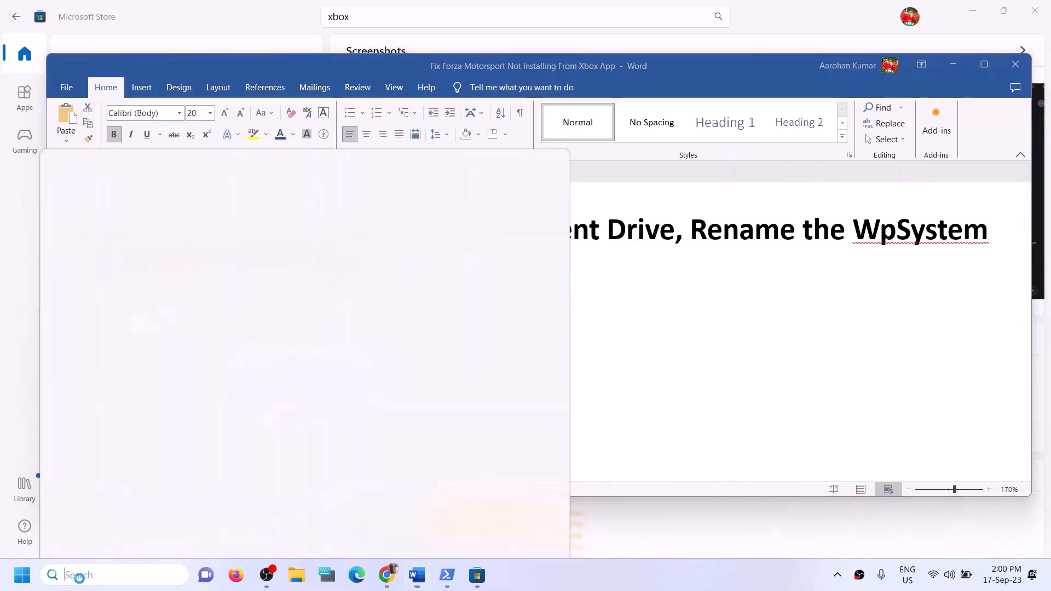
key("ctrl+v")
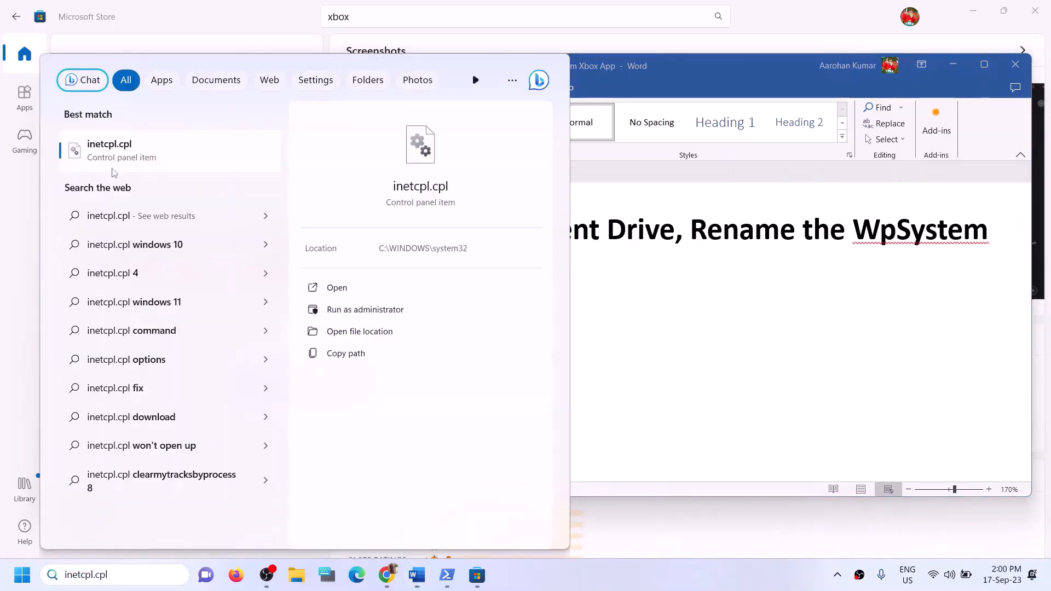
left_click(116, 163)
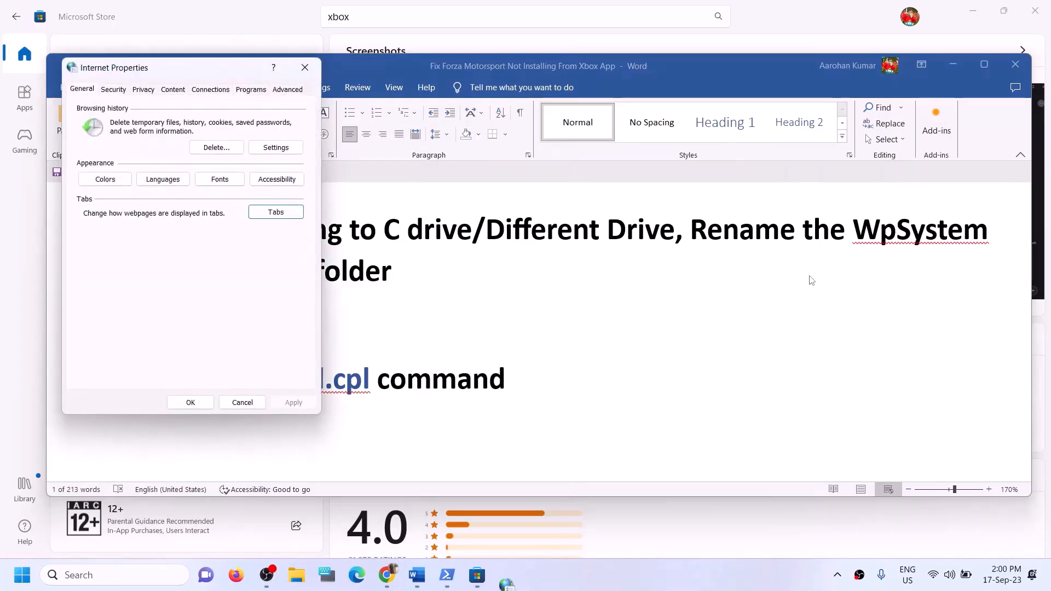
Step: Make sure the Use TLS 1.0, 1.1, 1.2 and 1.3 options are enabled in the advanced Internet Properties and confirm the dialog
left_click(288, 91)
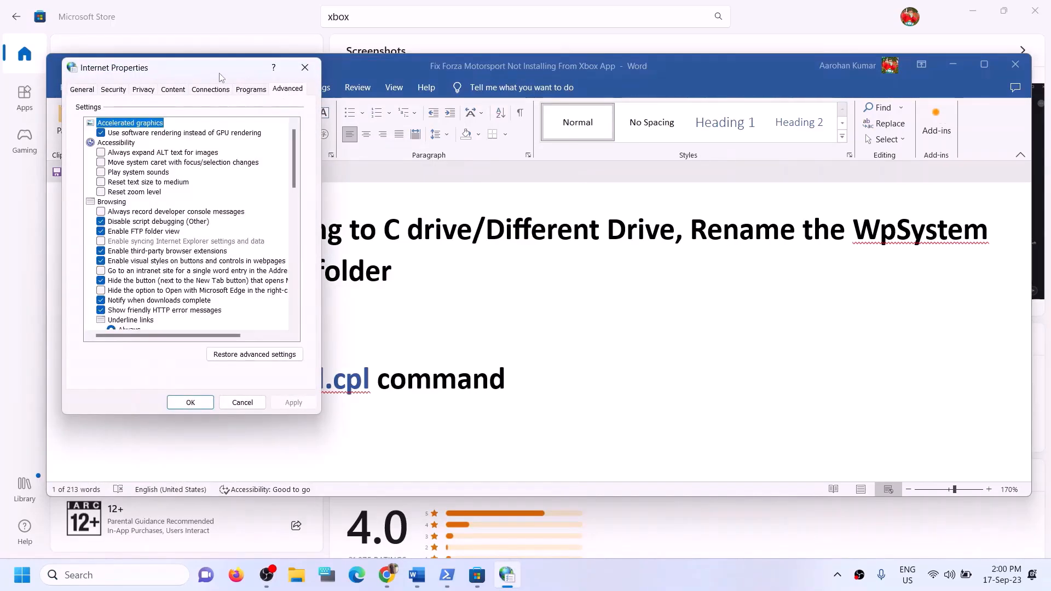
left_click_drag(220, 74, 391, 85)
scroll(348, 257, "down", 4)
scroll(348, 257, "down", 12)
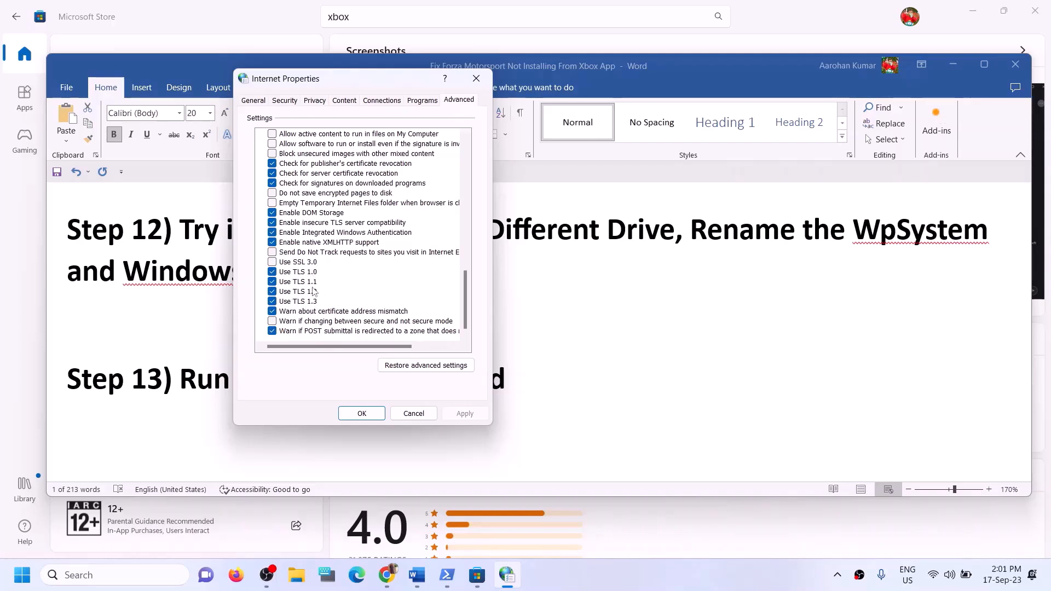
left_click(272, 281)
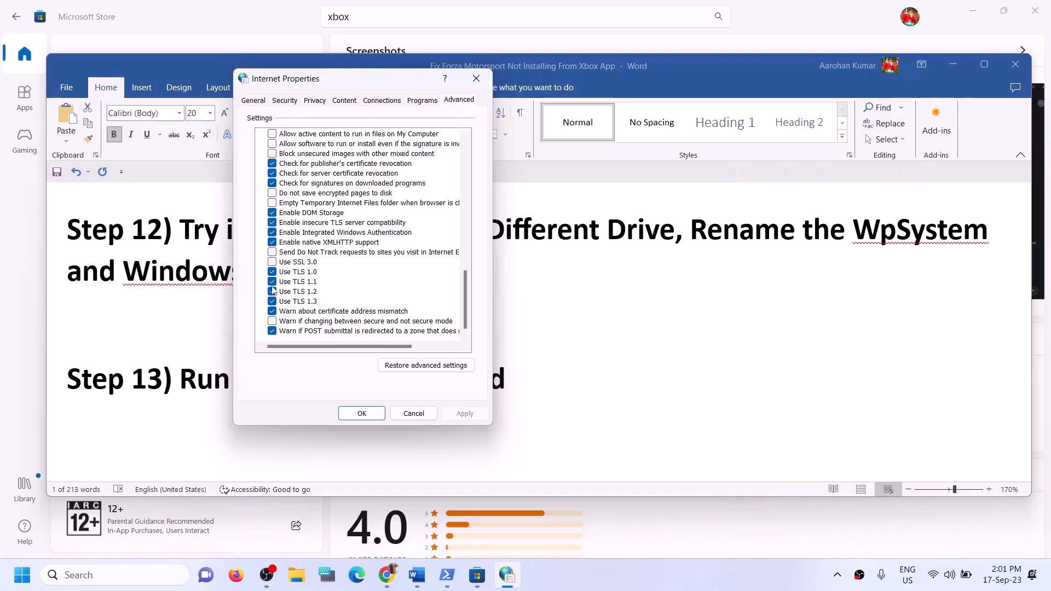
left_click(362, 413)
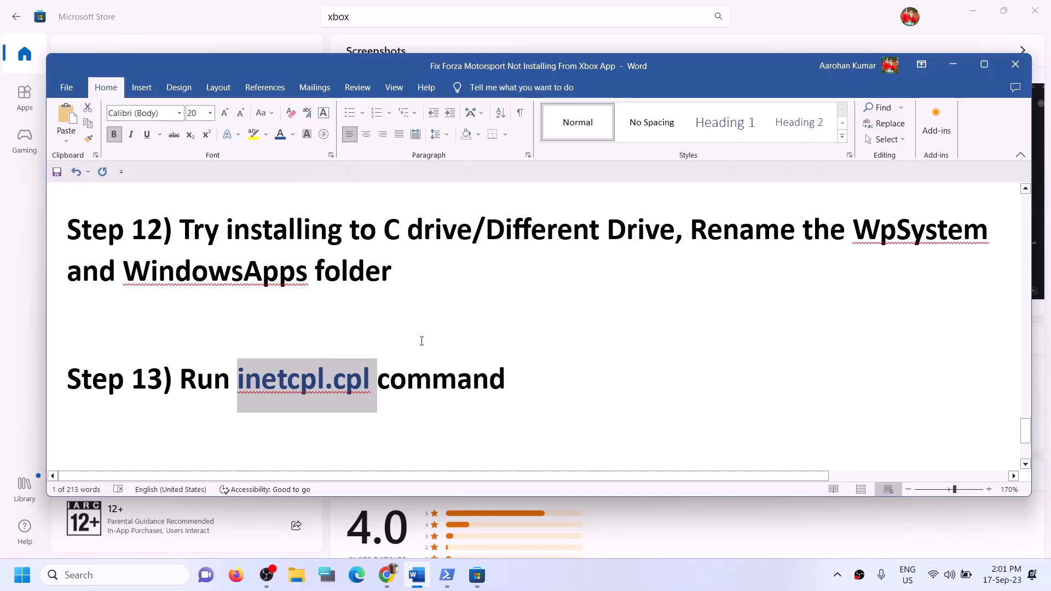
Step: Read Step 14 of the Word guide on updating Windows with the media creation tool, and highlight the Windows 10 and Windows 11 download links
scroll(422, 341, "up", 1)
scroll(422, 341, "down", 4)
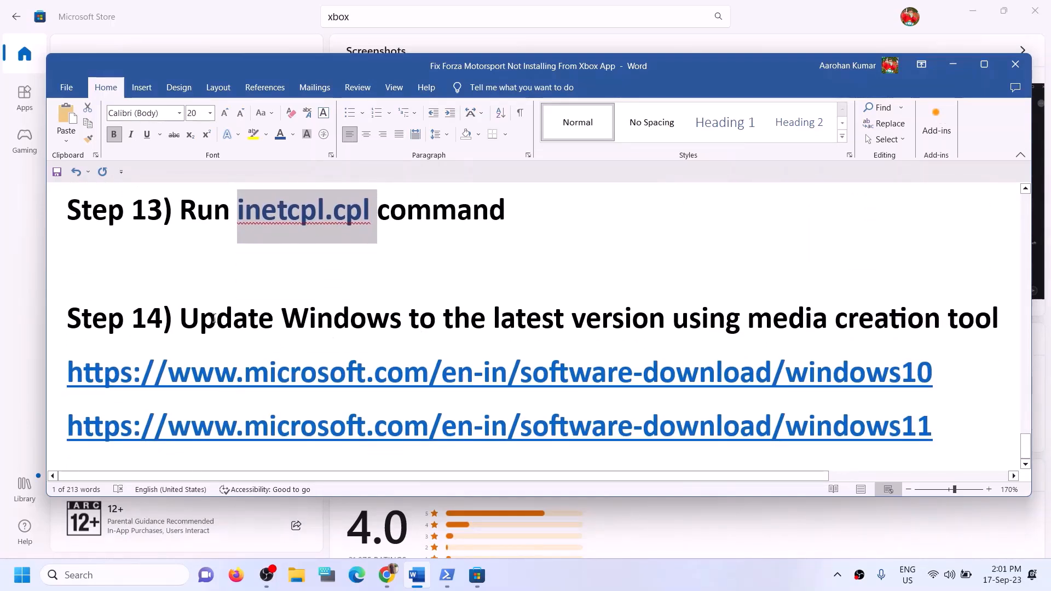
left_click_drag(180, 328, 954, 330)
left_click(955, 330)
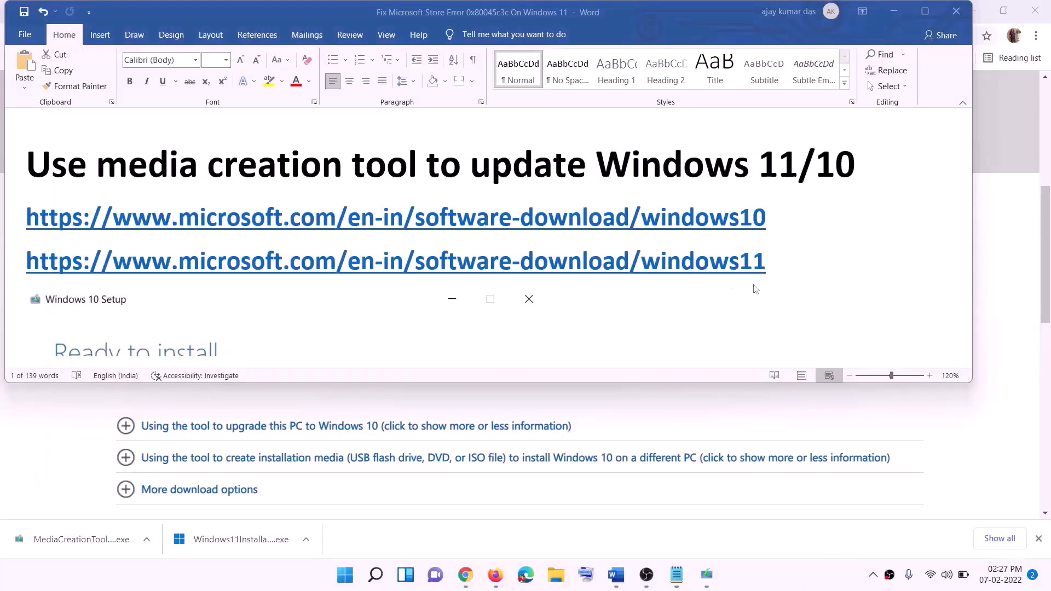
left_click_drag(775, 218, 286, 216)
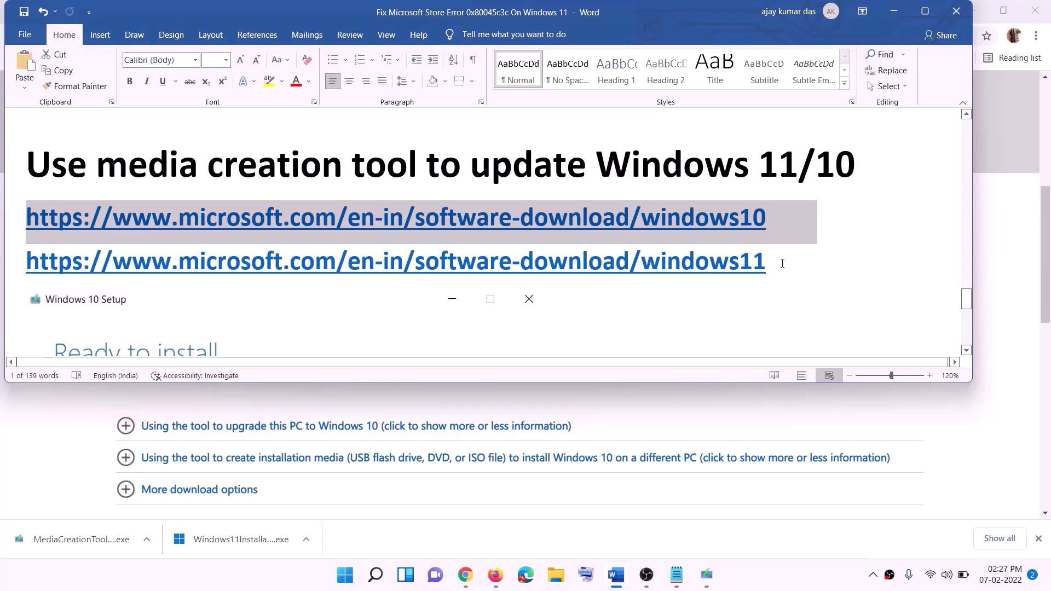
left_click_drag(782, 264, 27, 261)
Step: Switch to the Download Windows 10 page in the browser and examine the media creation tool section with its download option
left_click(893, 11)
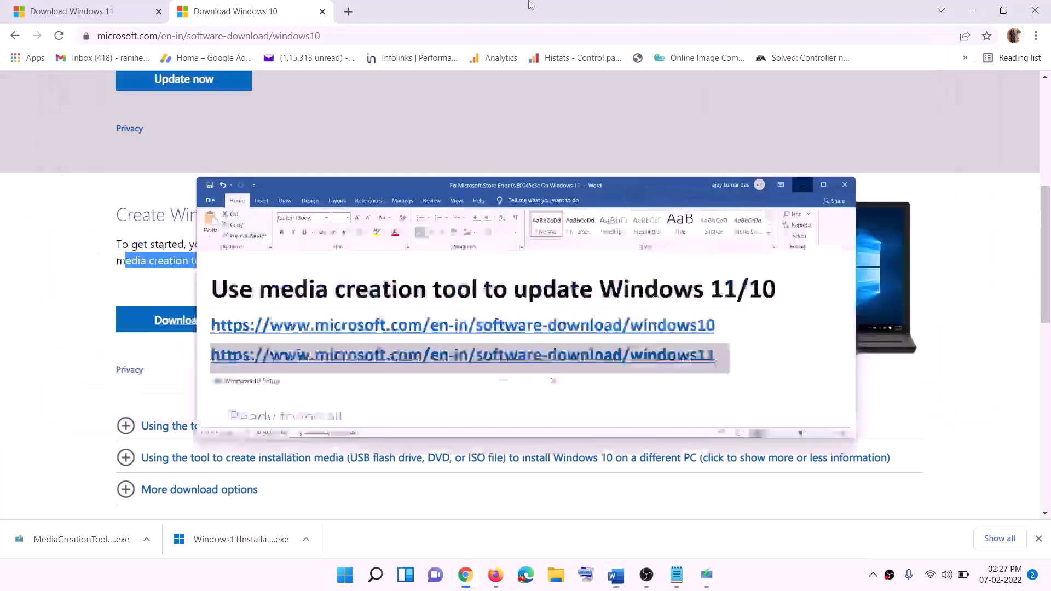
scroll(453, 282, "up", 5)
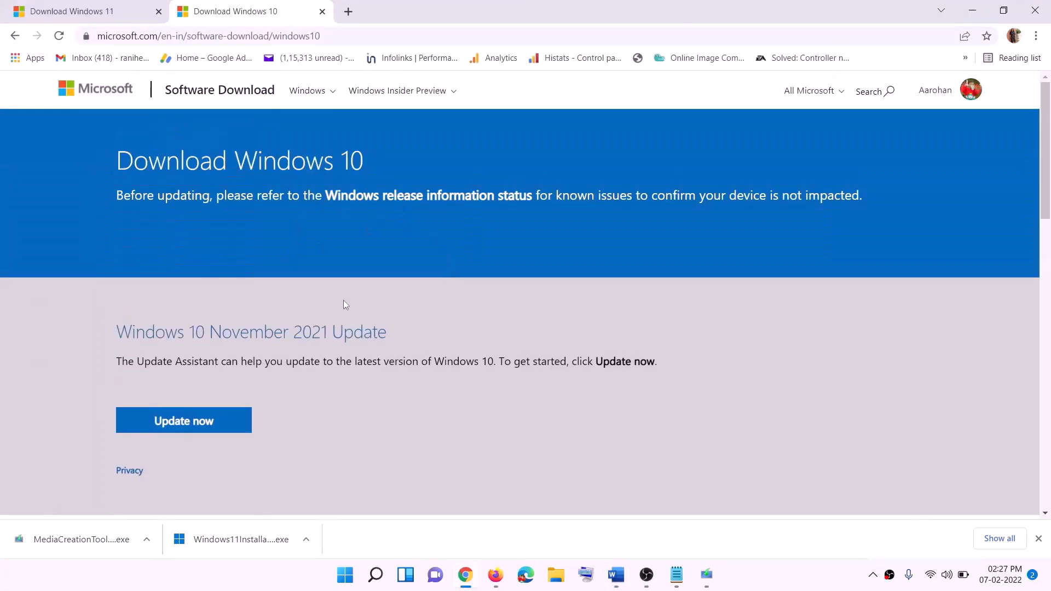
scroll(344, 300, "down", 5)
left_click_drag(125, 329, 234, 329)
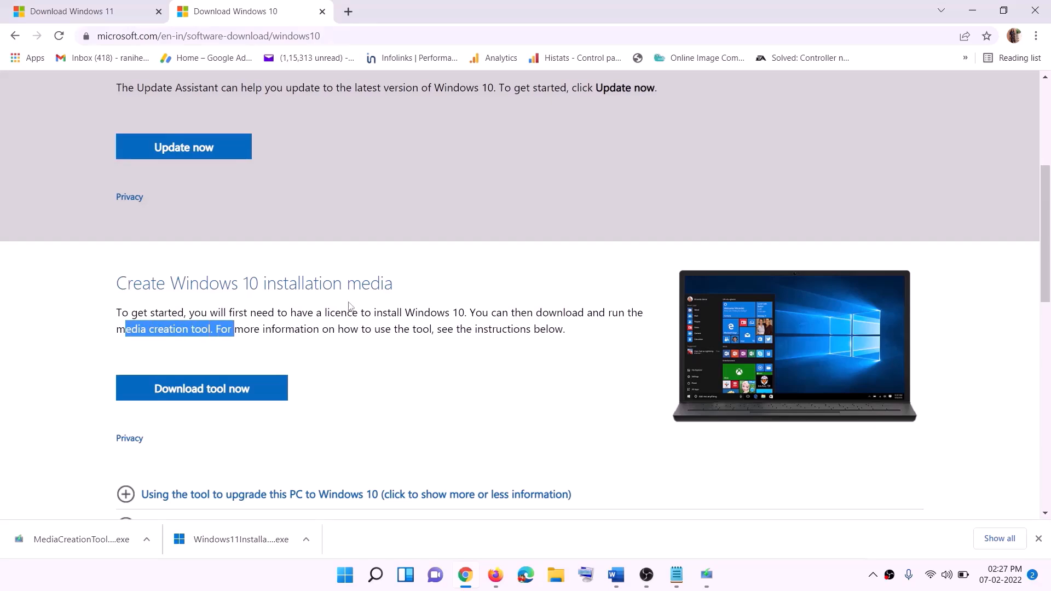
scroll(312, 277, "down", 2)
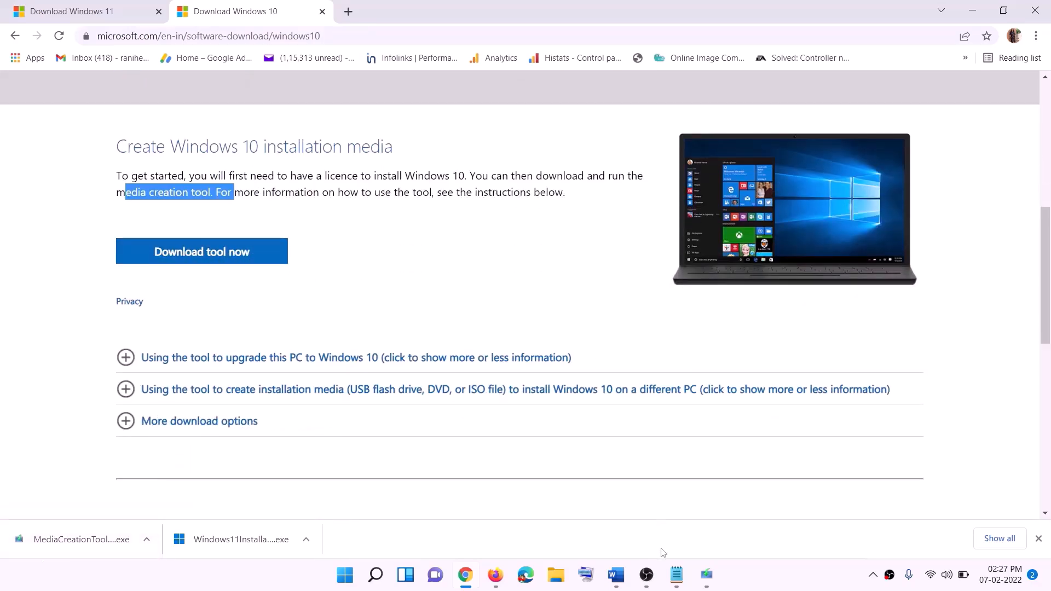
Step: Accept the license terms in Windows 10 Setup and start the download with the Upgrade this PC now option
left_click(717, 584)
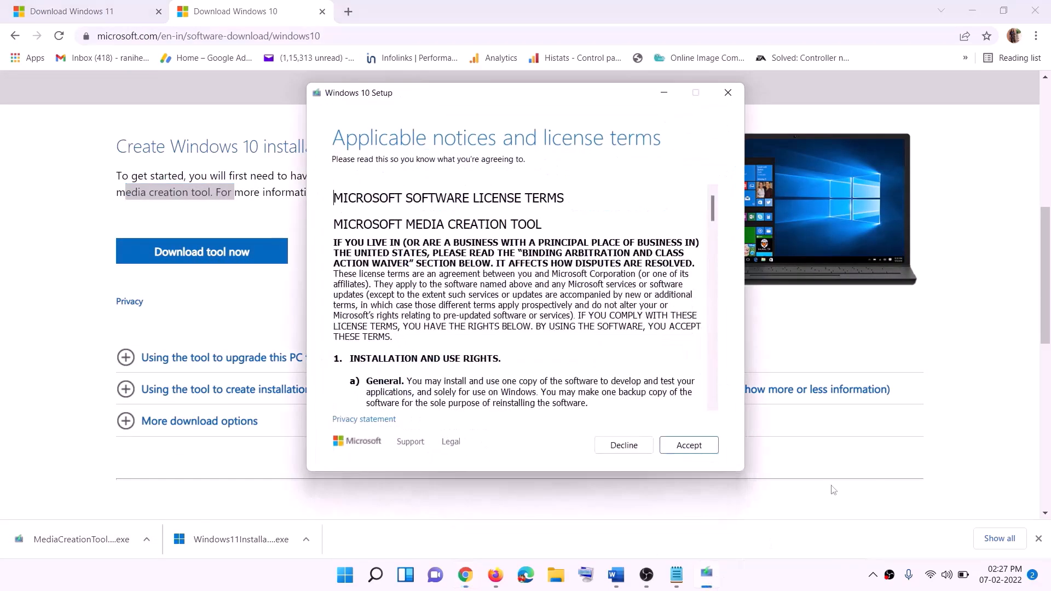
left_click(686, 446)
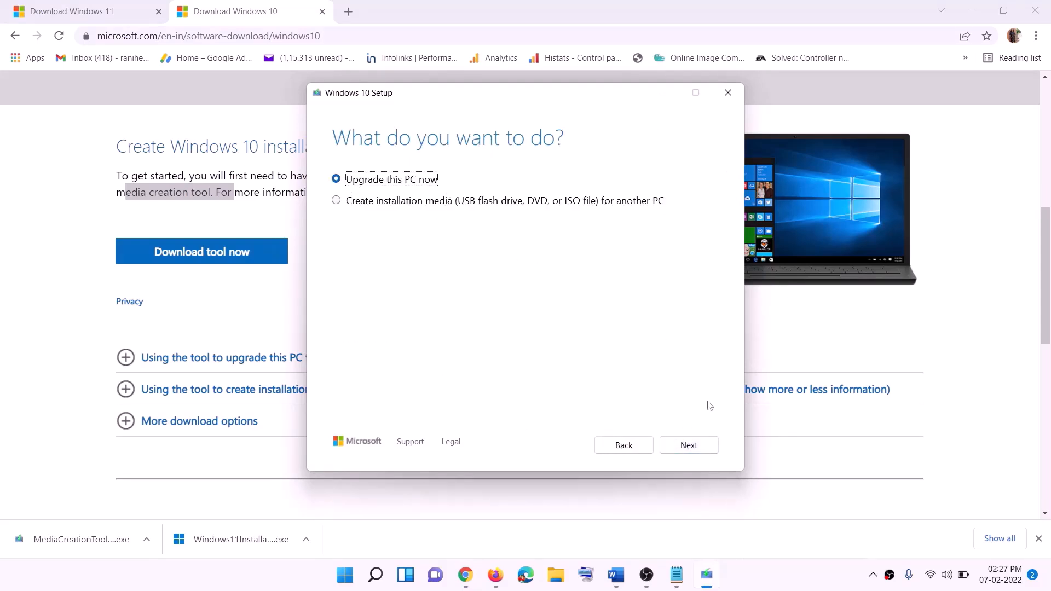
left_click(689, 445)
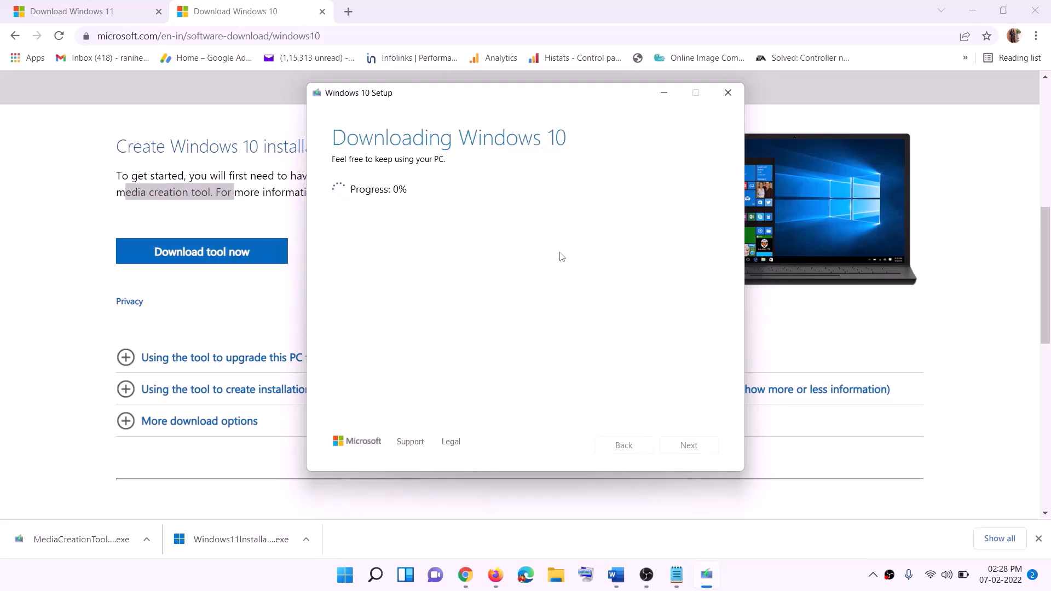
left_click(776, 586)
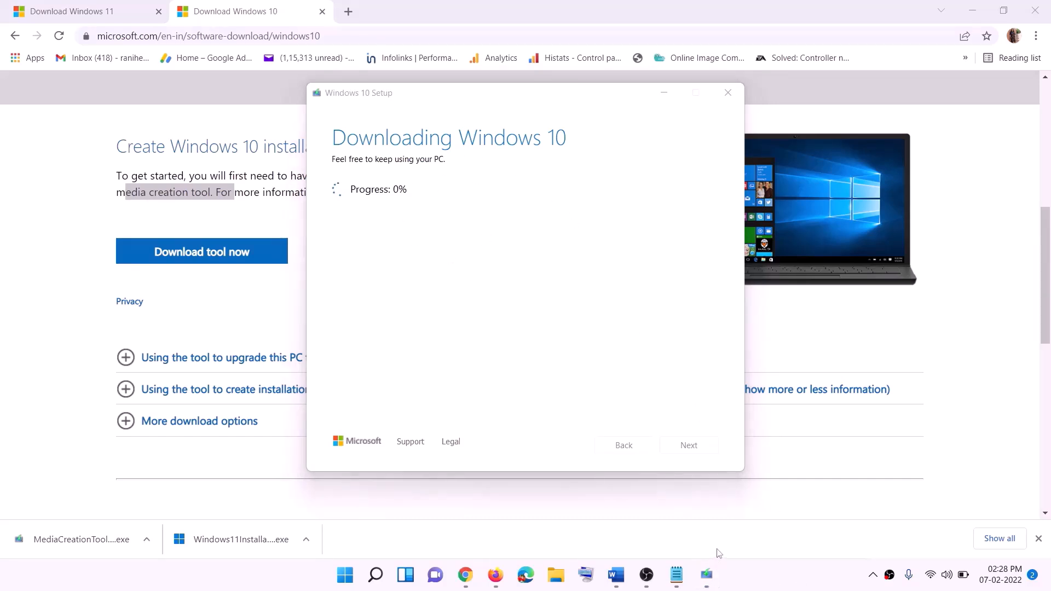
Step: Maximize the Word guide and examine its Windows 10 Ready to install picture, including the Keep personal files and apps choice
left_click(616, 574)
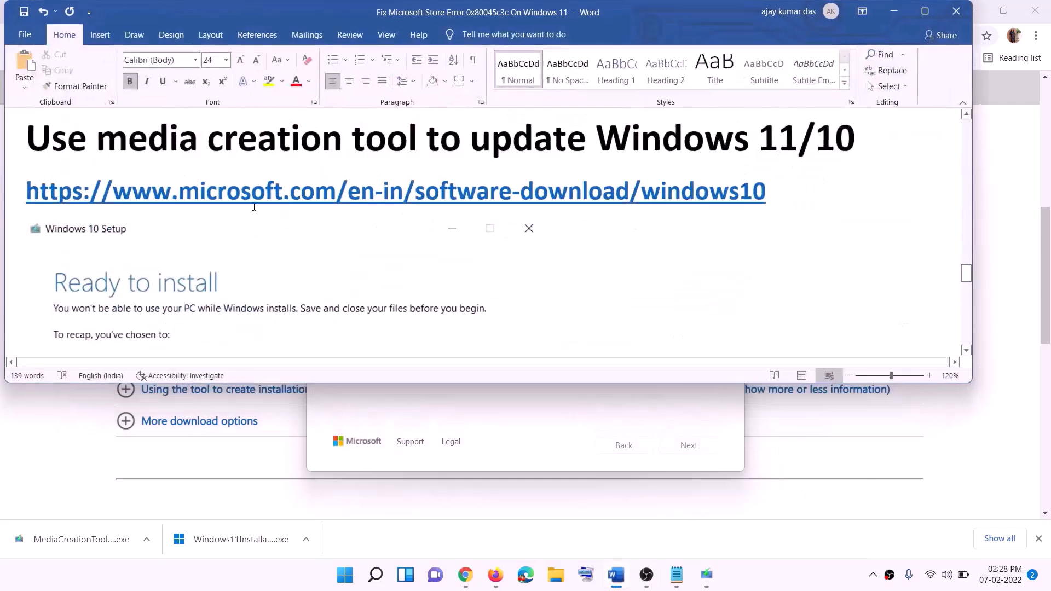
scroll(107, 266, "down", 2)
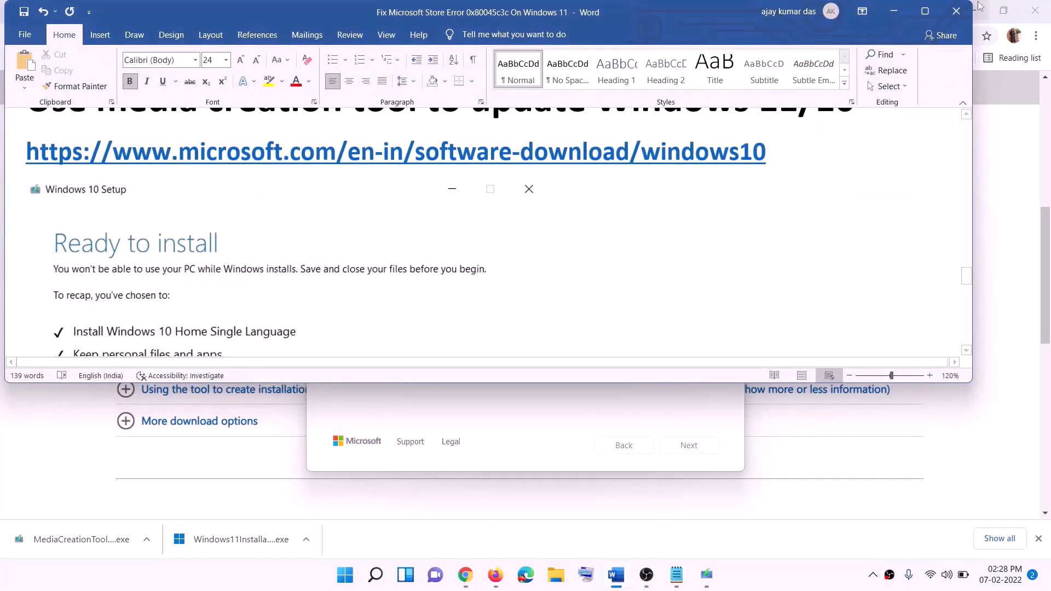
left_click(926, 10)
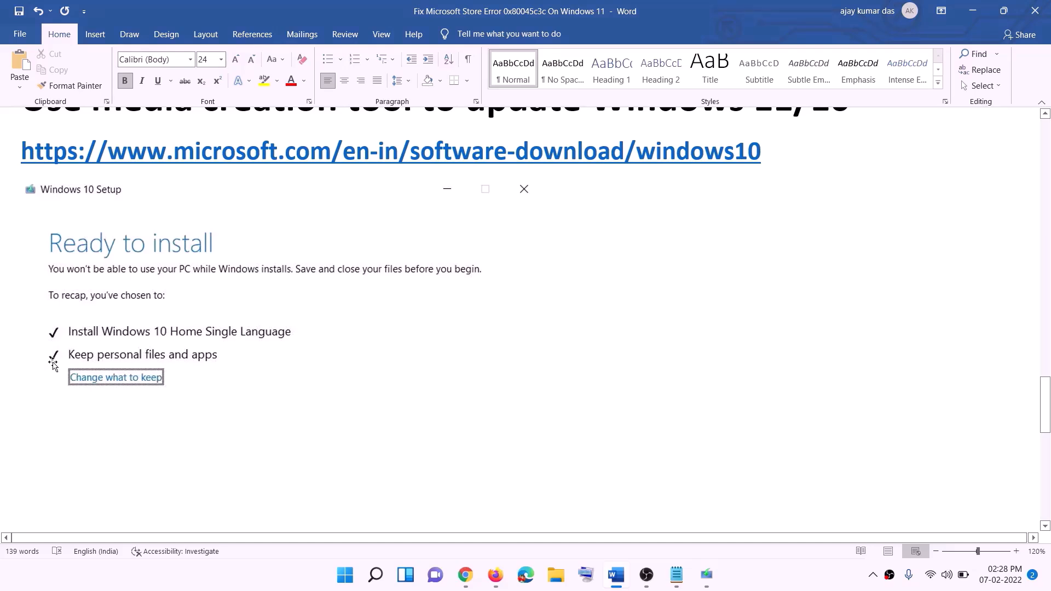
scroll(540, 382, "down", 2)
scroll(540, 382, "down", 2)
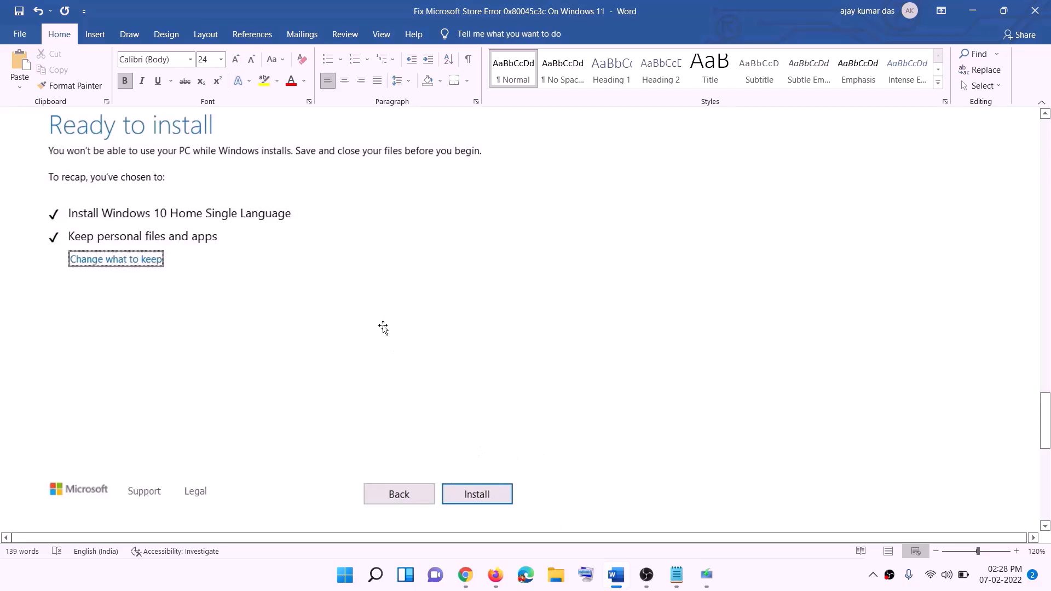
scroll(430, 339, "up", 1)
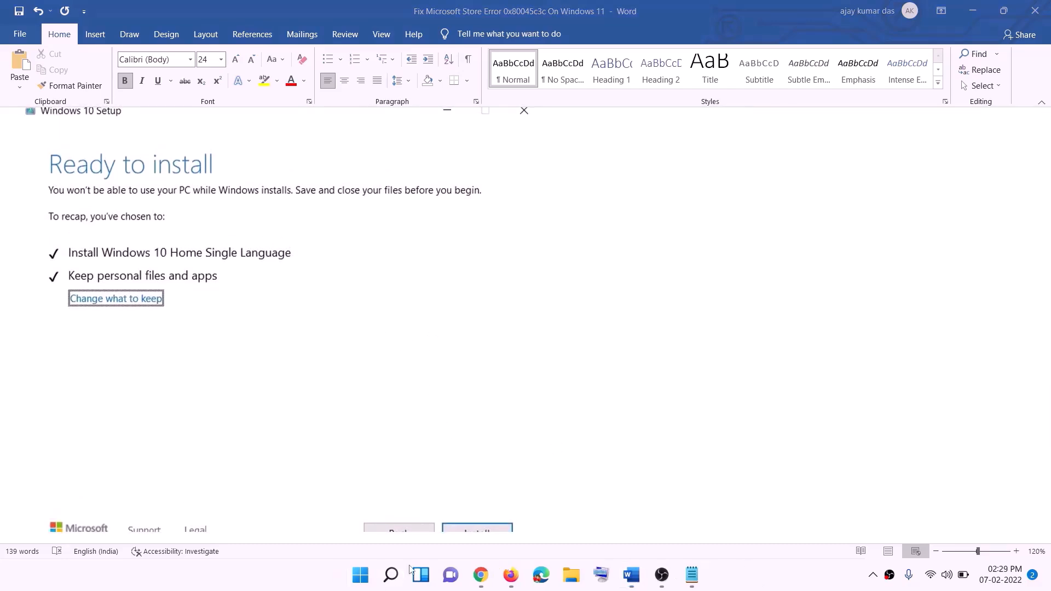
Step: Download the media creation tool from the Create Windows 11 Installation Media section of the Download Windows 11 page and run it
left_click(484, 579)
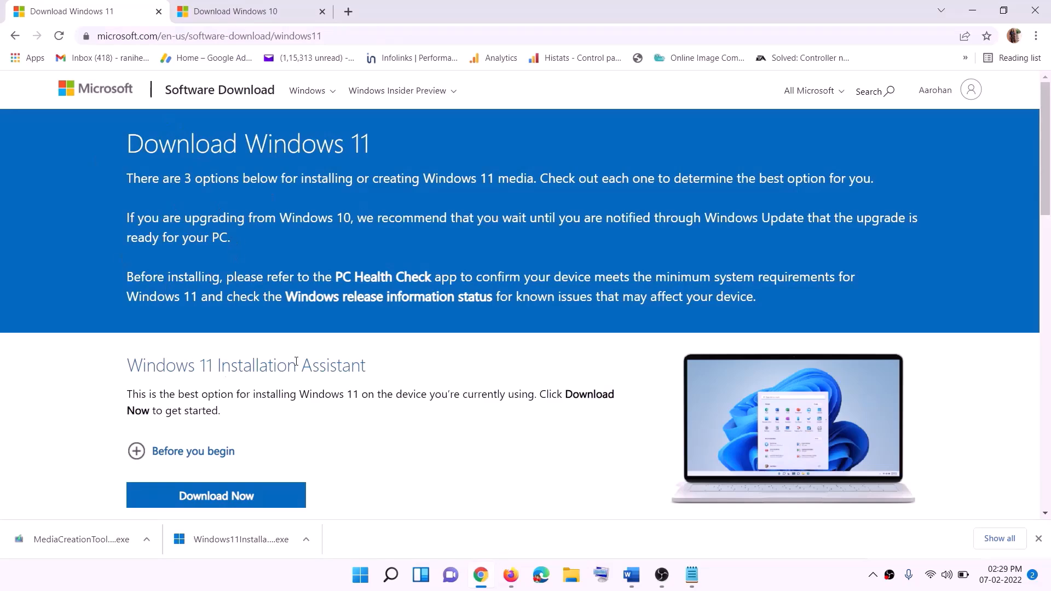
scroll(296, 361, "down", 5)
left_click(215, 331)
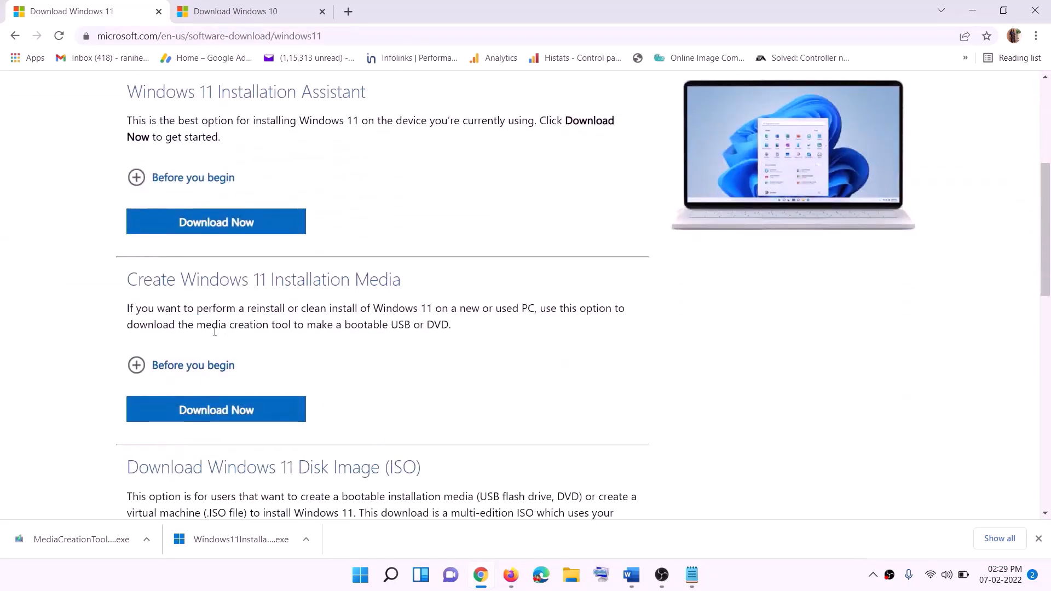
double_click(215, 331)
left_click_drag(214, 332, 303, 327)
left_click(208, 417)
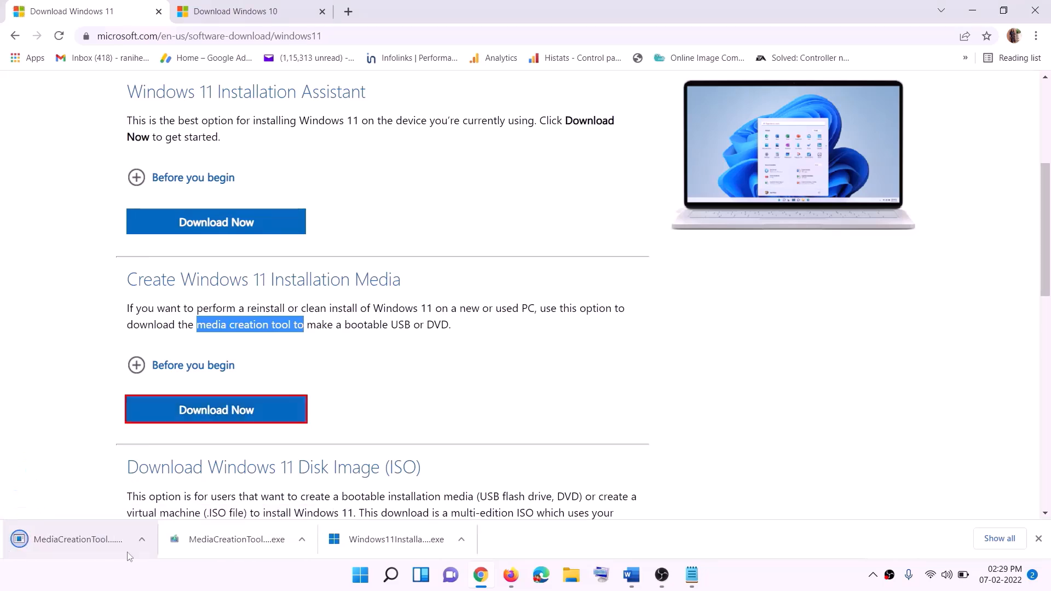
left_click(75, 542)
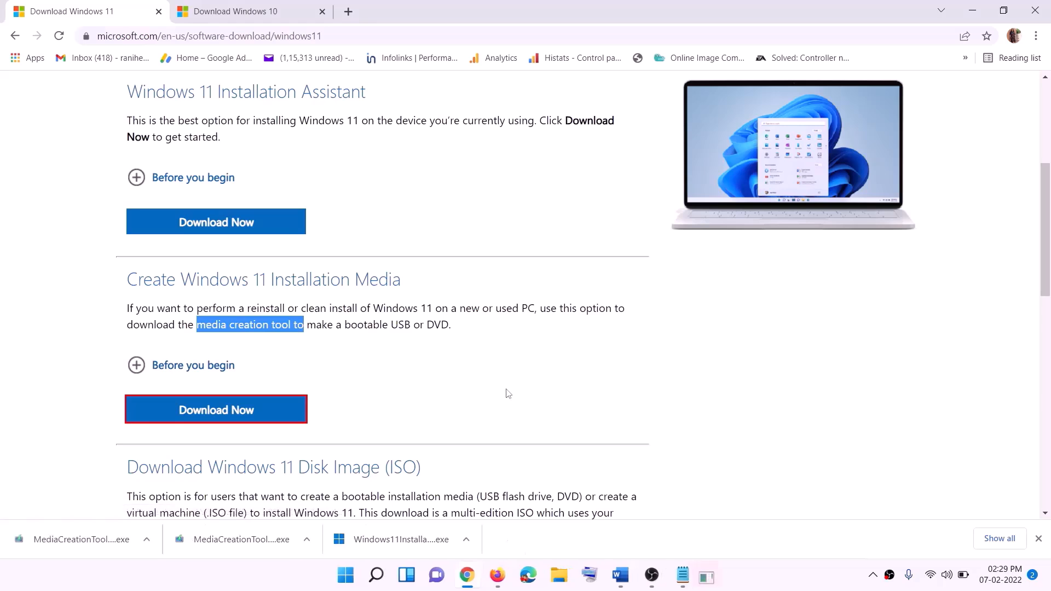
left_click(463, 399)
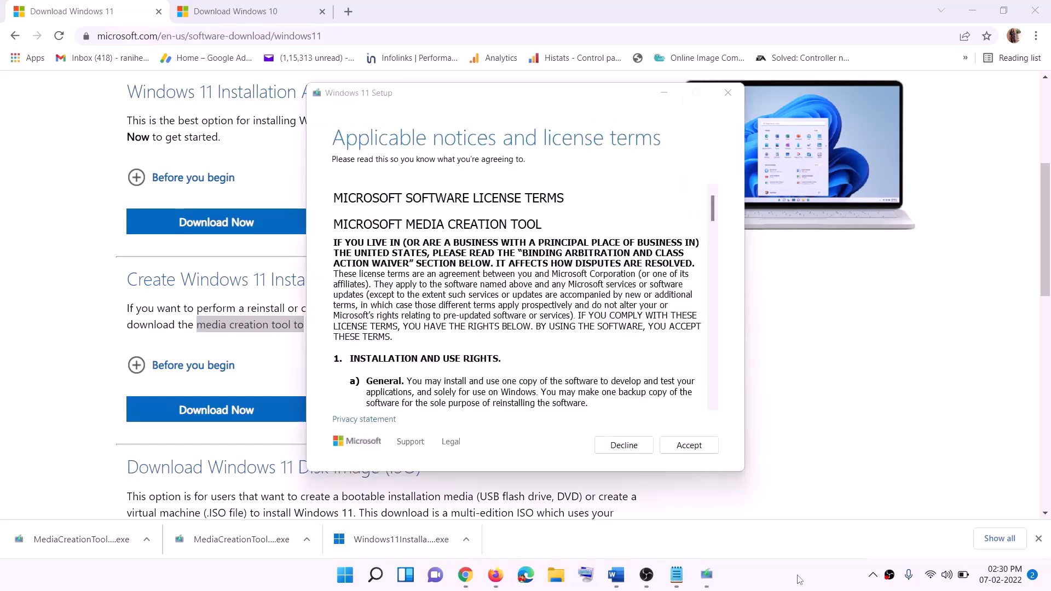
Step: Accept the Windows 11 Setup license, keep the recommended language and edition, choose ISO file, and save it to the Desktop as Windows
left_click(689, 445)
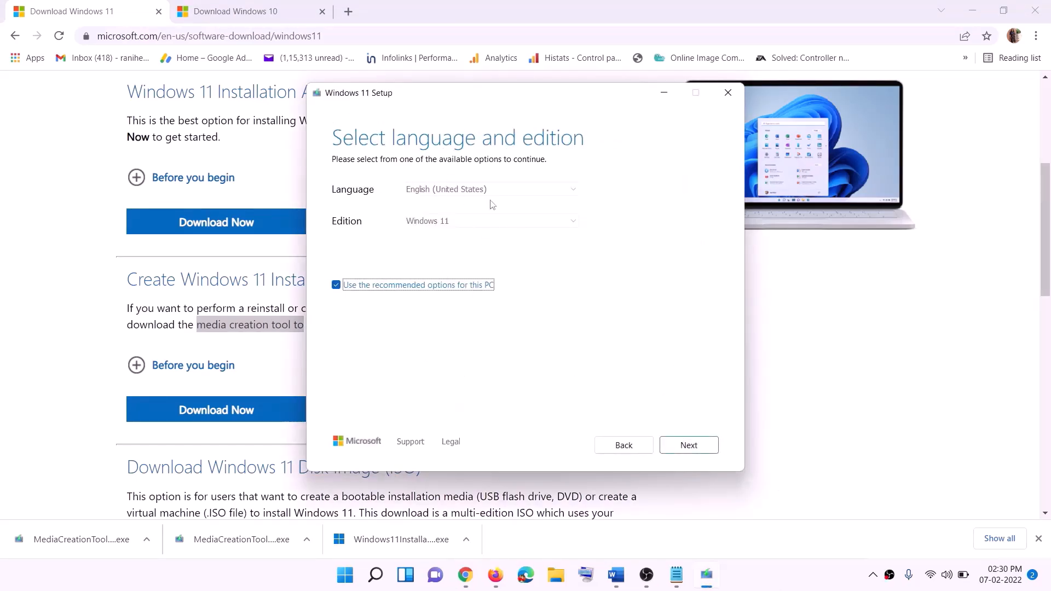
left_click(688, 445)
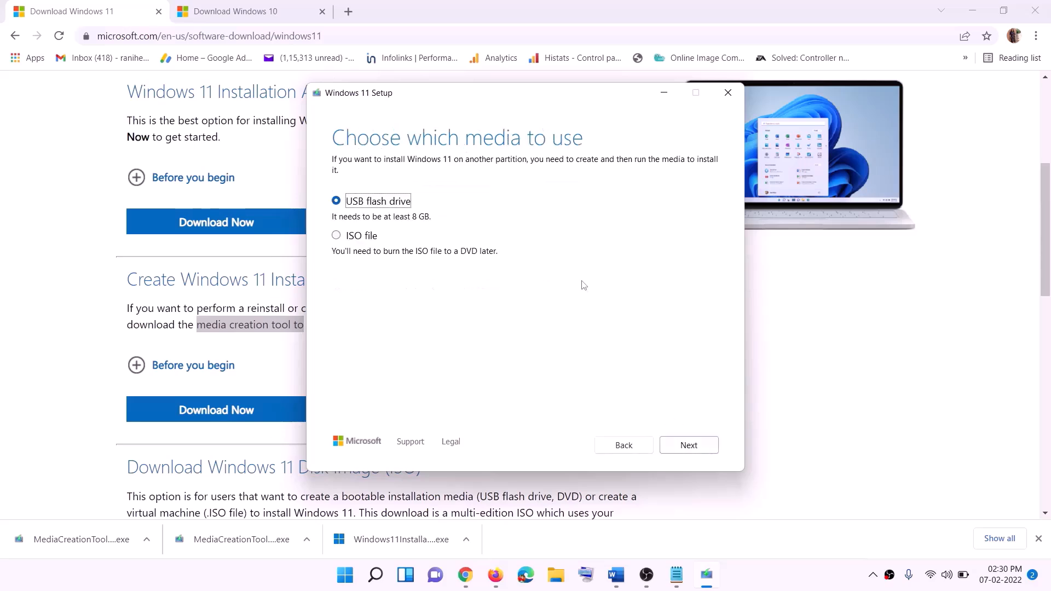
left_click(348, 240)
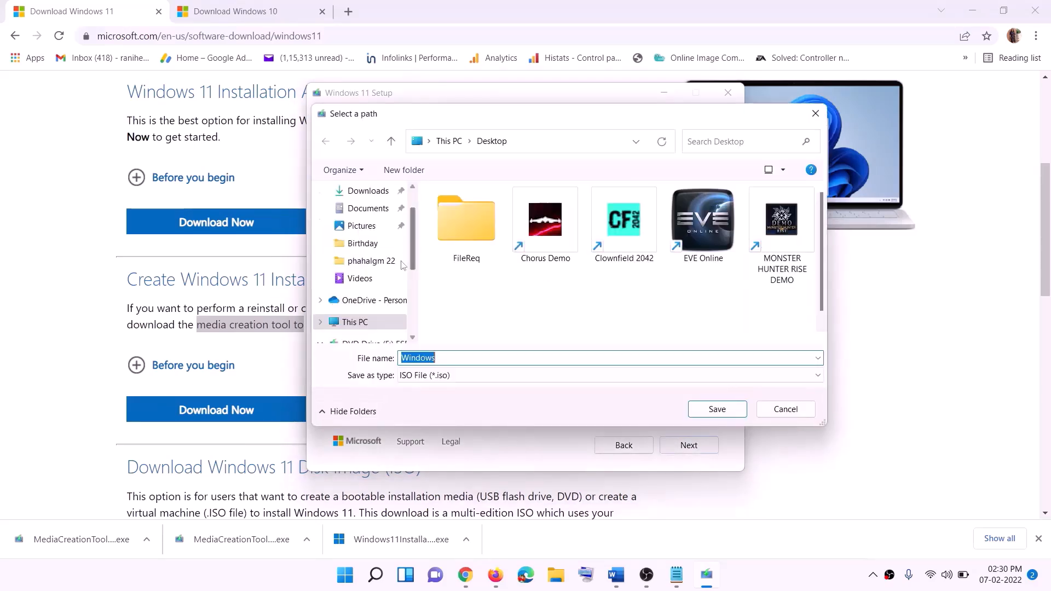
scroll(375, 282, "up", 2)
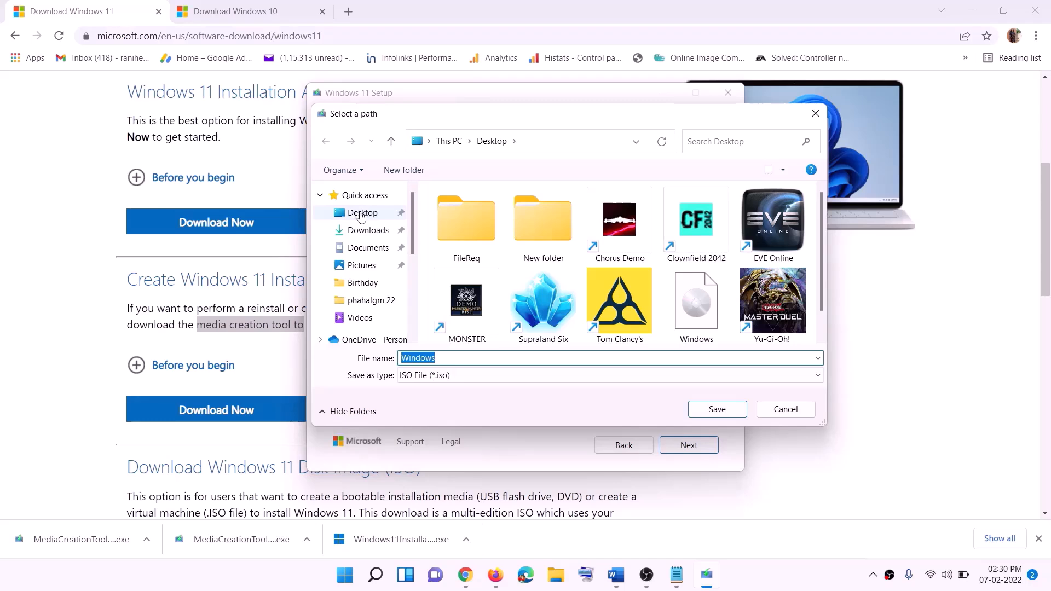
left_click(386, 214)
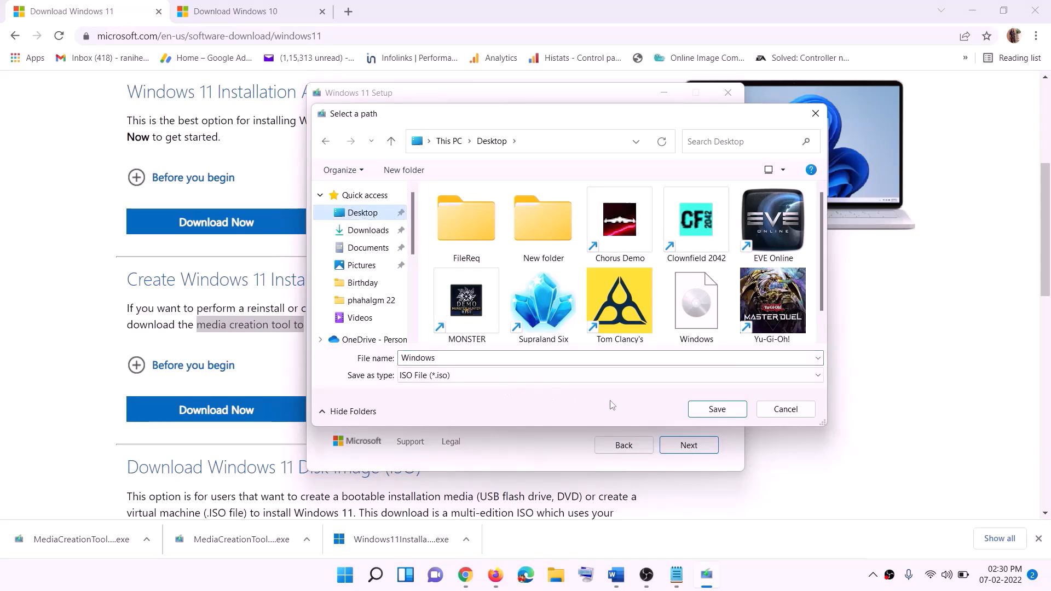
left_click(717, 411)
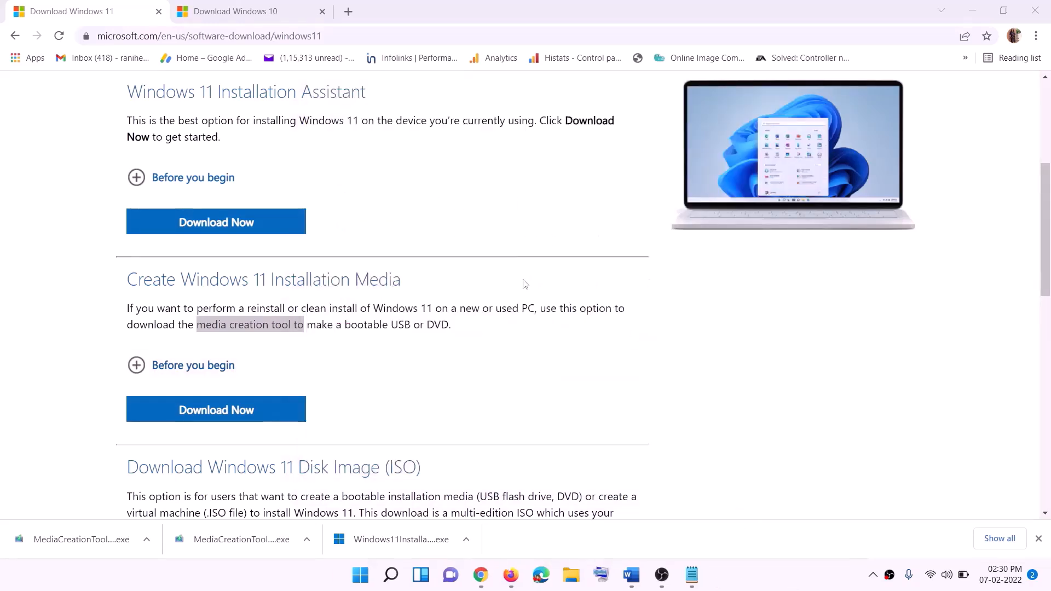
Step: Open the Windows ISO file from the desktop, run its setup application, and continue past the Install Windows 11 page
key("super+d")
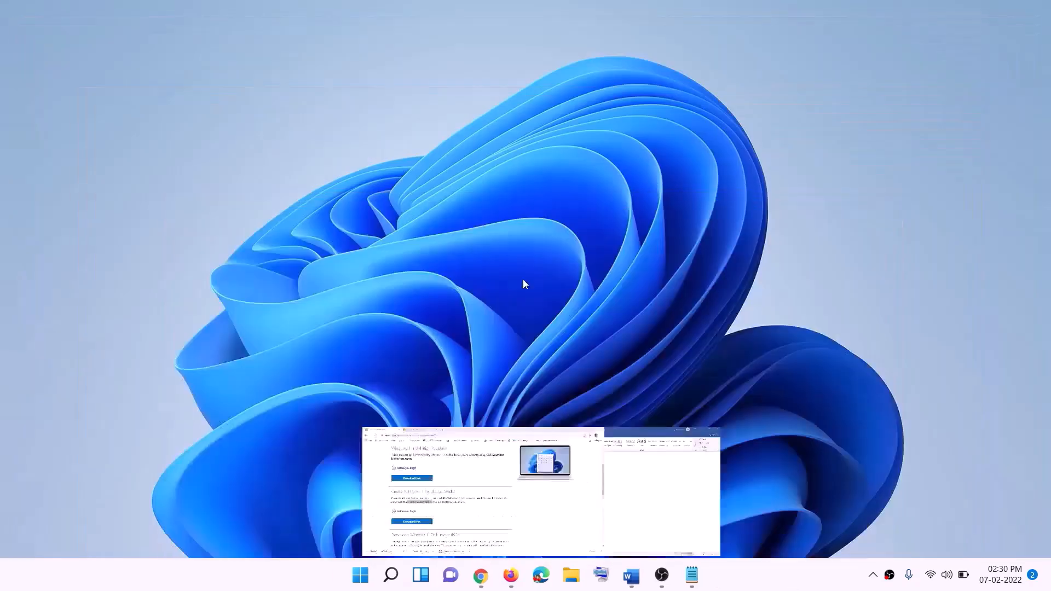
left_click_drag(250, 29, 411, 307)
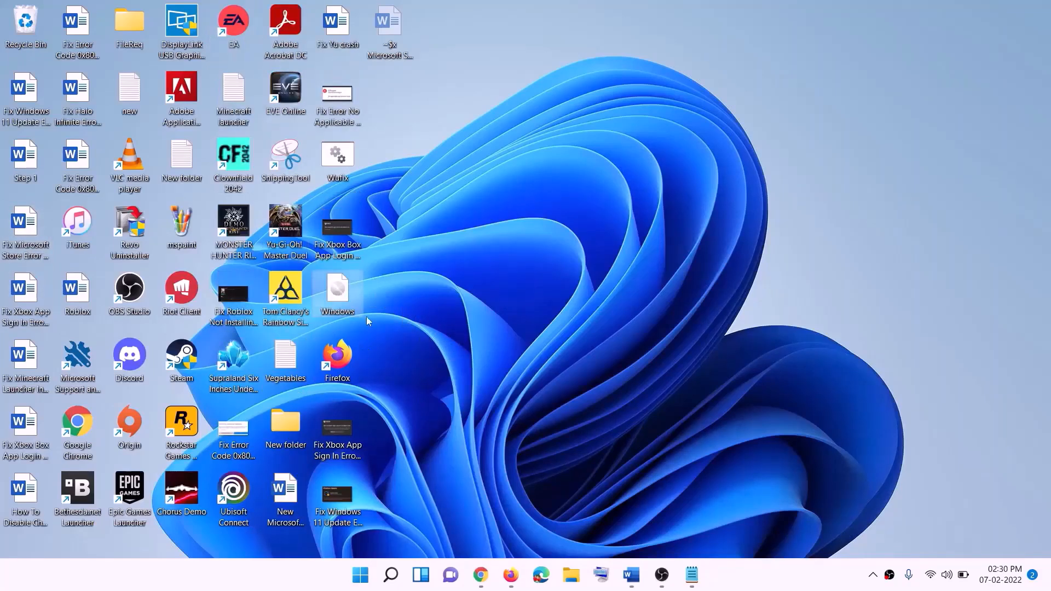
double_click(339, 301)
left_click(336, 385)
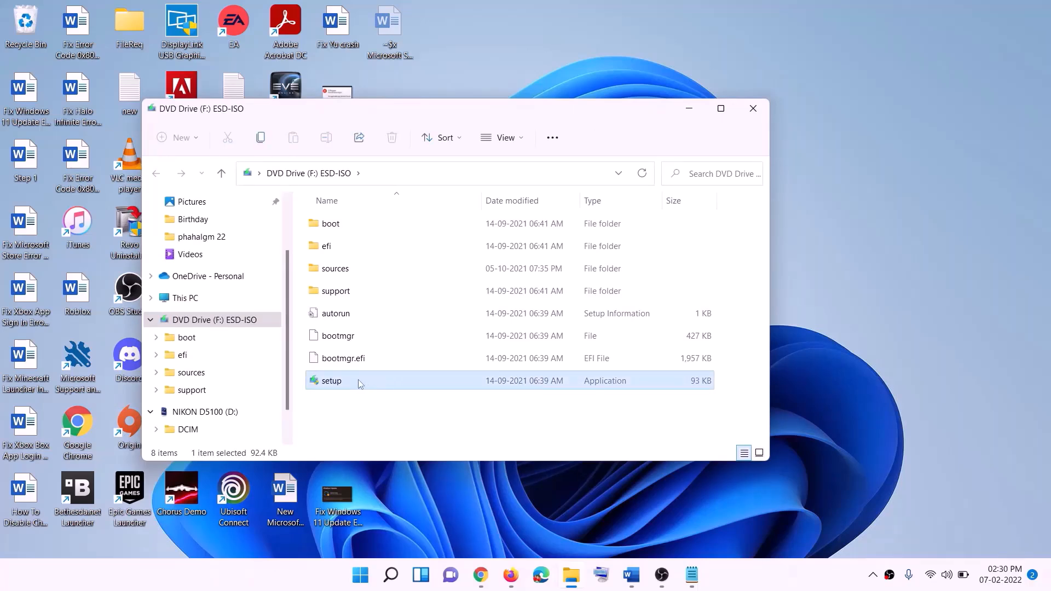
double_click(358, 381)
left_click(431, 430)
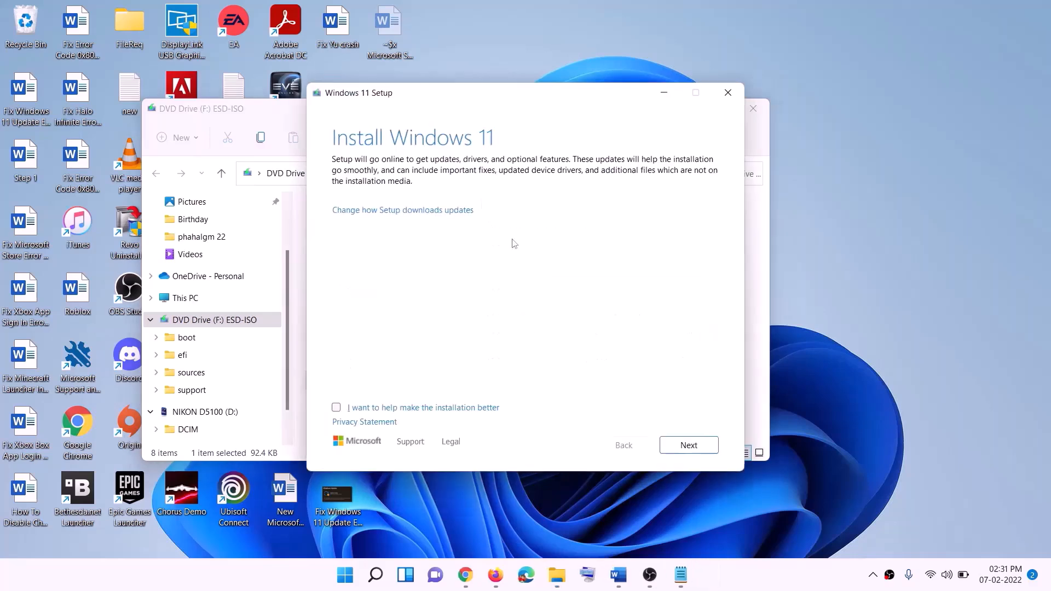
left_click(692, 446)
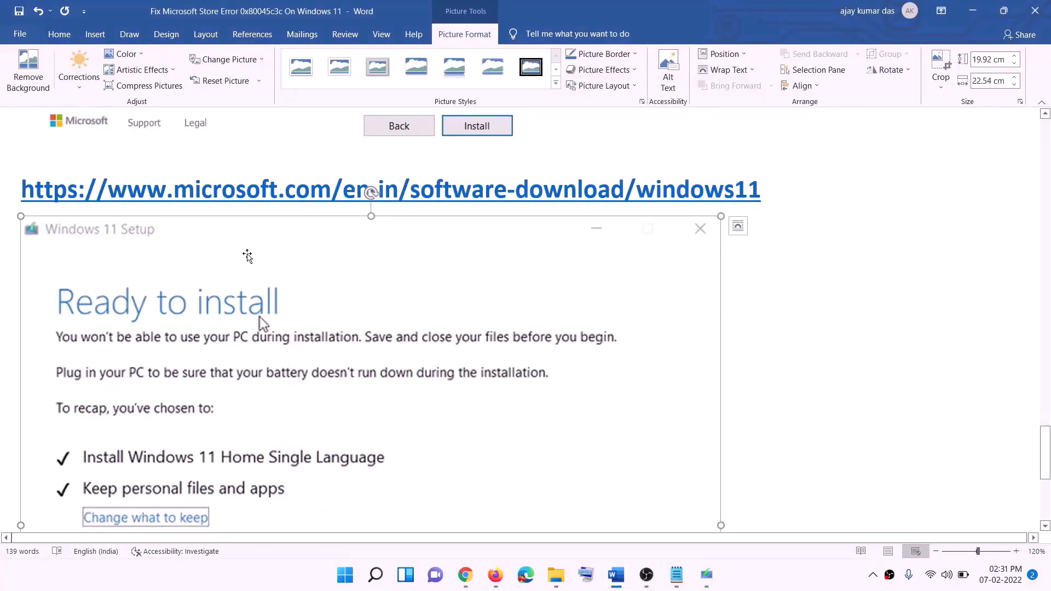
Step: Examine the Windows 11 Ready to install picture in the Word guide, down to its Install option
scroll(242, 271, "down", 3)
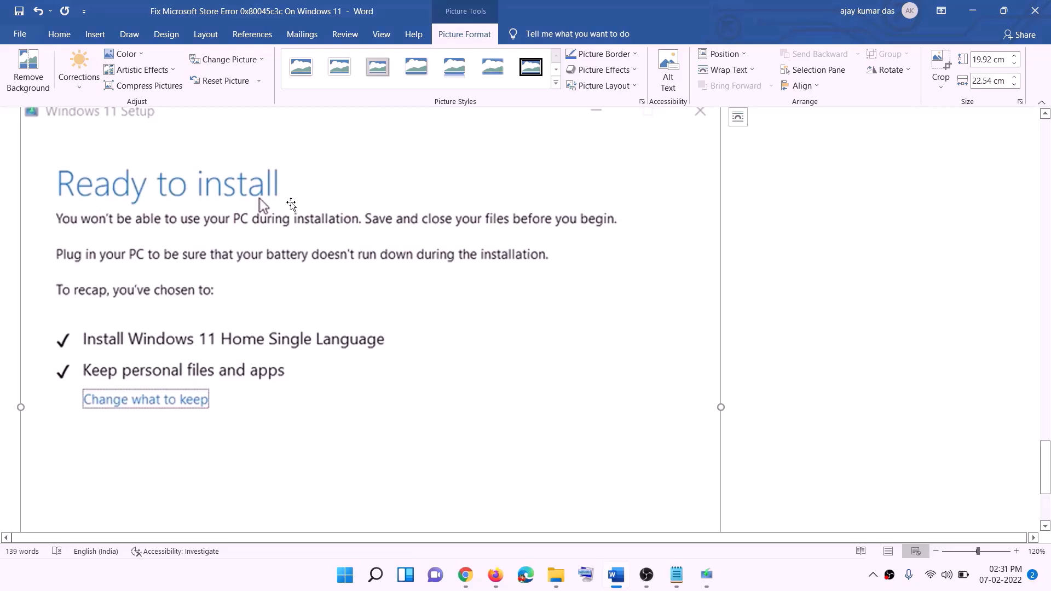
scroll(129, 361, "down", 1)
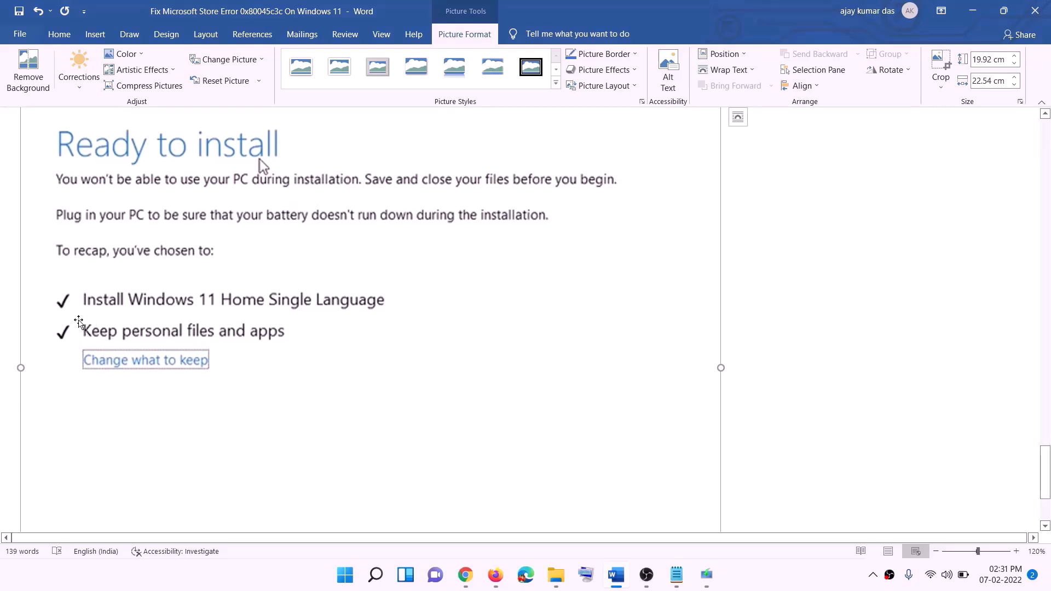
scroll(386, 342, "down", 3)
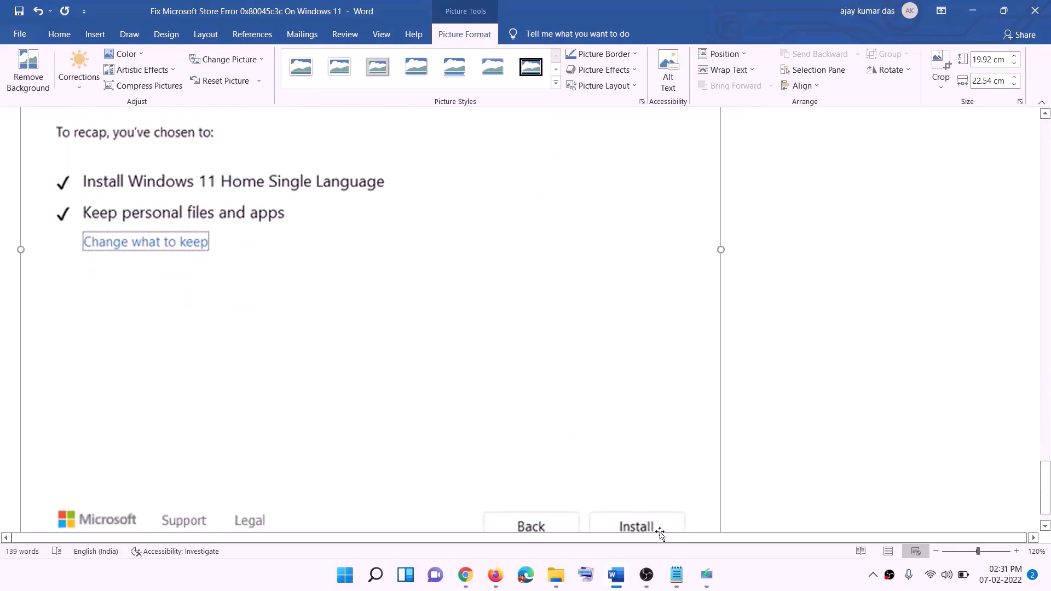
scroll(559, 410, "up", 5)
scroll(559, 409, "up", 3)
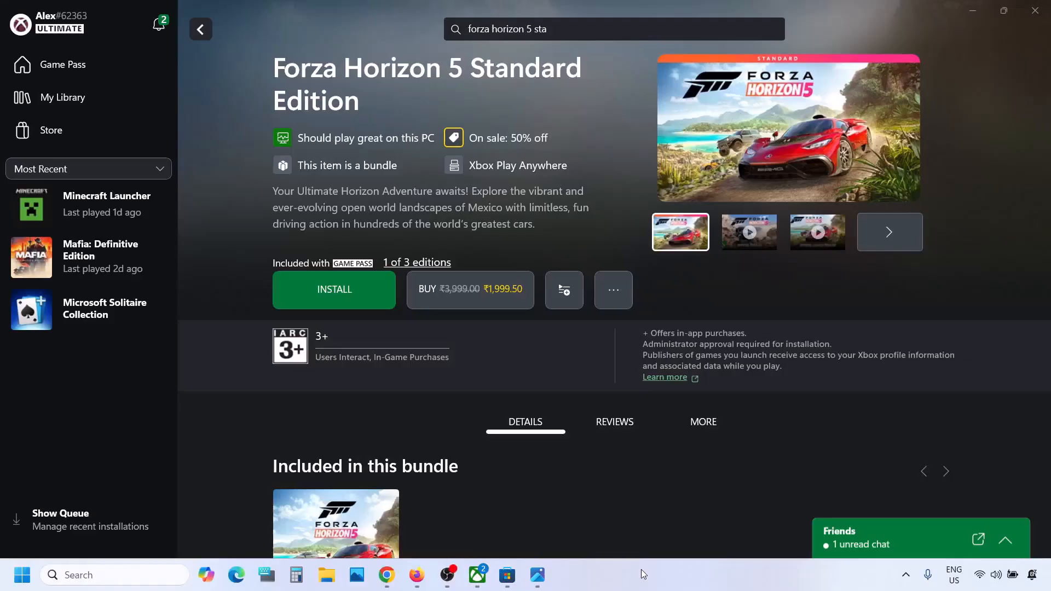
Step: Start installing Forza Horizon 5 Standard Edition in the Xbox app with C:\XboxGames as the install drive
left_click(299, 290)
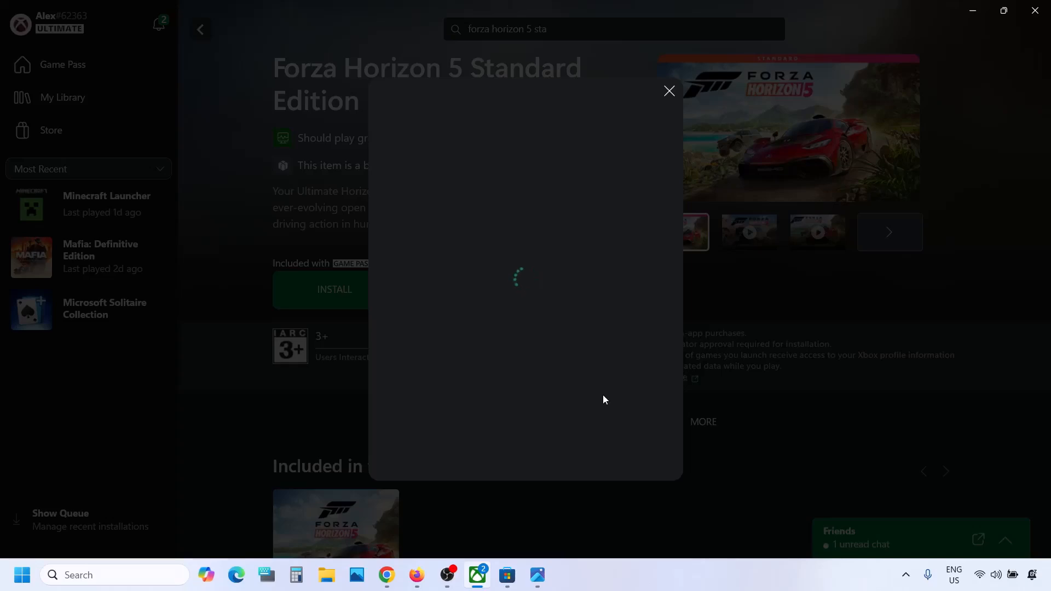
left_click(540, 456)
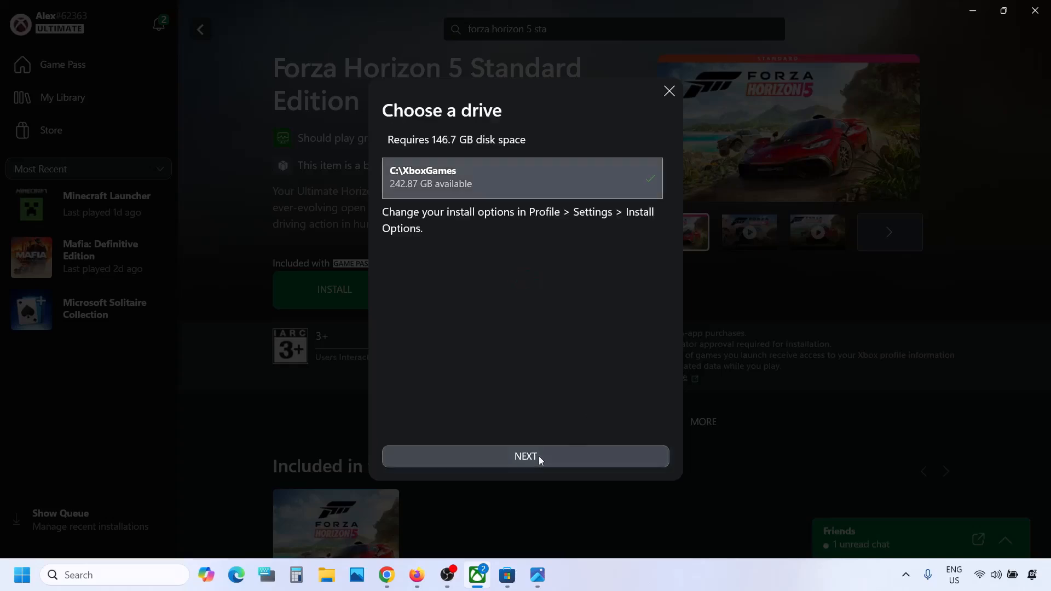
left_click(557, 457)
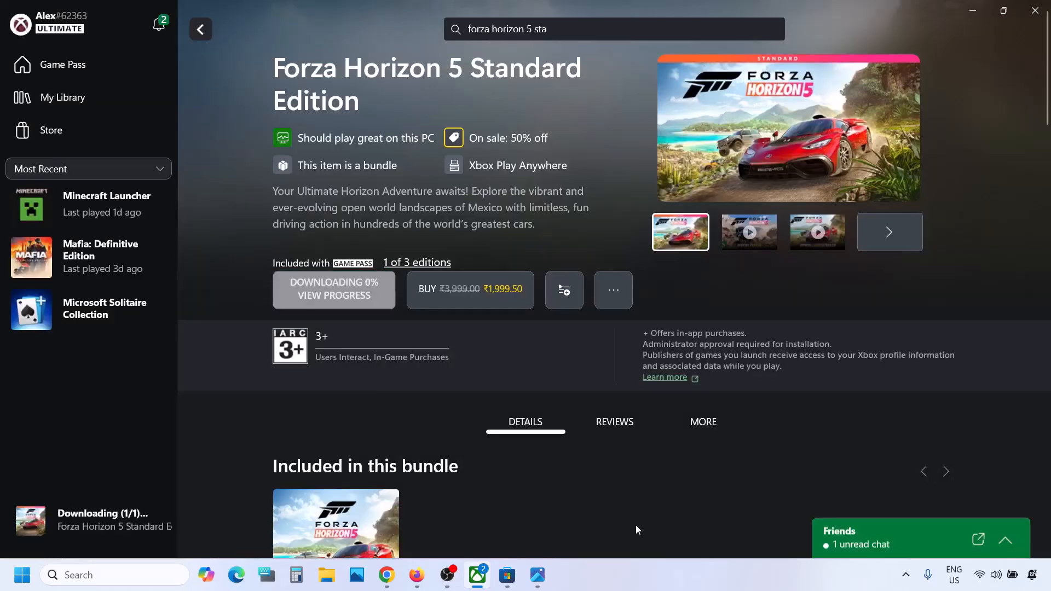